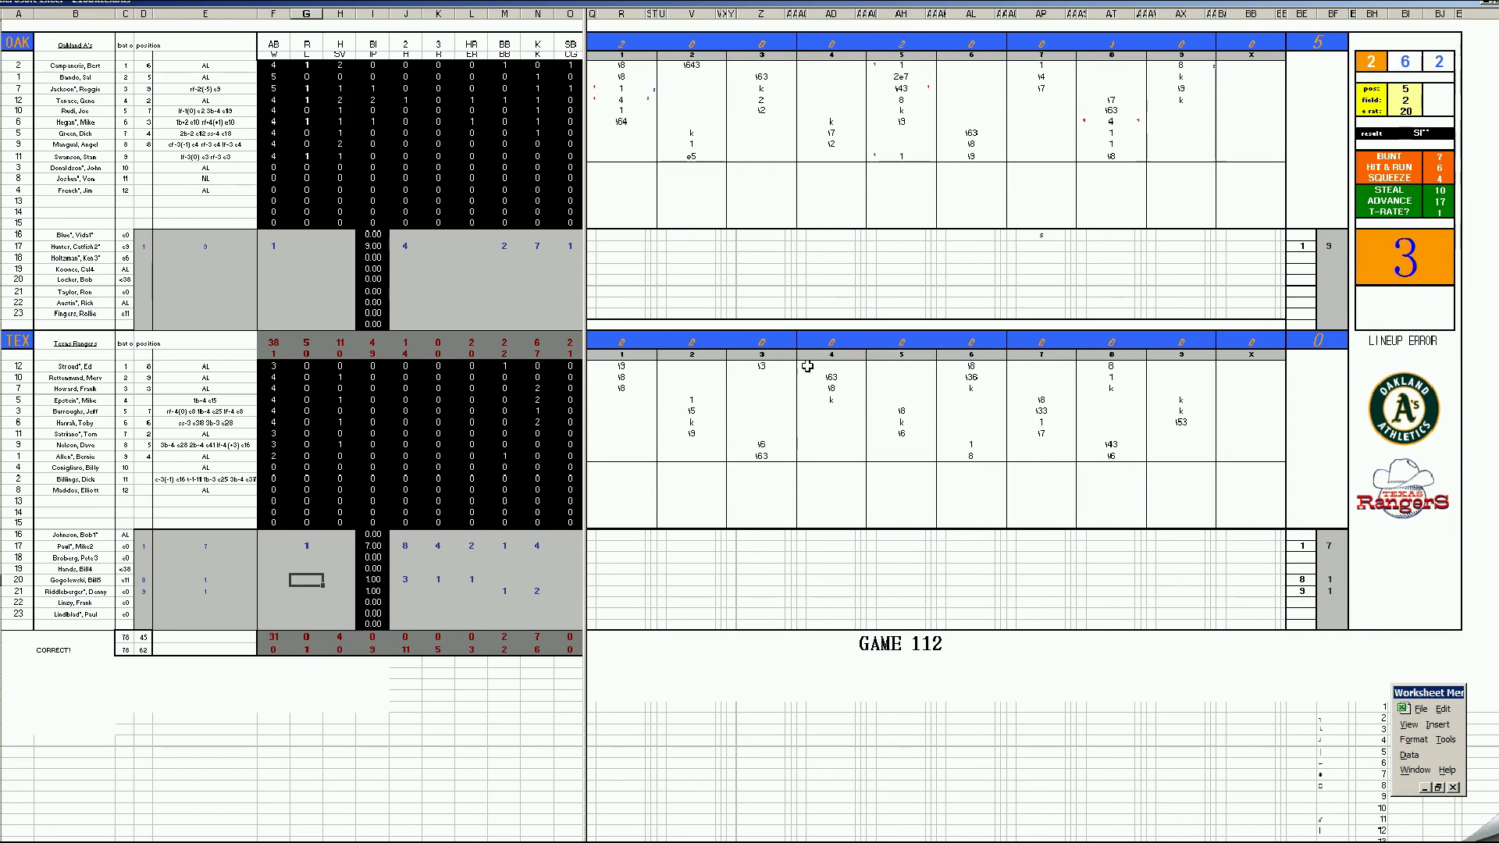
# - Inspect a batter's eighth-inning play entry on the completed GAME 112 scoresheet
pyautogui.click(1111, 121)
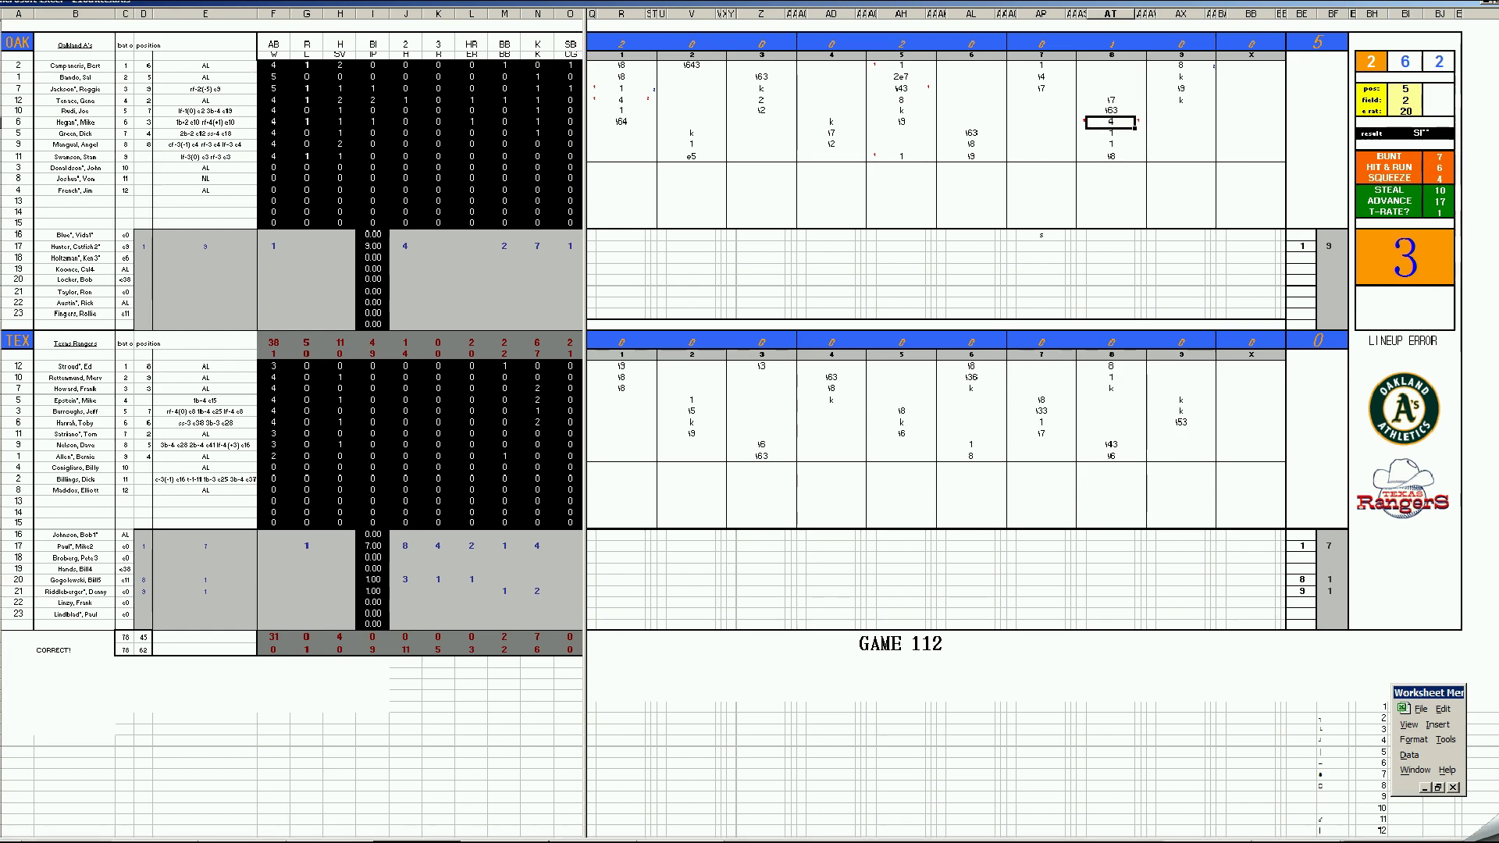
# - Close the GAME 112 workbook without saving changes
pyautogui.rightClick(413, 839)
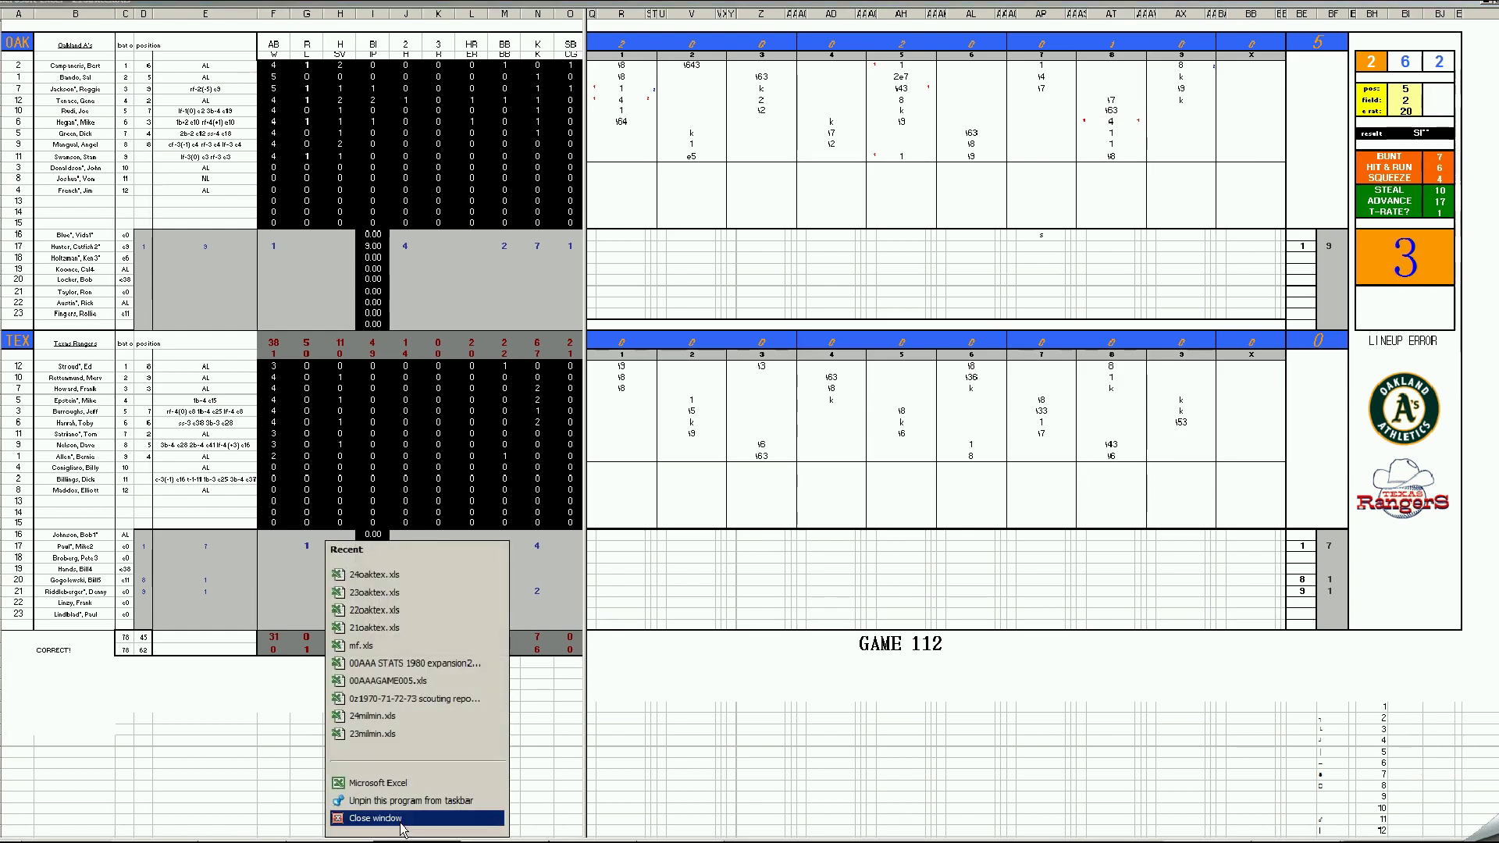
pyautogui.click(405, 828)
pyautogui.click(754, 469)
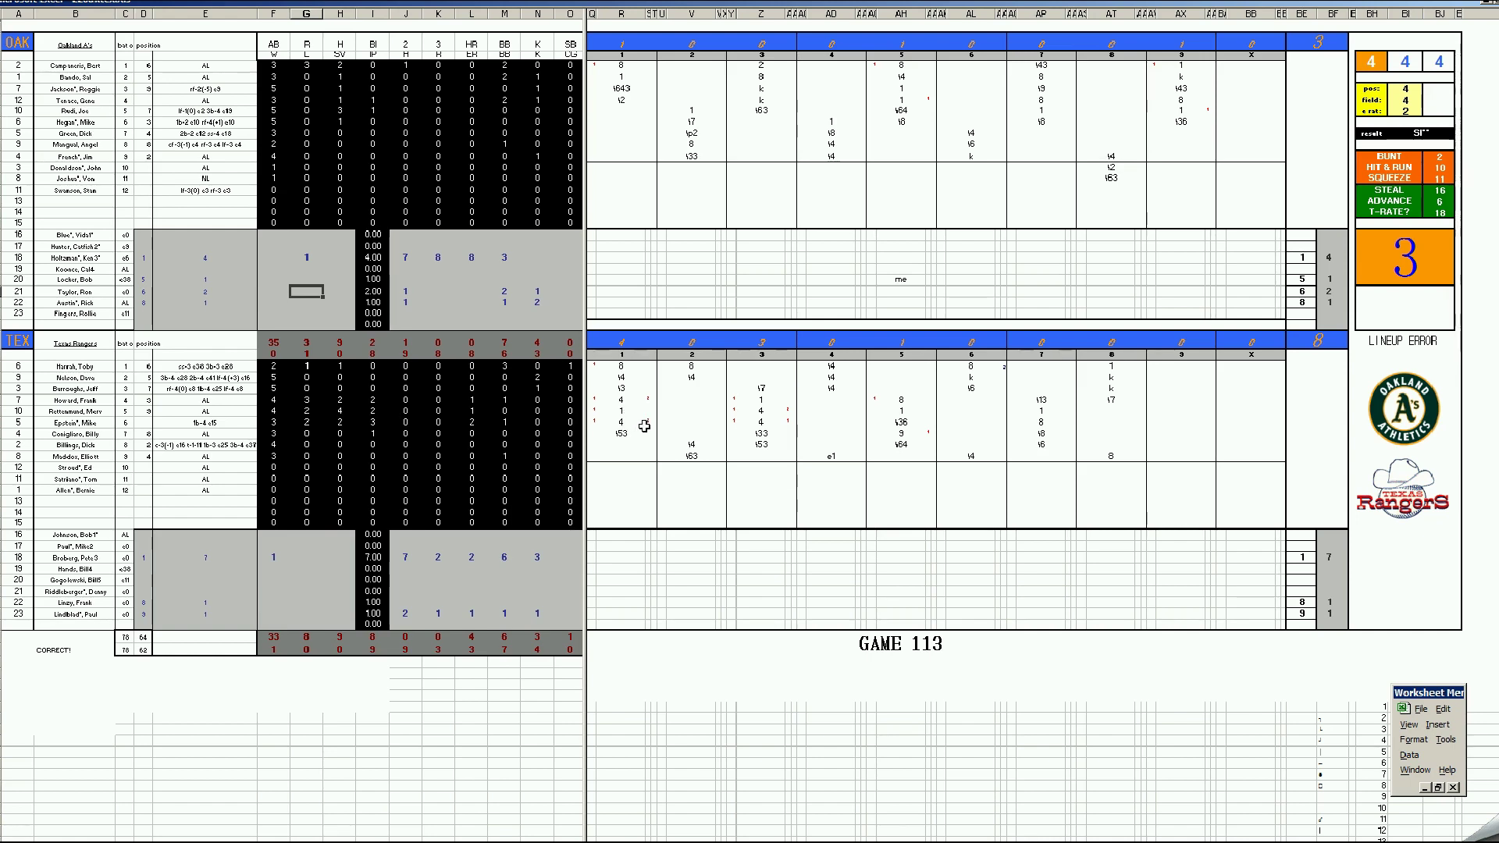
# - Inspect two Texas third-inning play entries on the GAME 113 scoresheet
pyautogui.click(763, 412)
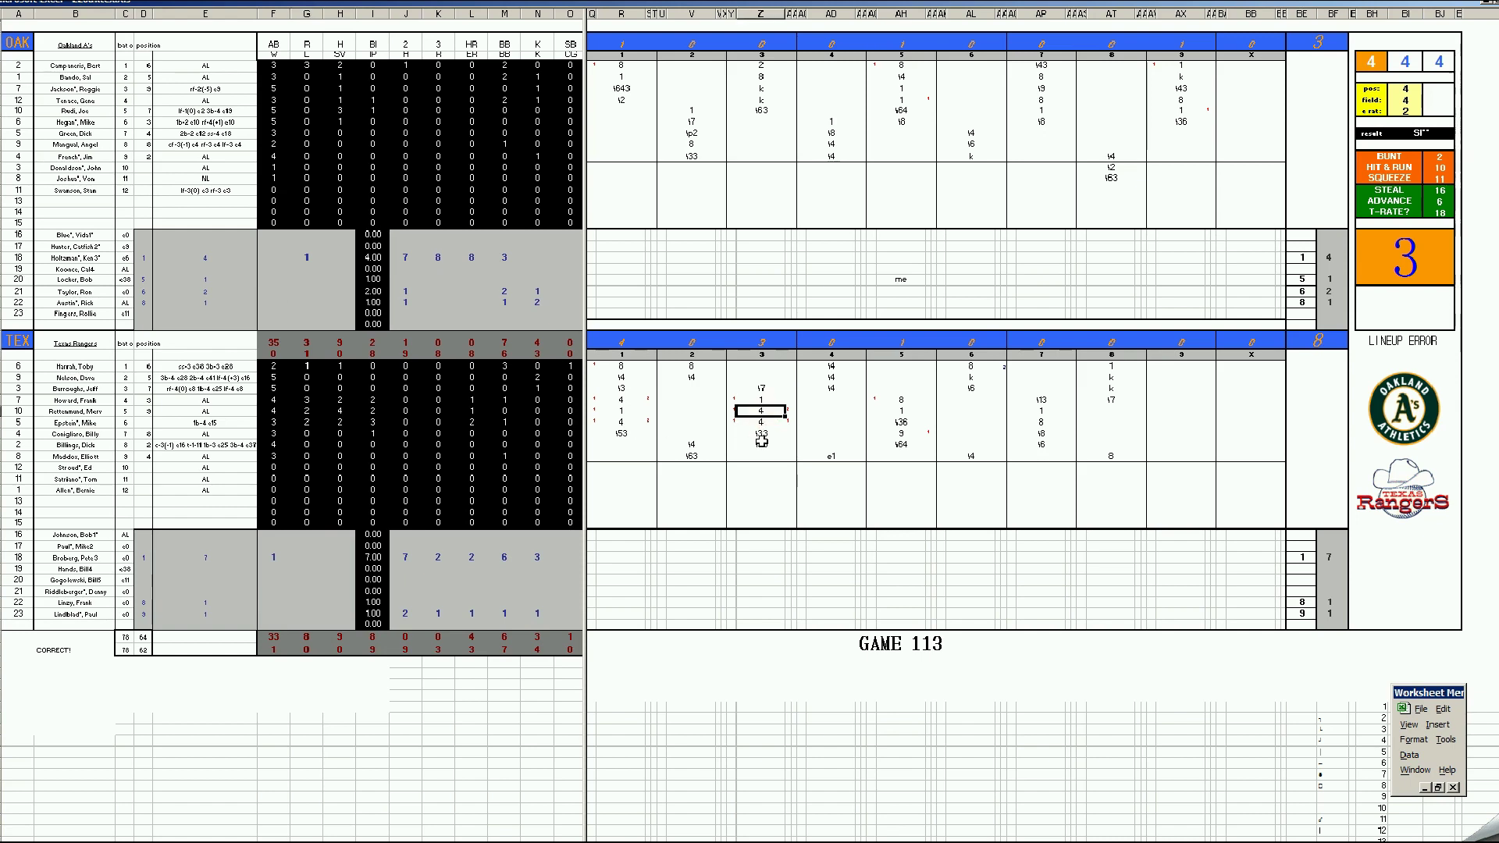
pyautogui.click(759, 423)
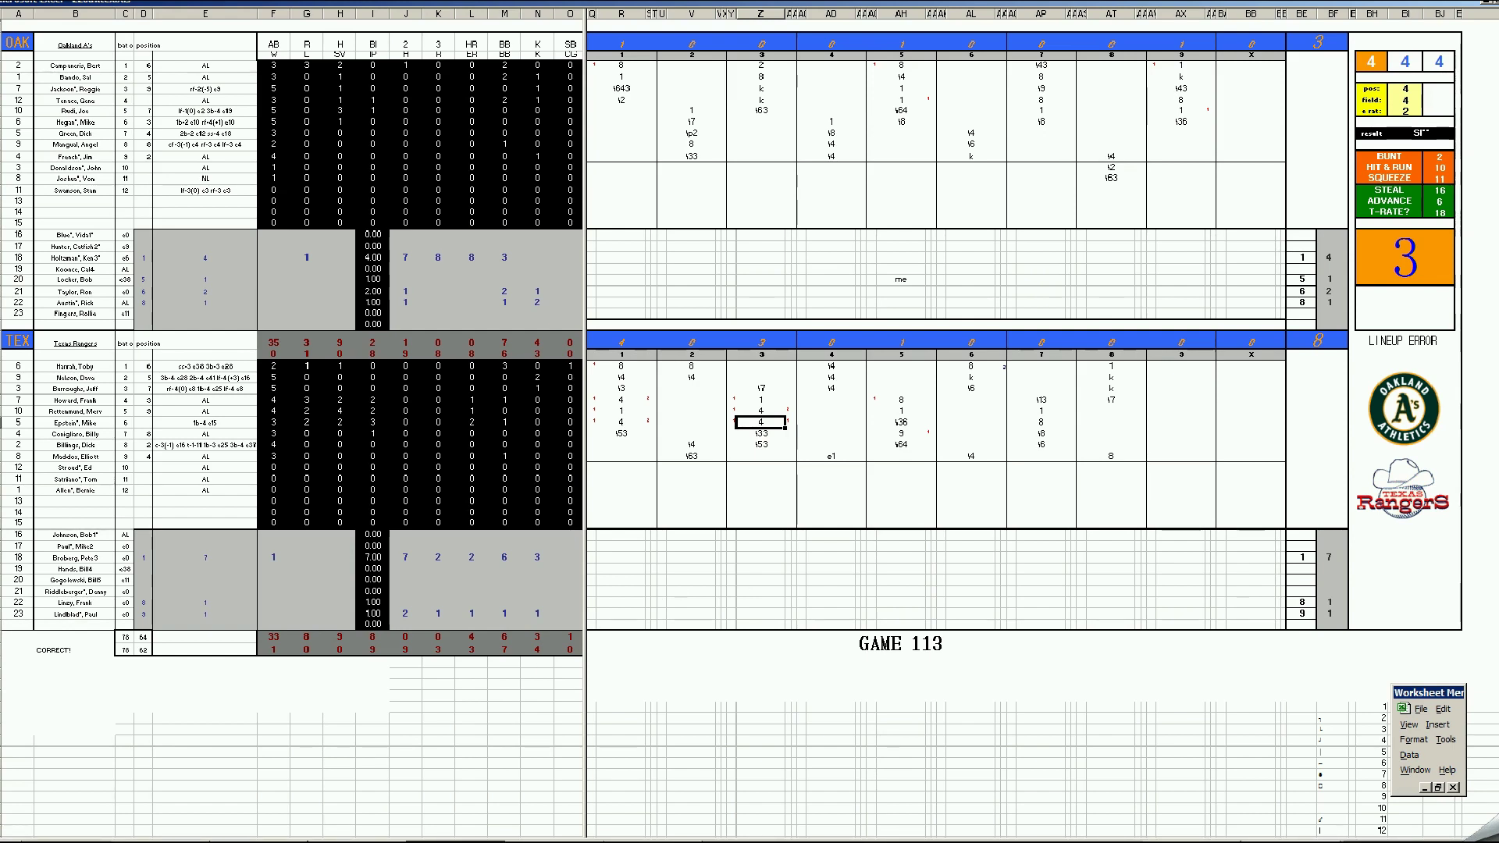
pyautogui.rightClick(441, 836)
# - Close 22oaktex.xls without saving, then check the GAME 114 pitching lines in E19 and B19
pyautogui.click(441, 816)
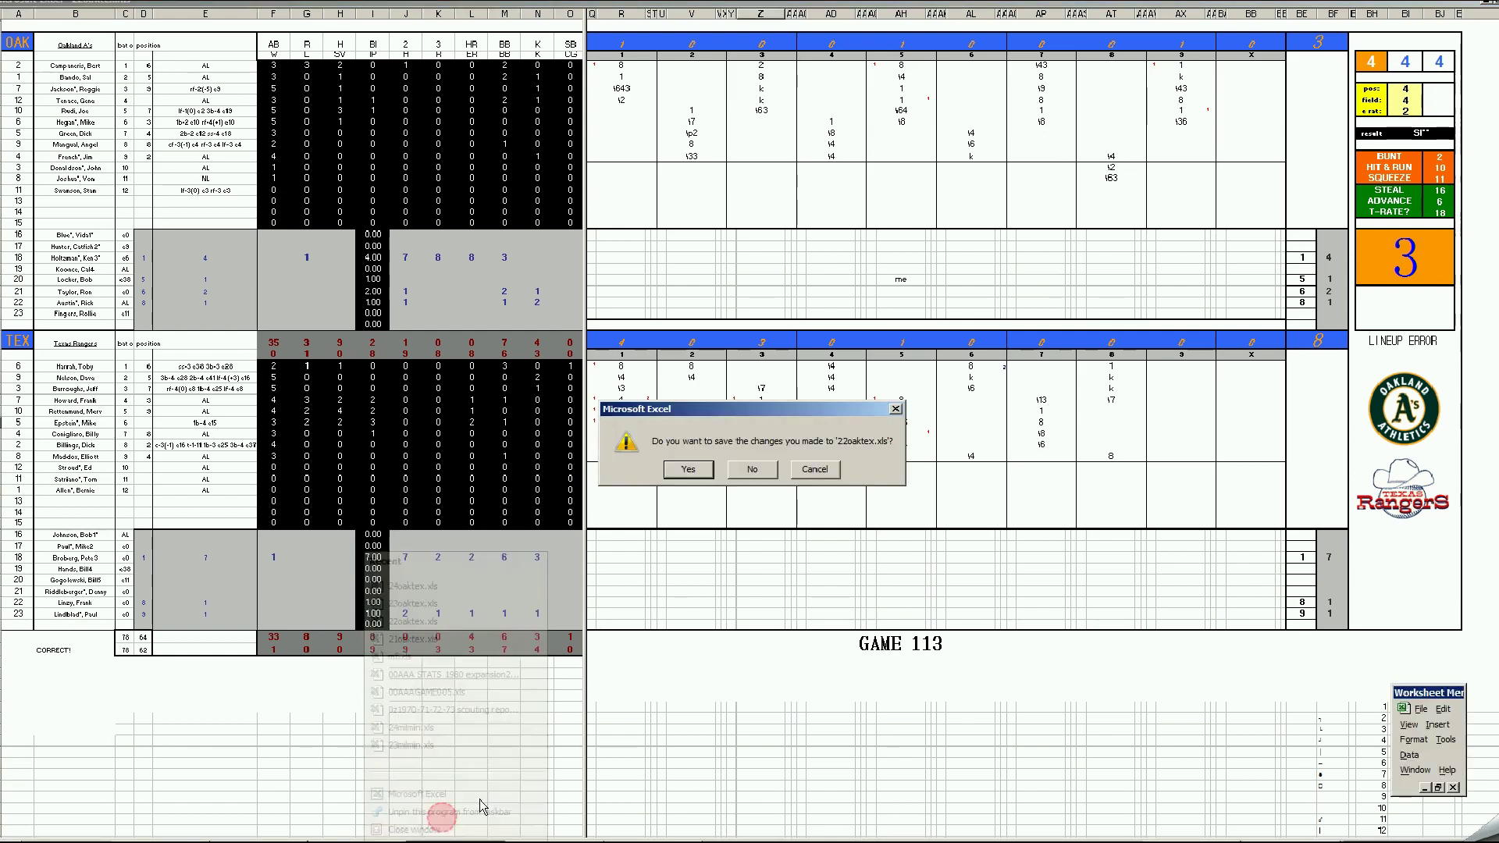
pyautogui.click(751, 470)
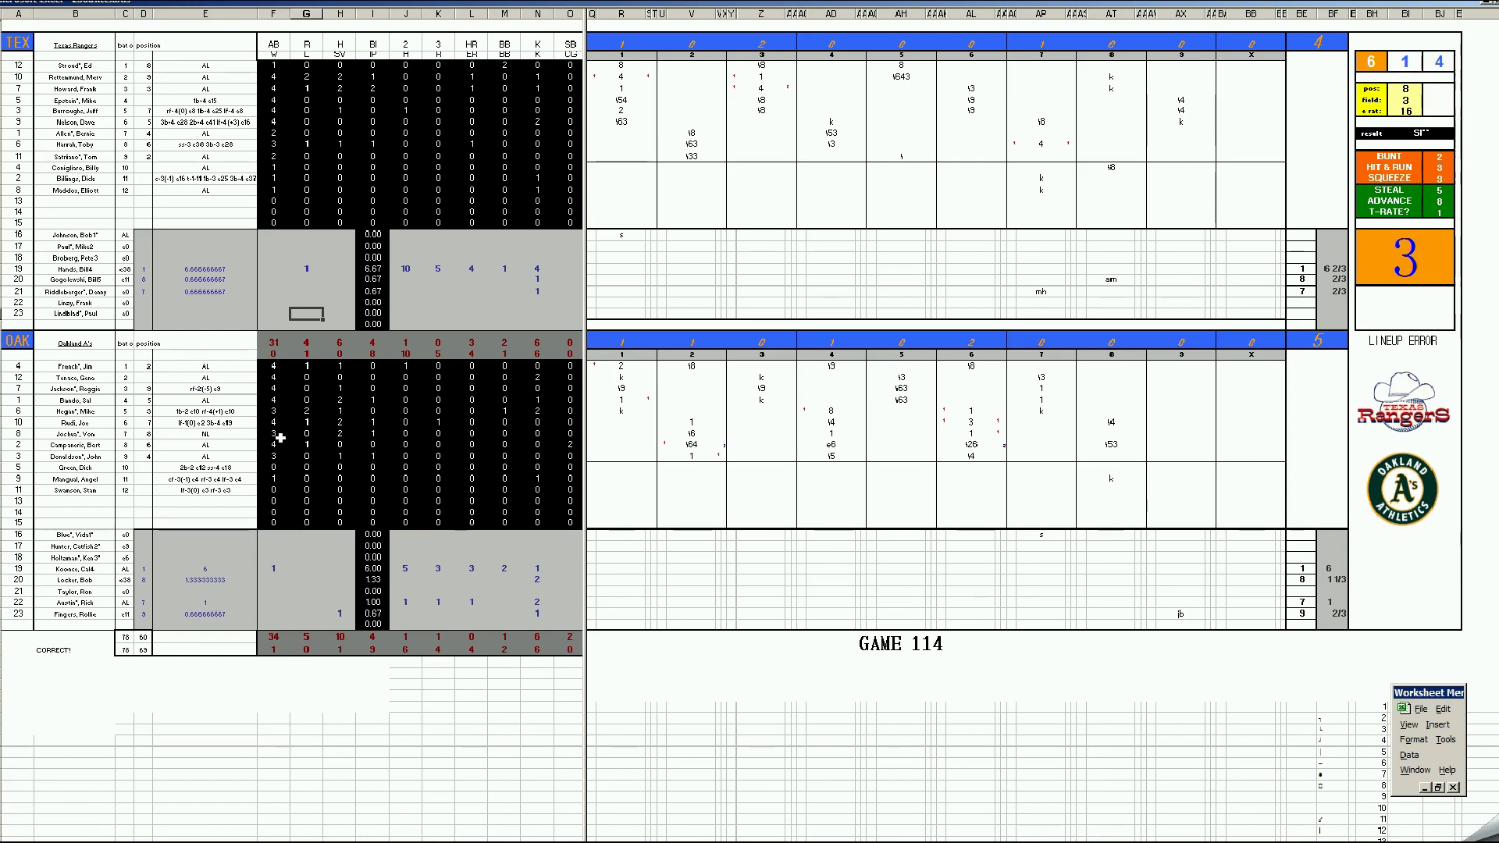
pyautogui.click(212, 270)
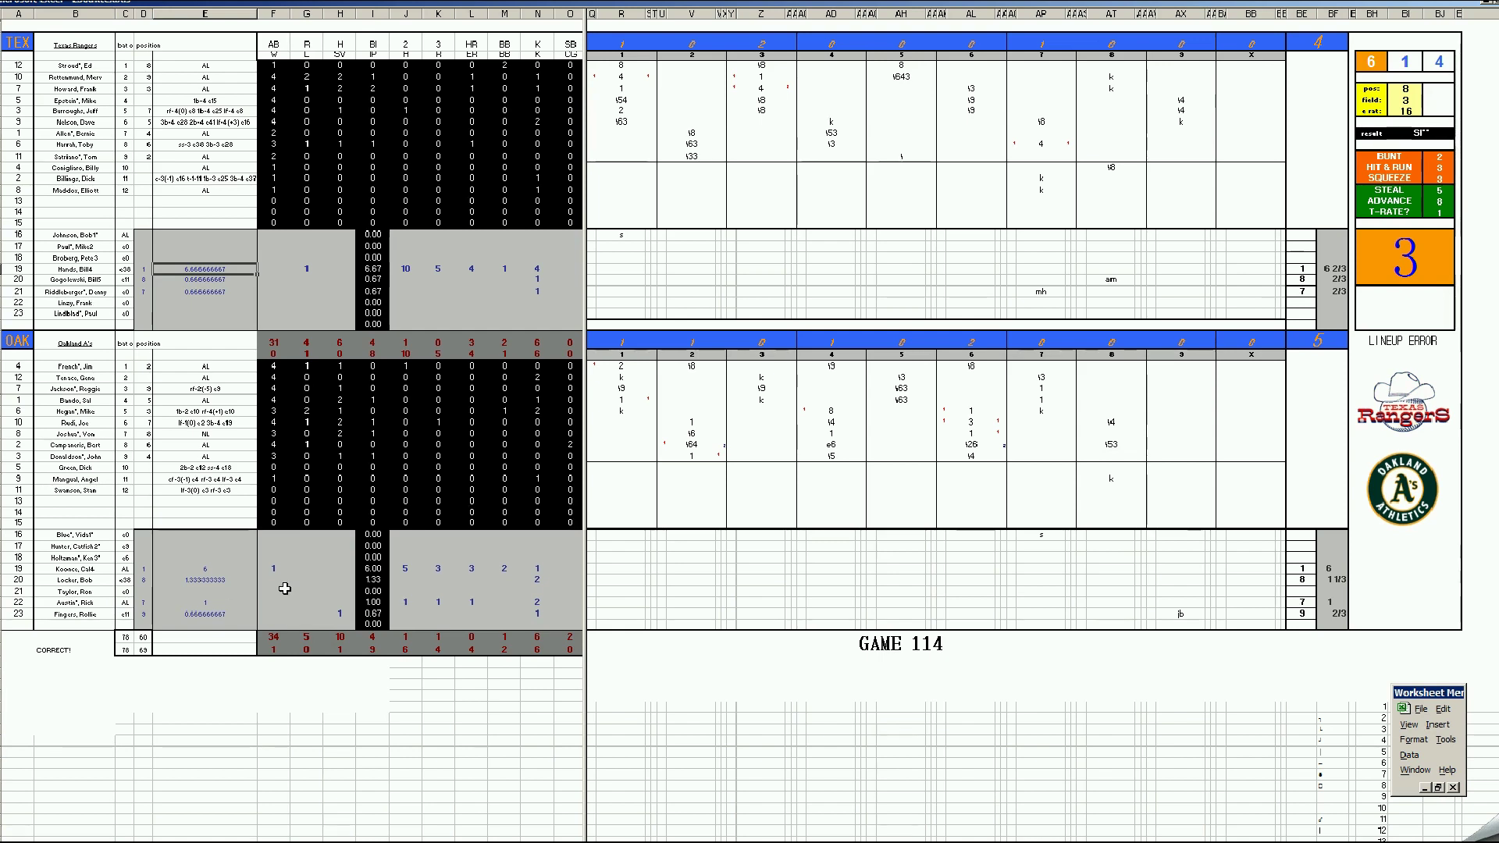
pyautogui.click(100, 569)
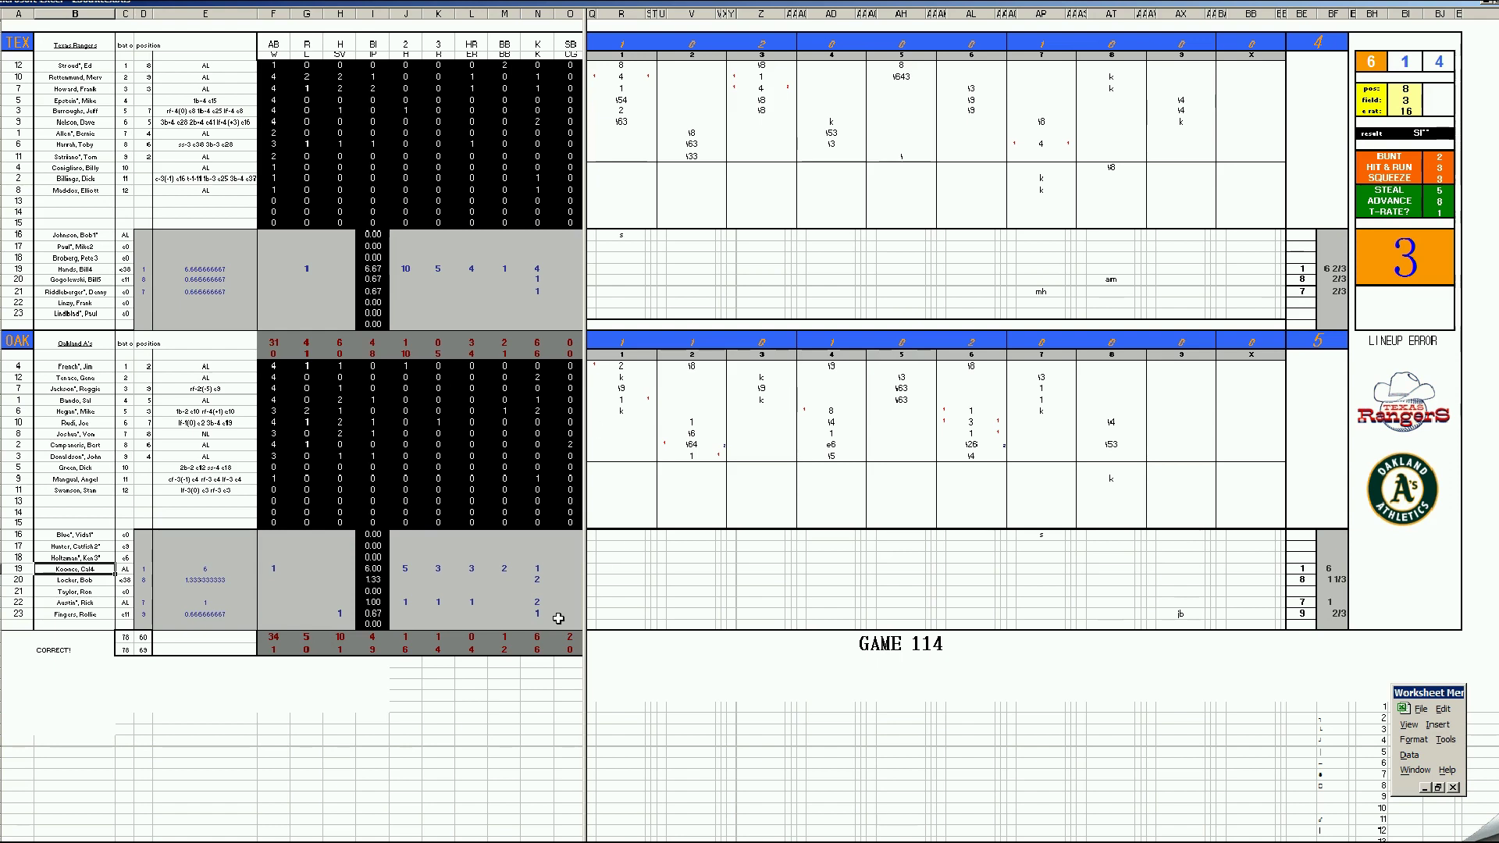
# - Close 23oaktex.xls (GAME 114) without saving changes
pyautogui.rightClick(484, 840)
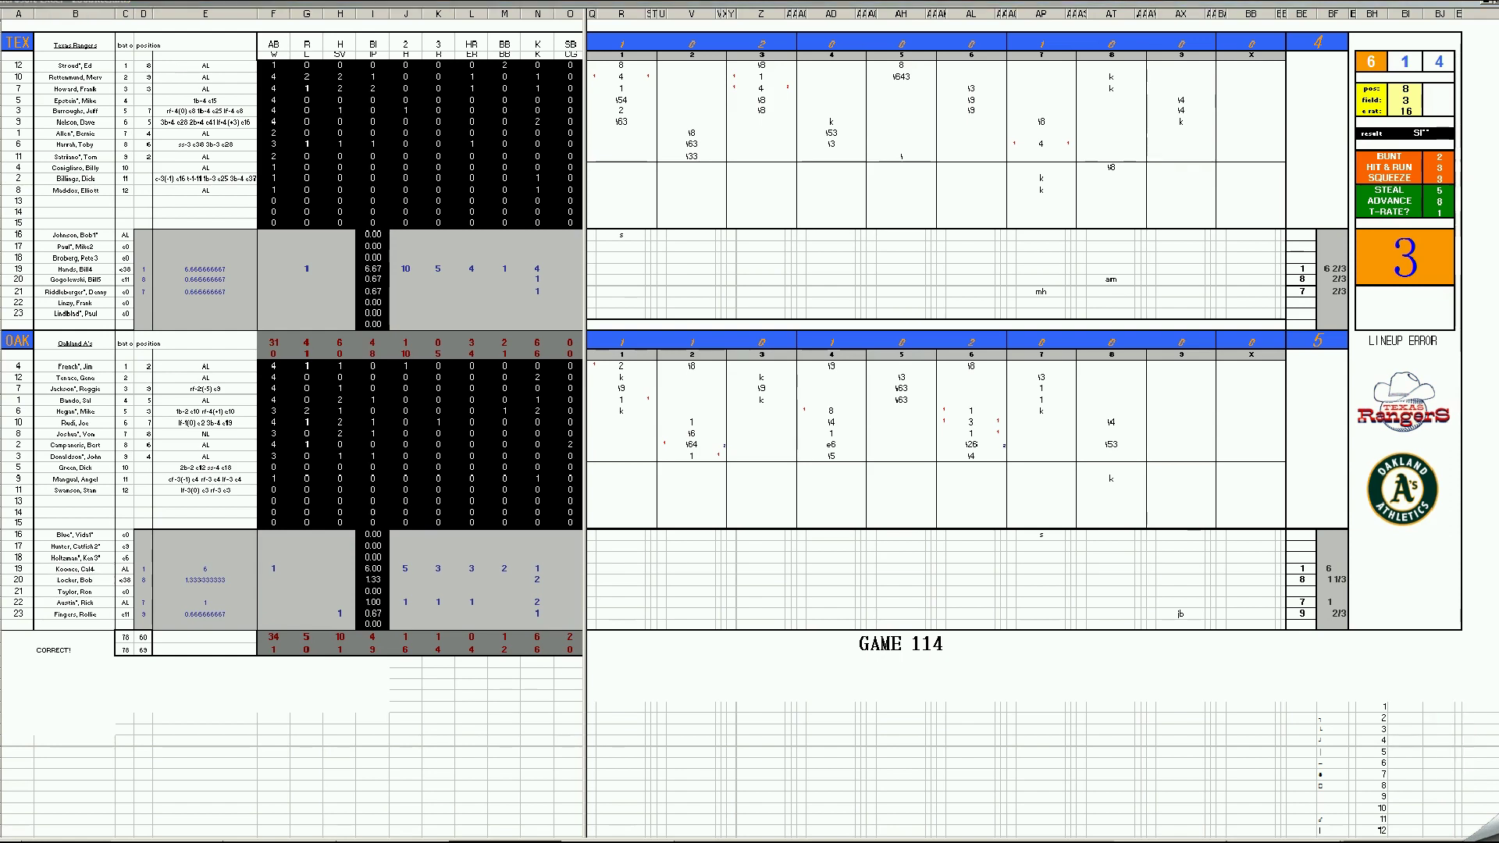
pyautogui.click(478, 818)
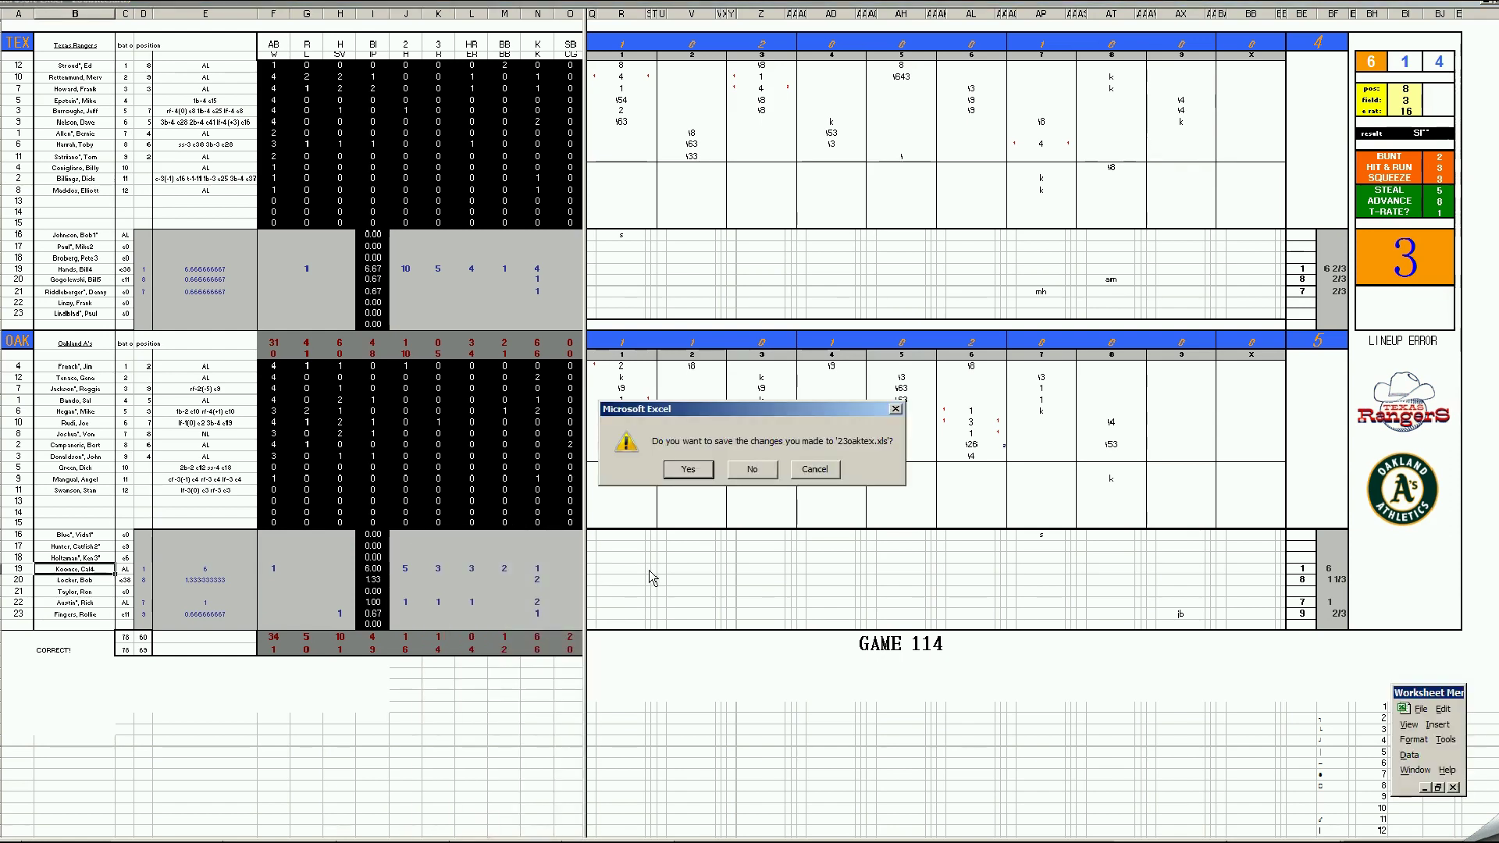
pyautogui.click(754, 469)
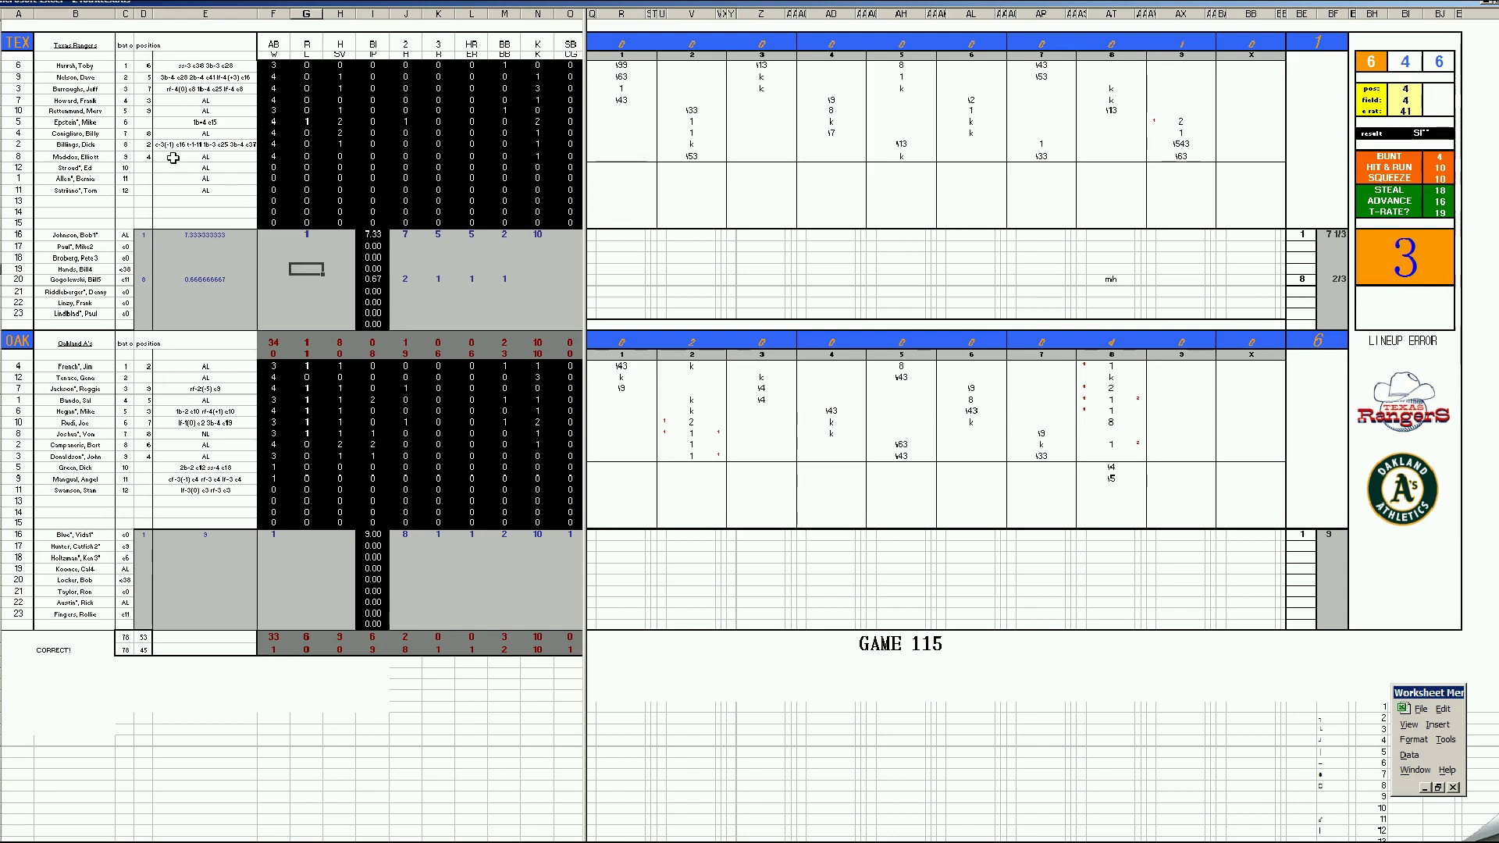
# - Review four Texas batters' lineup entries in column B of the GAME 115 sheet
pyautogui.click(92, 102)
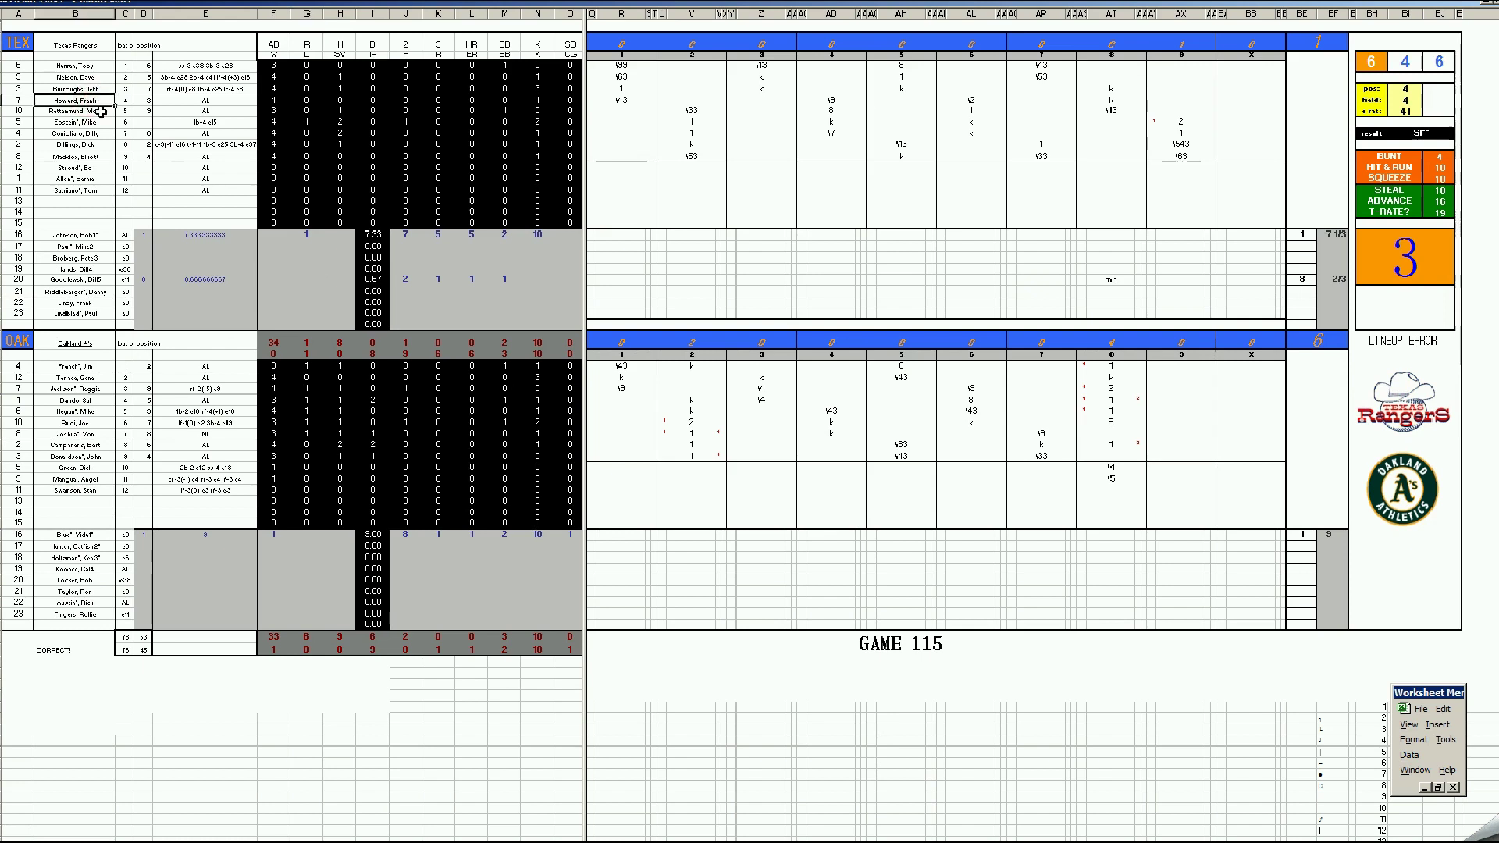
pyautogui.click(102, 111)
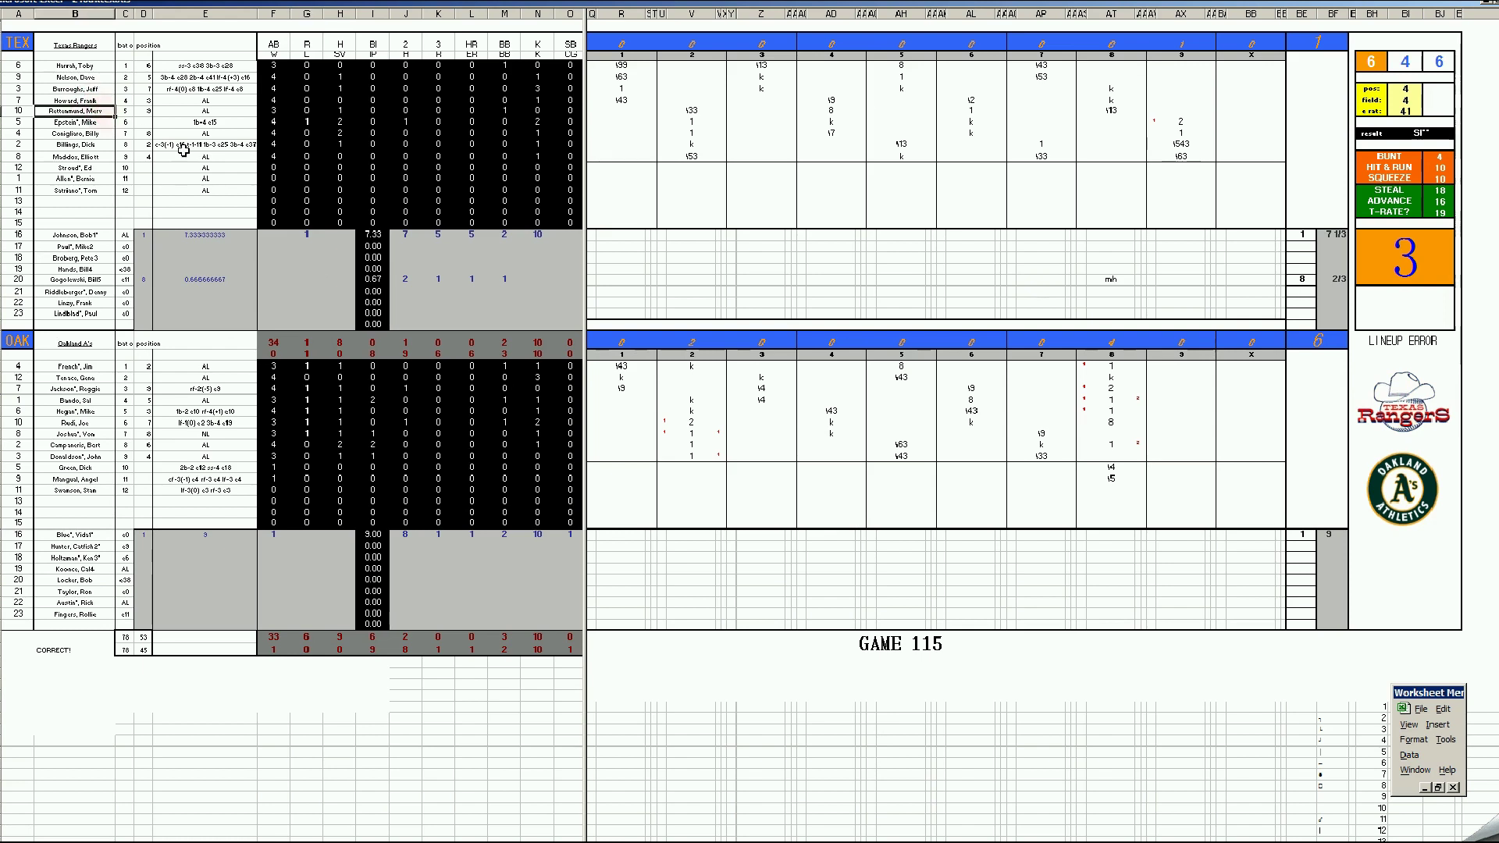
pyautogui.click(100, 90)
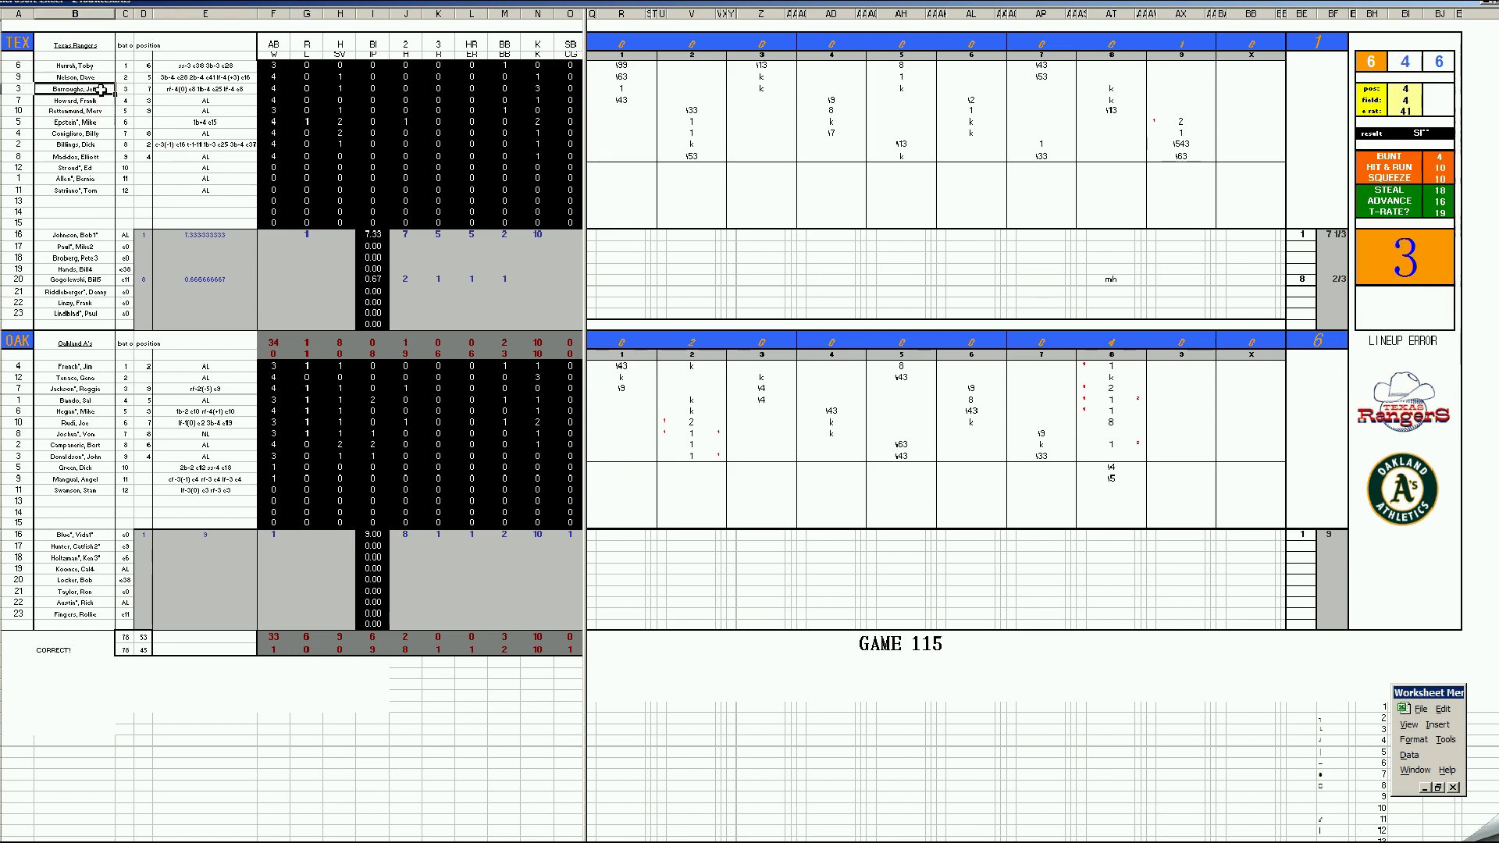
pyautogui.click(91, 147)
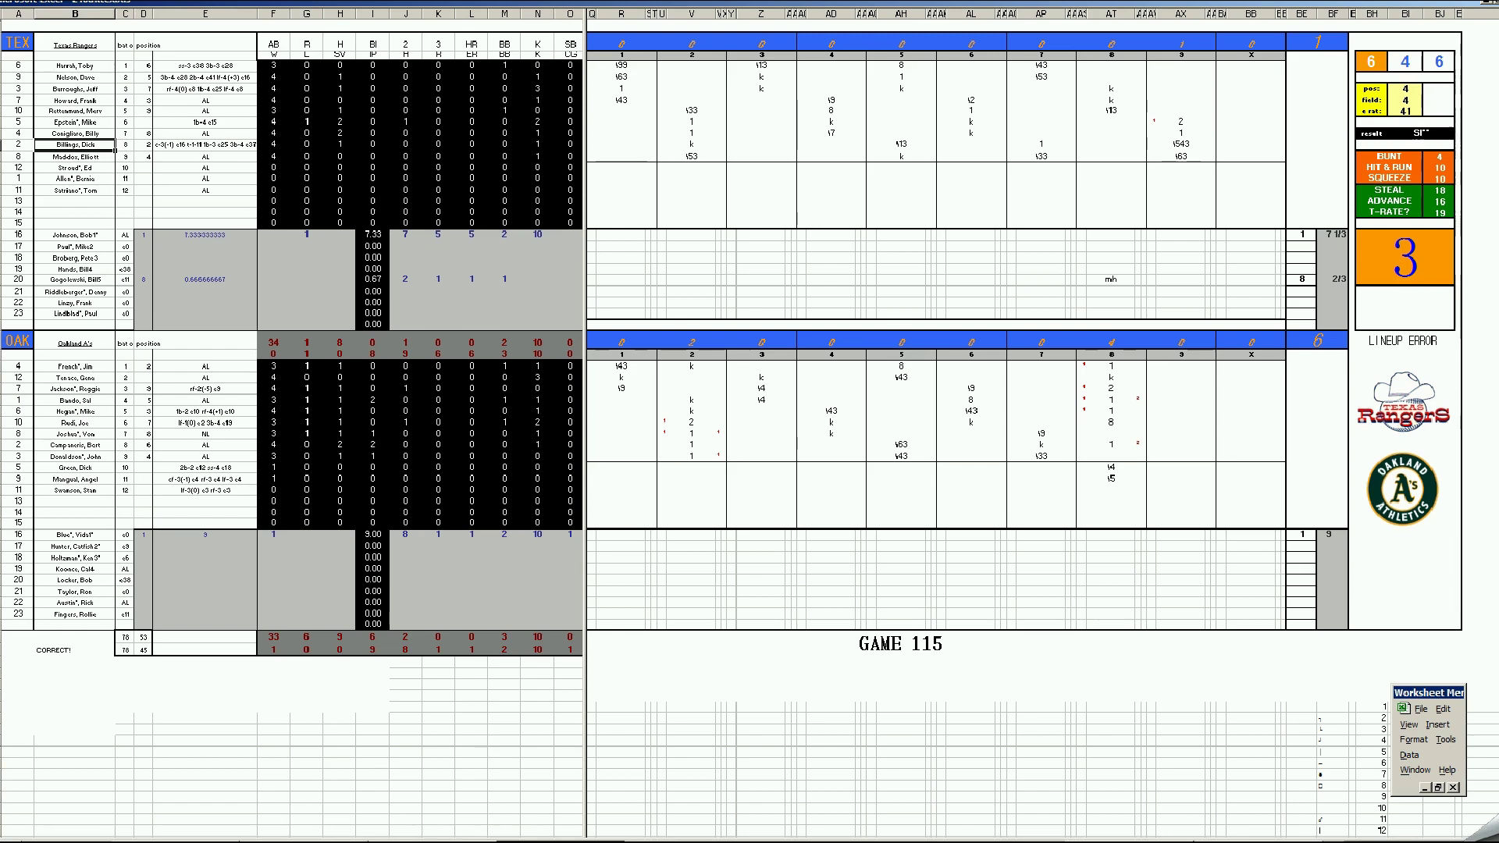
# - Close 24oaktex.xls without saving and select a Texas pitcher's cell BE17 on GAME 116
pyautogui.rightClick(561, 840)
pyautogui.click(531, 823)
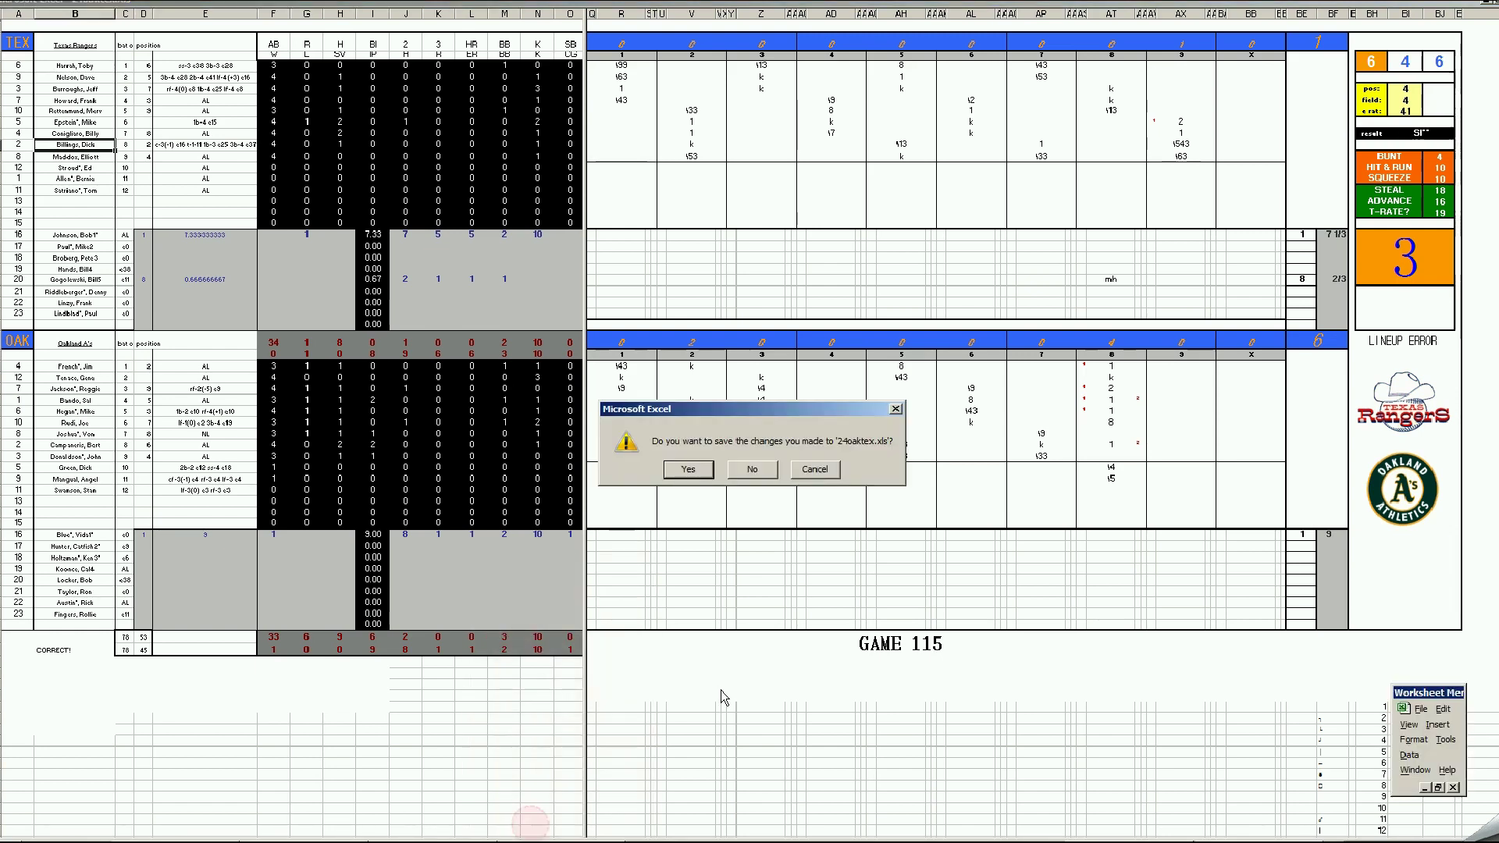
pyautogui.click(770, 471)
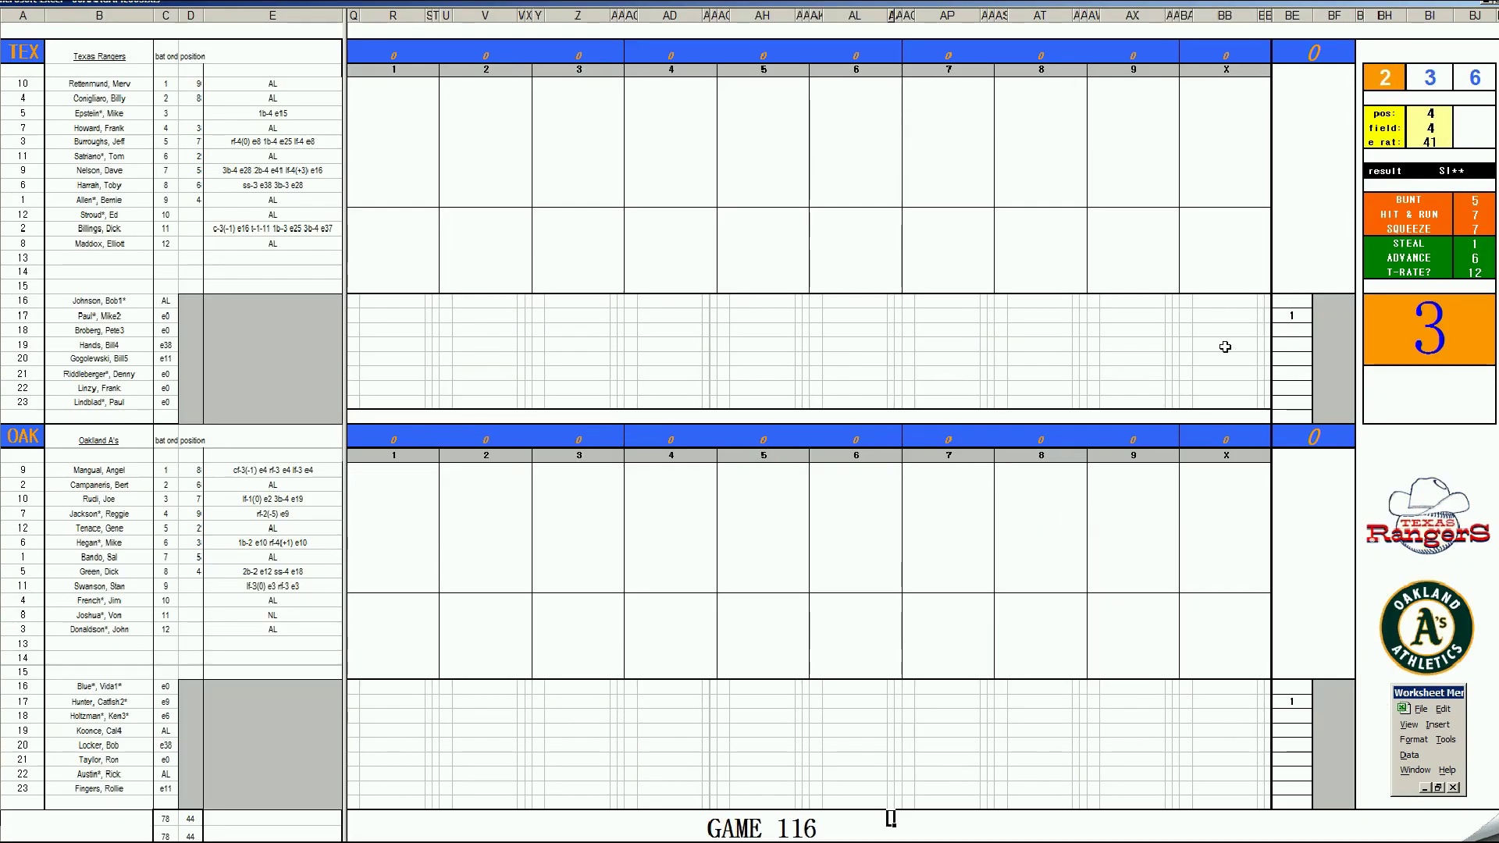
pyautogui.click(1289, 316)
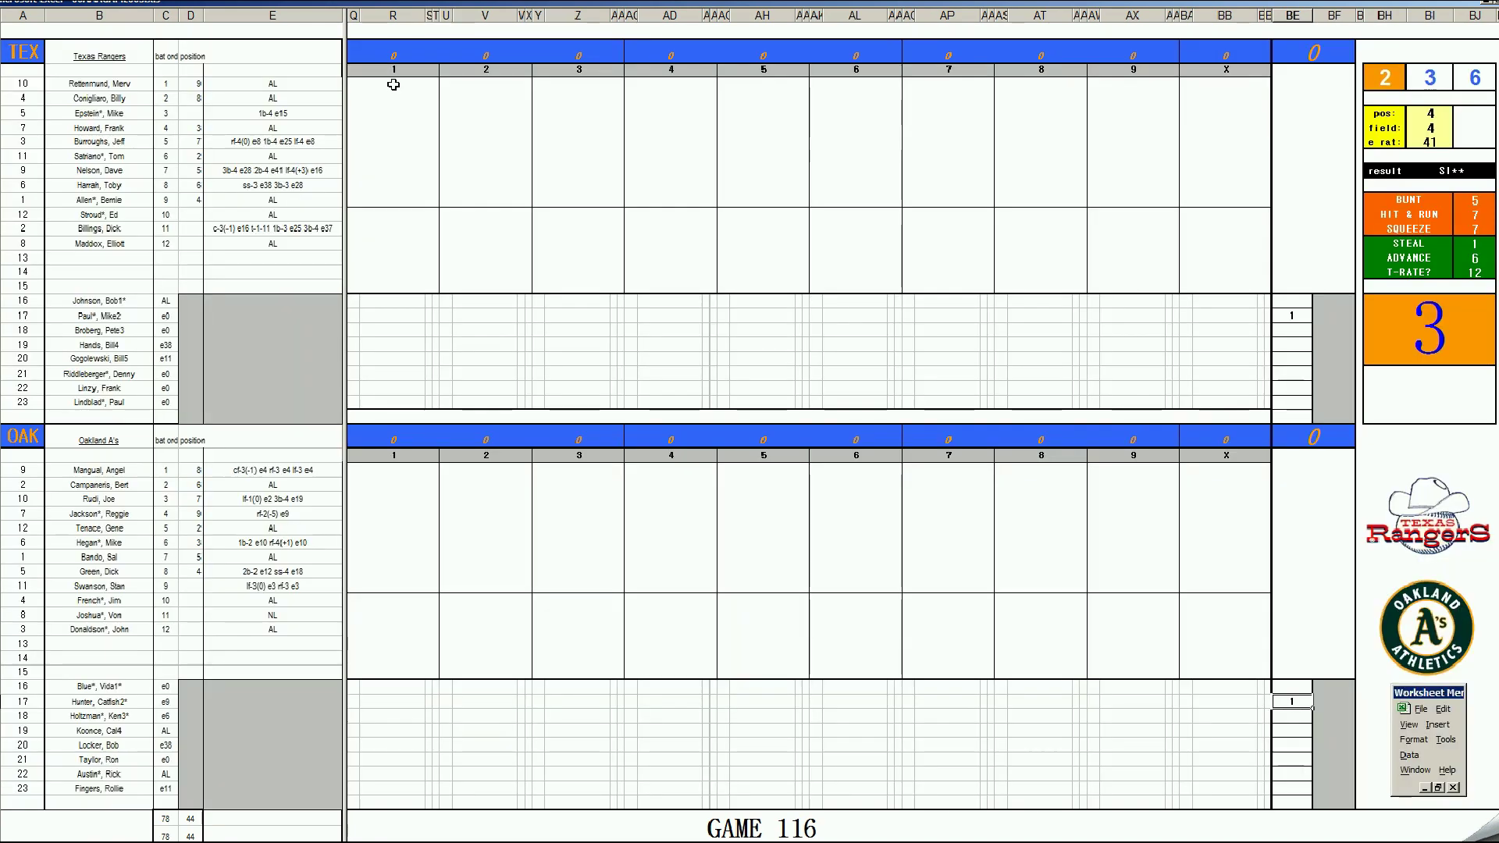
# - Score Texas's first three first-inning batters as k, #43 and #43
pyautogui.click(391, 85)
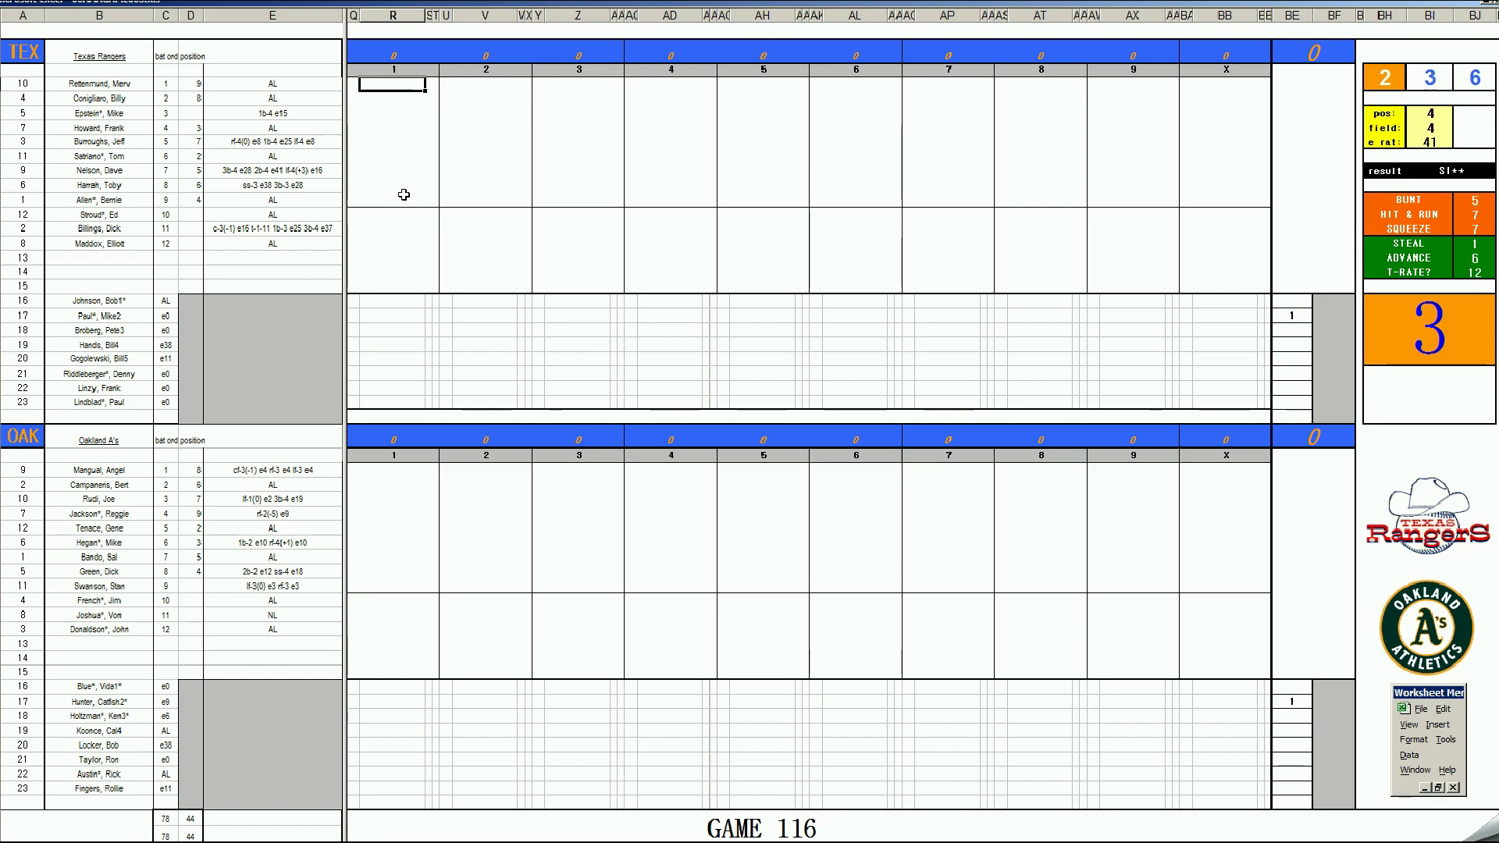
pyautogui.write('k')
pyautogui.press('Return')
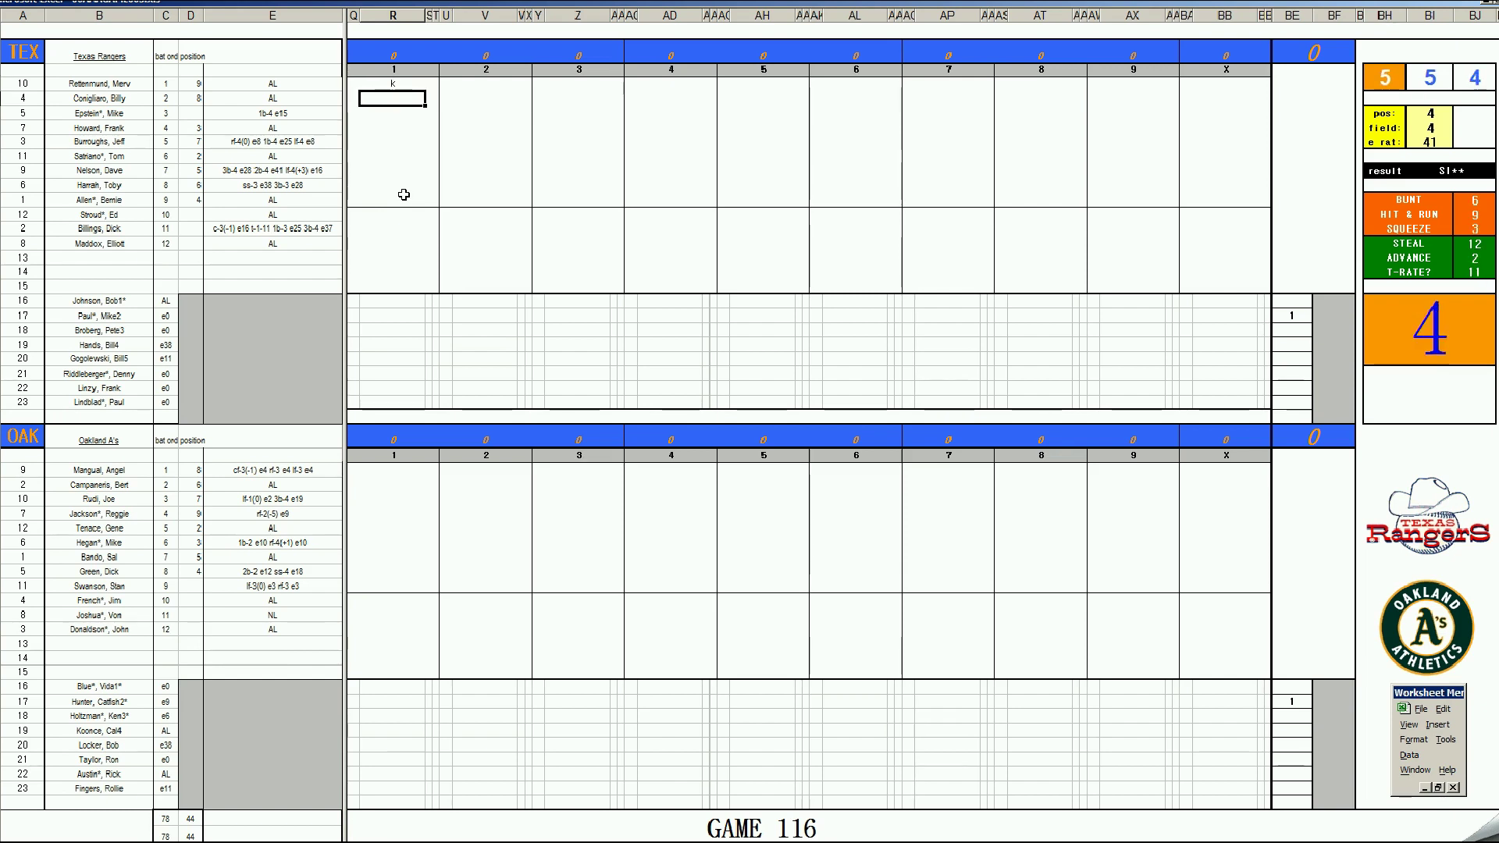
pyautogui.write('f43')
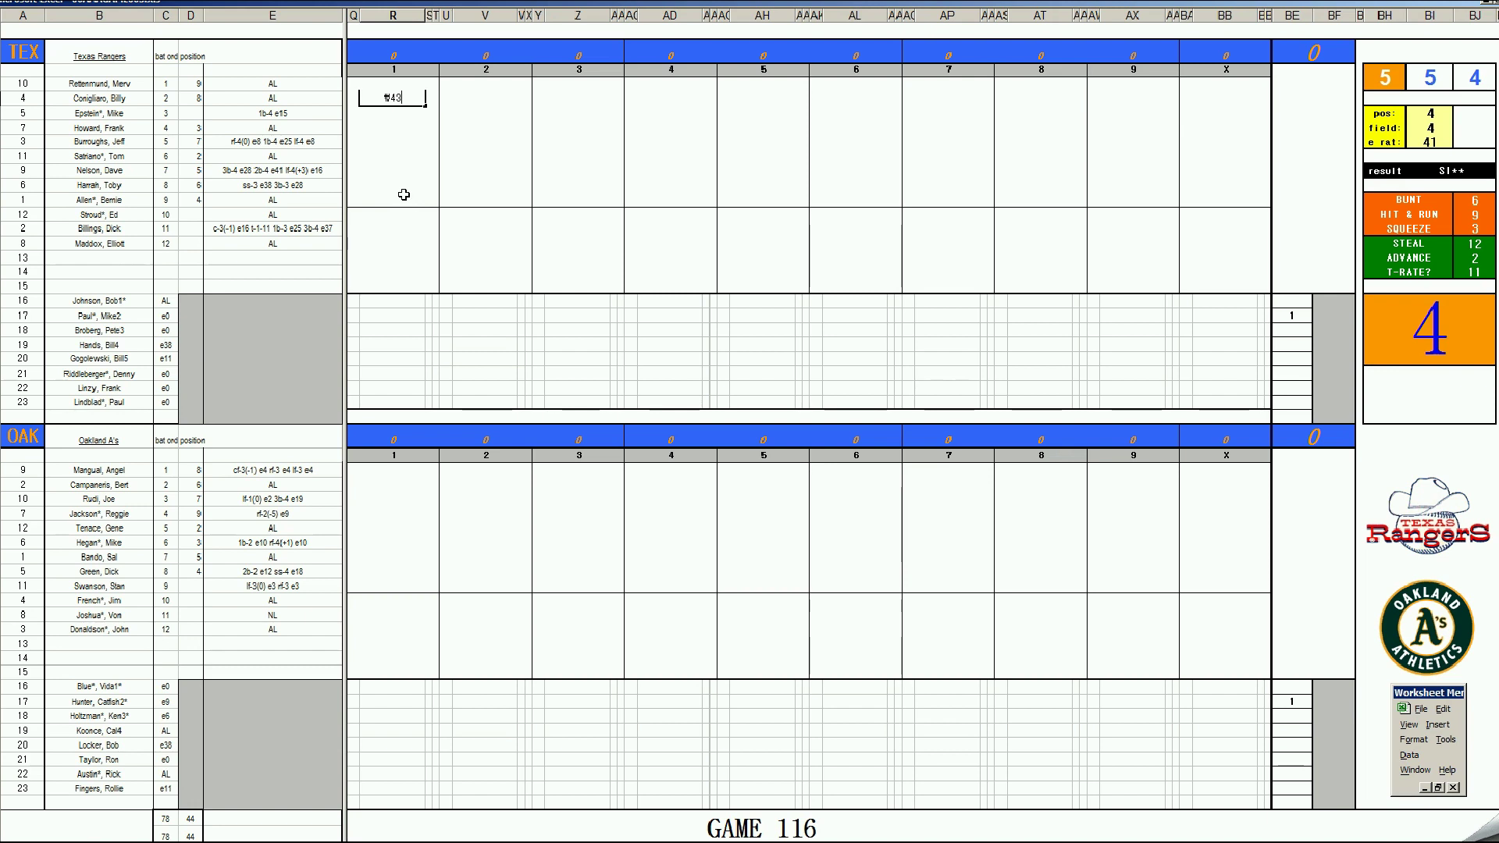
pyautogui.press('Return')
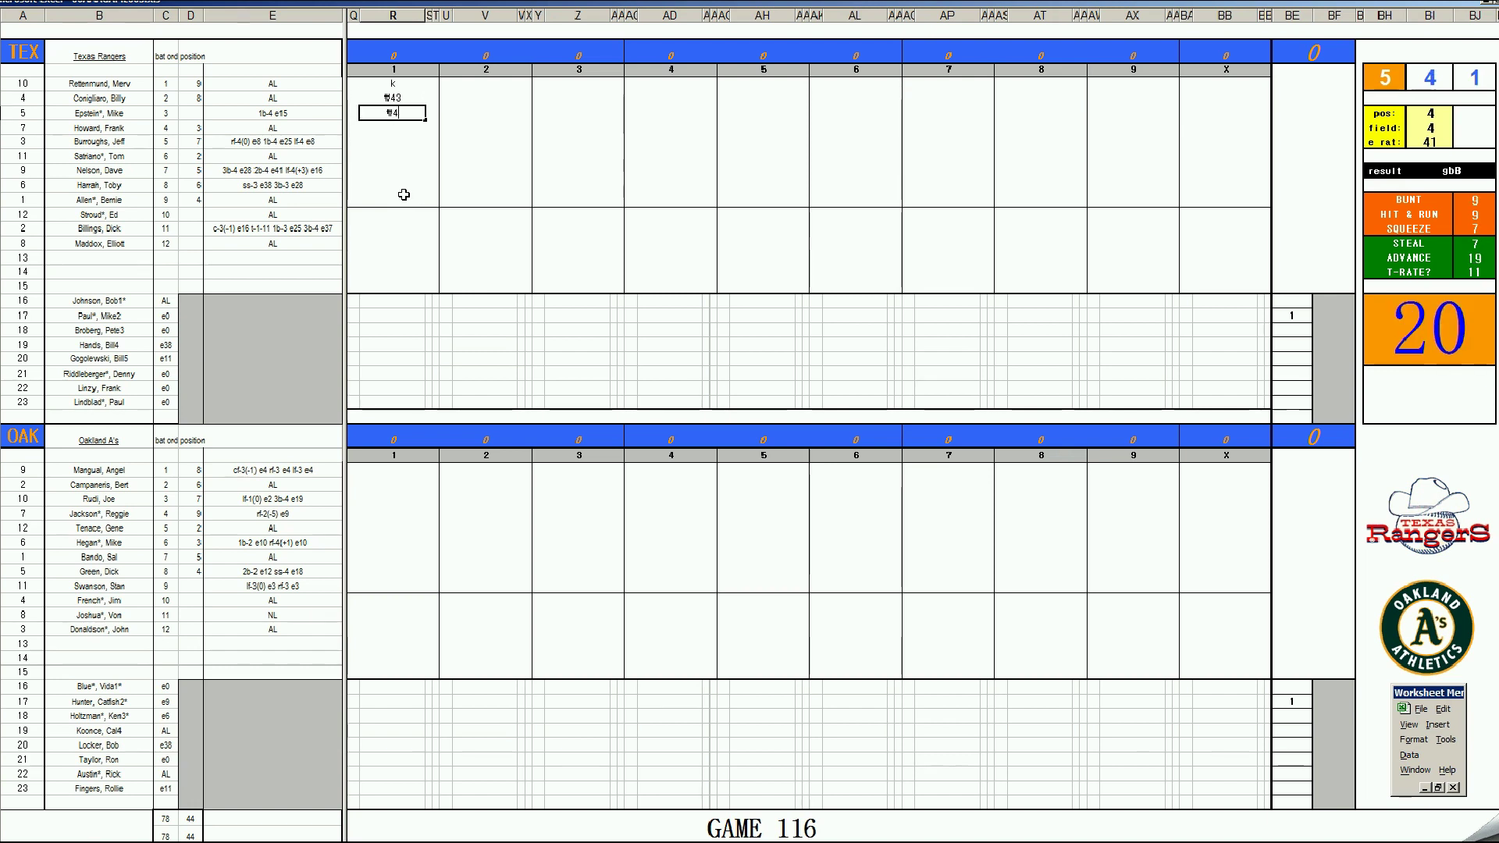
pyautogui.write('#43')
# - Score Oakland's first inning as #53, #2 and #63
pyautogui.click(395, 471)
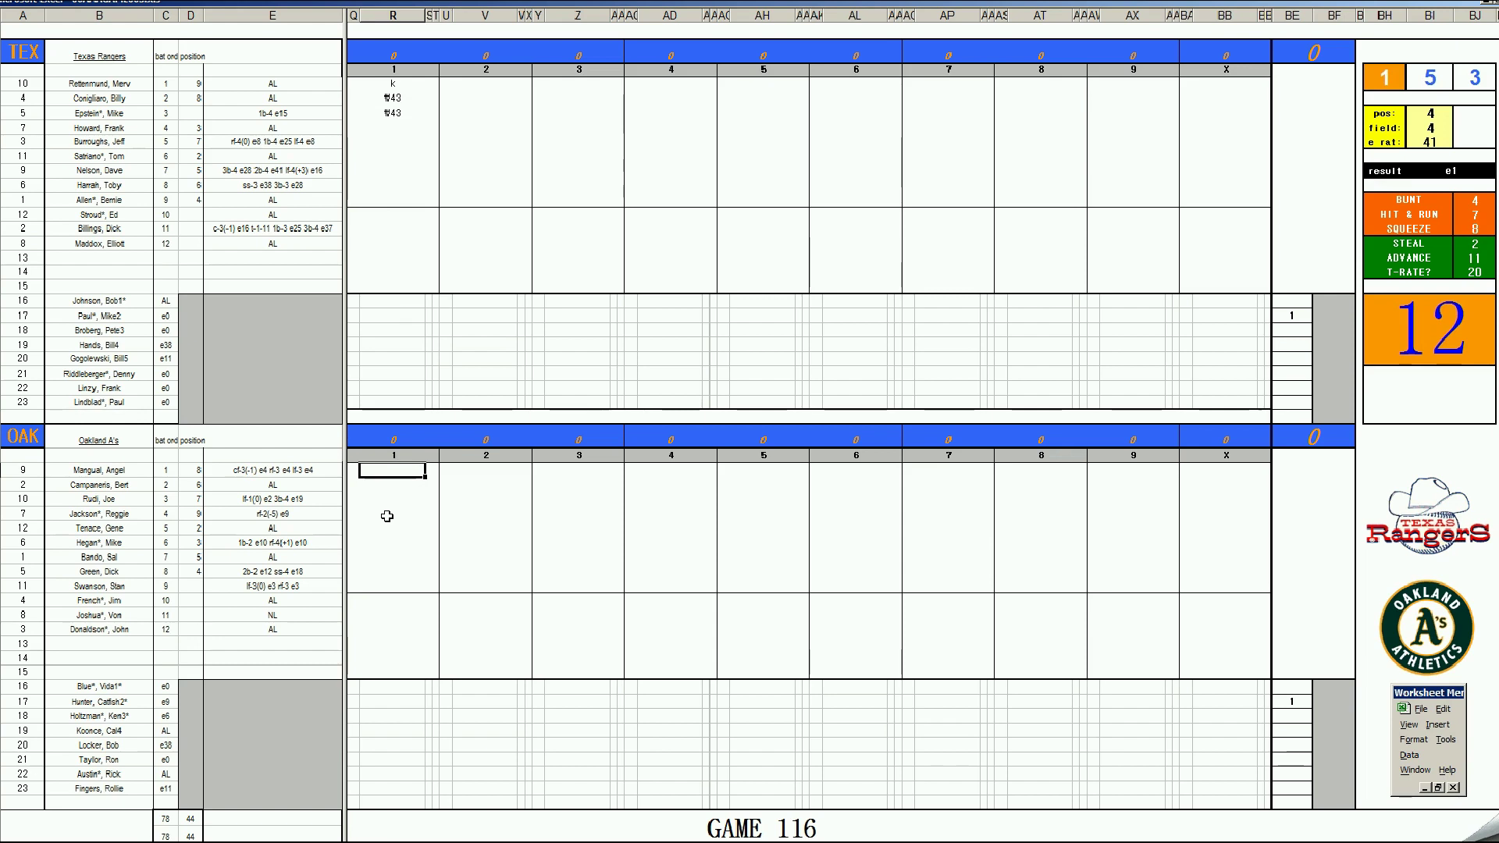
pyautogui.write('#53')
pyautogui.press('Return')
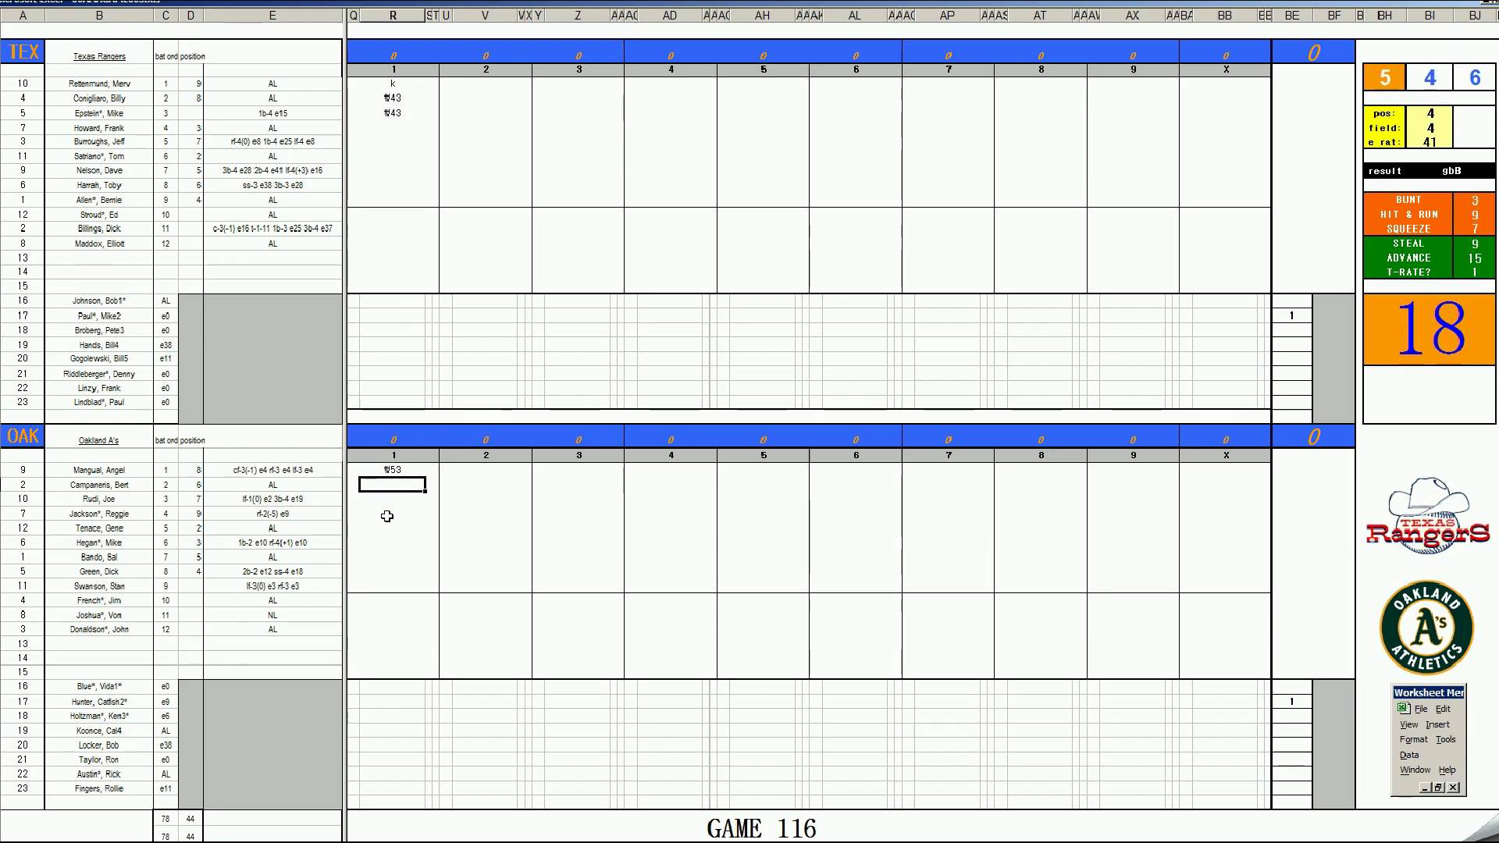
pyautogui.press('Return')
pyautogui.press('Return')
pyautogui.press('Return')
pyautogui.press('Return')
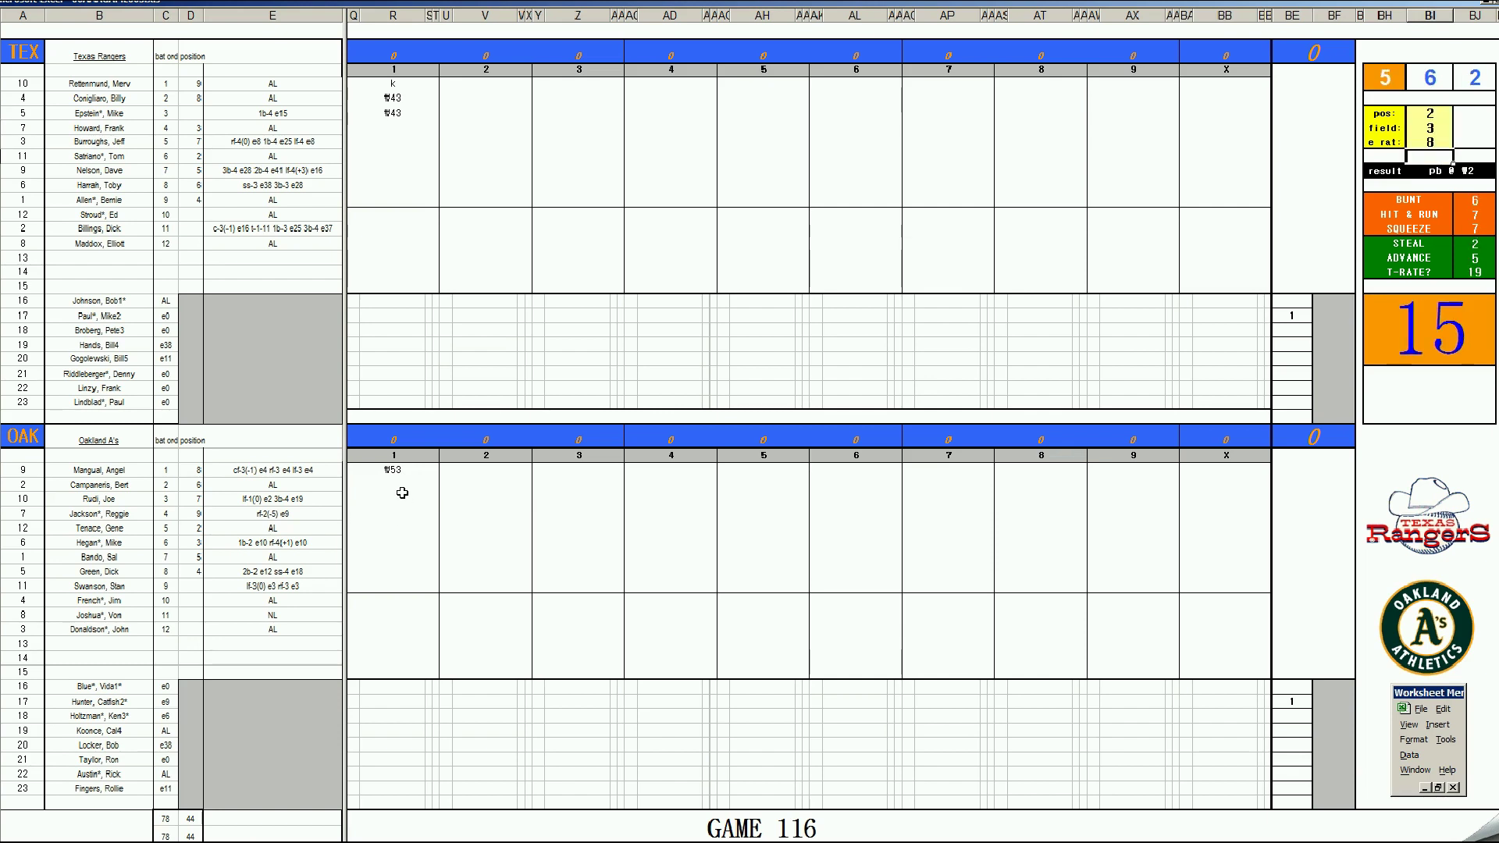
pyautogui.click(398, 484)
pyautogui.write('#2')
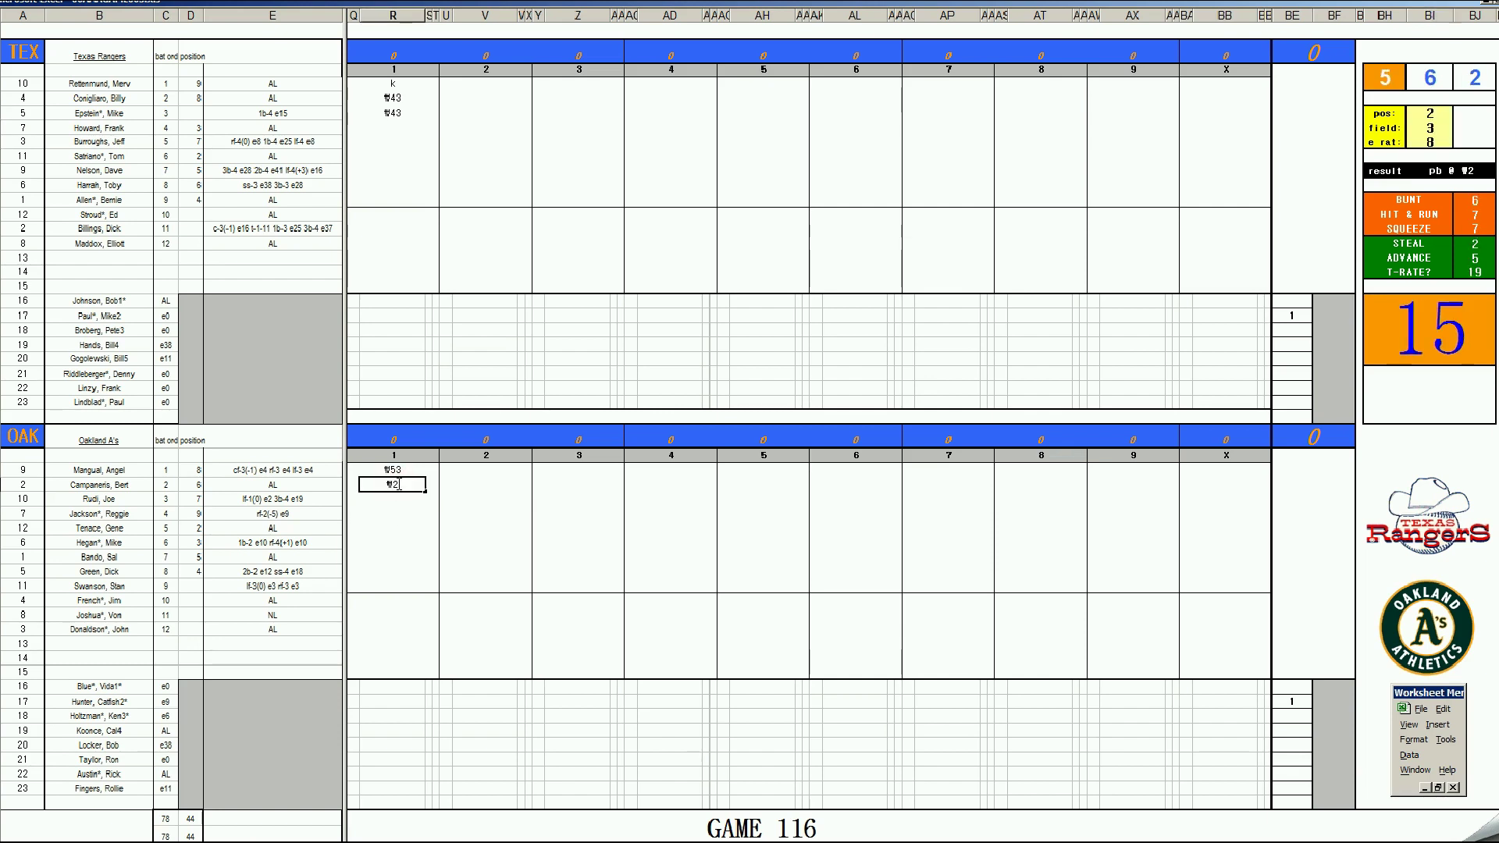
pyautogui.press('Return')
pyautogui.write('#')
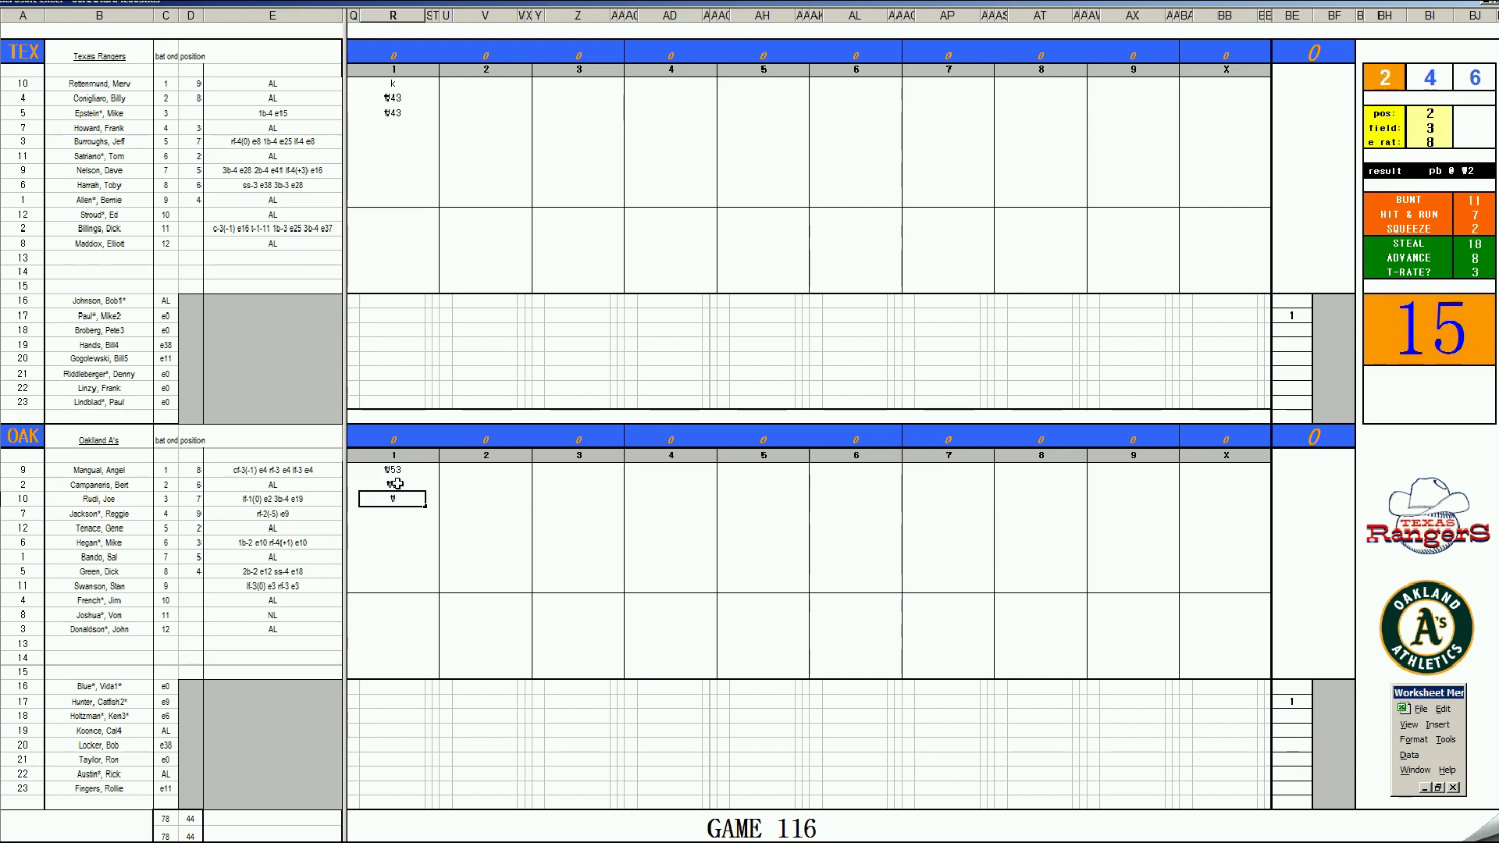
pyautogui.write('63')
# - Score the Rangers' second inning as k, #43 and #8
pyautogui.click(475, 128)
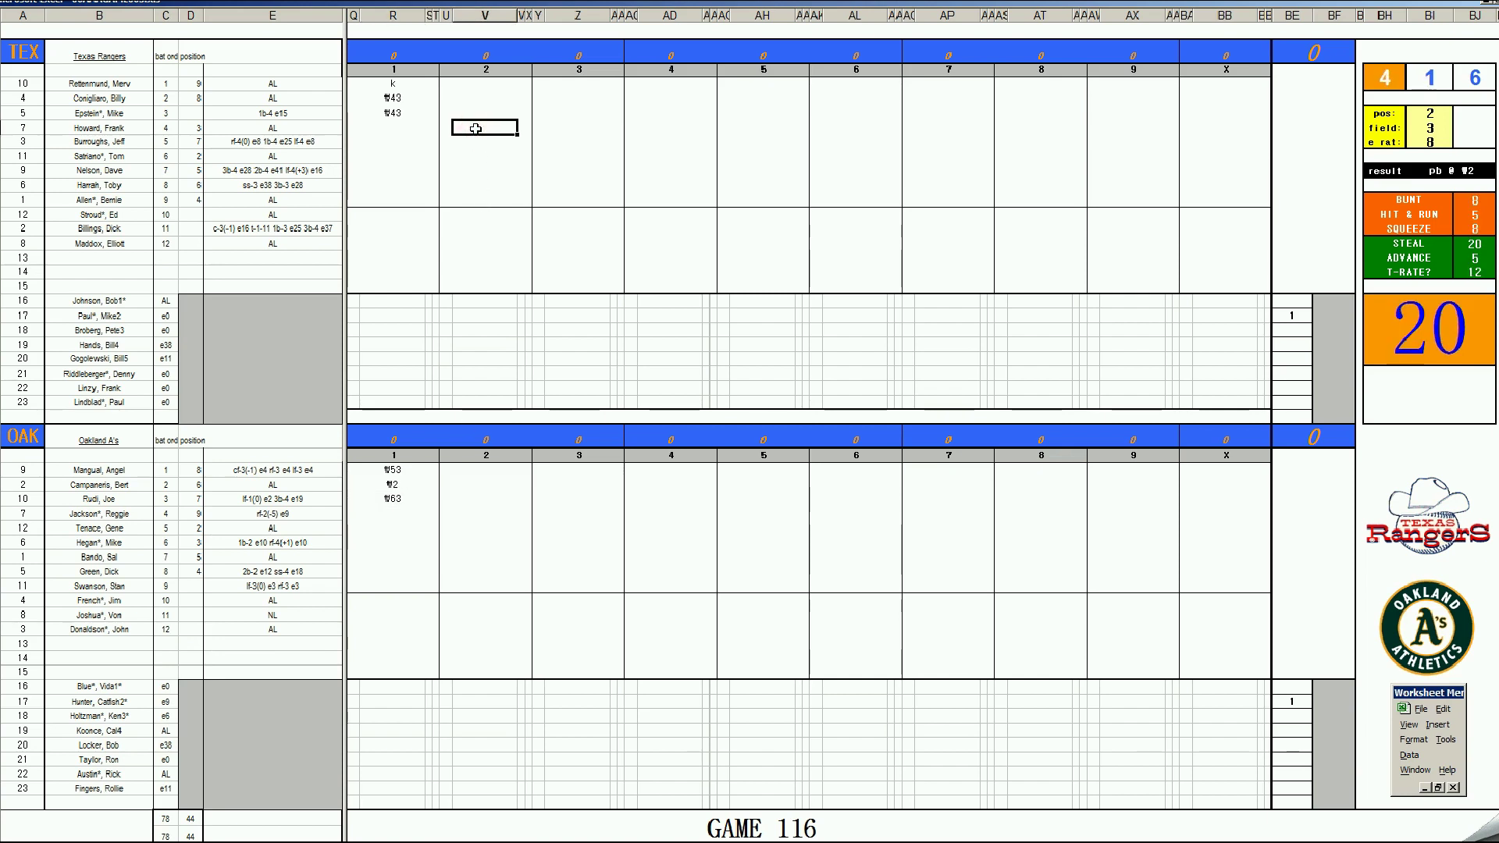
pyautogui.write('k')
pyautogui.press('Return')
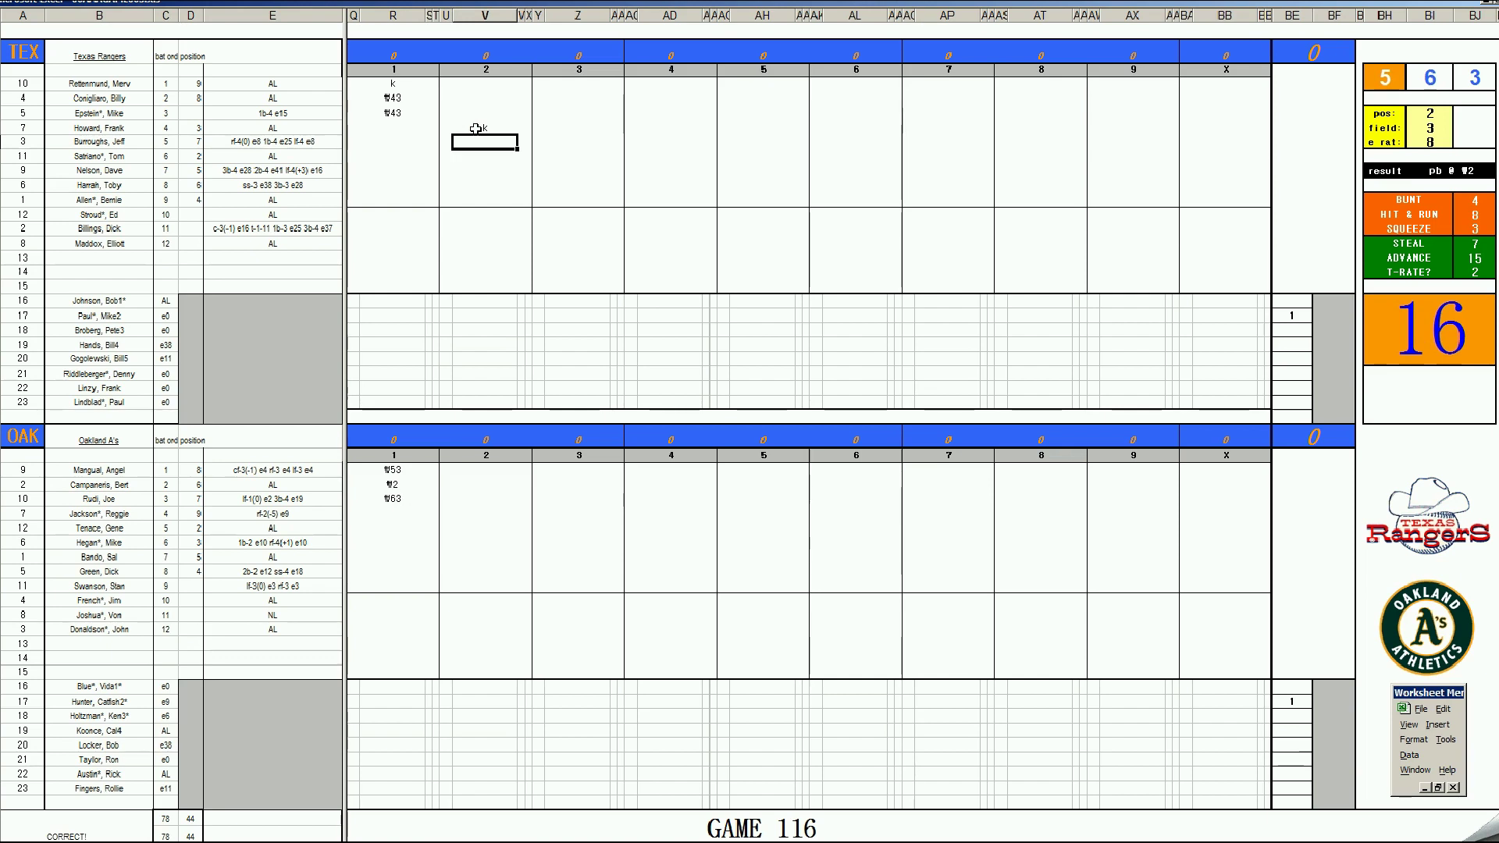
pyautogui.write('#43')
pyautogui.press('Return')
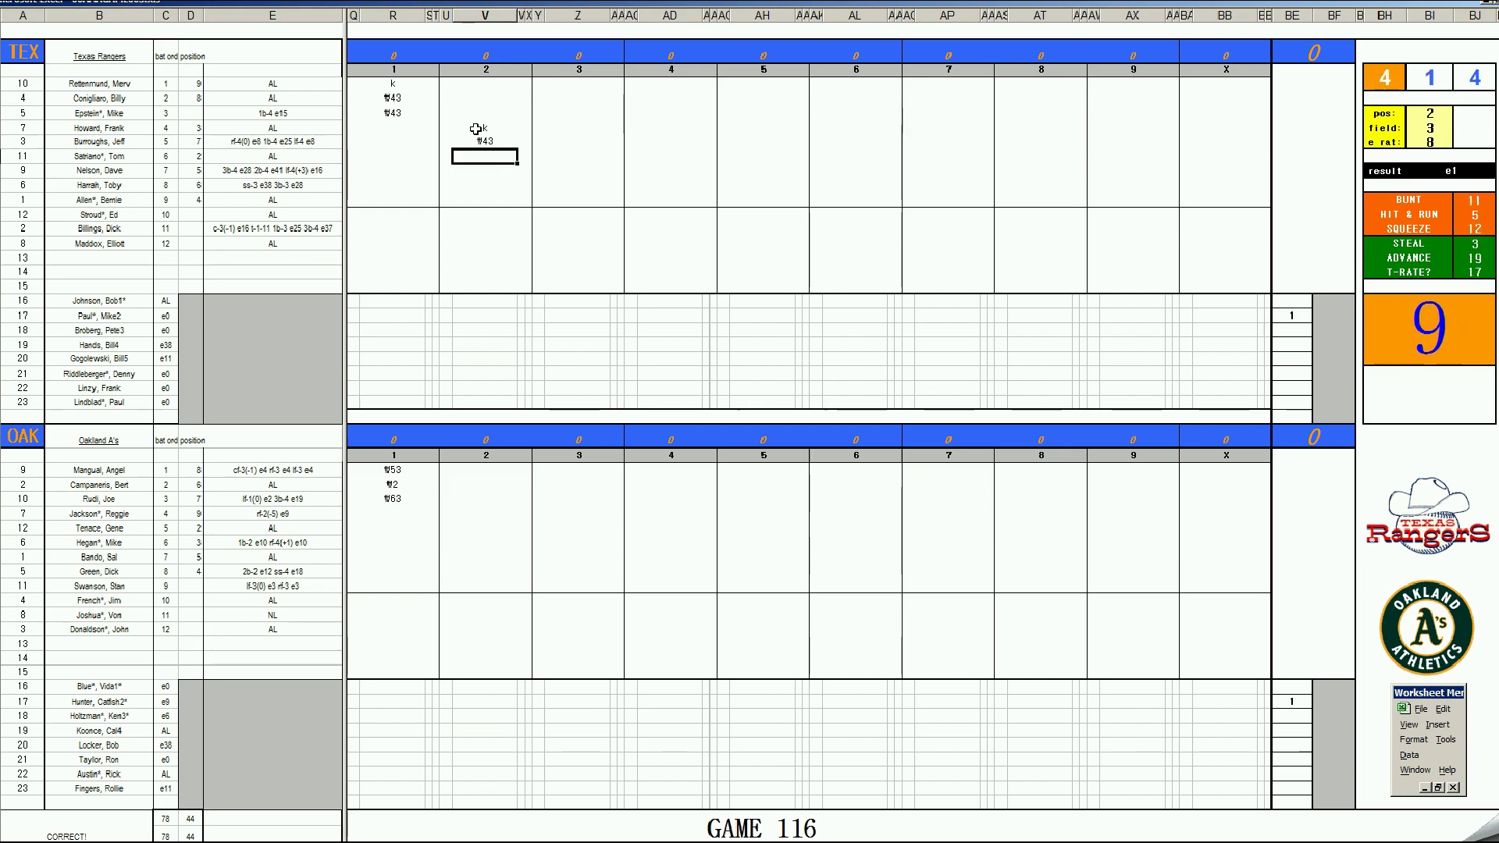
pyautogui.hotkey('ctrl', 'z')
pyautogui.write('#8')
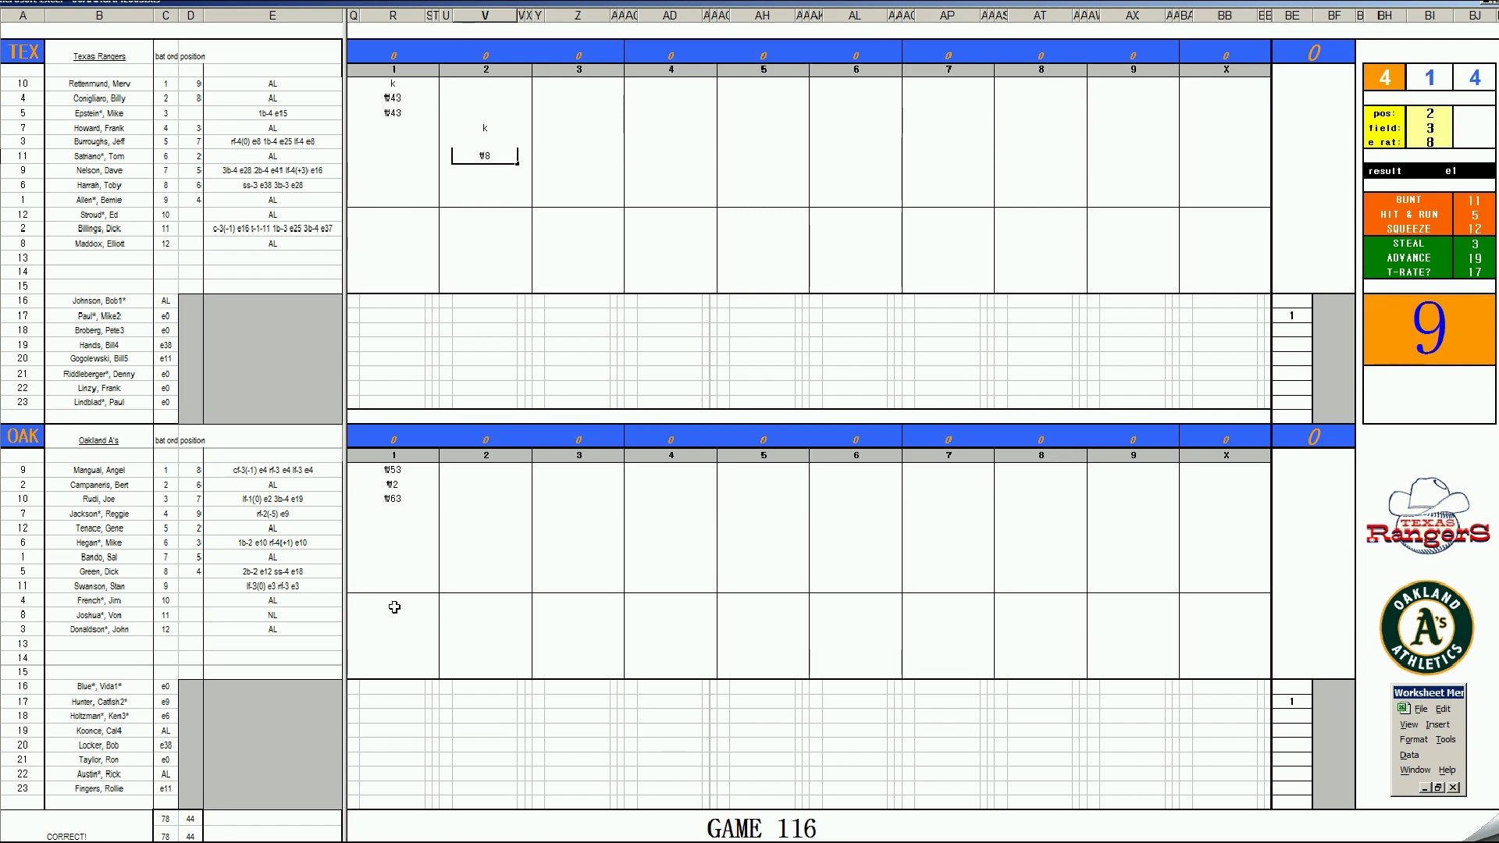
pyautogui.click(464, 516)
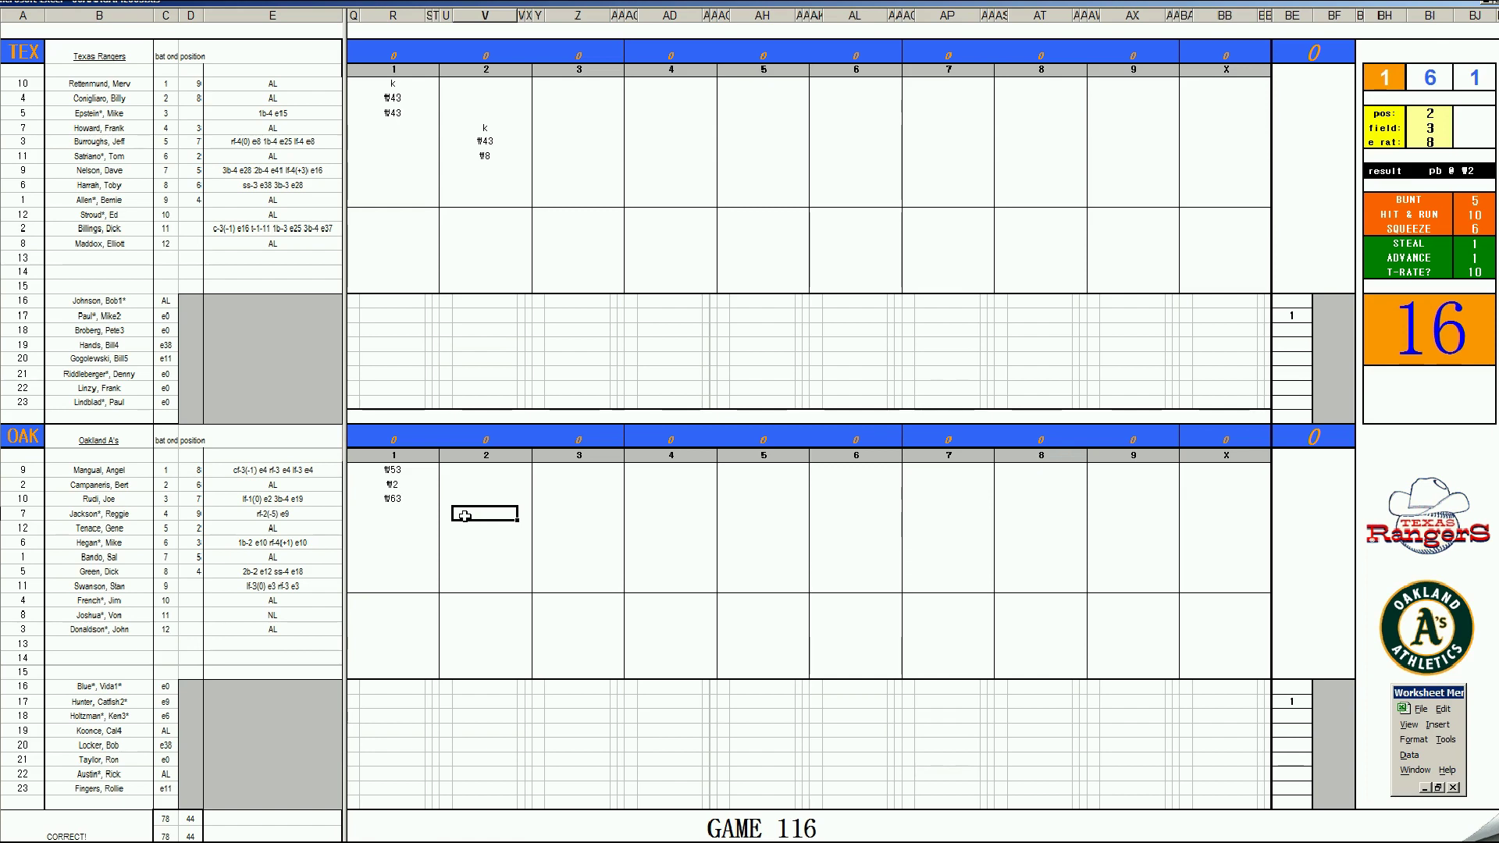
# - Score Oakland's second inning as ₩7, k and ₩43
pyautogui.write('\\7')
pyautogui.press('Return')
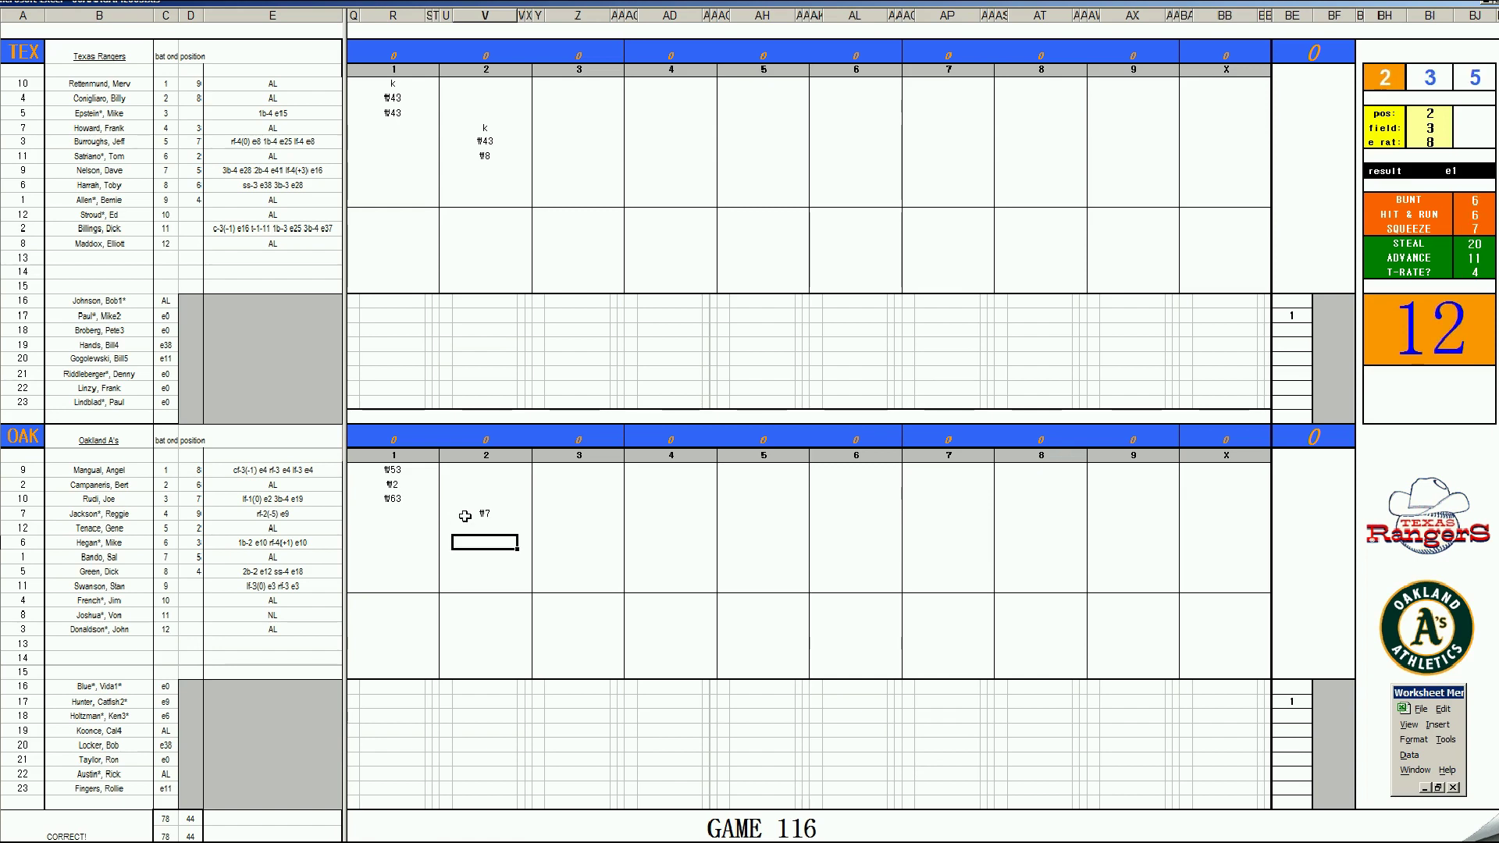
pyautogui.press('Up')
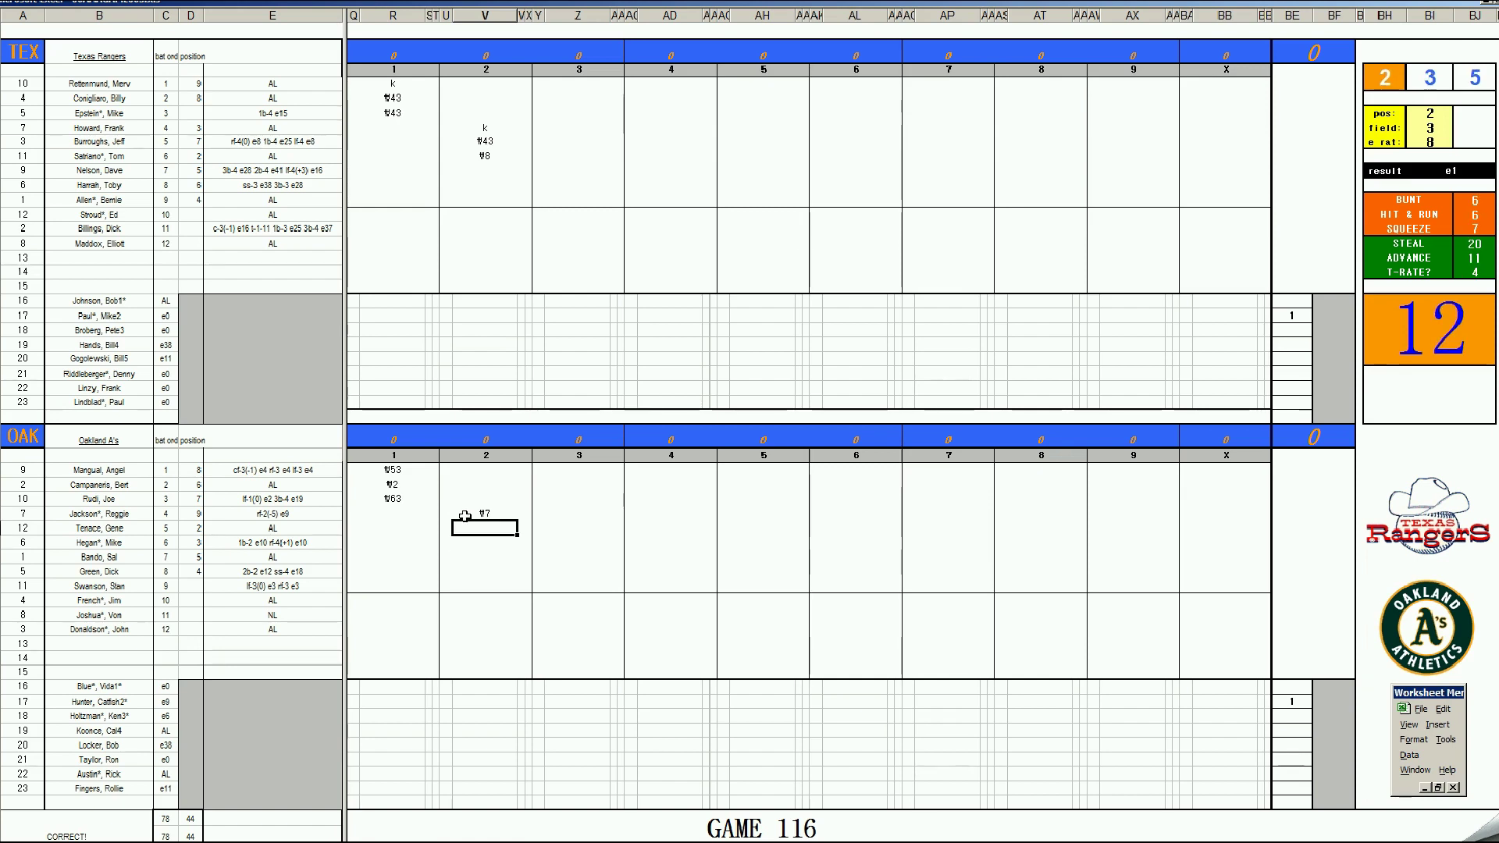
pyautogui.write('k')
pyautogui.press('Return')
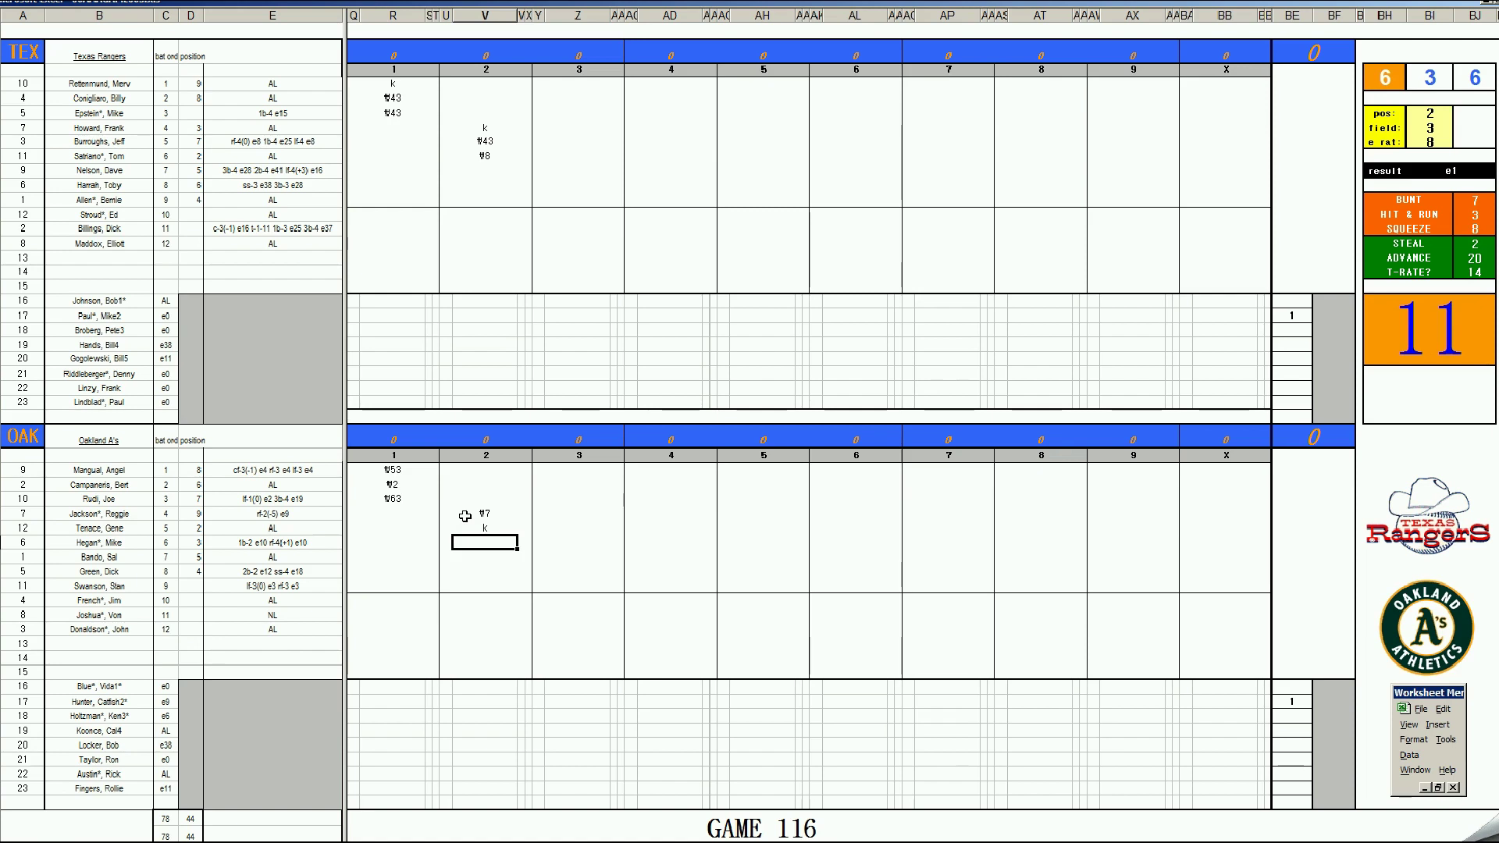
pyautogui.write('\\43')
pyautogui.click(564, 168)
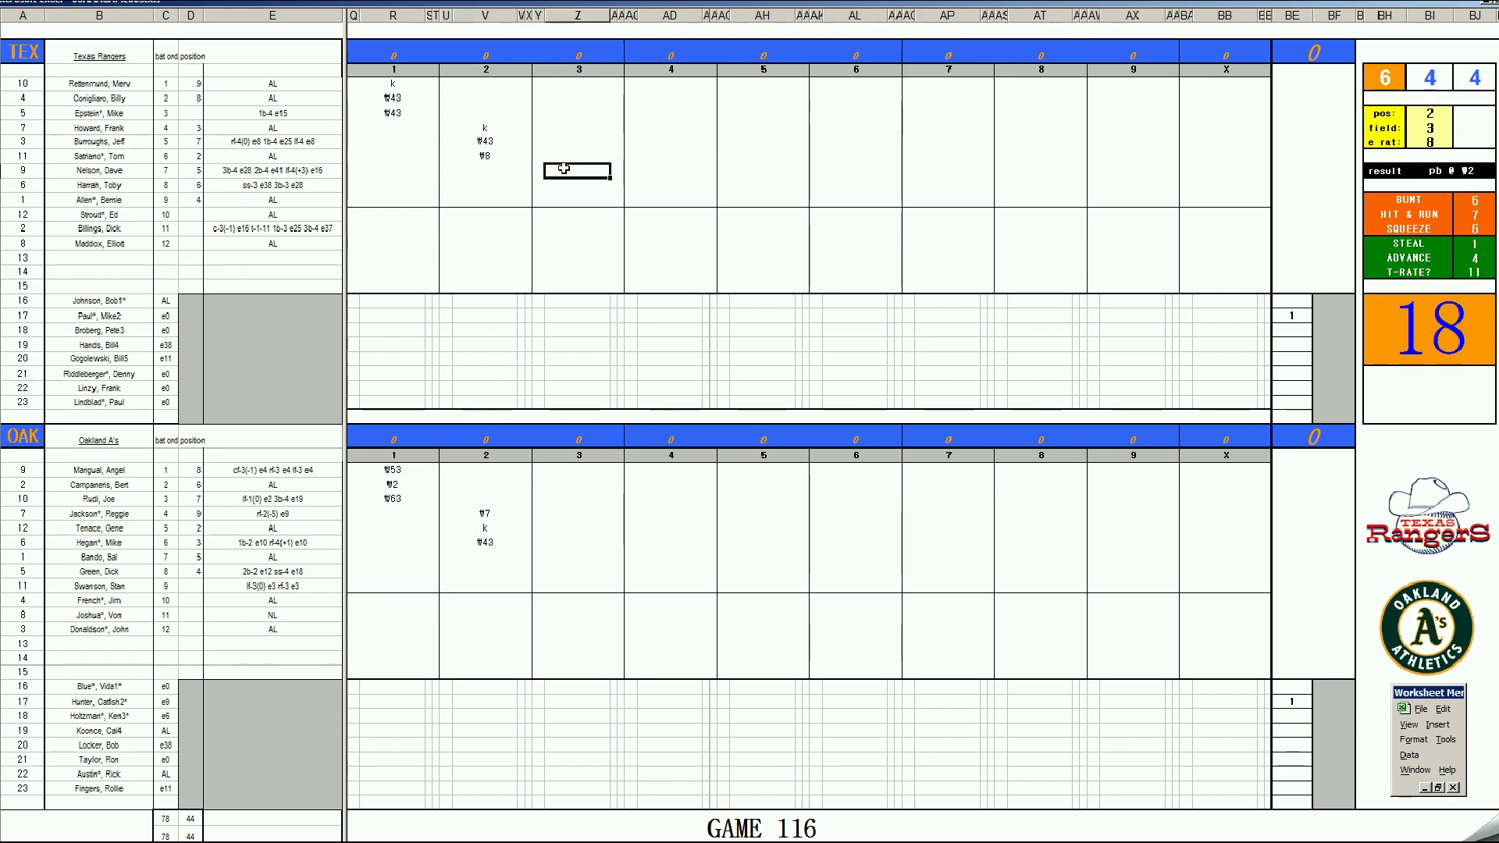
# - Score the Rangers' third inning as k, #5 and #4
pyautogui.write('k')
pyautogui.press('Return')
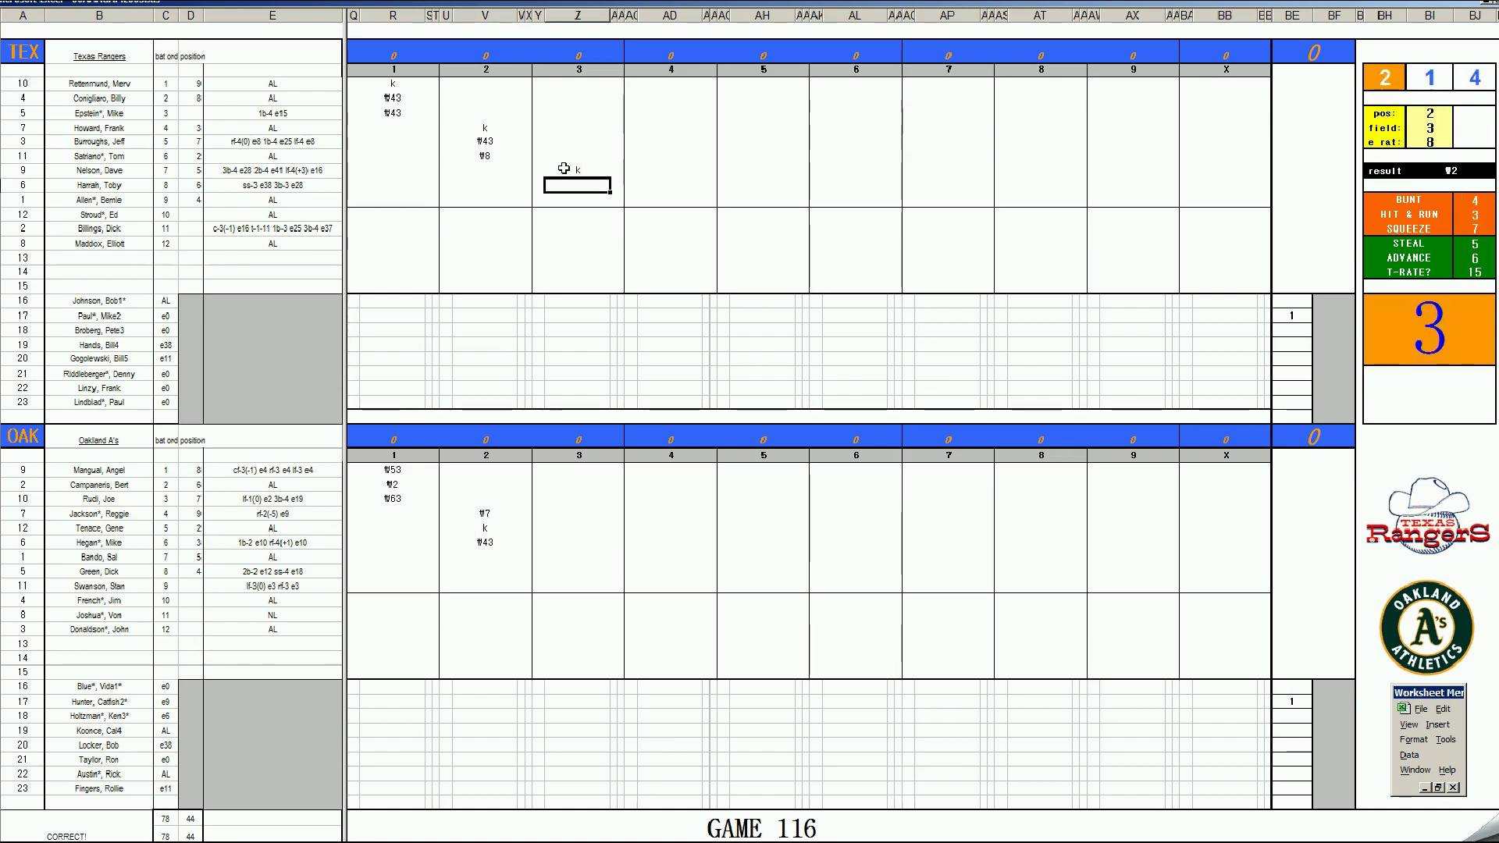
pyautogui.write('#5')
pyautogui.press('Return')
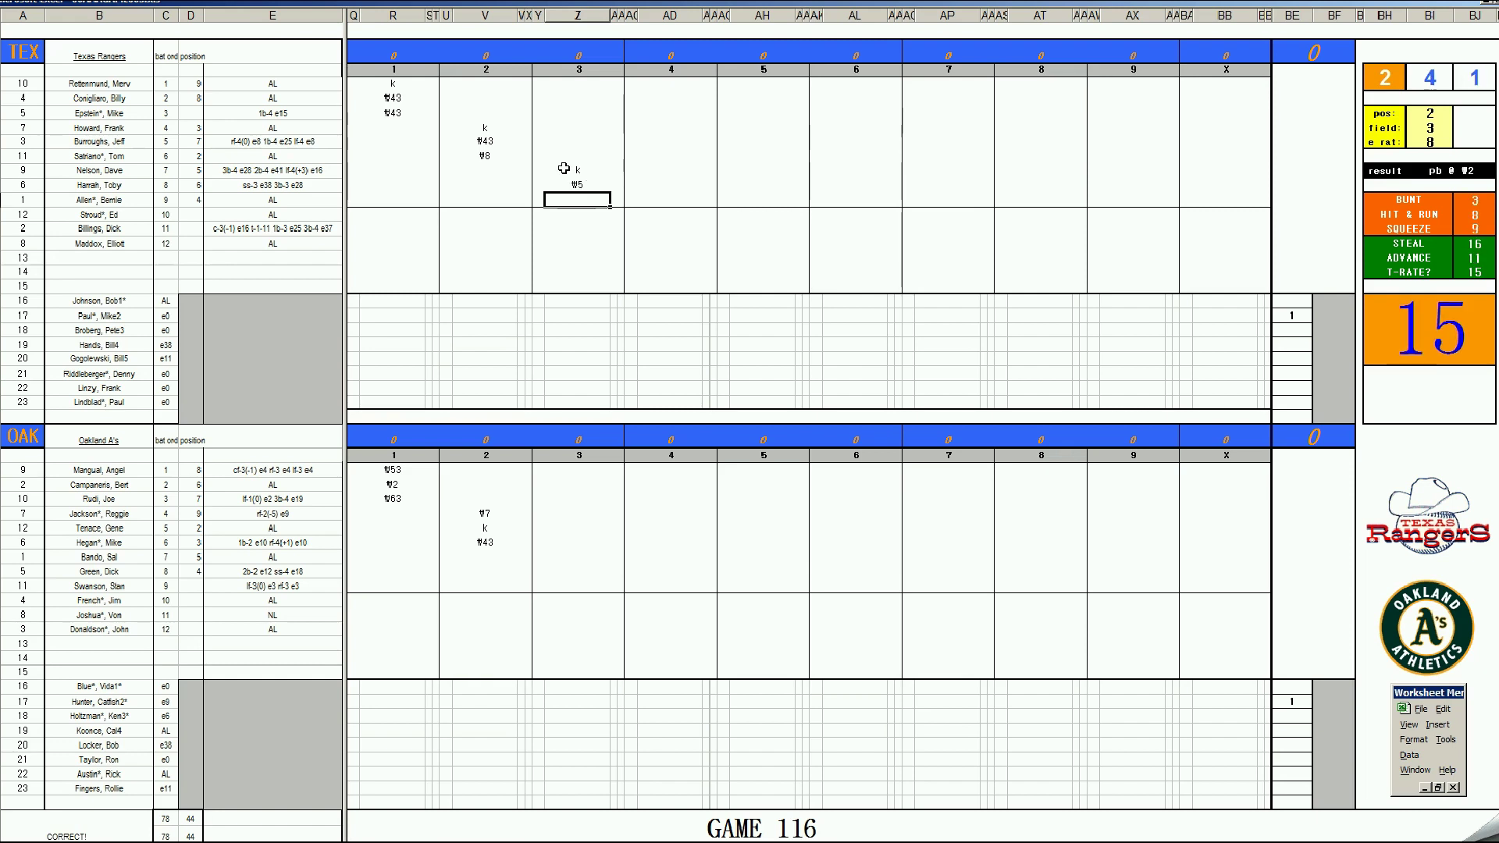
pyautogui.write('#4')
pyautogui.click(562, 560)
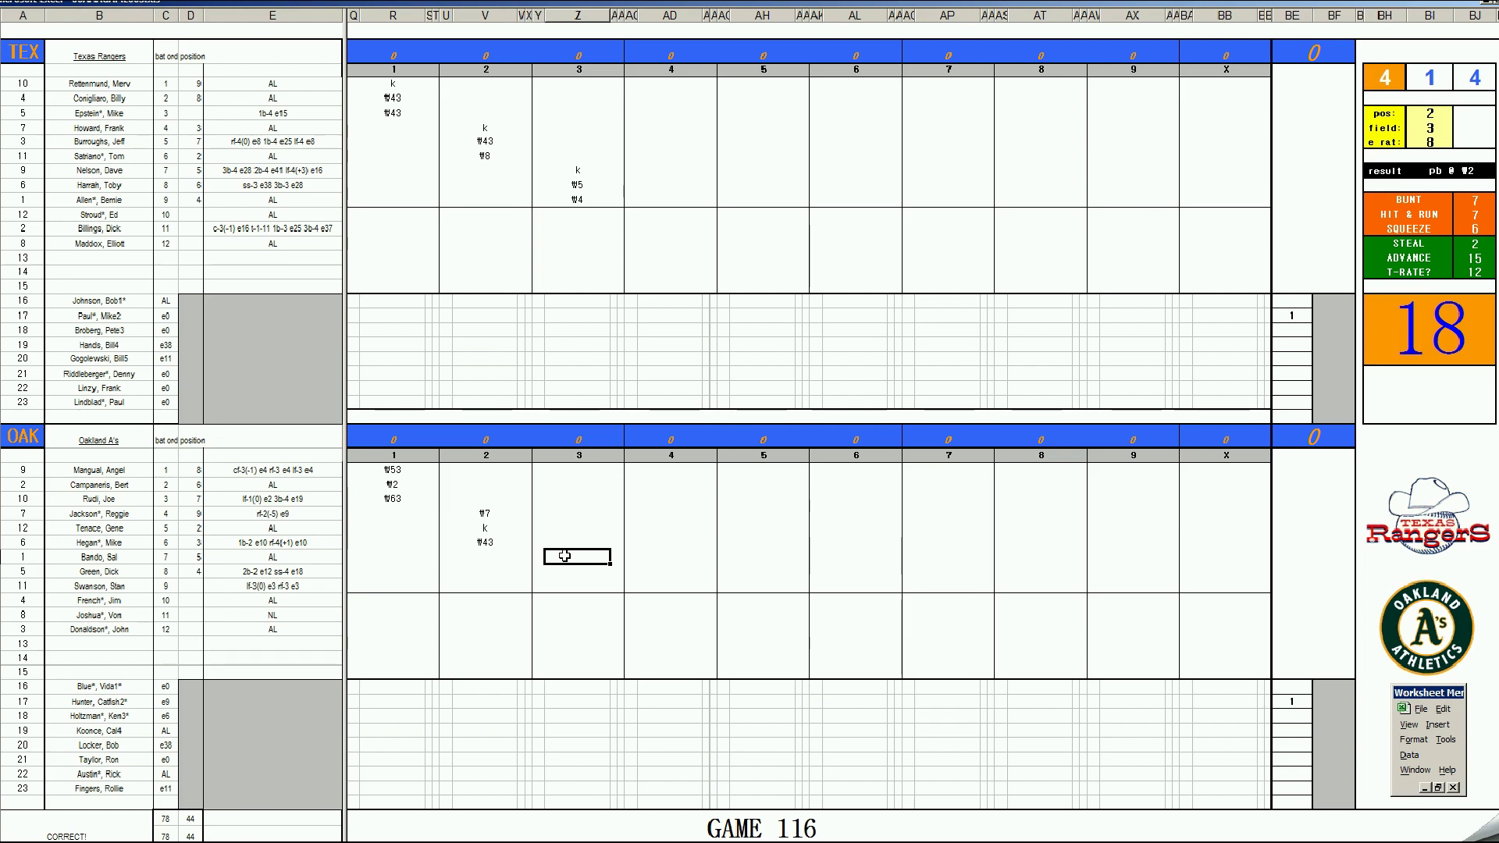
# - Score Oakland's third inning as 1, k and ₩643
pyautogui.write('1')
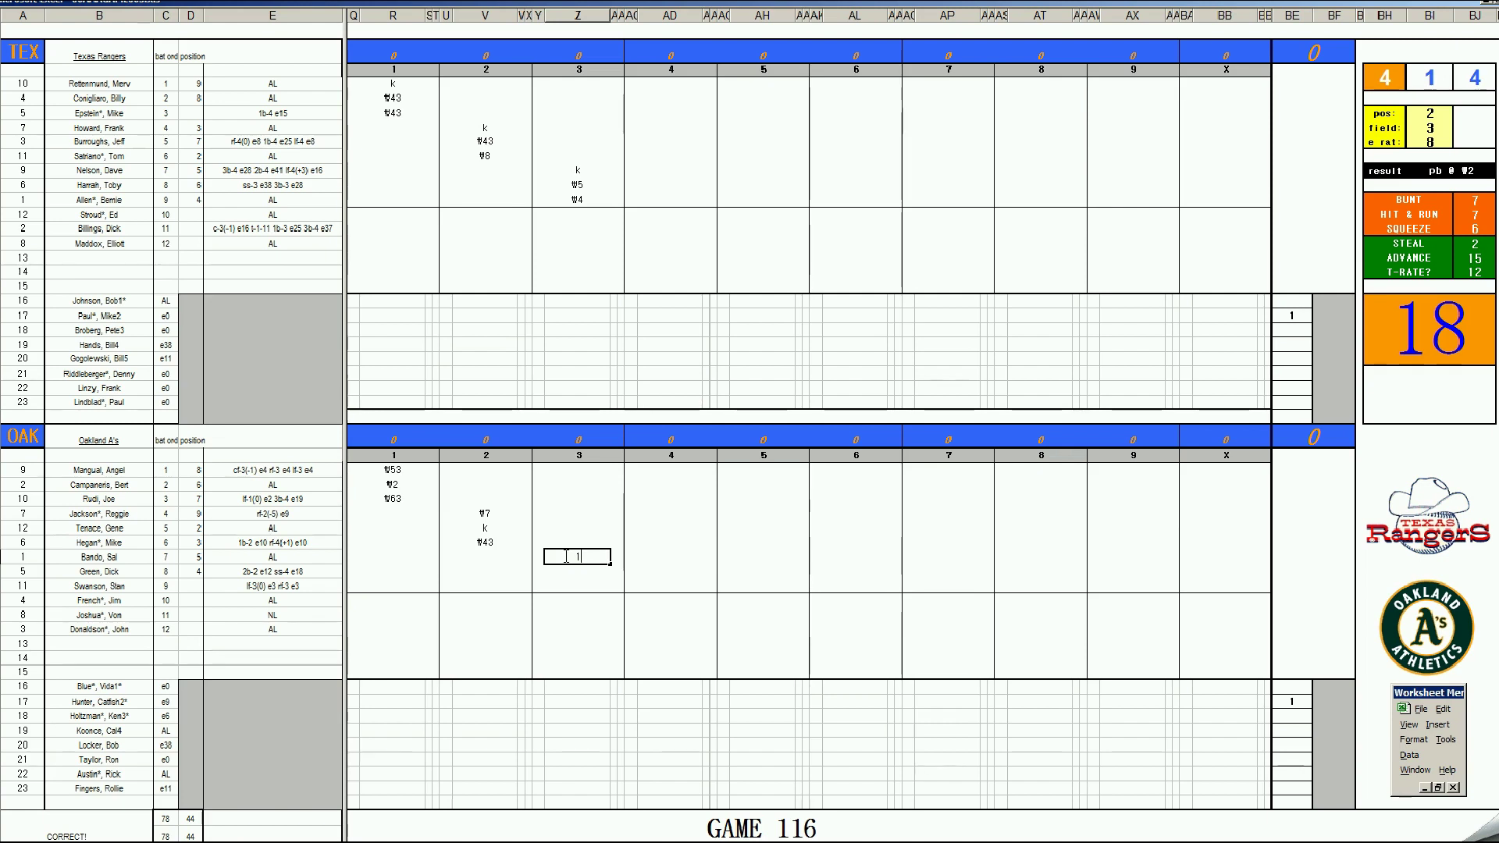
pyautogui.press('Return')
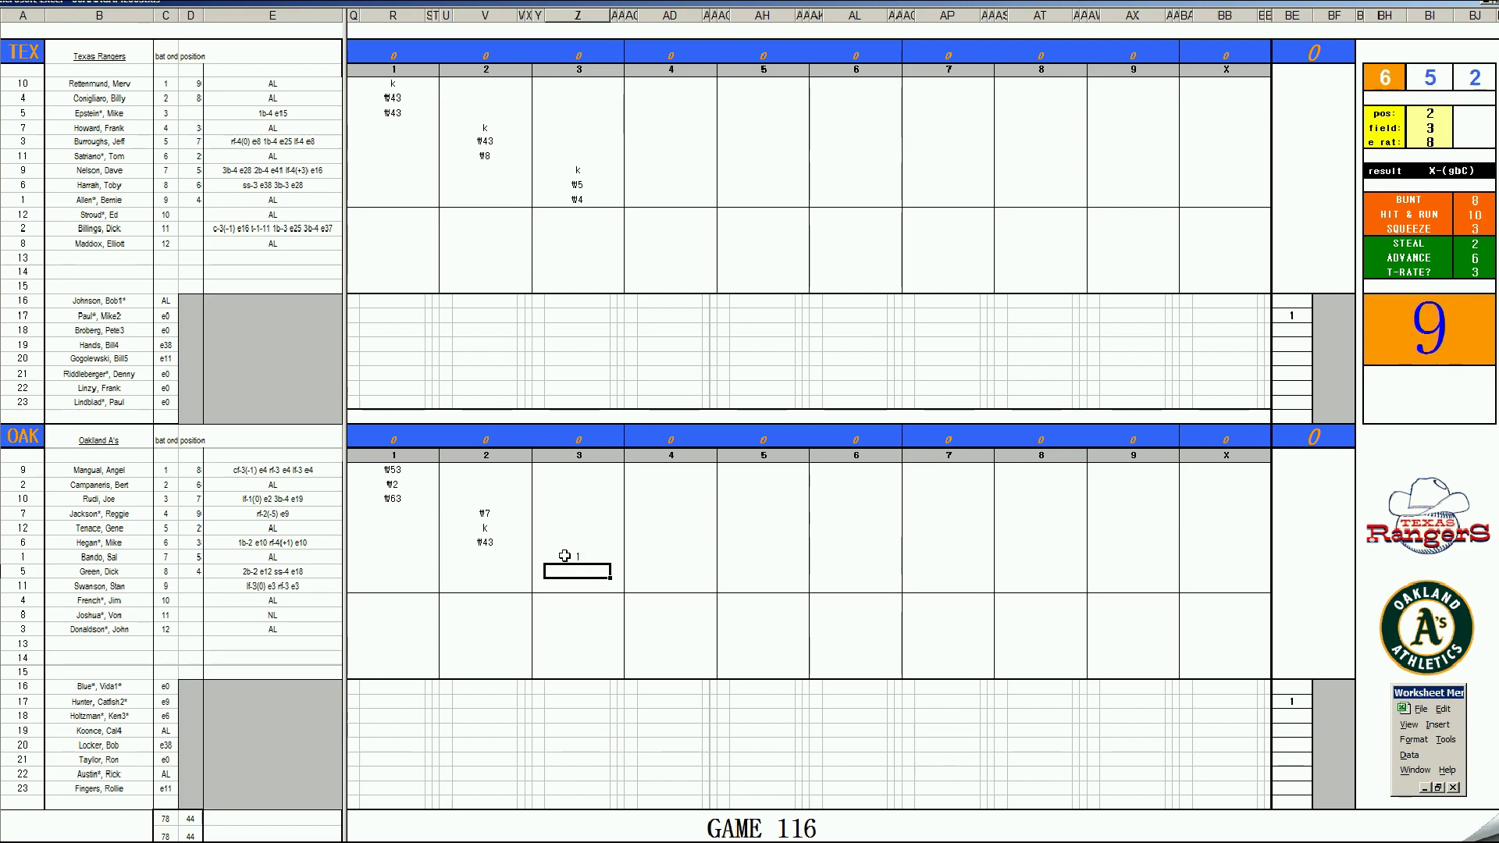
pyautogui.write('k')
pyautogui.press('Return')
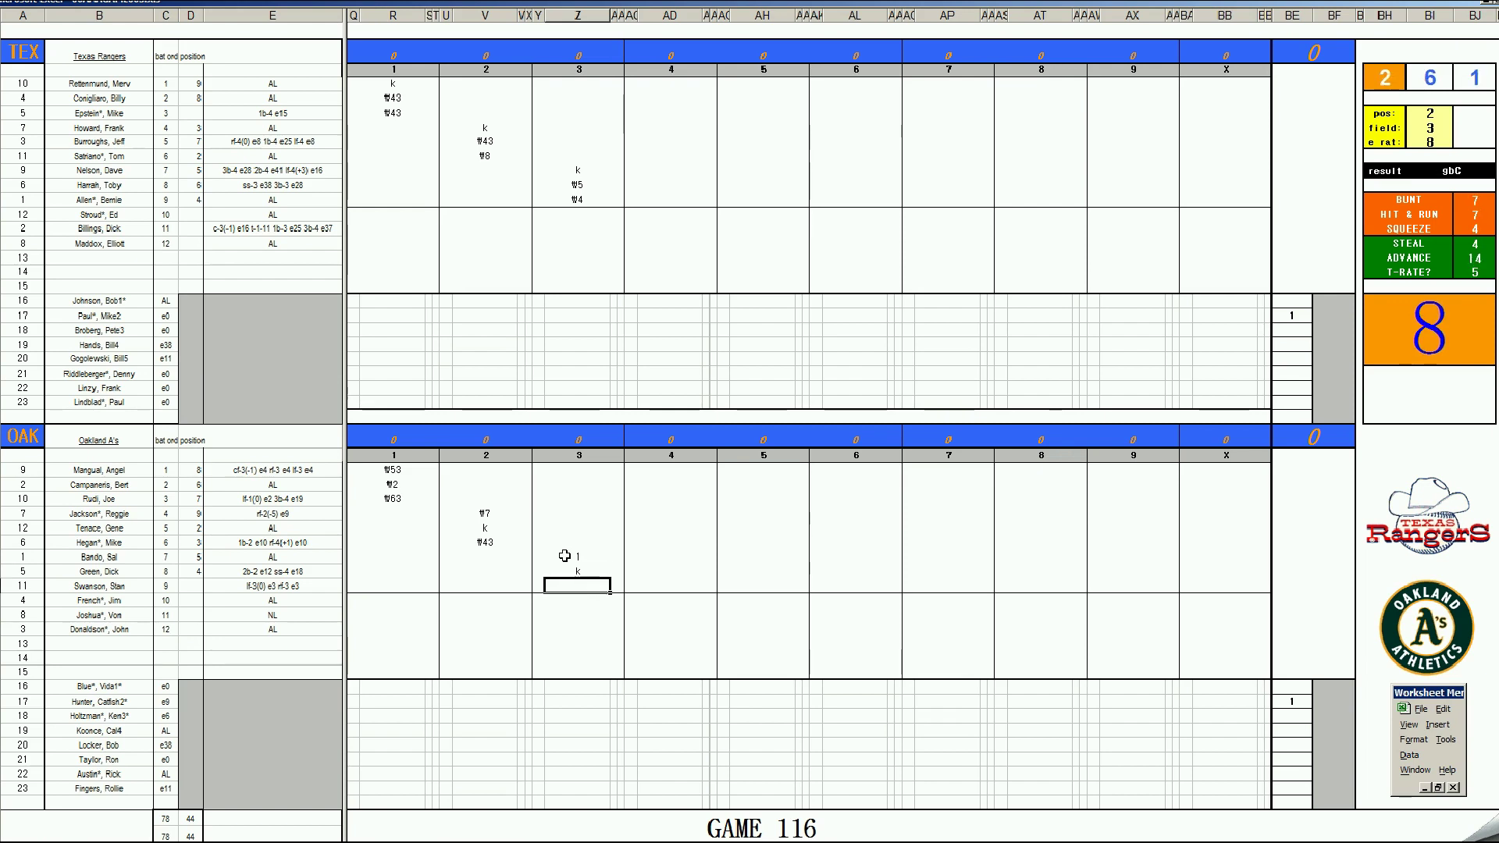
pyautogui.write('¥643')
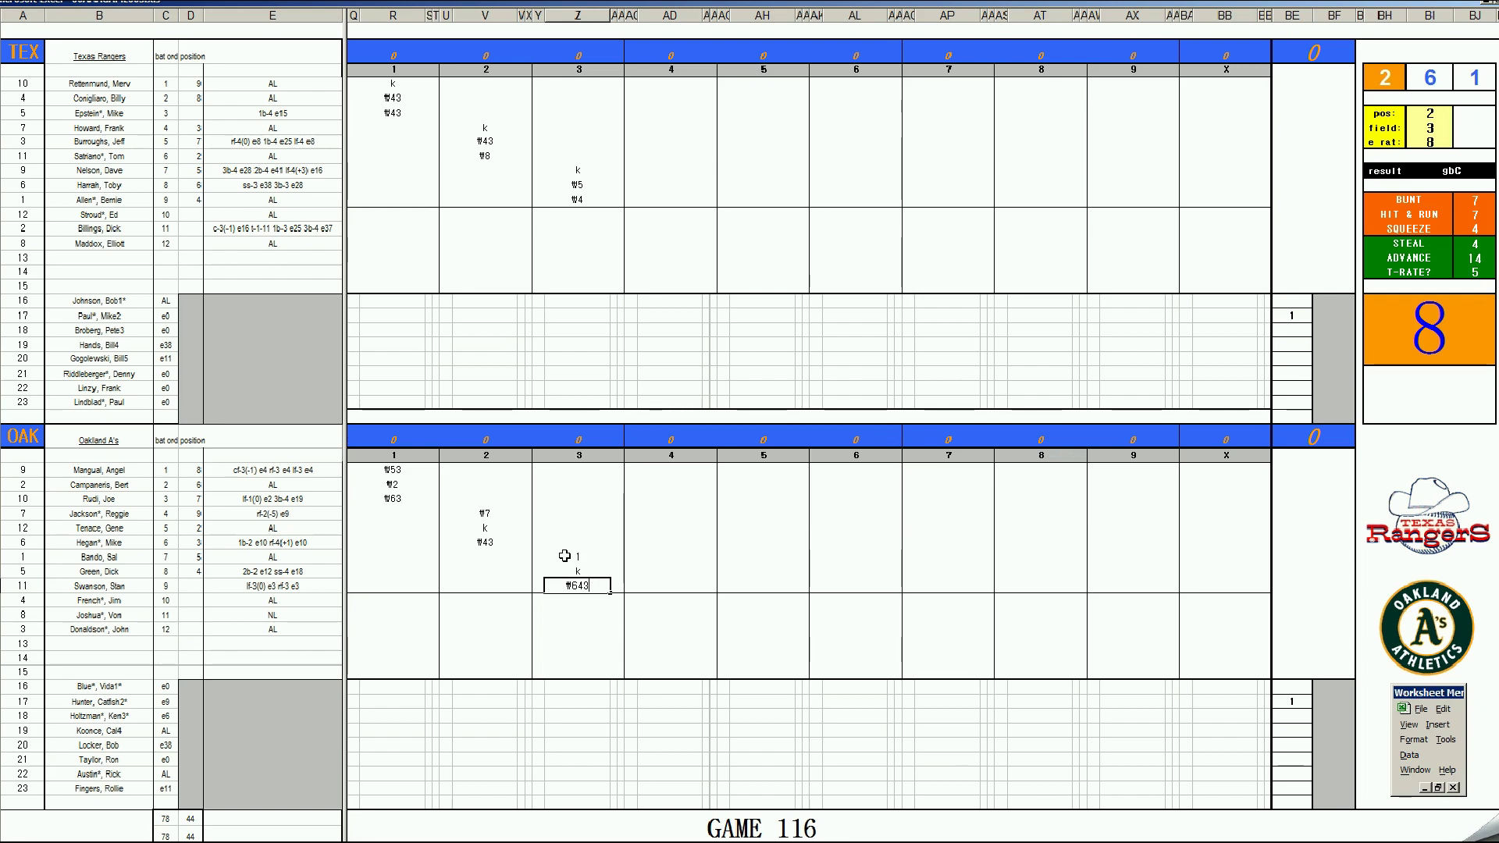
# - Set the side-panel pos value to 6
pyautogui.click(662, 85)
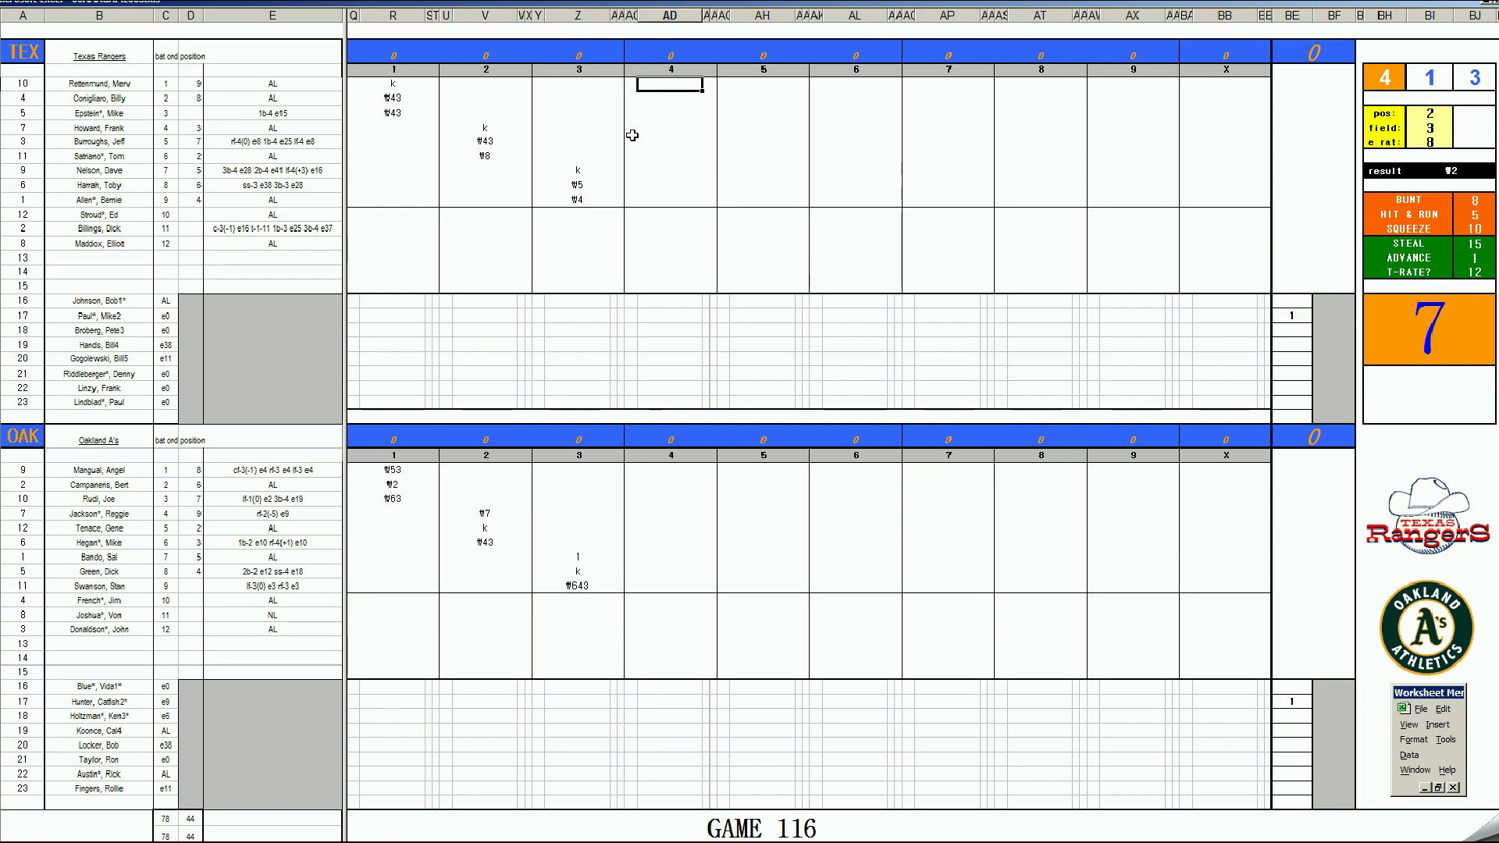
pyautogui.press('Tab')
pyautogui.write('6')
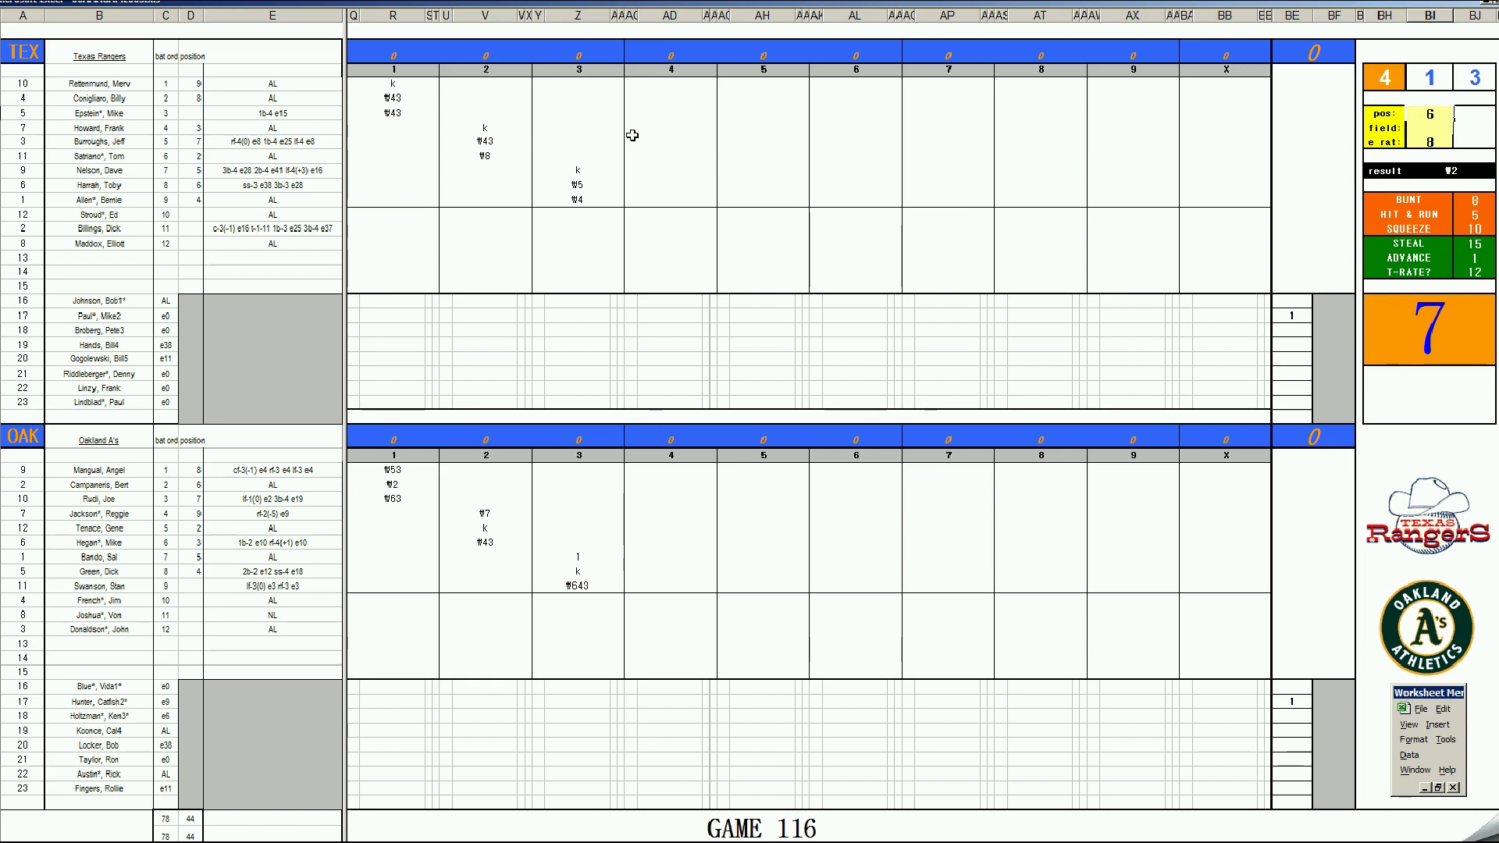
pyautogui.press('Return')
# - Score the Rangers' fourth inning as ₩63, k, 8 and #8
pyautogui.click(651, 81)
pyautogui.write('\\63')
pyautogui.press('Return')
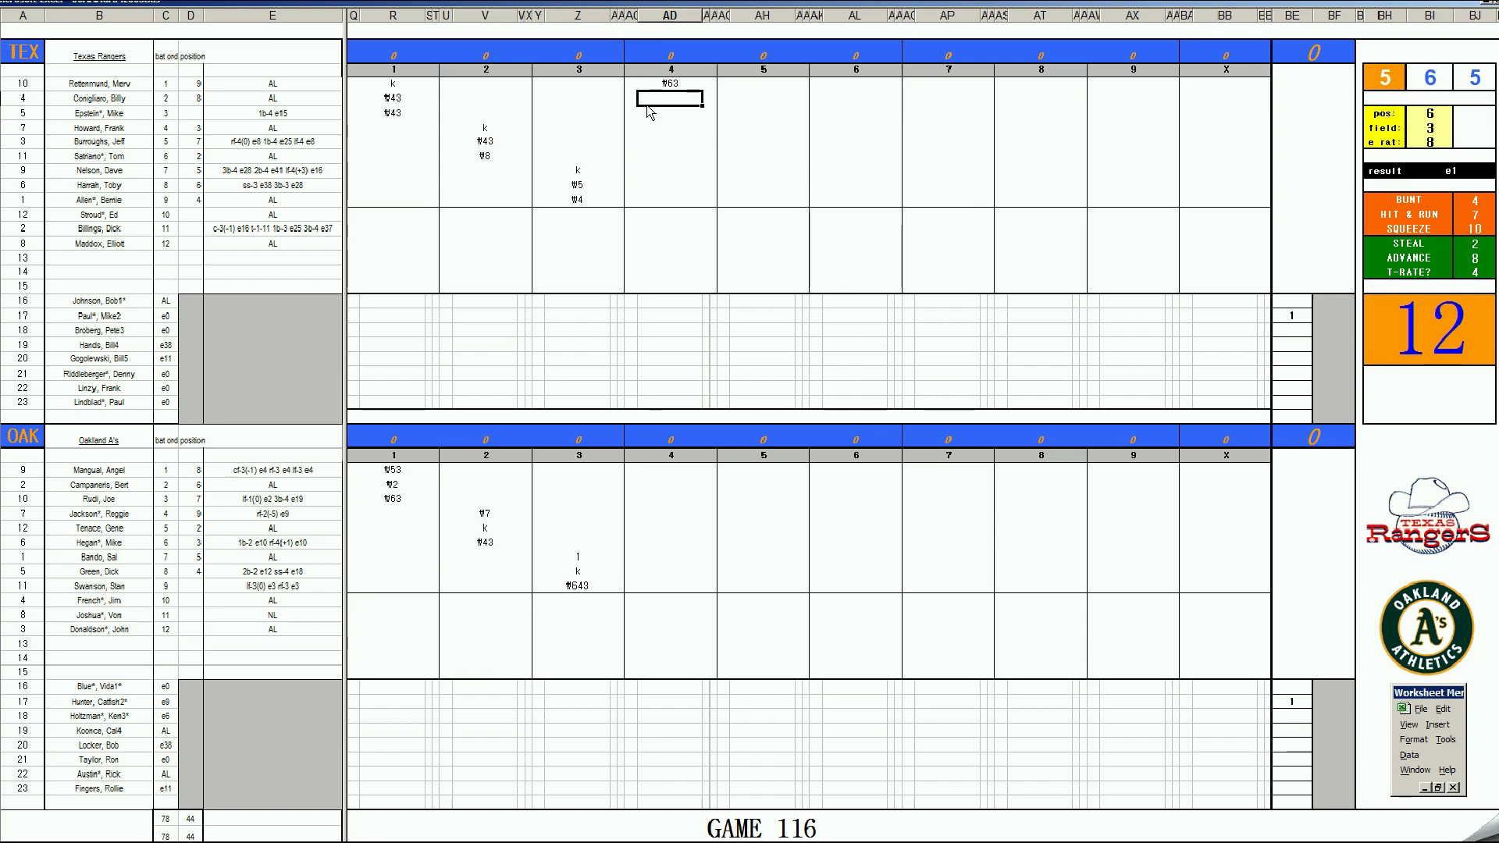
pyautogui.write('k')
pyautogui.press('Return')
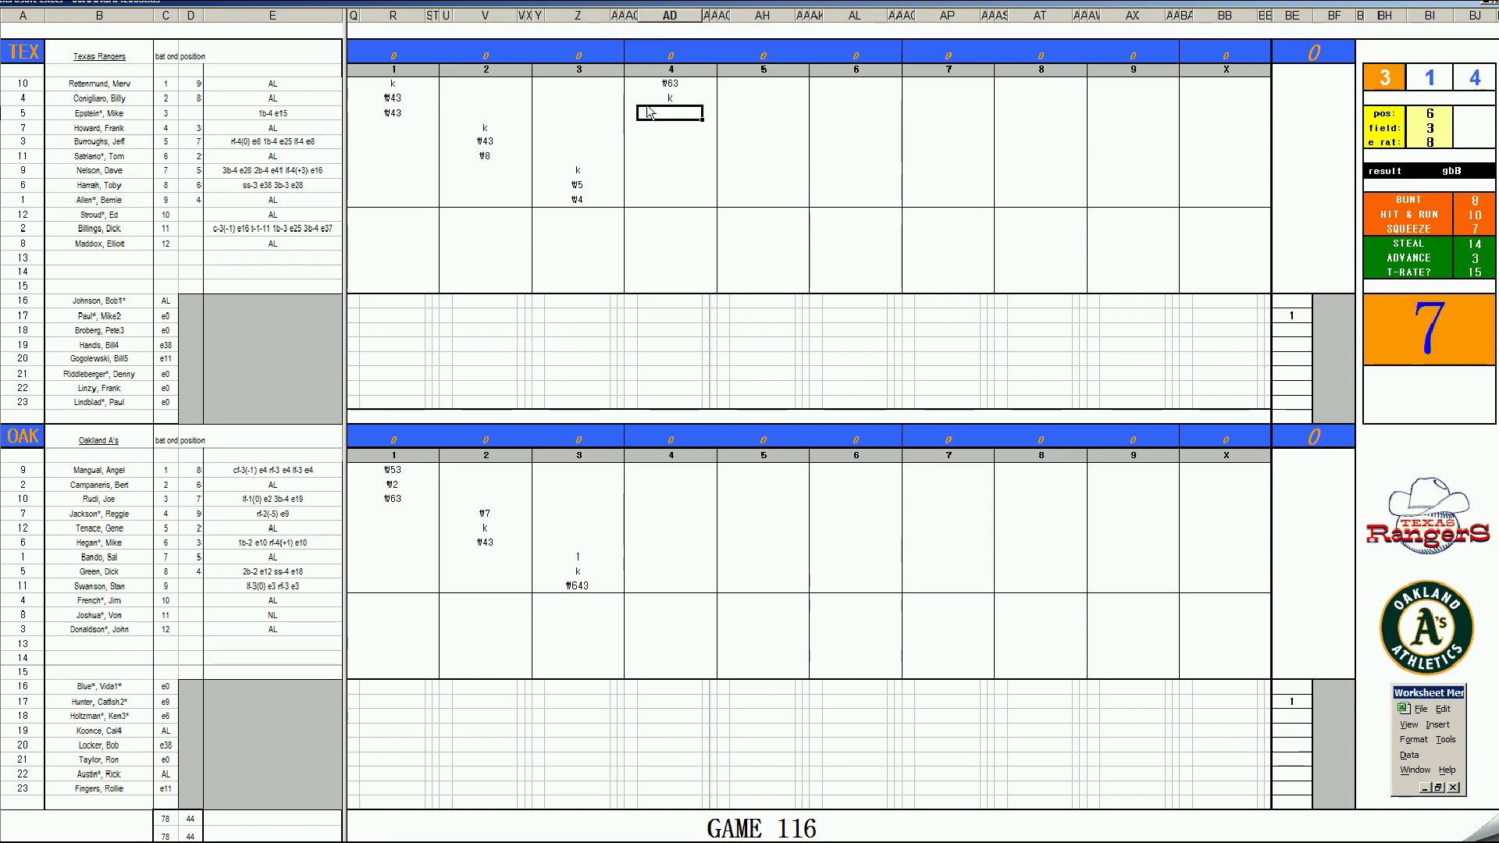
pyautogui.write('8')
pyautogui.press('Return')
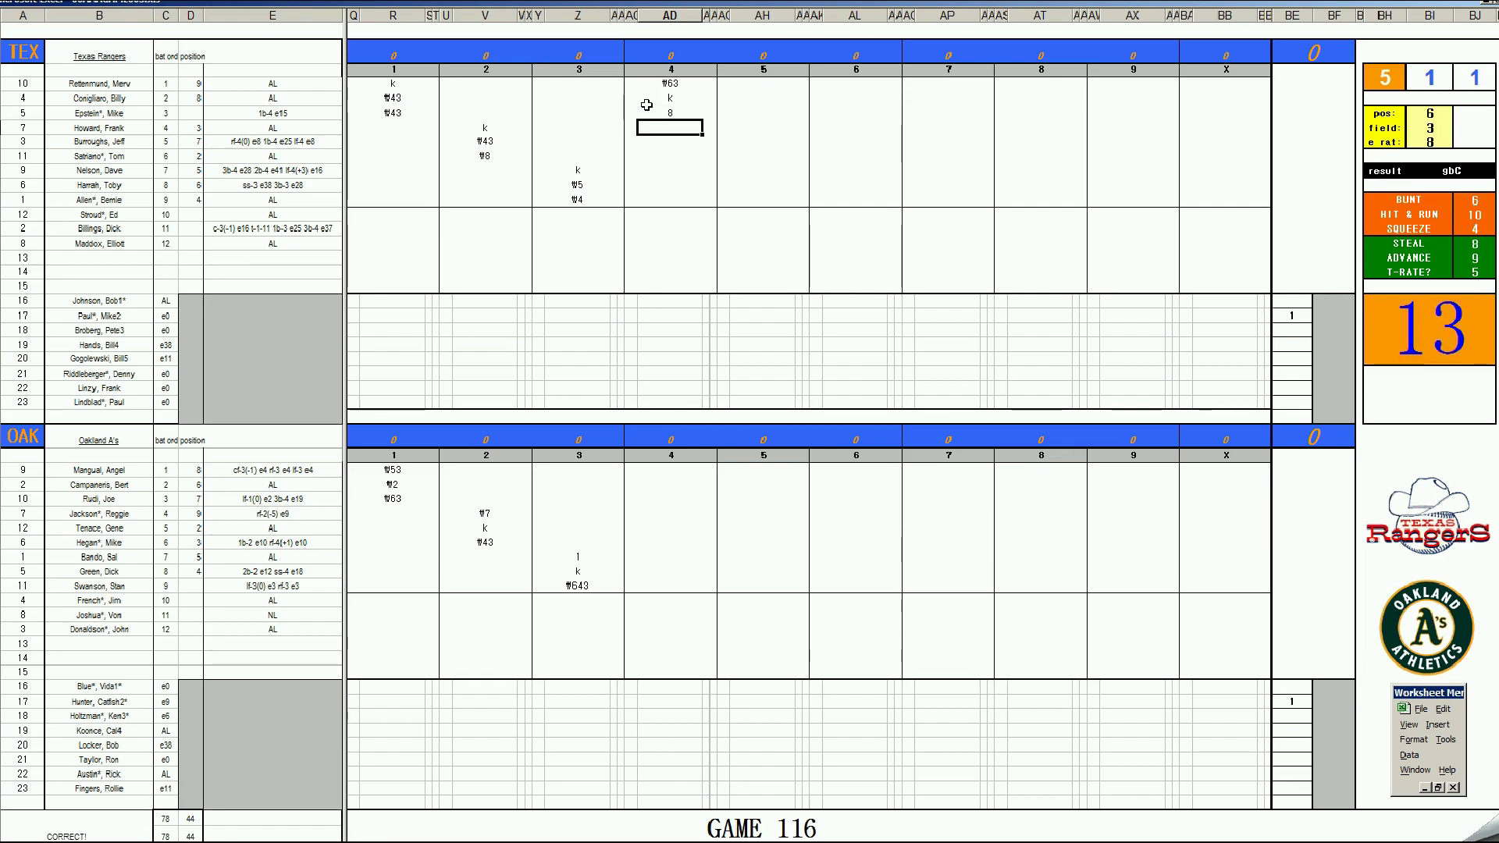
pyautogui.write('#8')
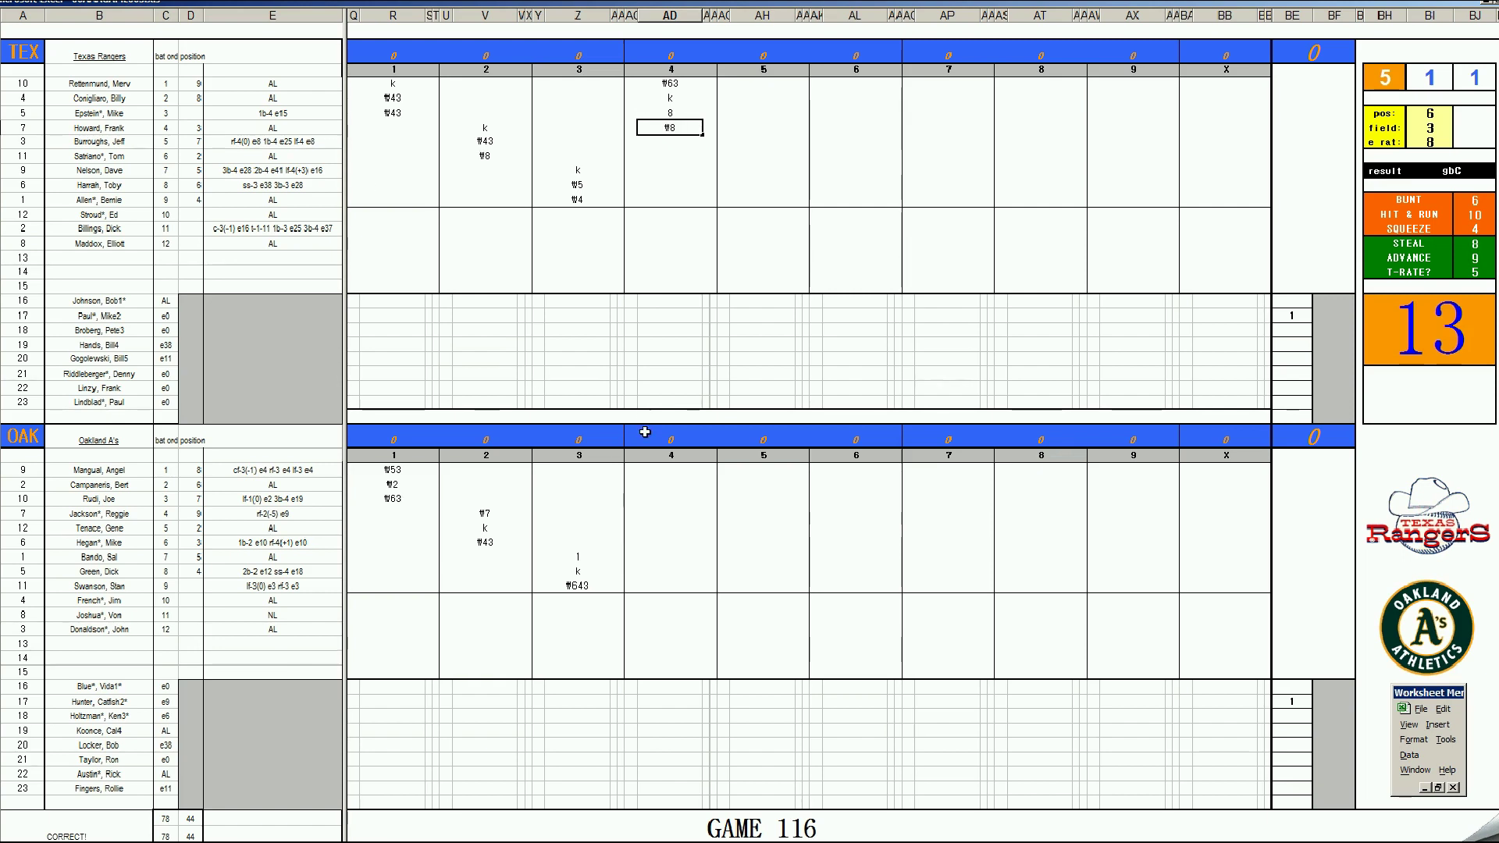
pyautogui.click(663, 469)
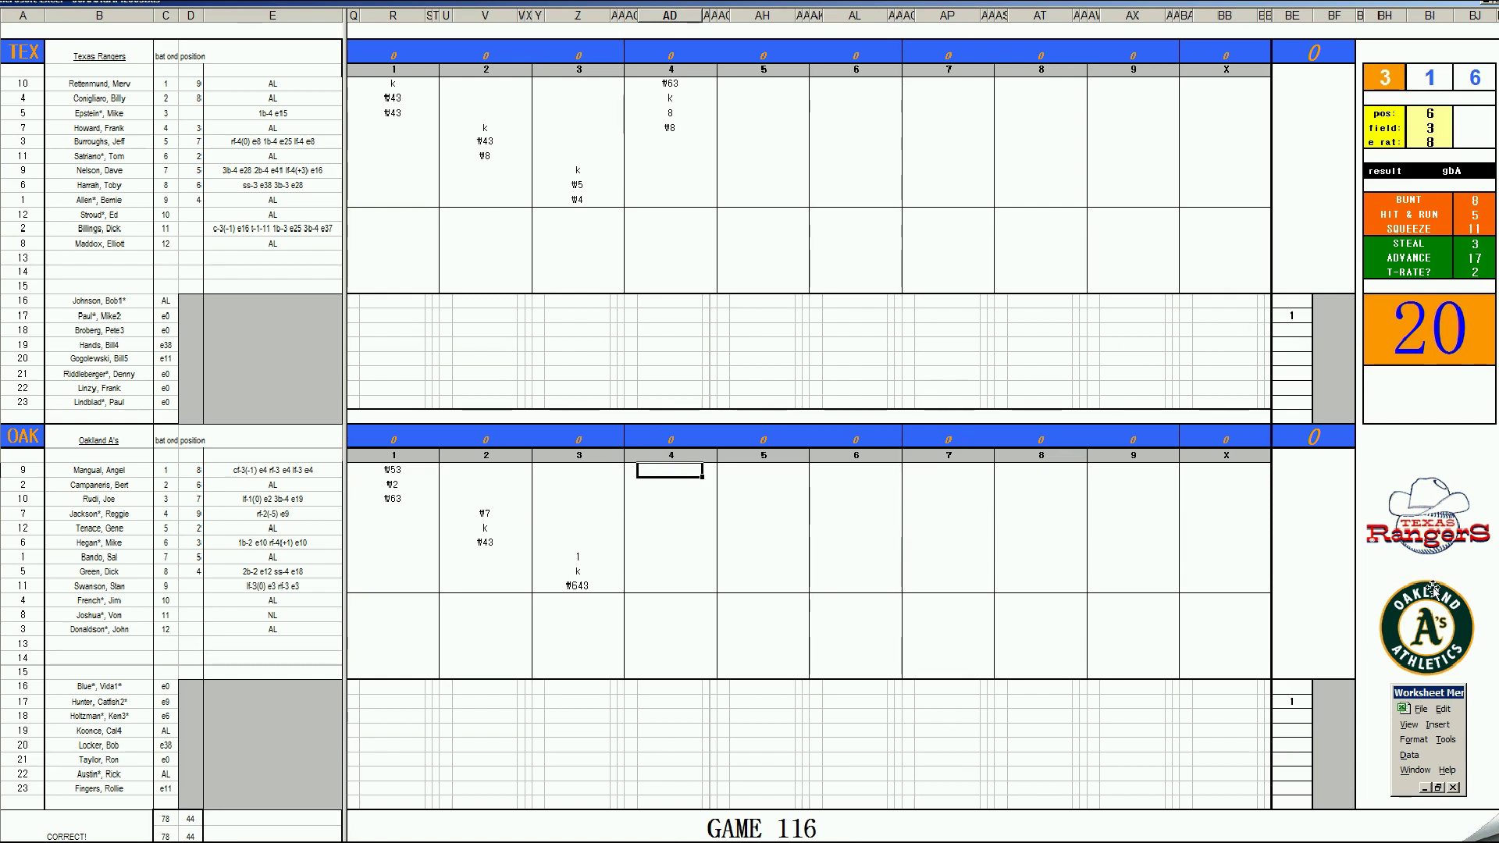
# - Score Oakland's fourth inning as #6, k and #4
pyautogui.write('#6')
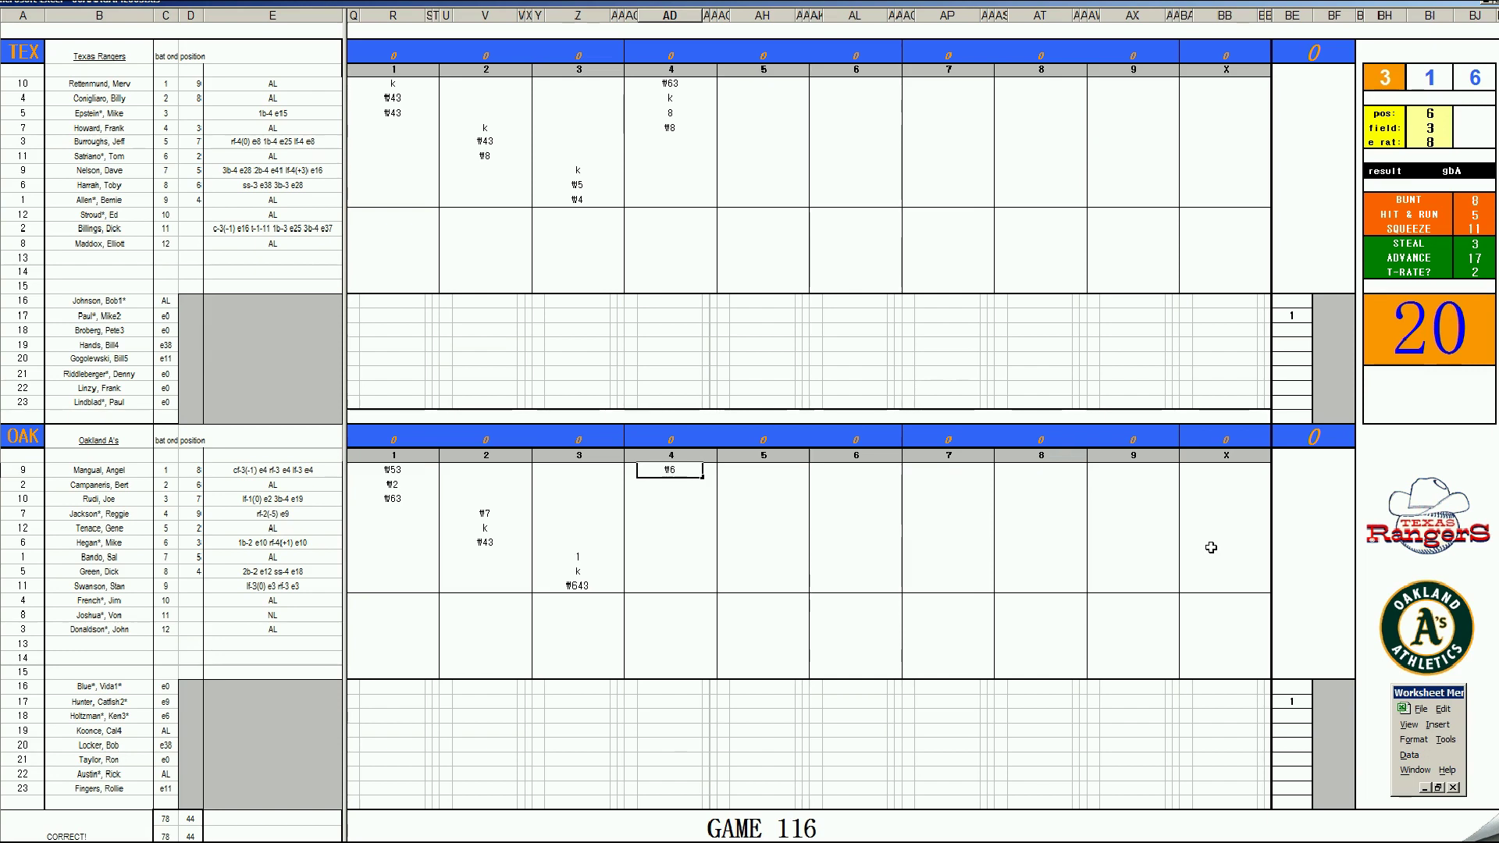
pyautogui.press('Return')
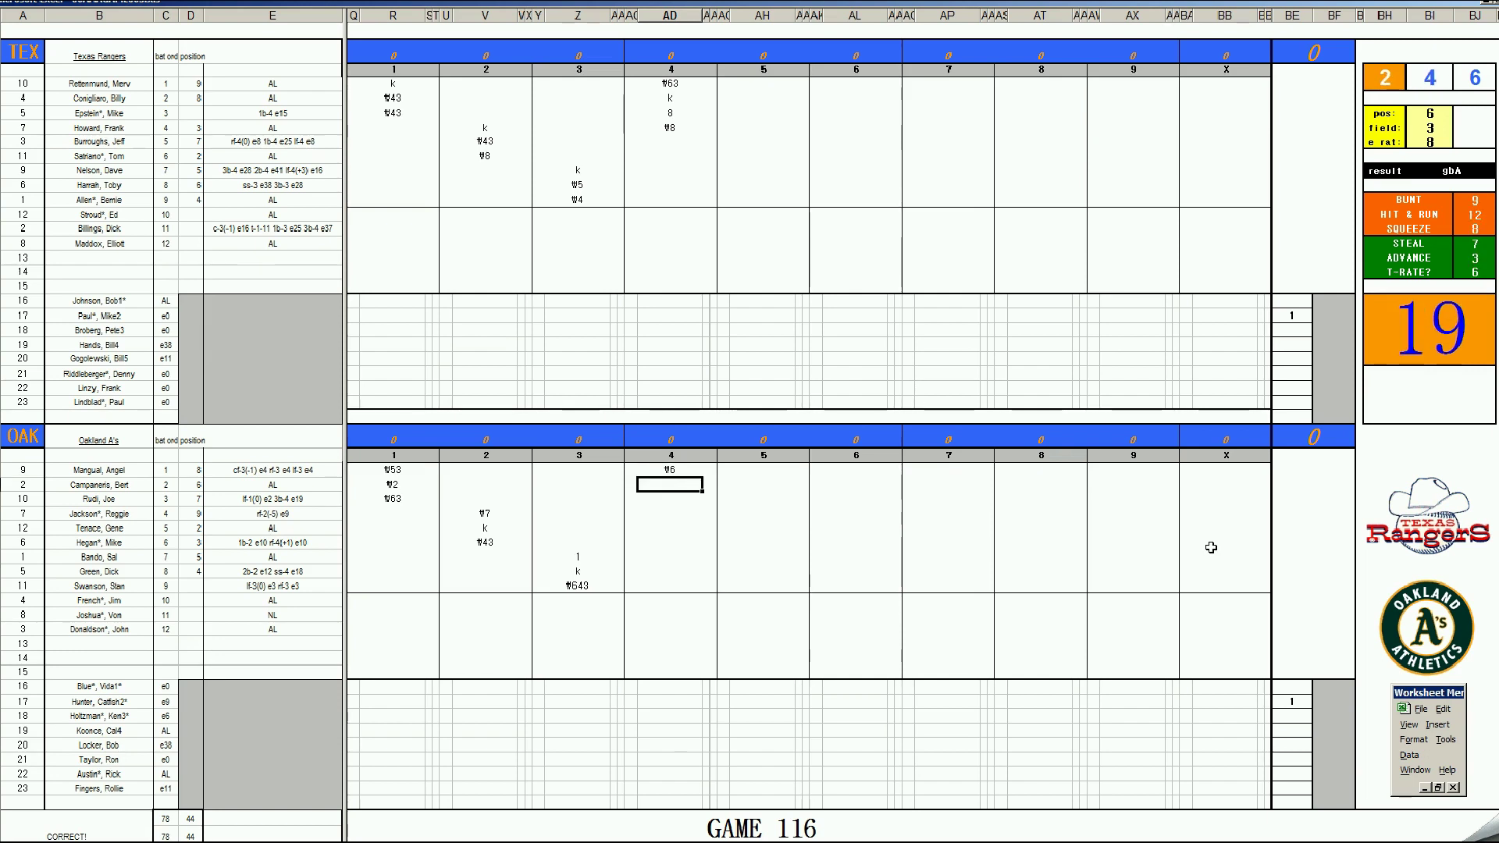
pyautogui.write('k')
pyautogui.press('Return')
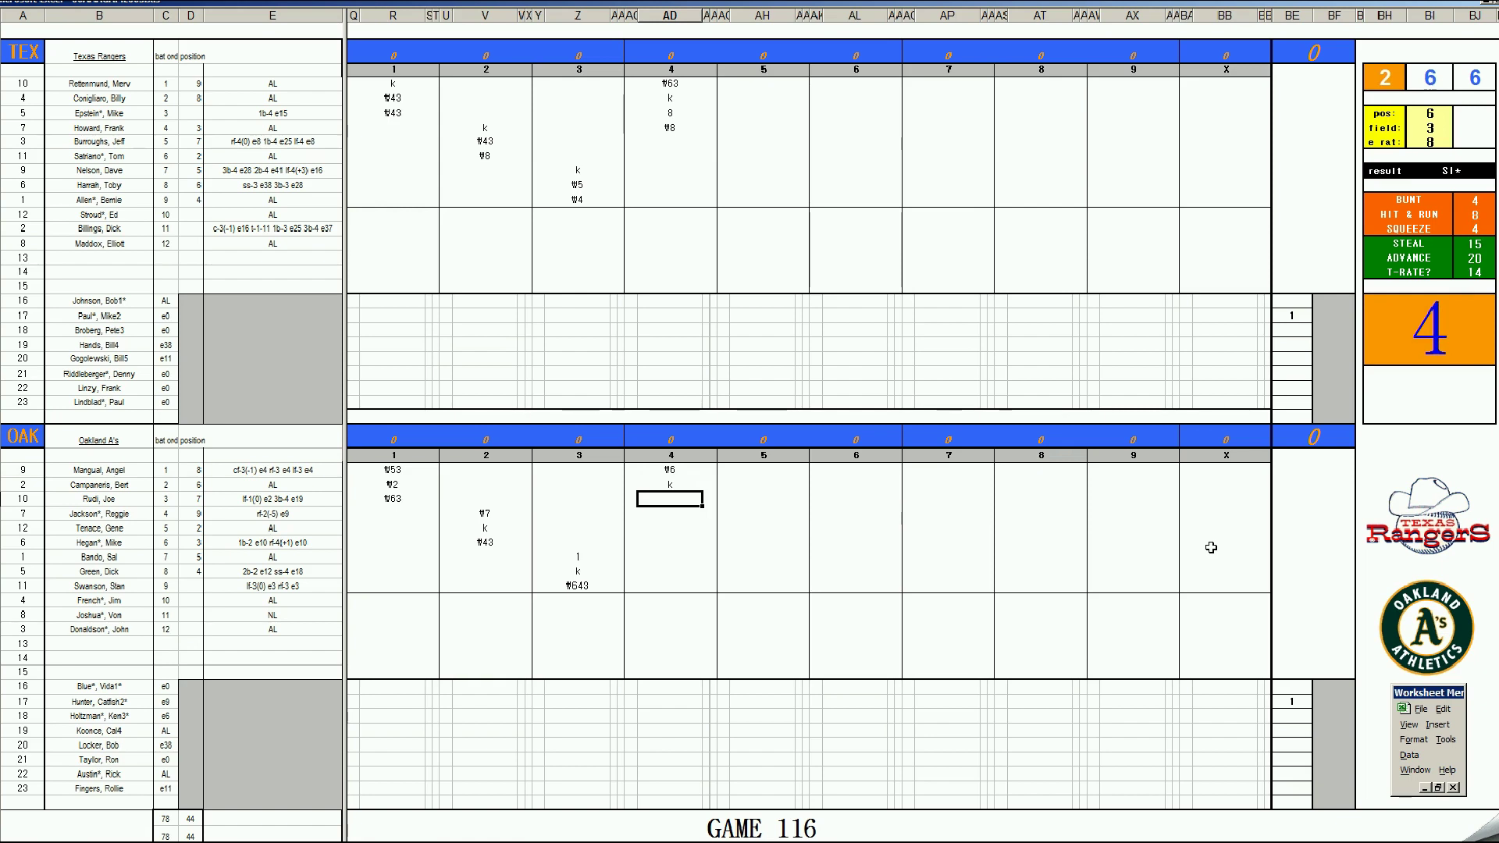
pyautogui.write('#4')
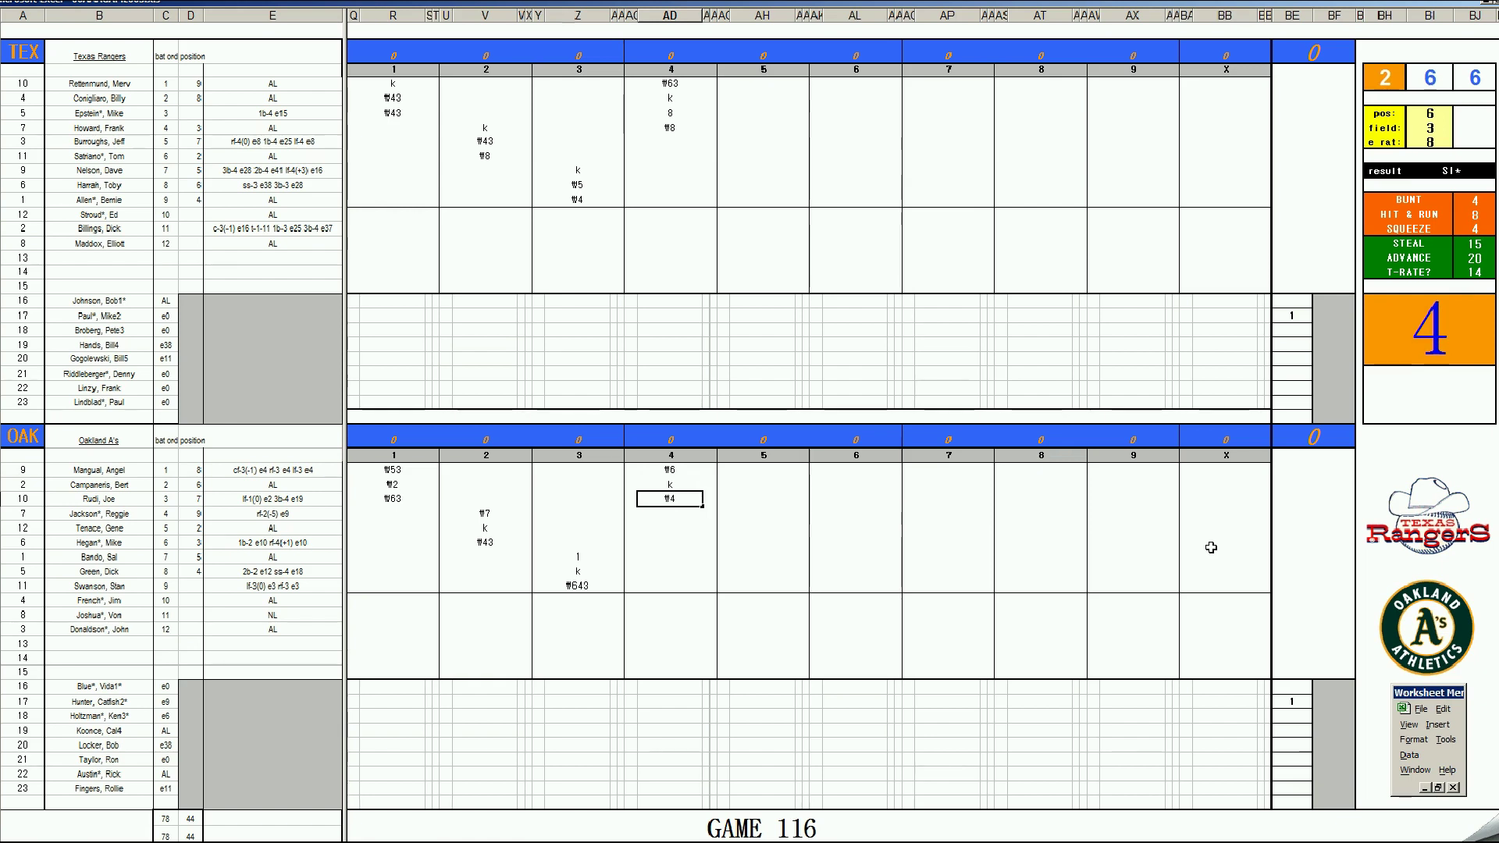
# - Enter #7, #43, 8 and then #4 for successive Rangers fifth-inning batters
pyautogui.click(751, 141)
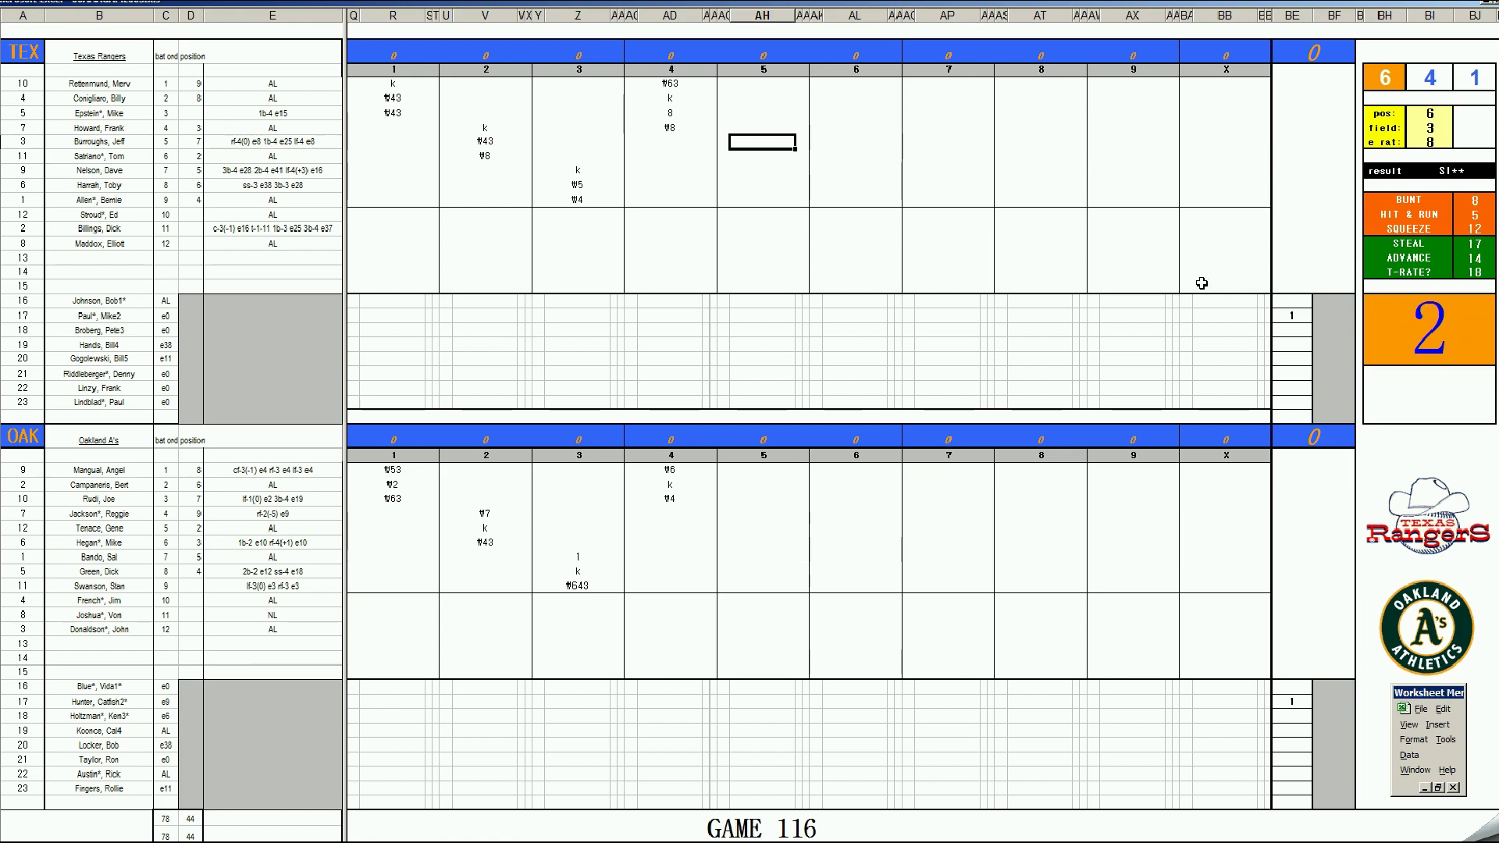
pyautogui.write('#7')
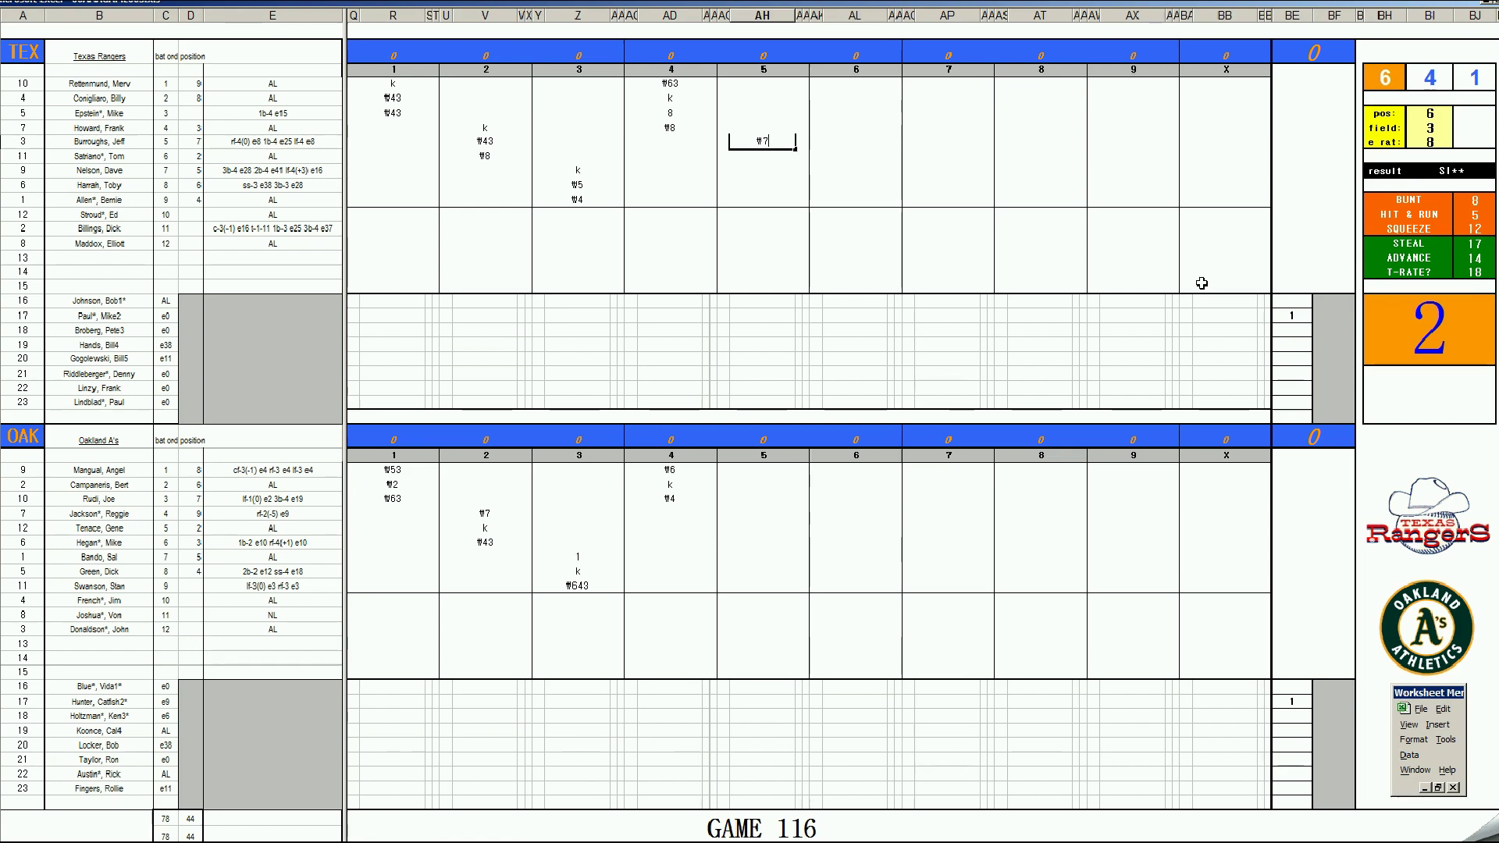
pyautogui.press('Return')
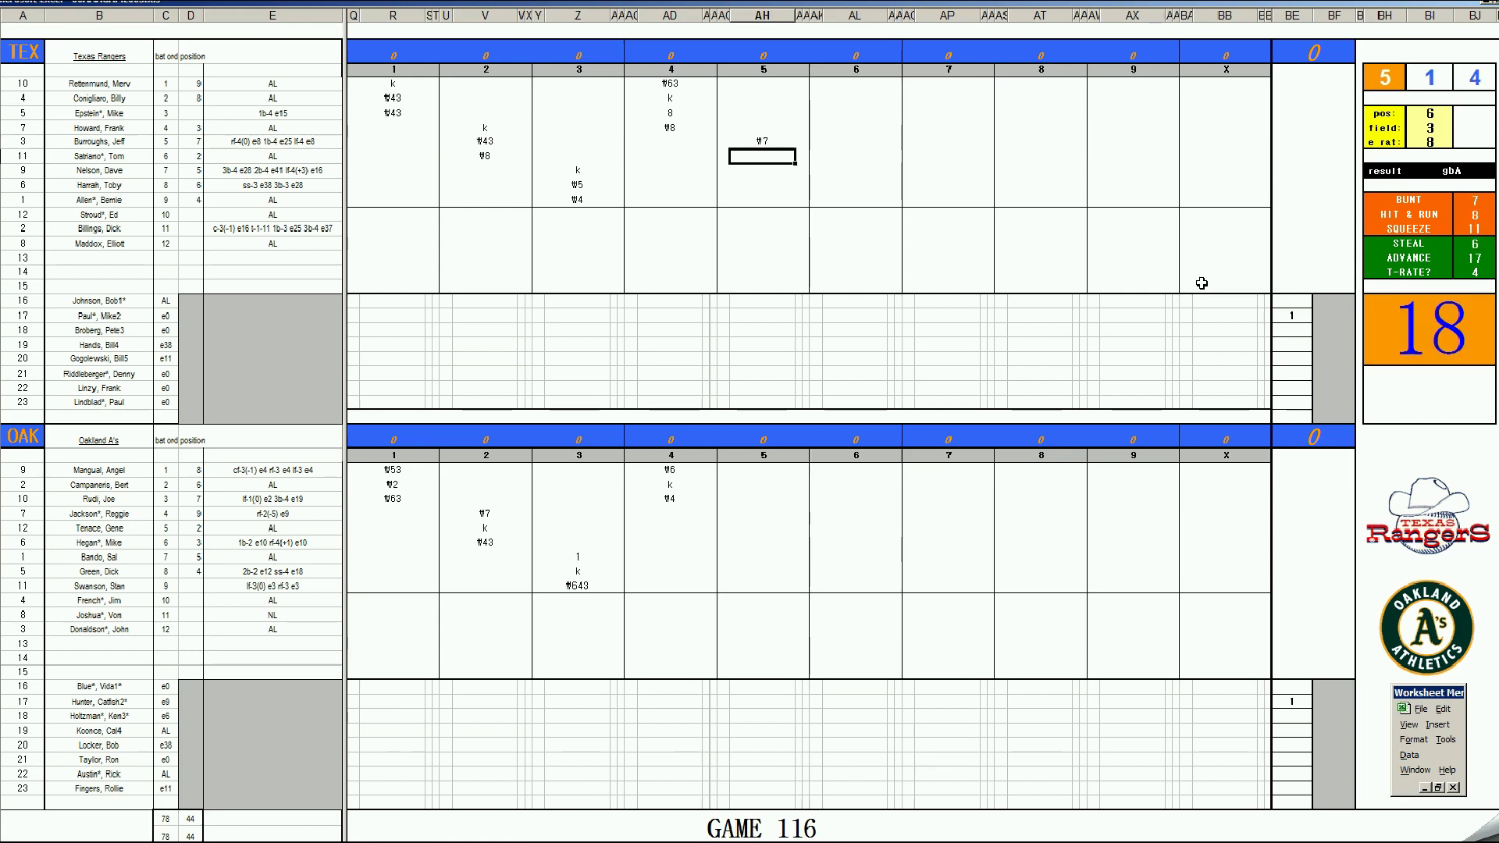
pyautogui.write('#43')
pyautogui.press('Return')
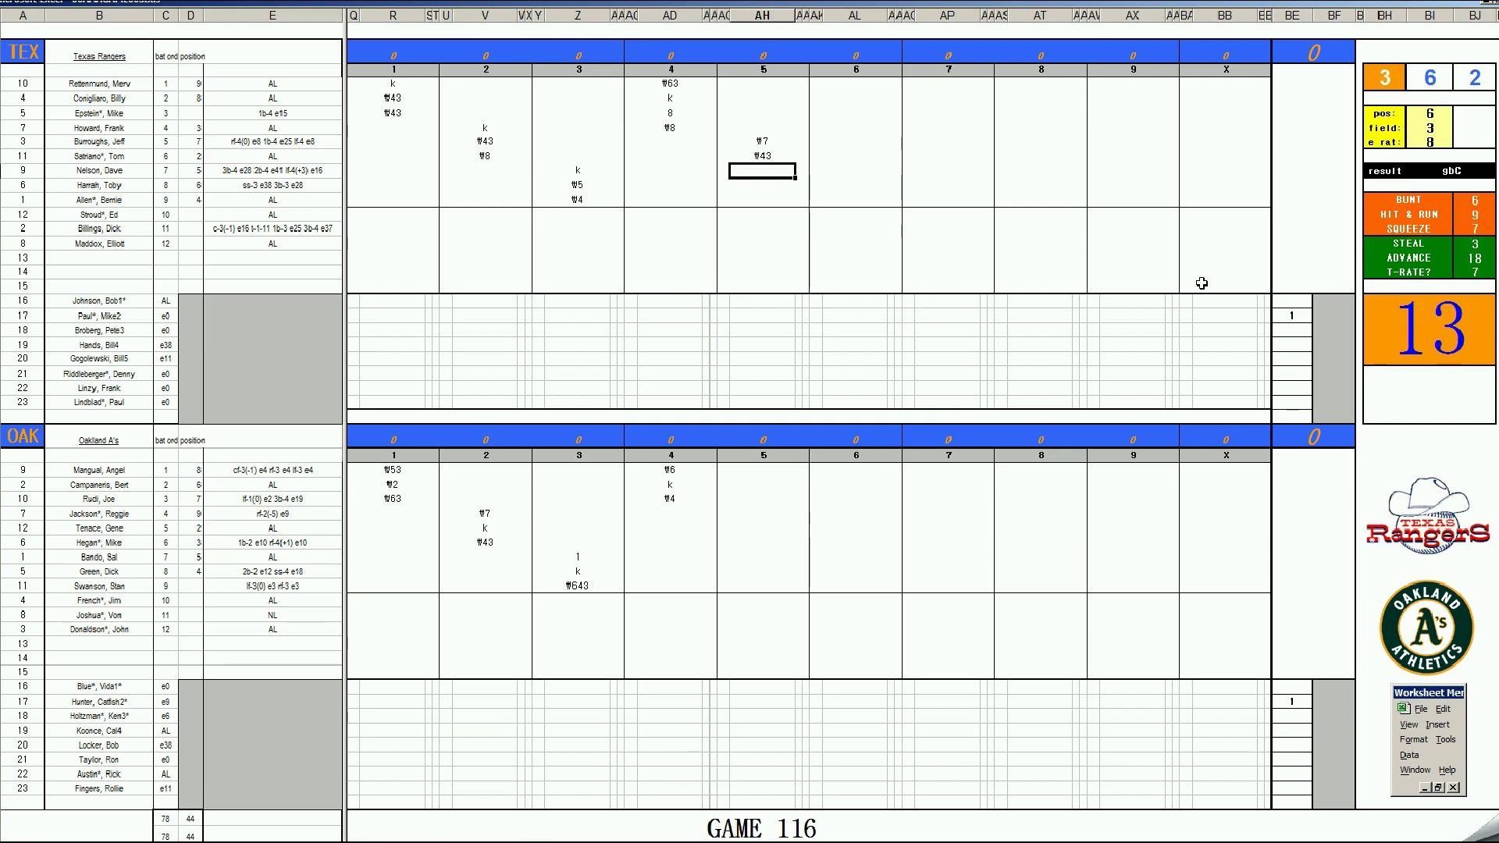
pyautogui.write('8')
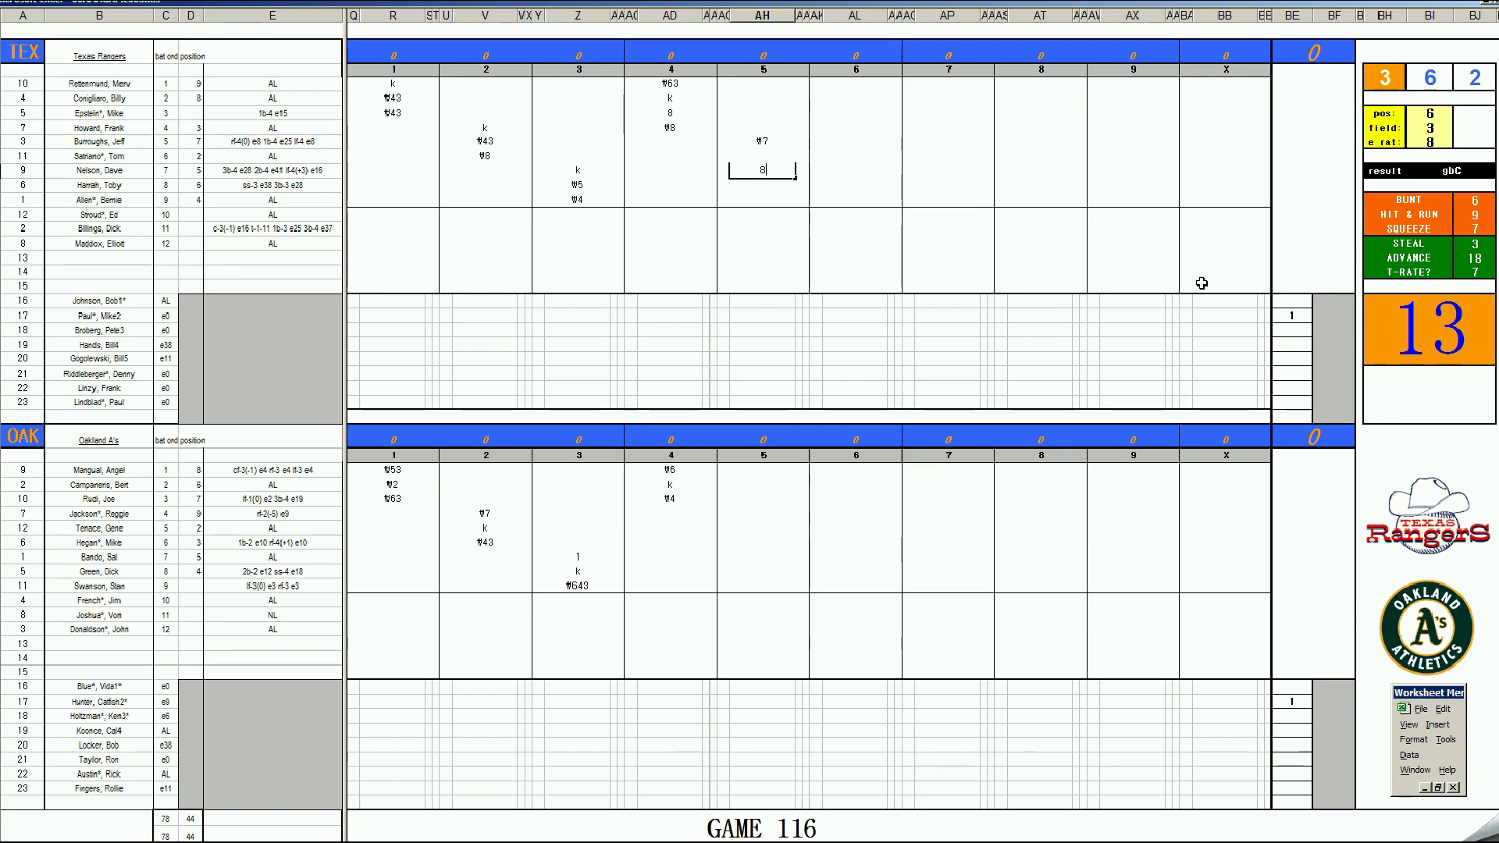
pyautogui.press('Return')
pyautogui.press('Up')
pyautogui.press('Right')
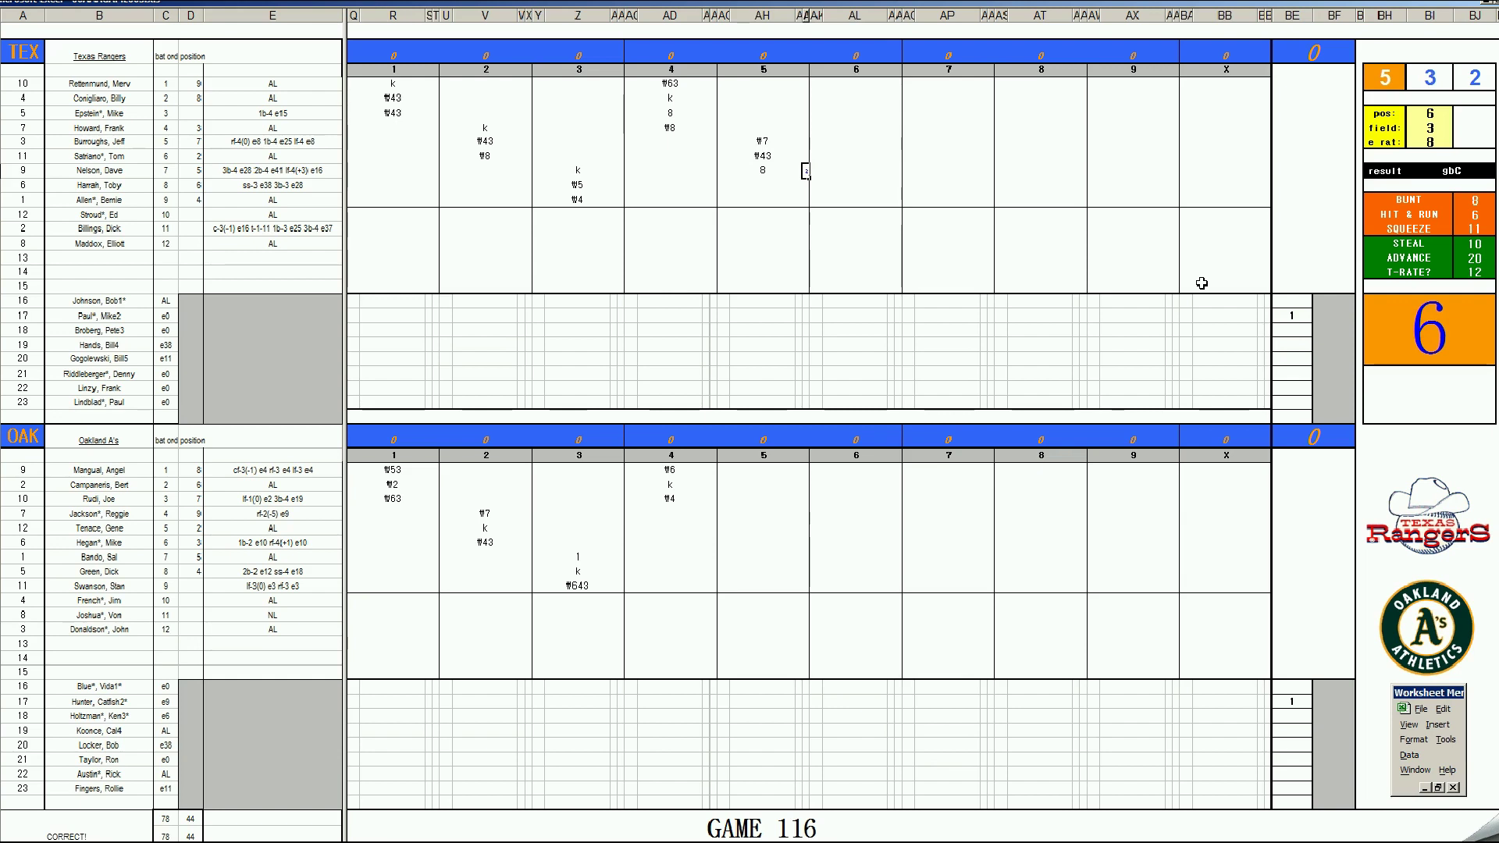
pyautogui.click(763, 185)
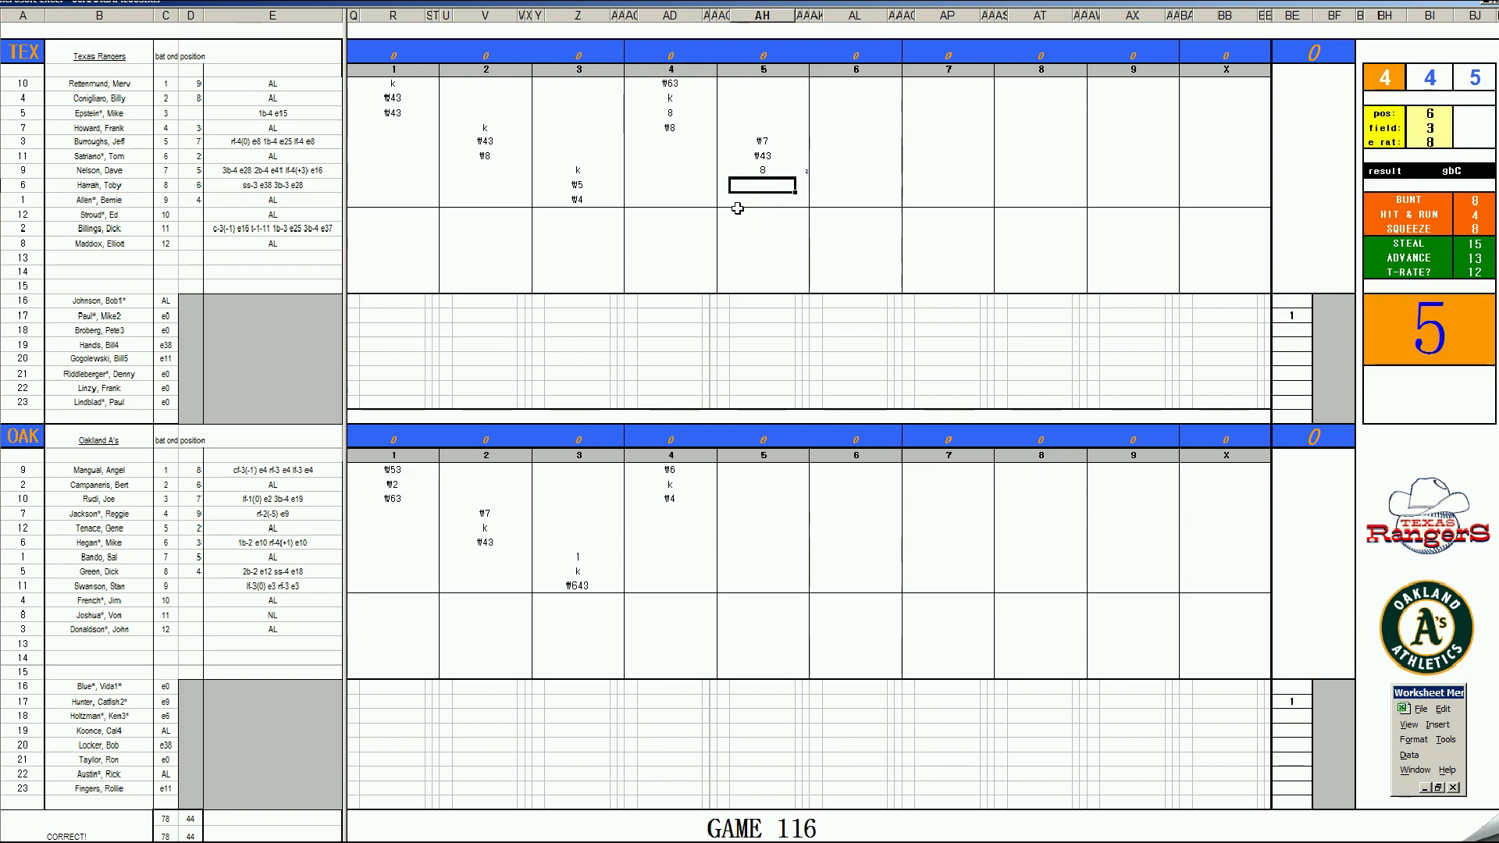
pyautogui.write('#4')
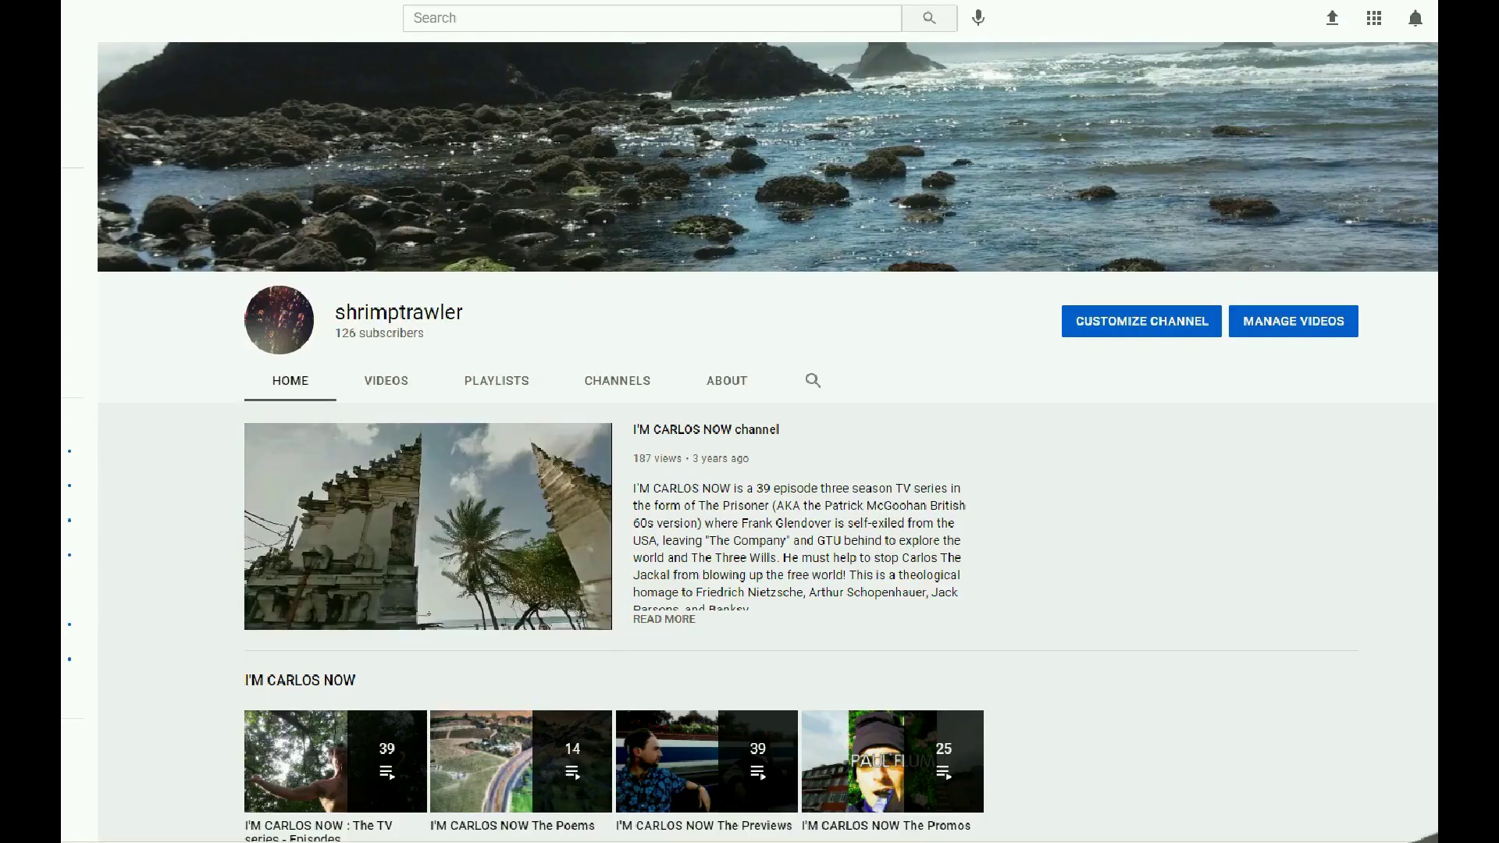
# - Scroll the YouTube channel page past its playlists to the Strat-O-Matic Baseball row
pyautogui.scroll(-4, 767, 443)
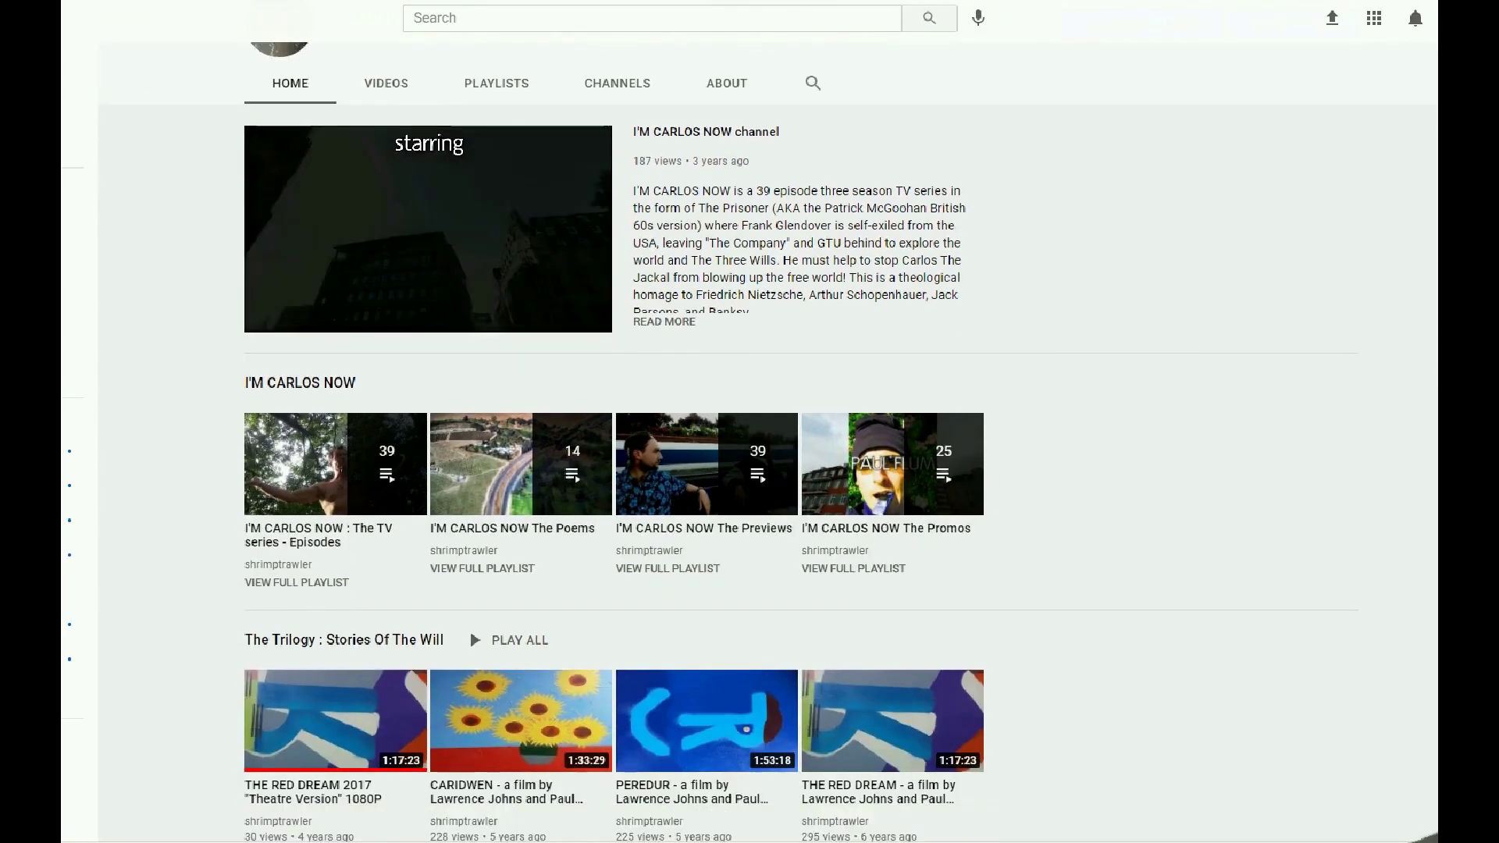
pyautogui.scroll(-5, 767, 443)
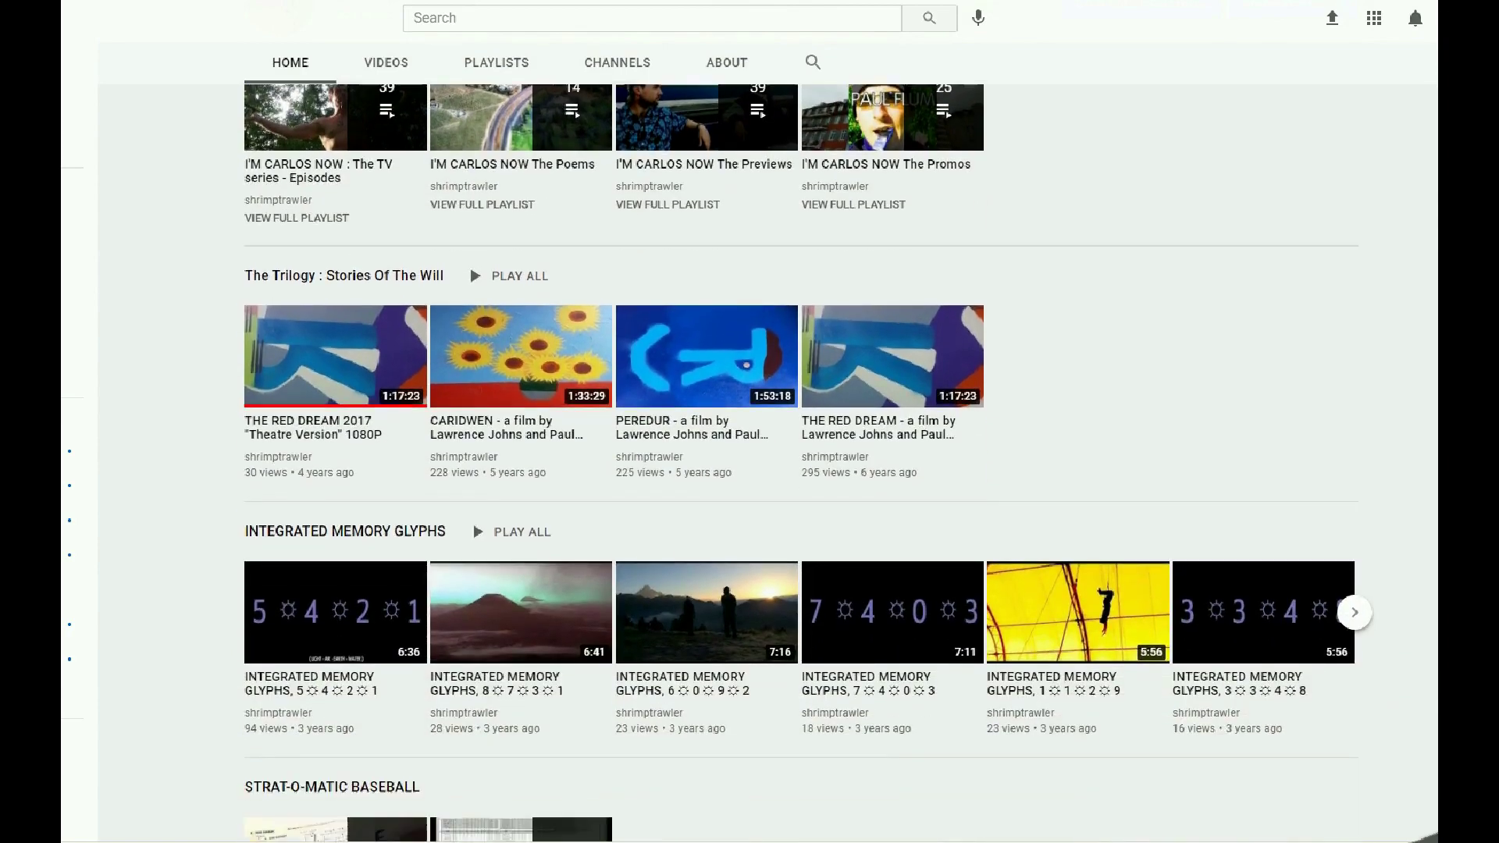
pyautogui.scroll(-3, 766, 443)
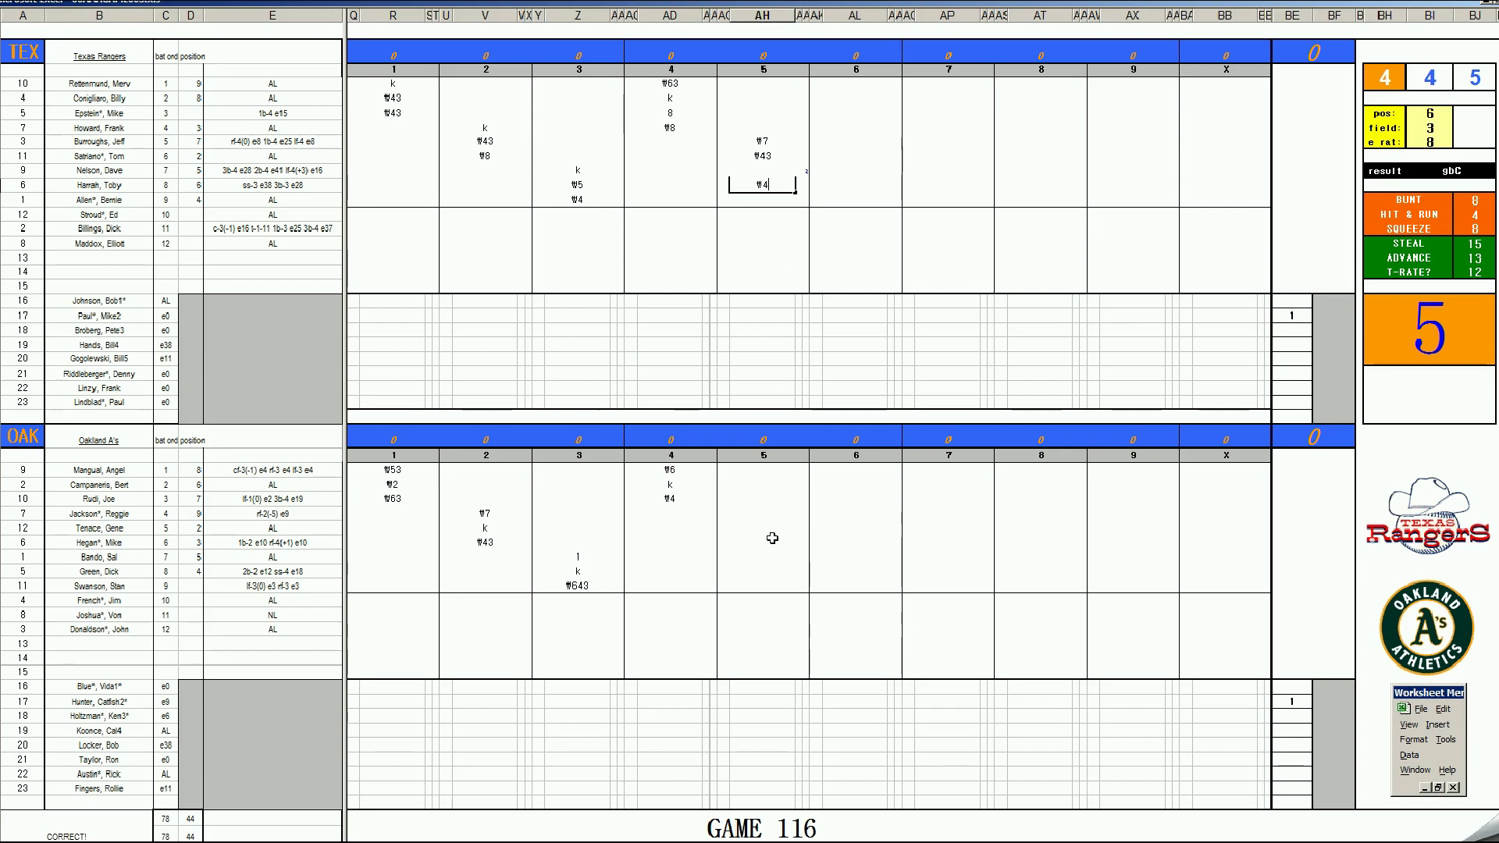
# - Commit the Rangers' #4 and log #33 for the A's fifth, setting position 7 and rerolling
pyautogui.click(754, 514)
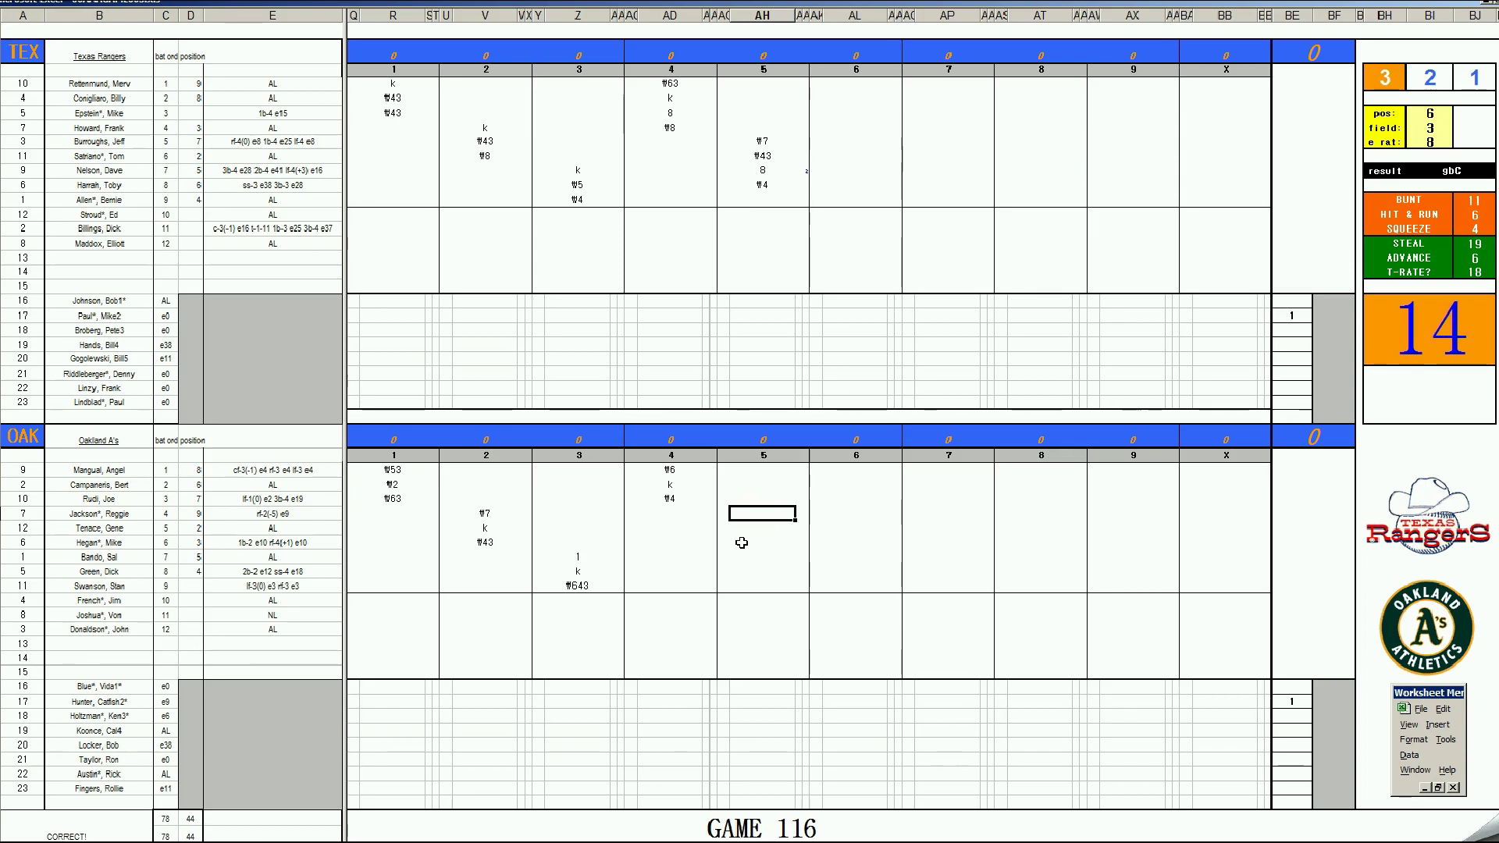
pyautogui.write('#33')
pyautogui.press('Return')
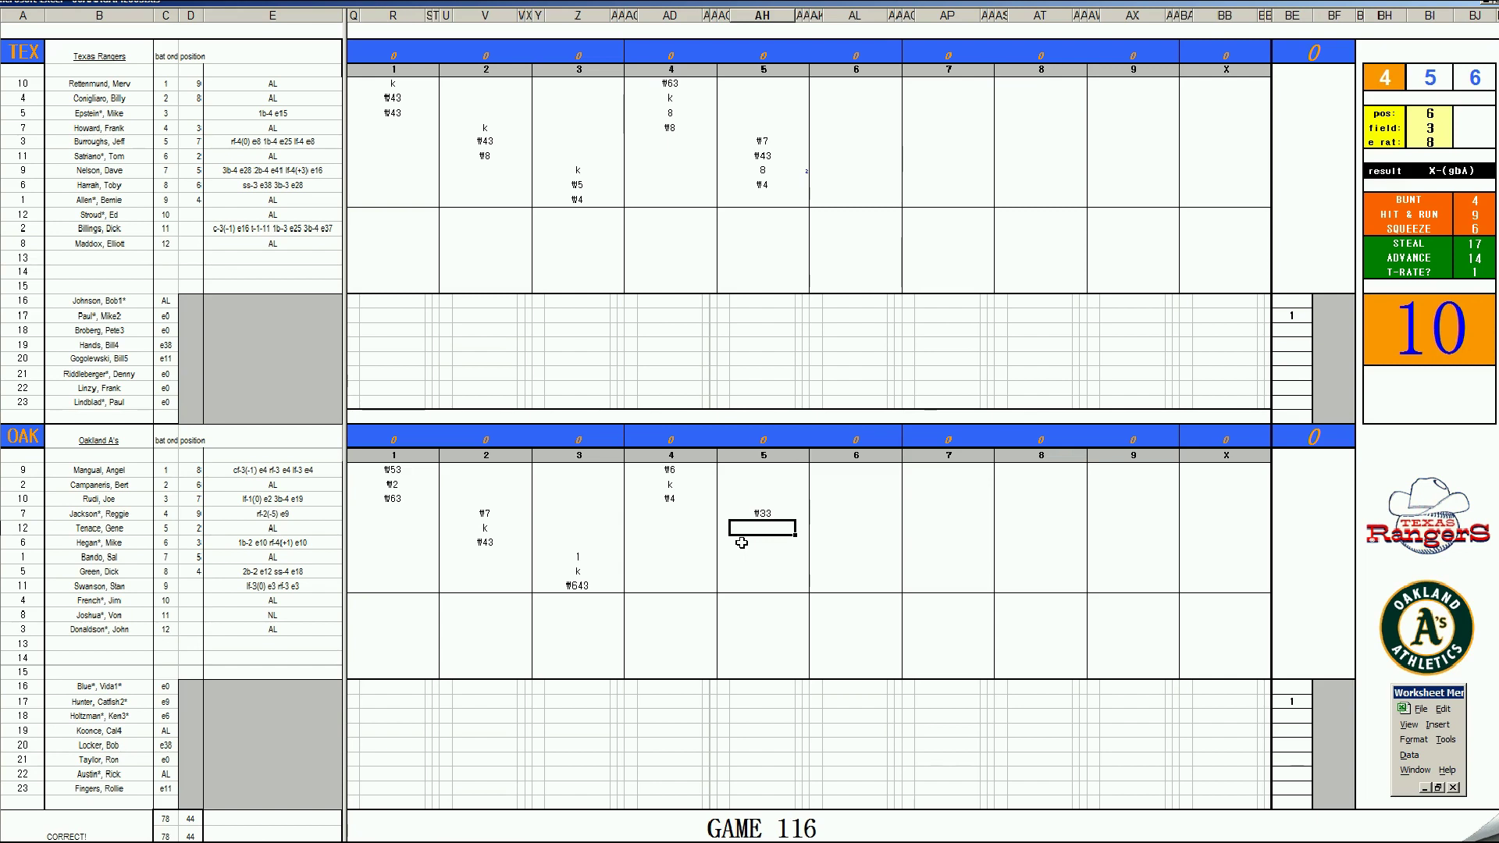
pyautogui.press('Tab')
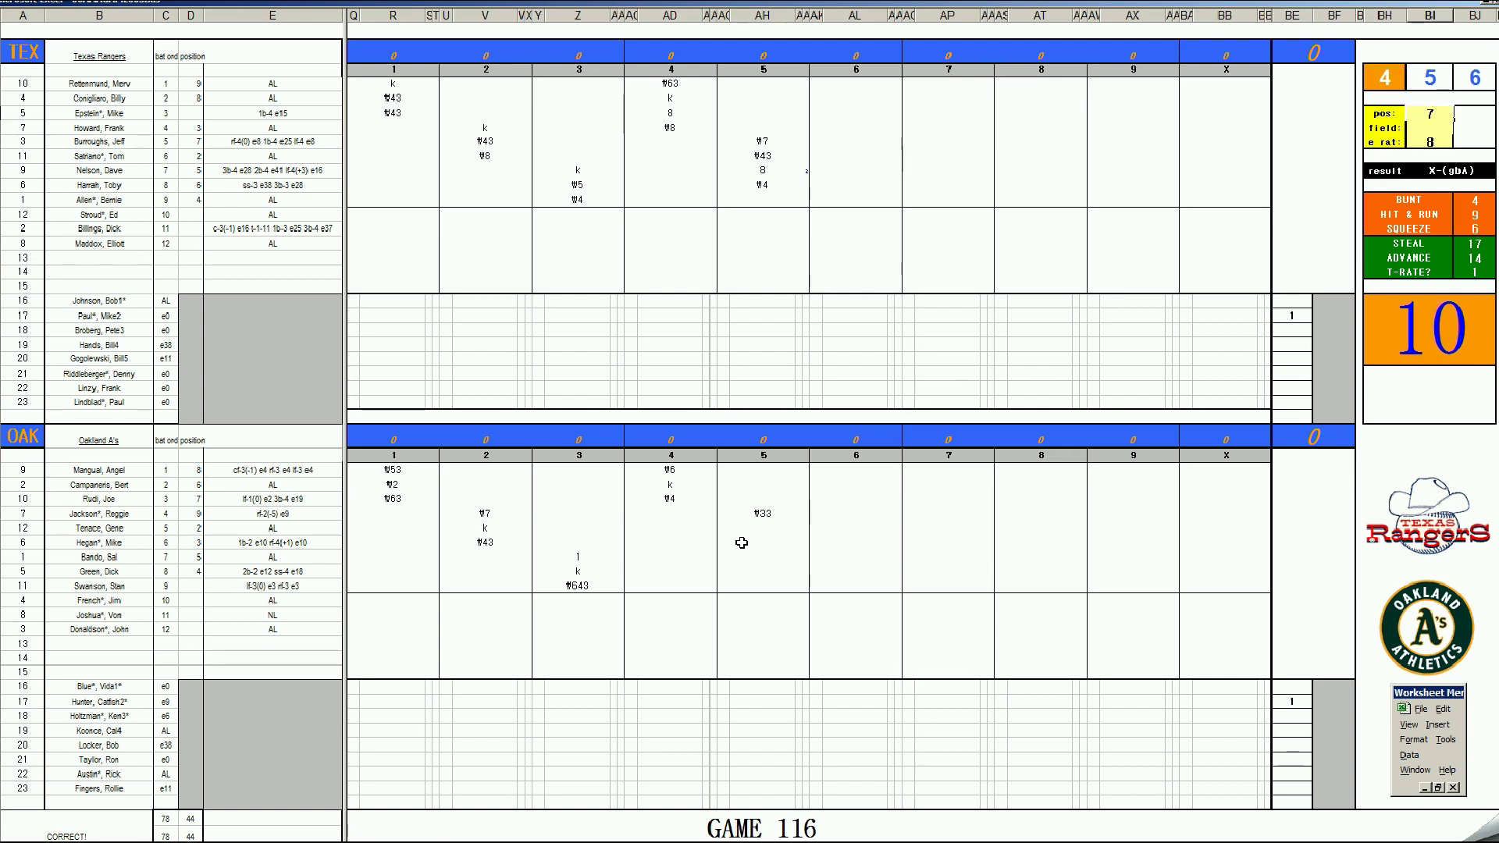
pyautogui.press('Return')
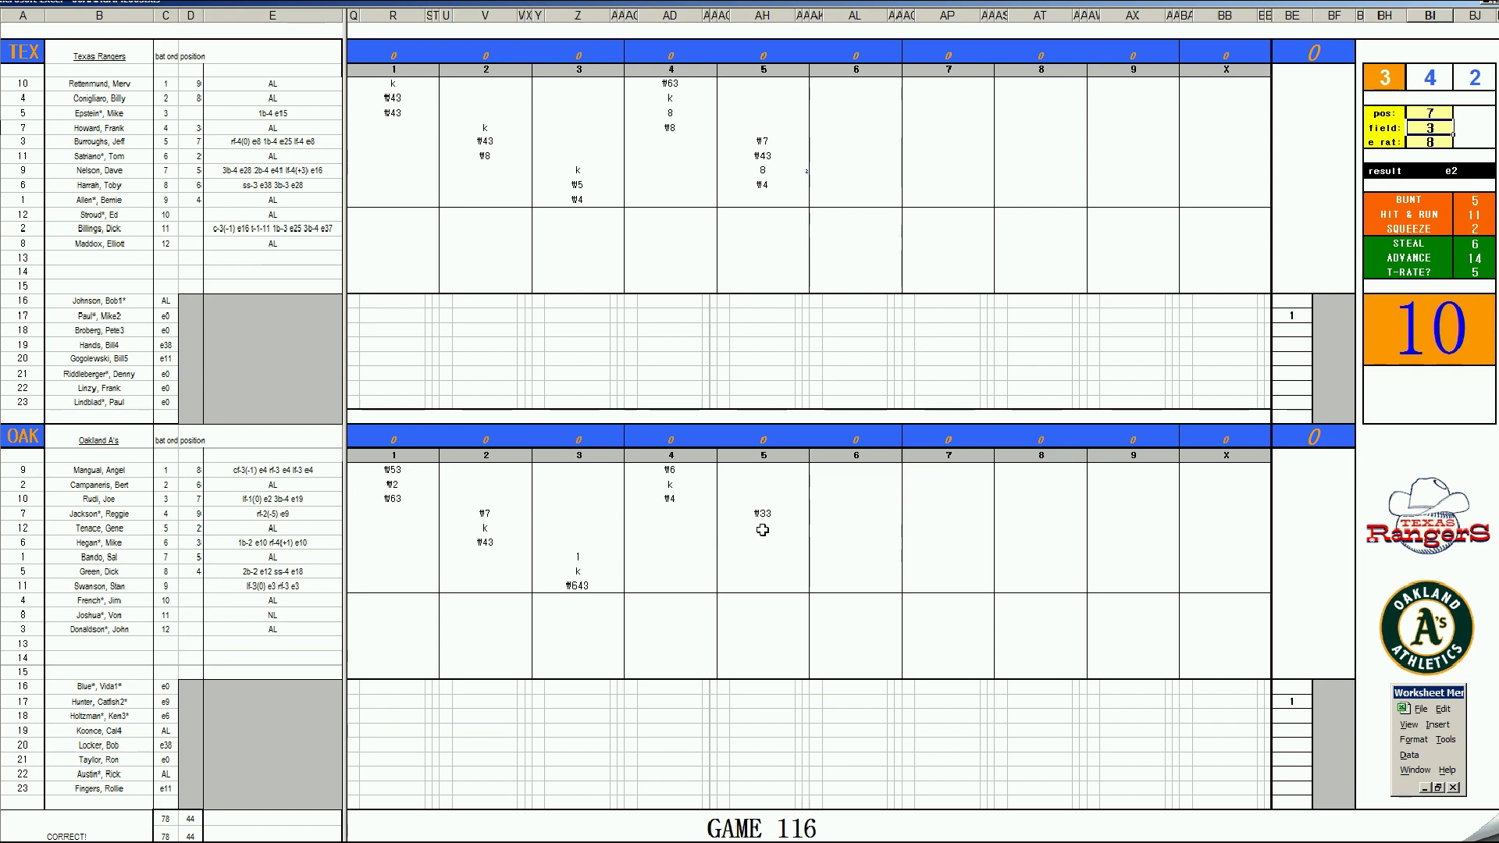
# - Enter 2e7, 33 and k for the remaining A's fifth-inning batters
pyautogui.click(763, 530)
pyautogui.write("'2")
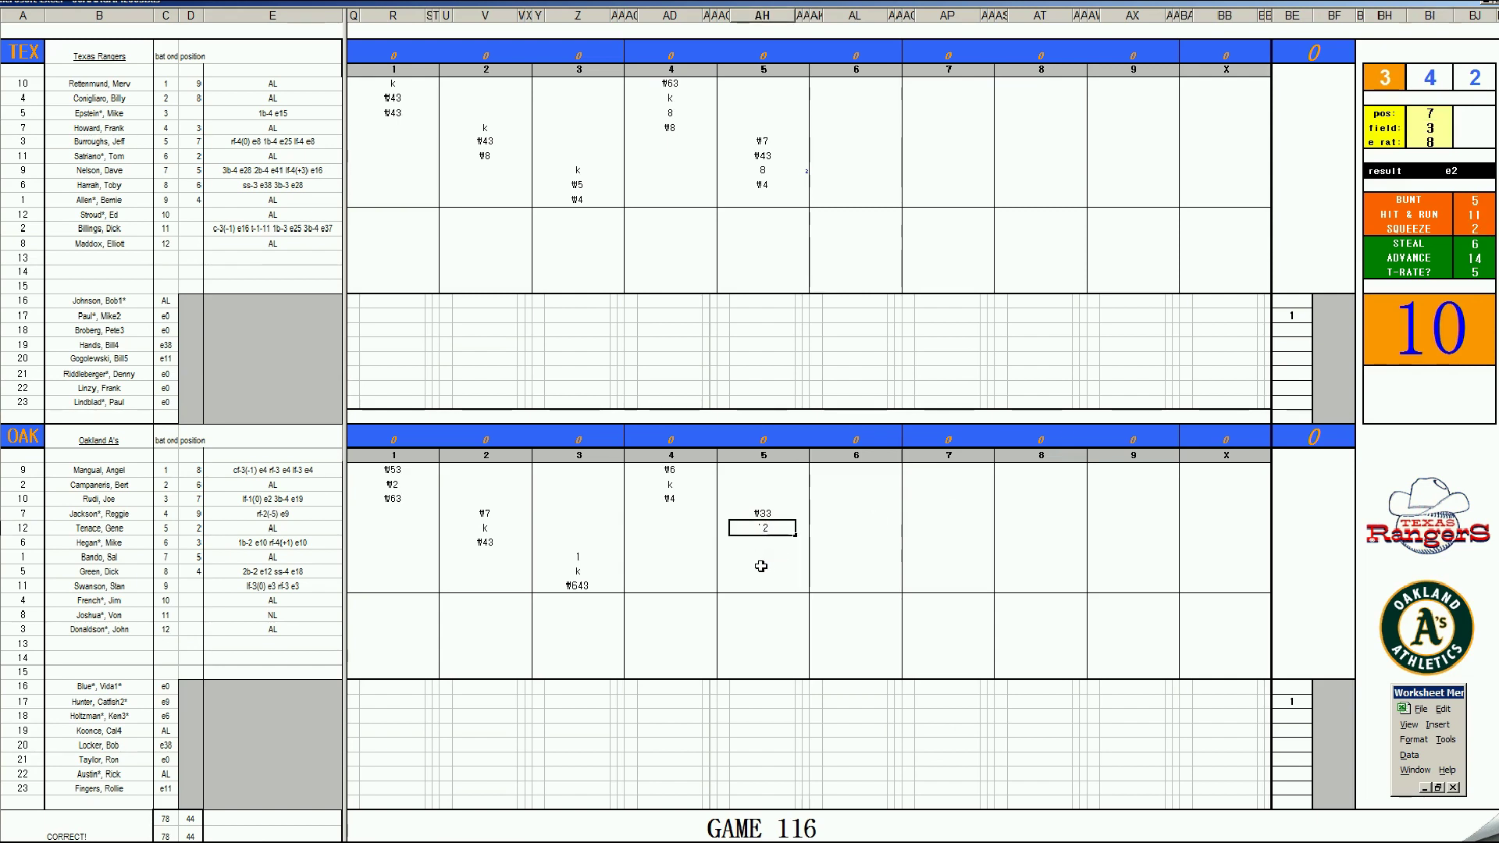
pyautogui.write('e7')
pyautogui.press('Return')
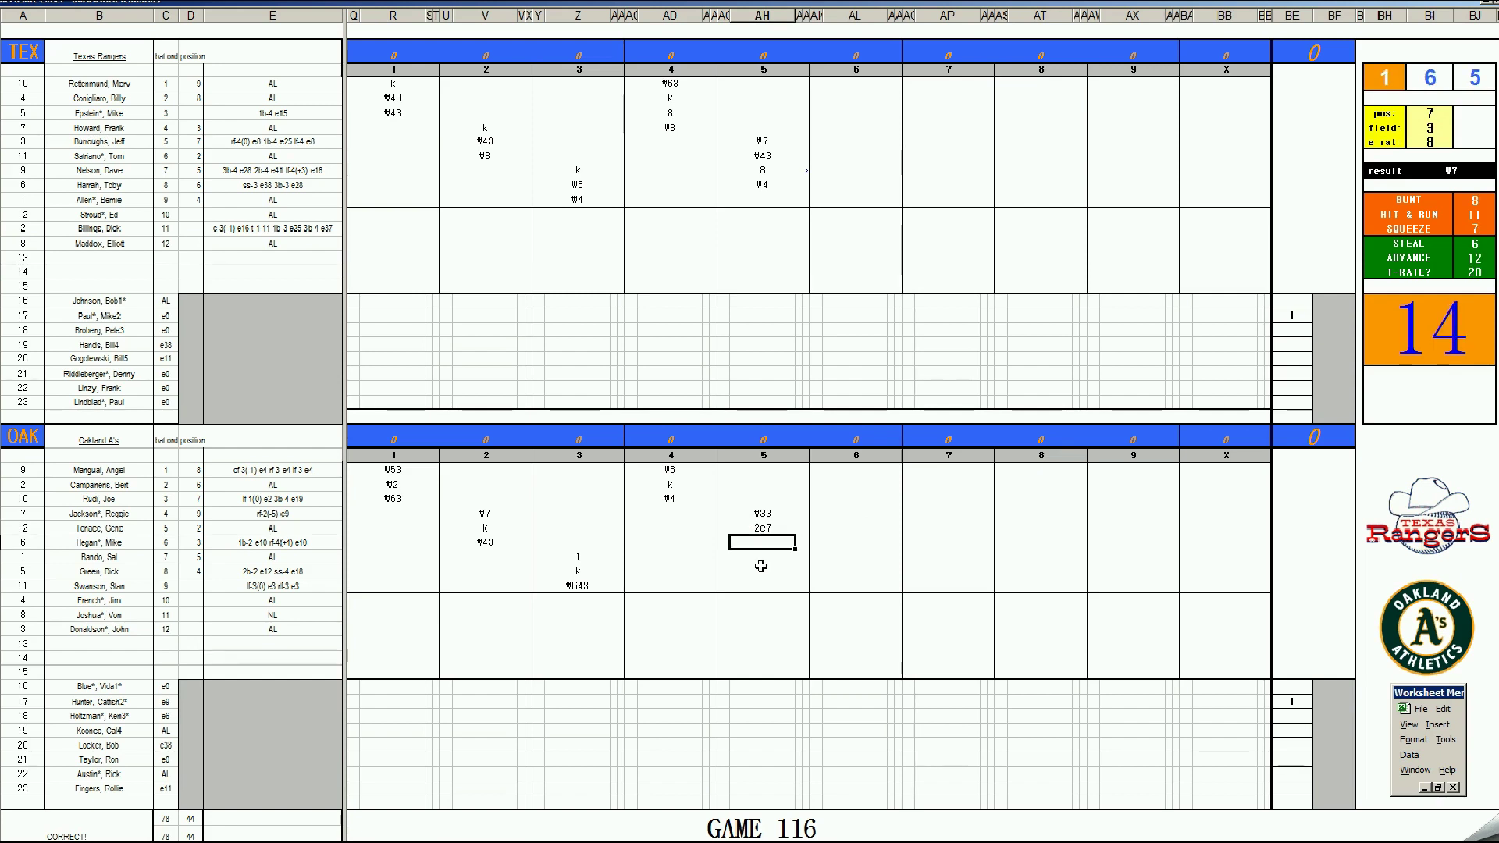
pyautogui.write("'33")
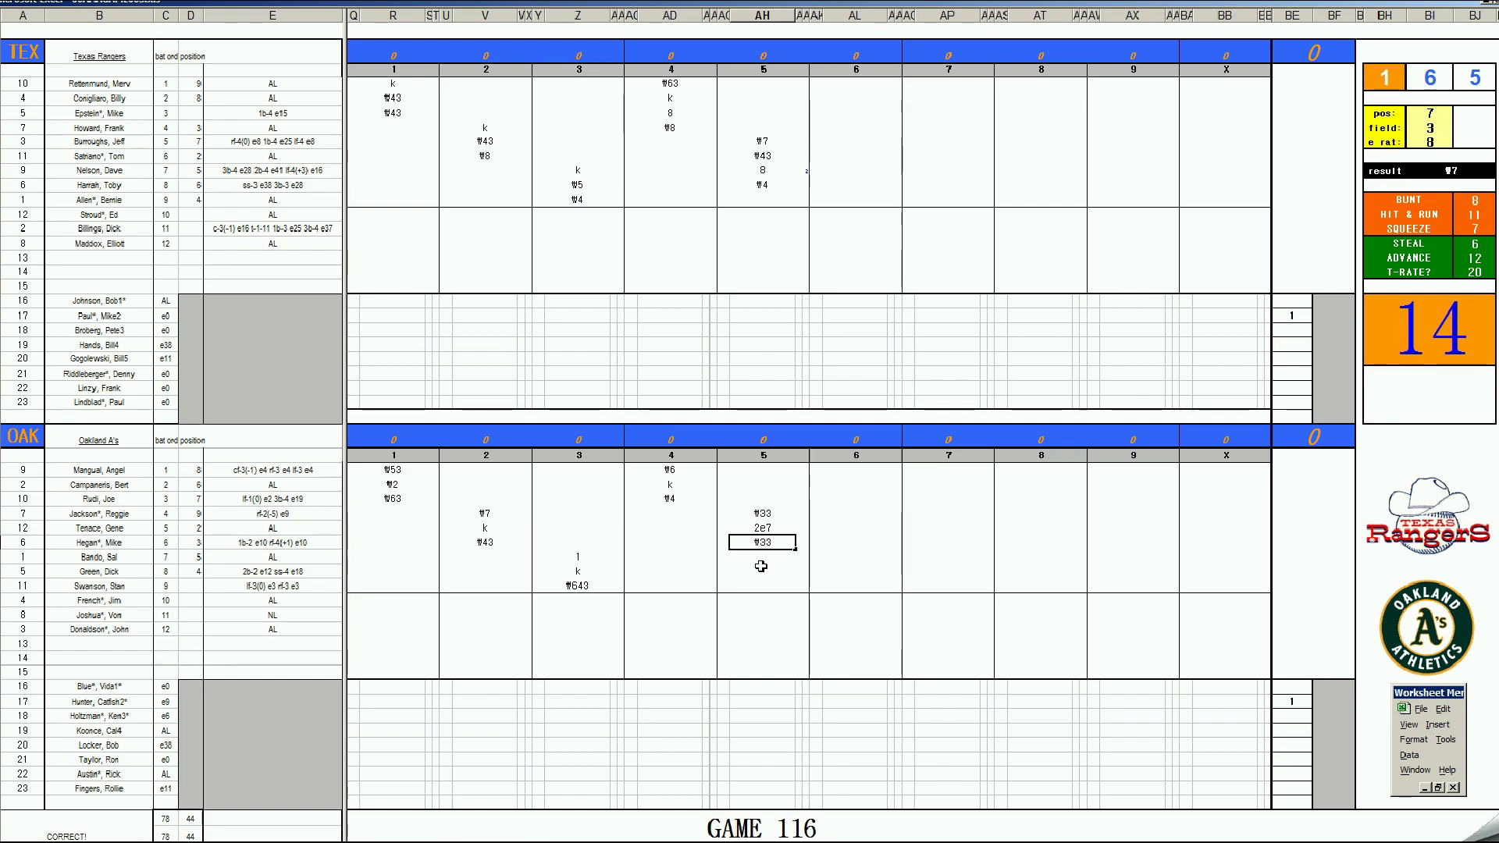
pyautogui.press('Return')
pyautogui.write('k')
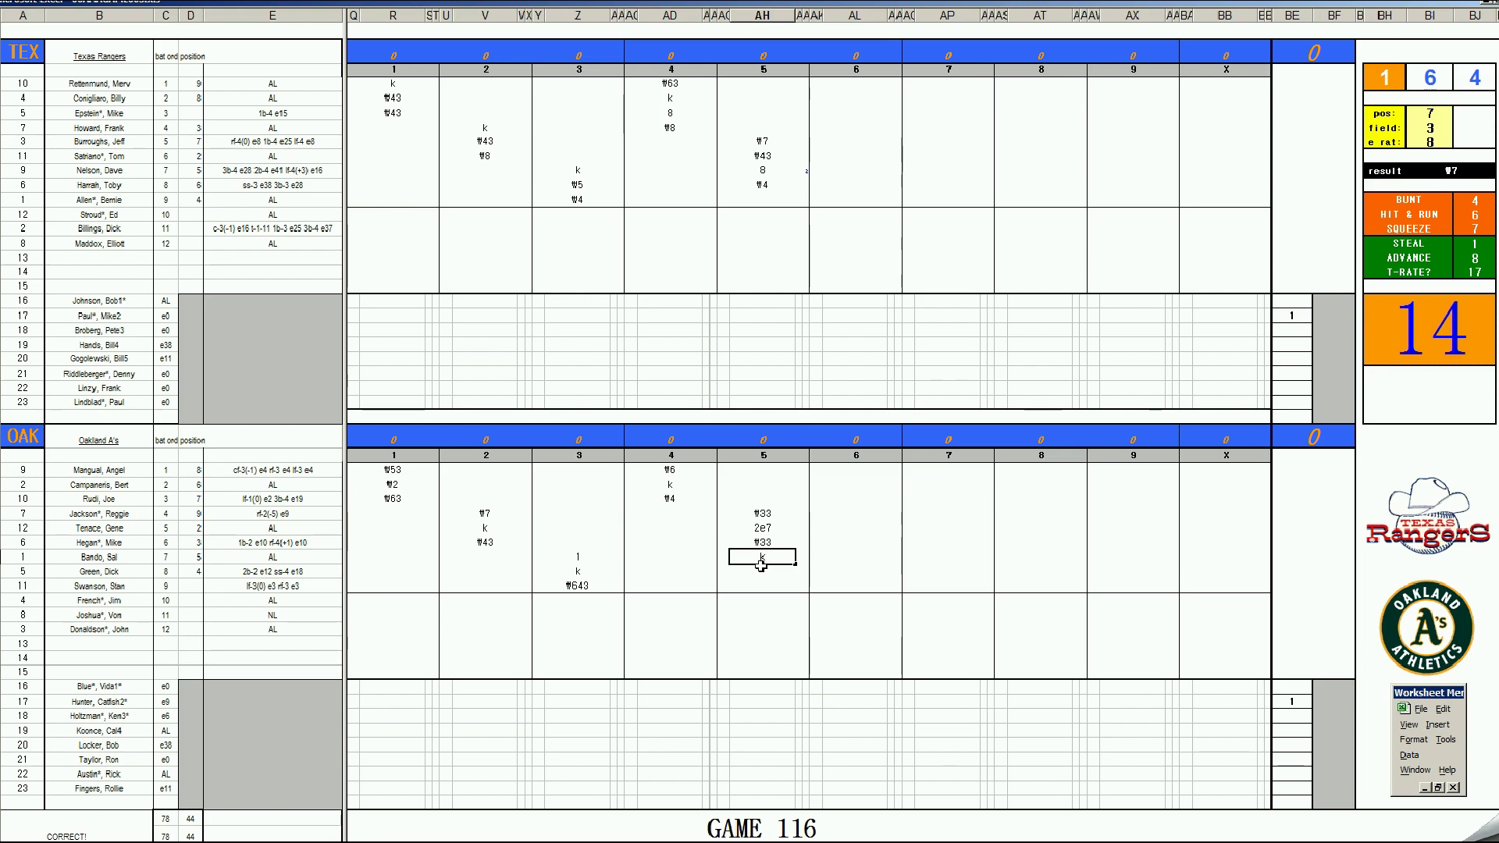
# - Reroll the dice and open the Rangers' sixth inning with #3
pyautogui.click(845, 201)
pyautogui.press('F9')
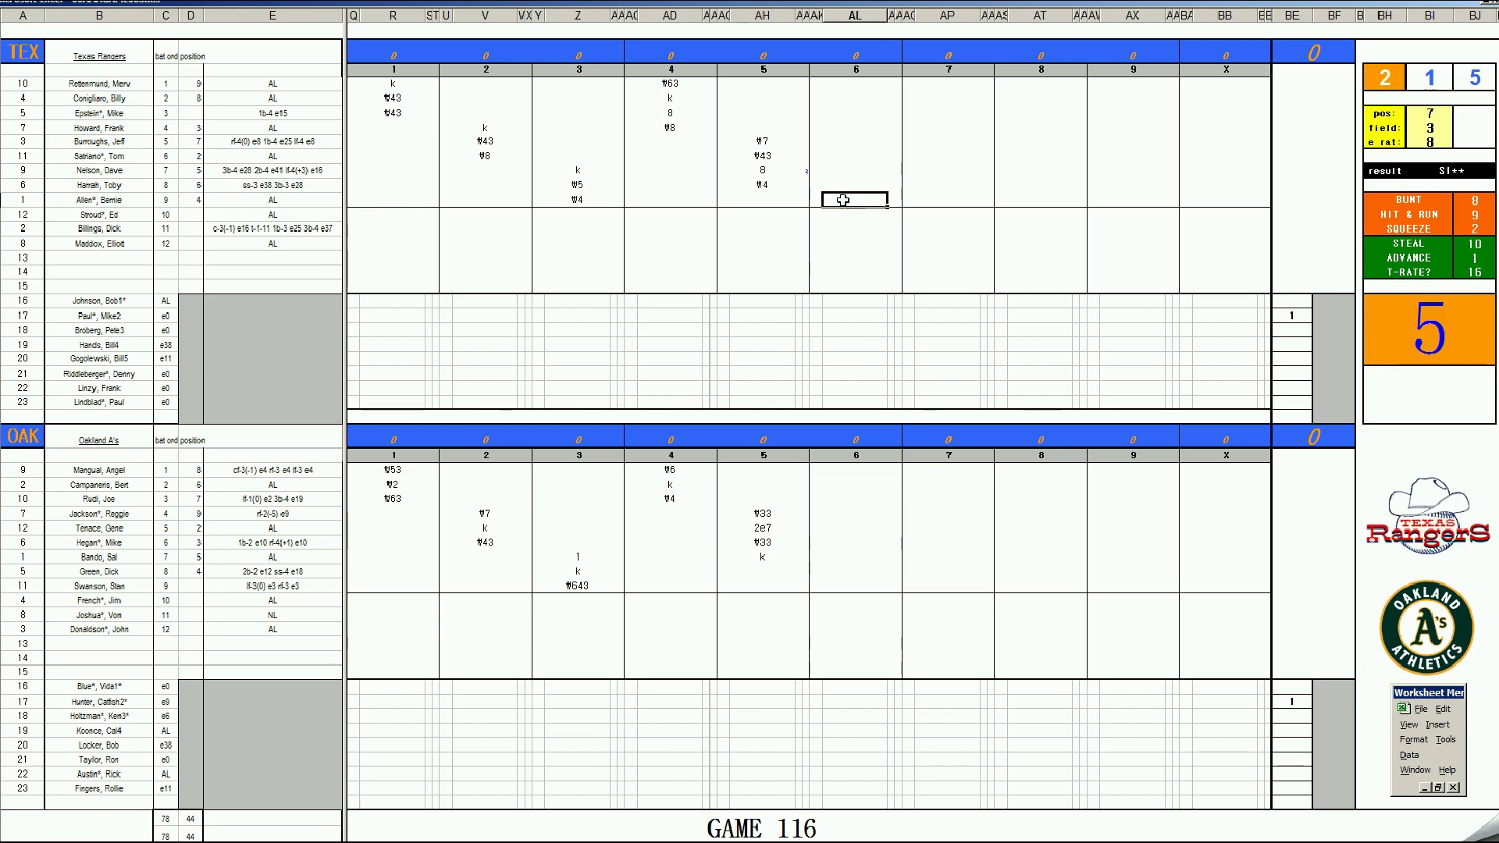
pyautogui.write('#3')
pyautogui.press('Up')
pyautogui.press('Up')
pyautogui.press('Up')
pyautogui.press('Up')
pyautogui.press('Up')
pyautogui.press('Up')
pyautogui.press('Up')
pyautogui.press('Up')
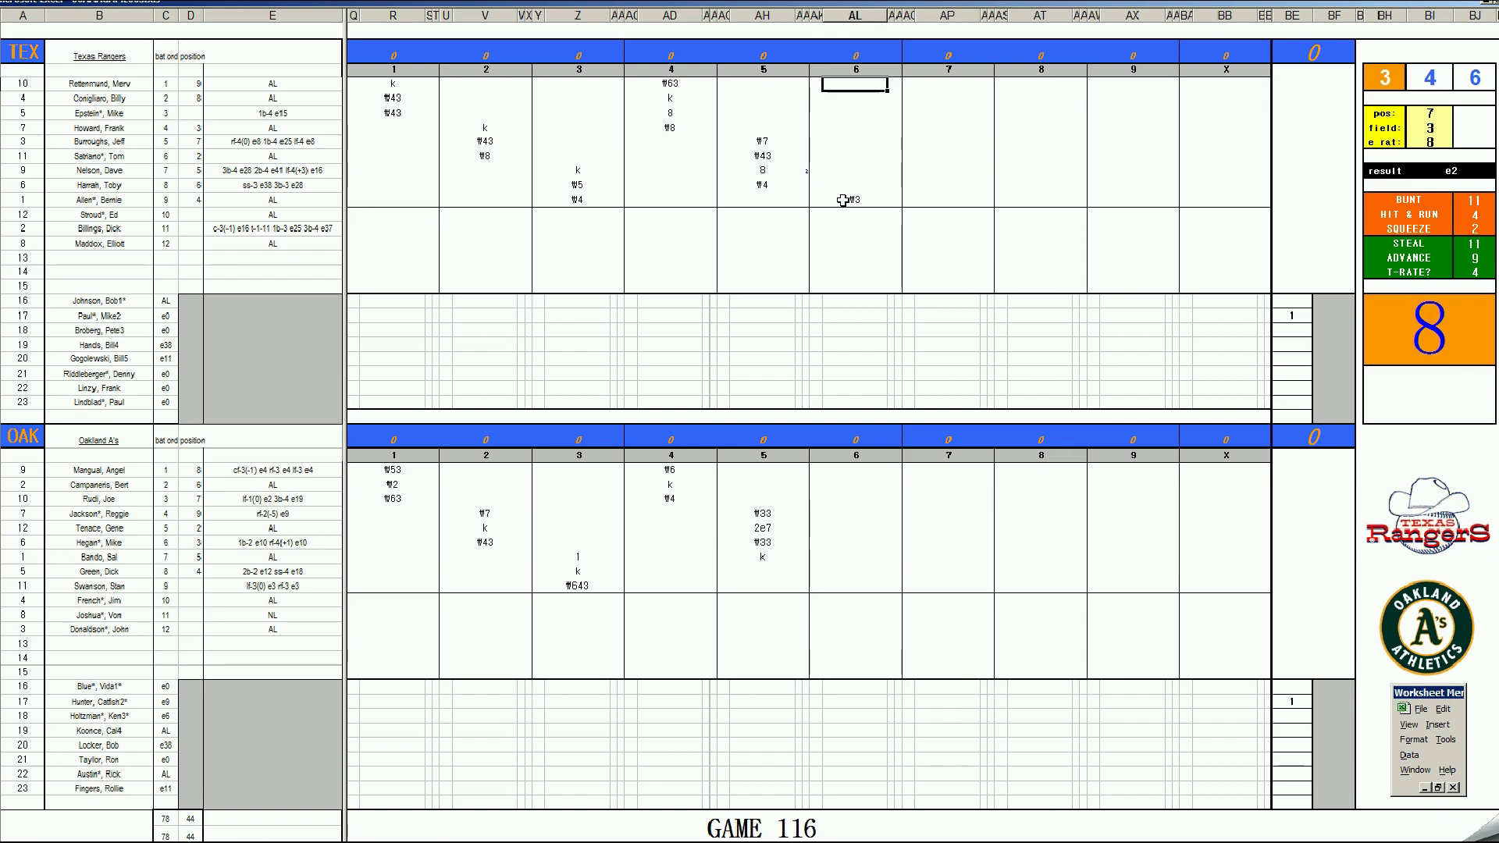
# - Enter #7, 1, 2 and #33 down the Texas inning-6 column around the existing 4
pyautogui.write('#7')
pyautogui.press('Return')
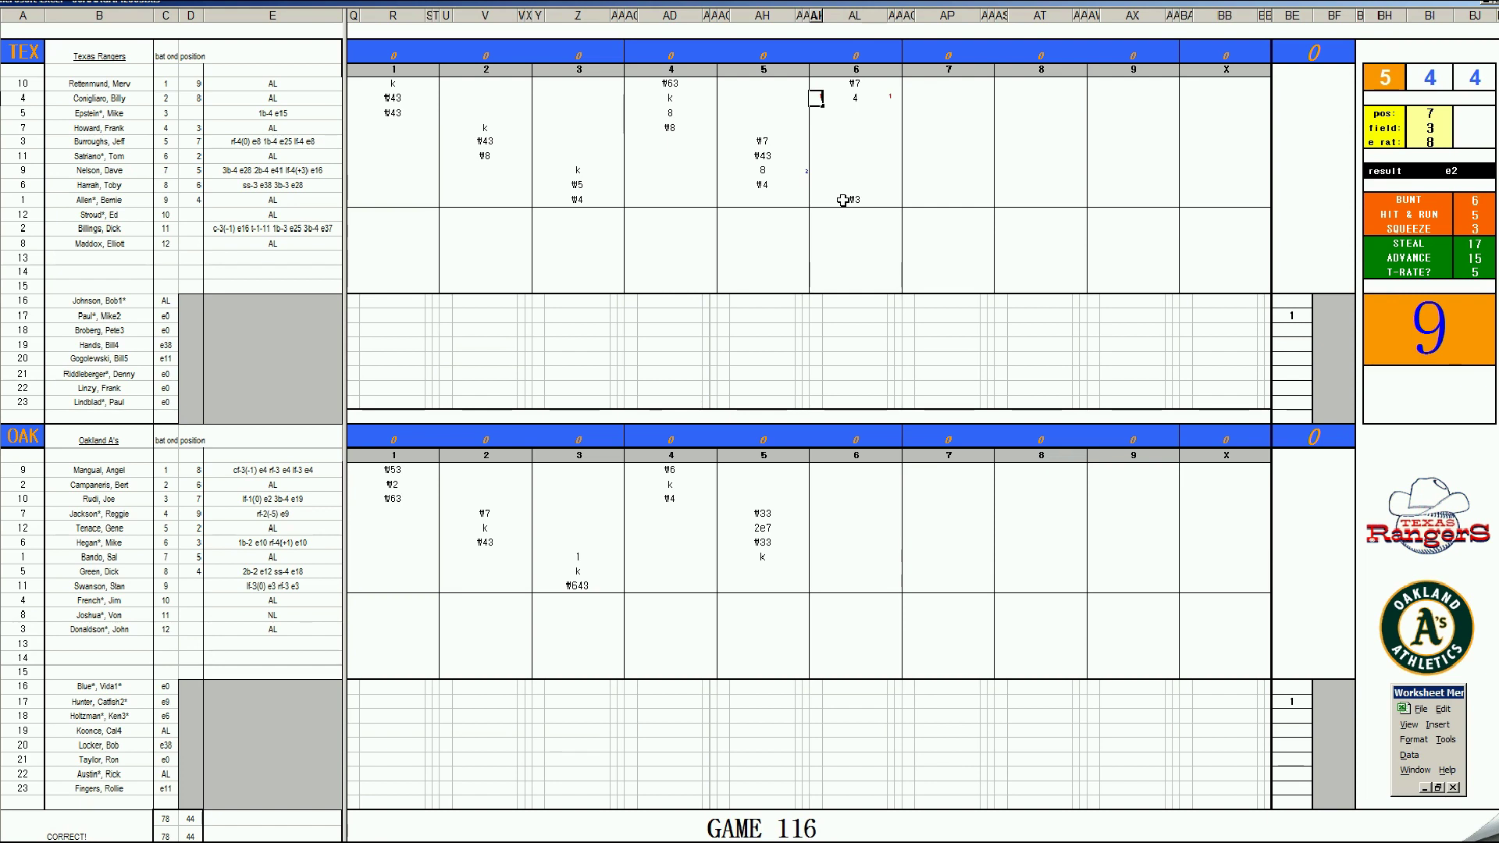
pyautogui.click(856, 114)
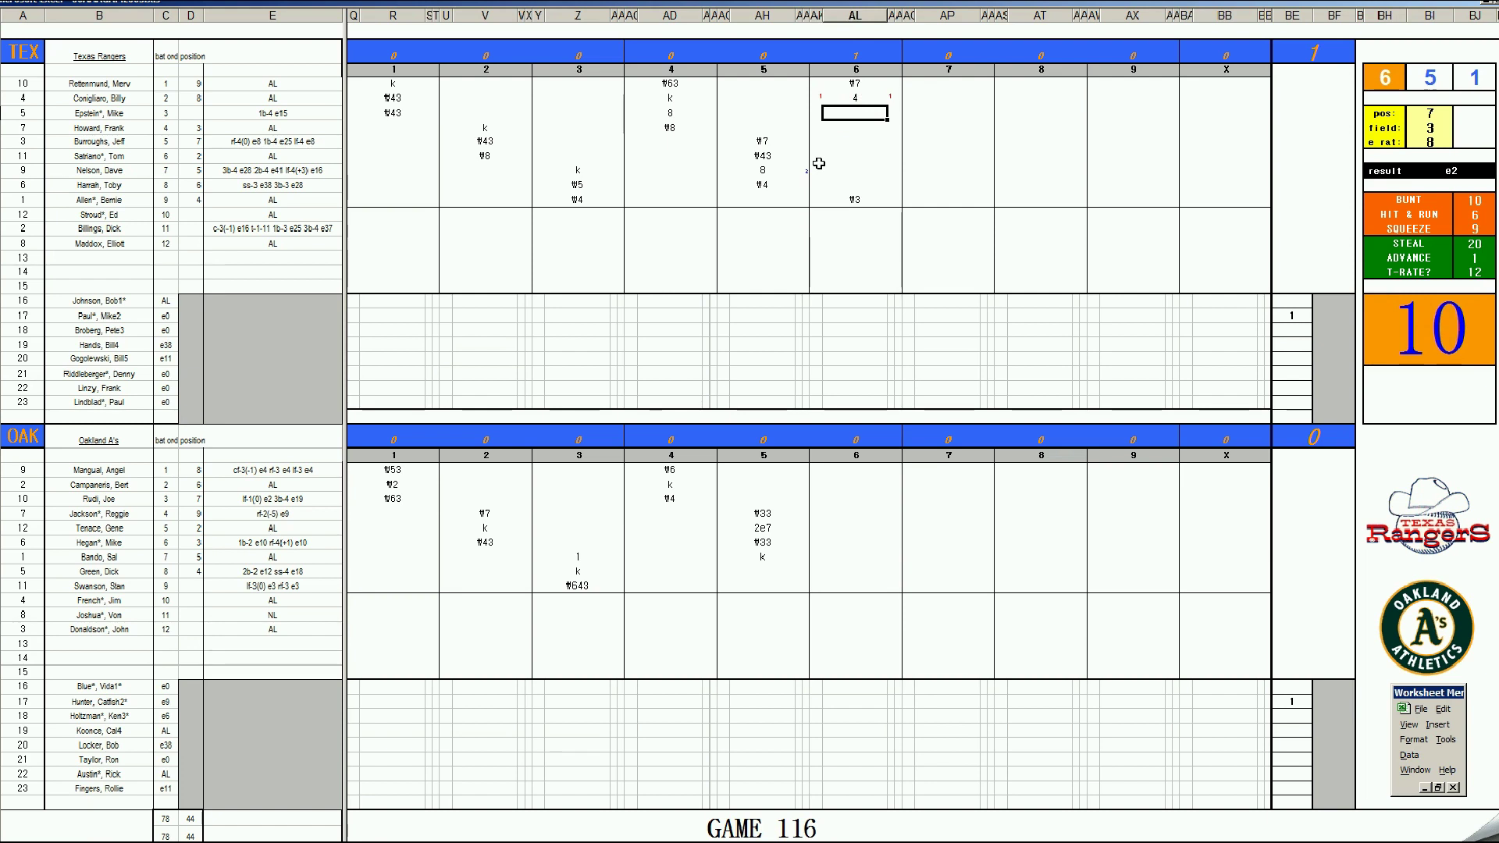
pyautogui.write('1')
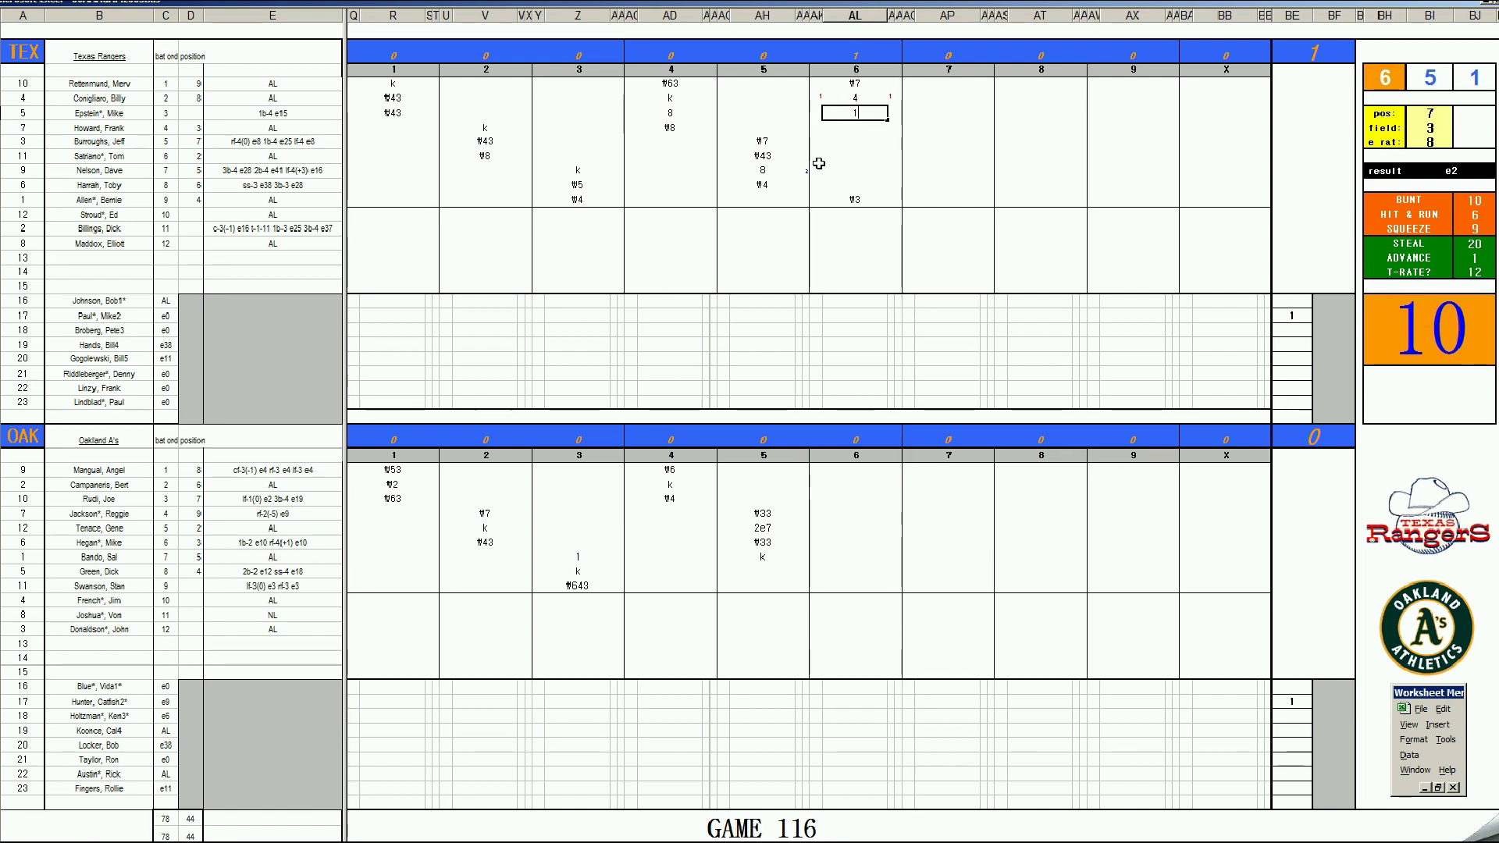
pyautogui.press('Return')
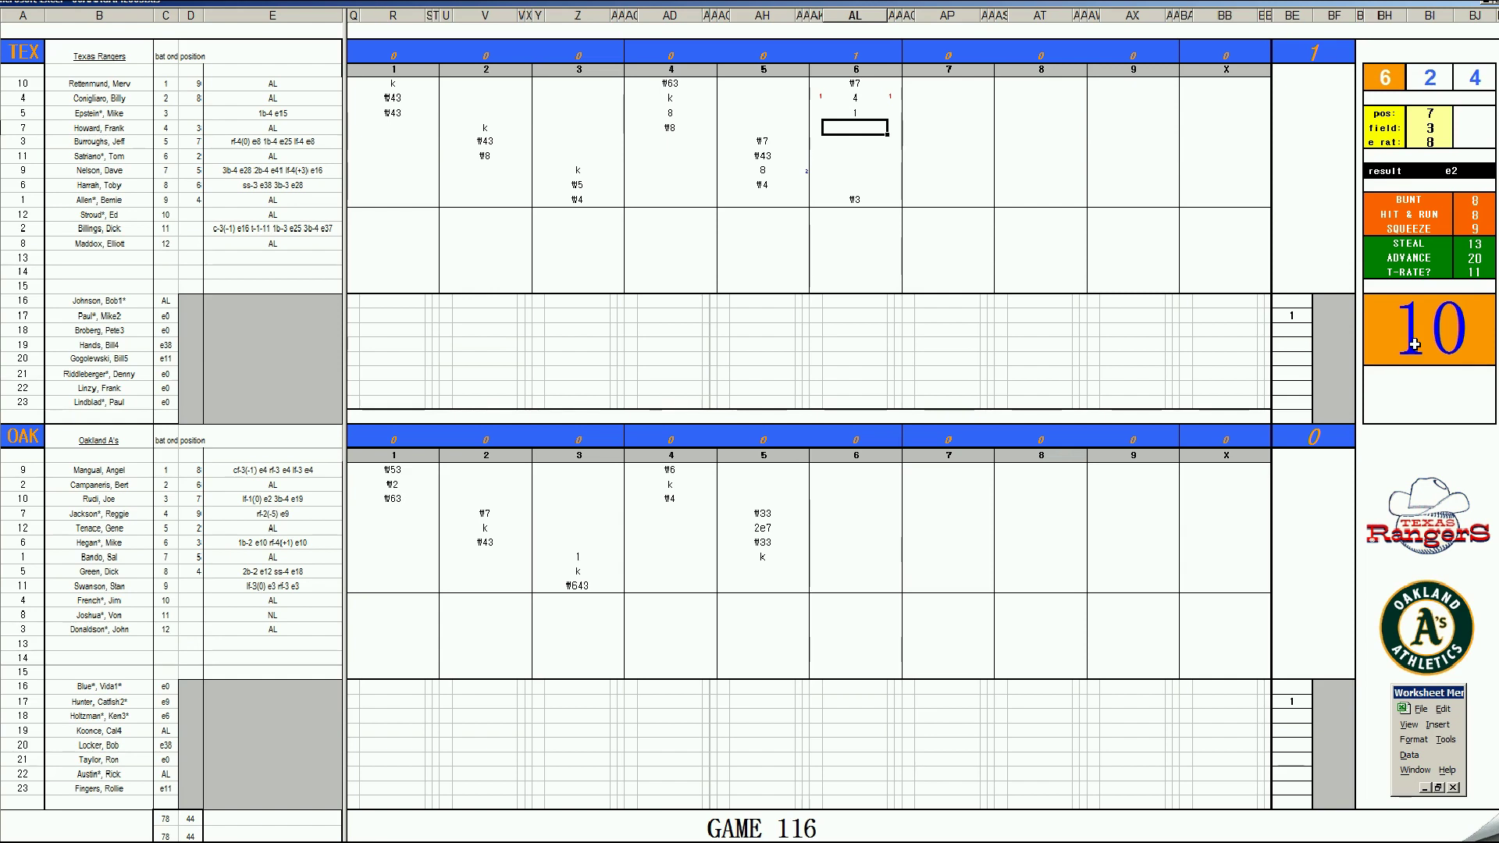
pyautogui.write('2')
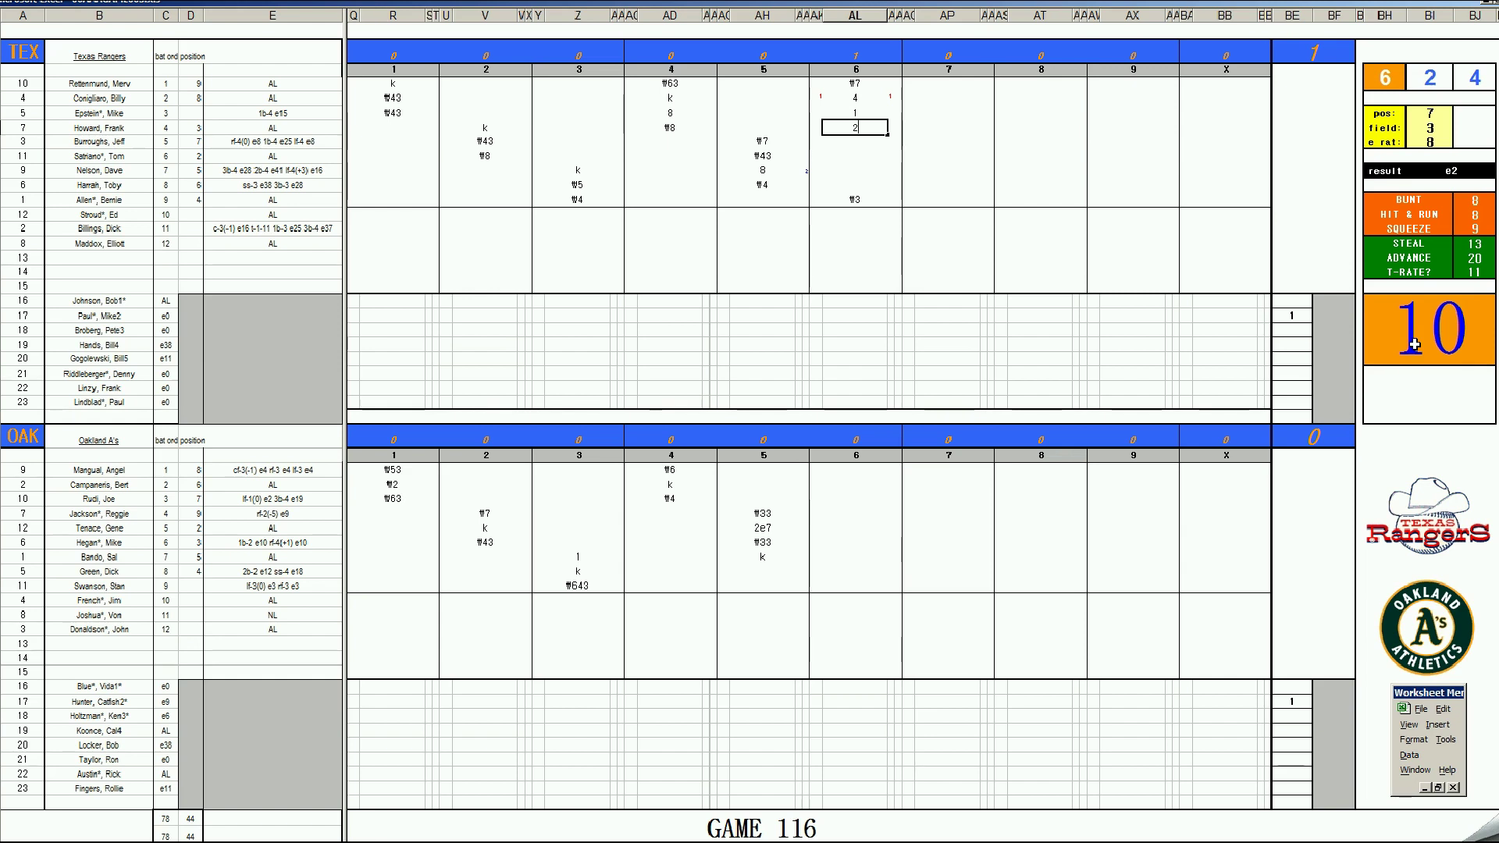
pyautogui.click(860, 142)
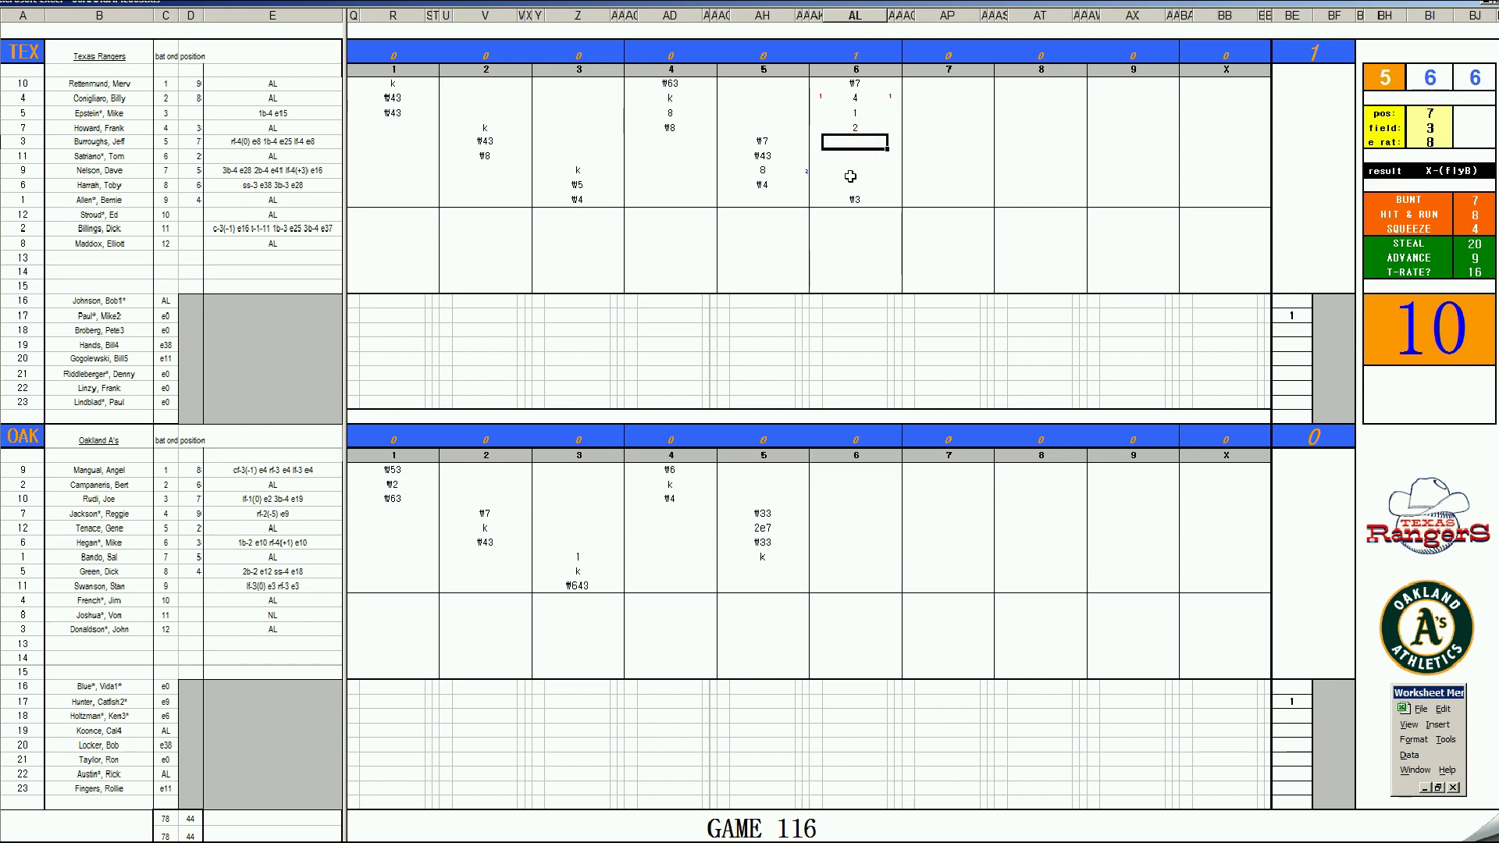
pyautogui.write('#33')
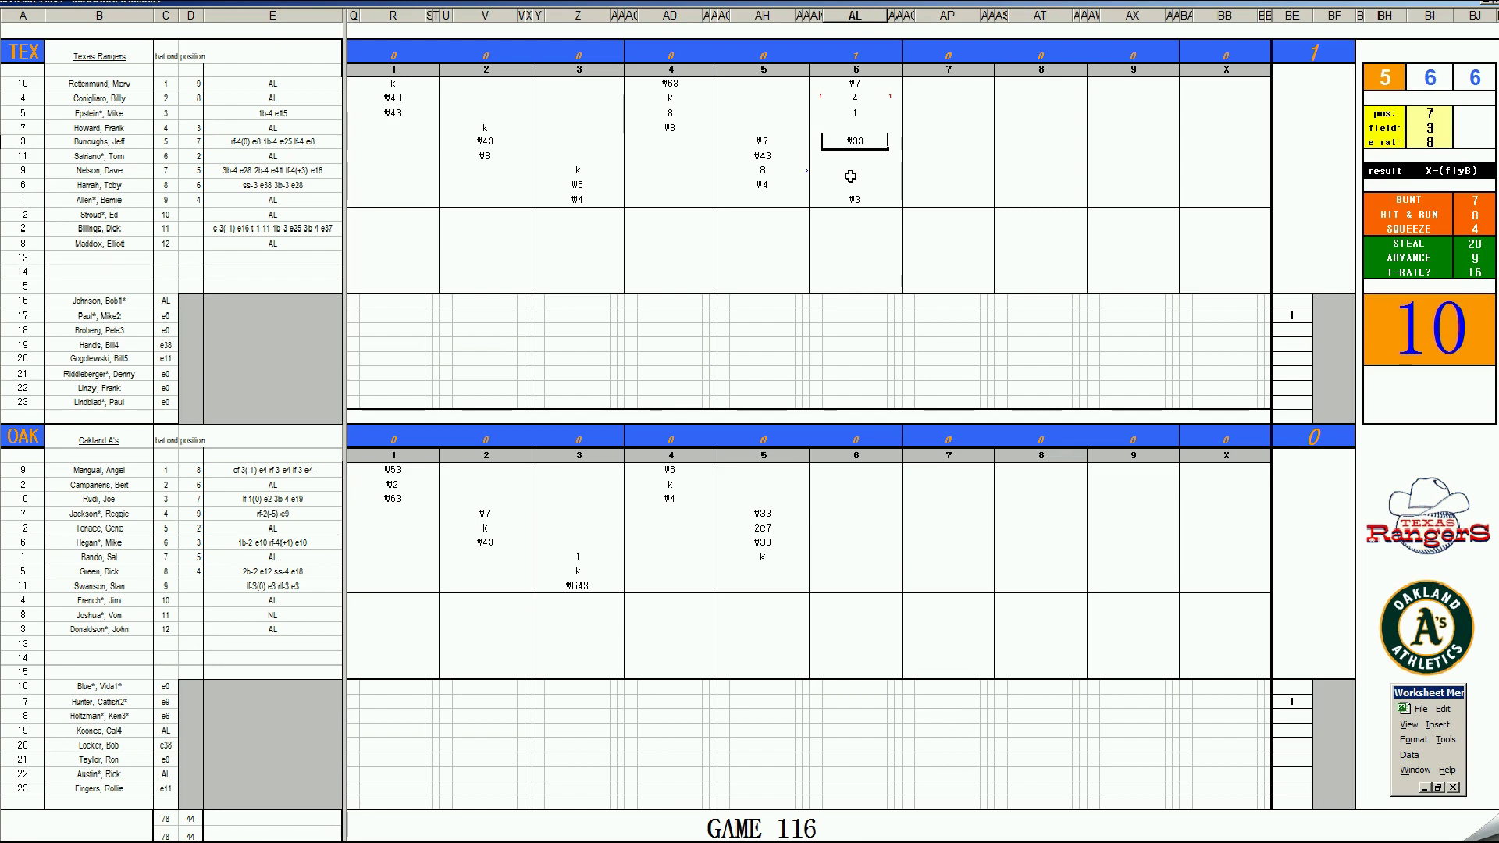
# - Commit #33, then enter k, #63, 1 and #7 in the Oakland inning-6 column
pyautogui.click(832, 569)
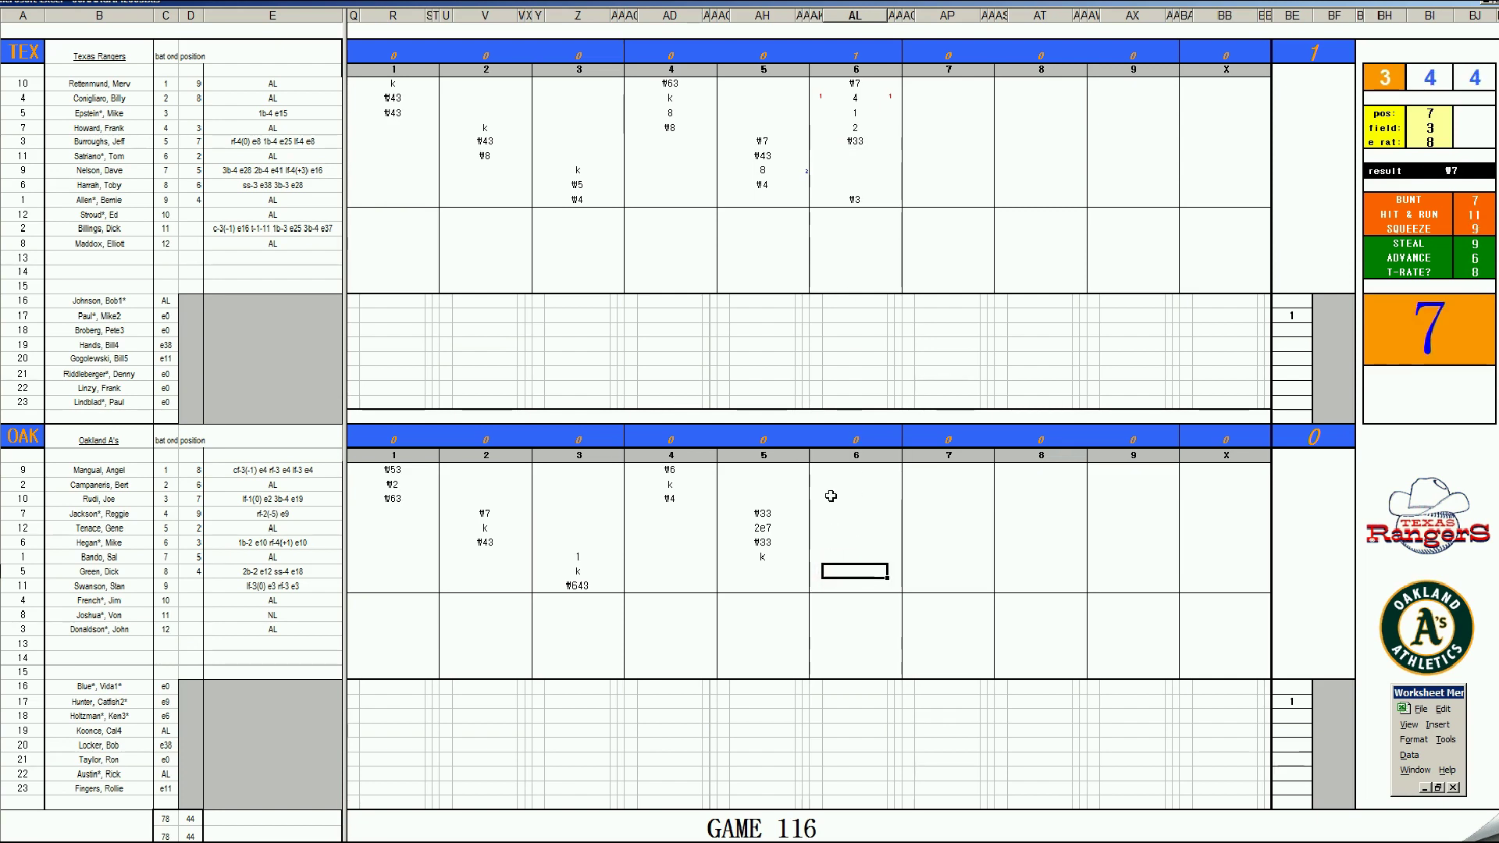
pyautogui.write('k')
pyautogui.press('Return')
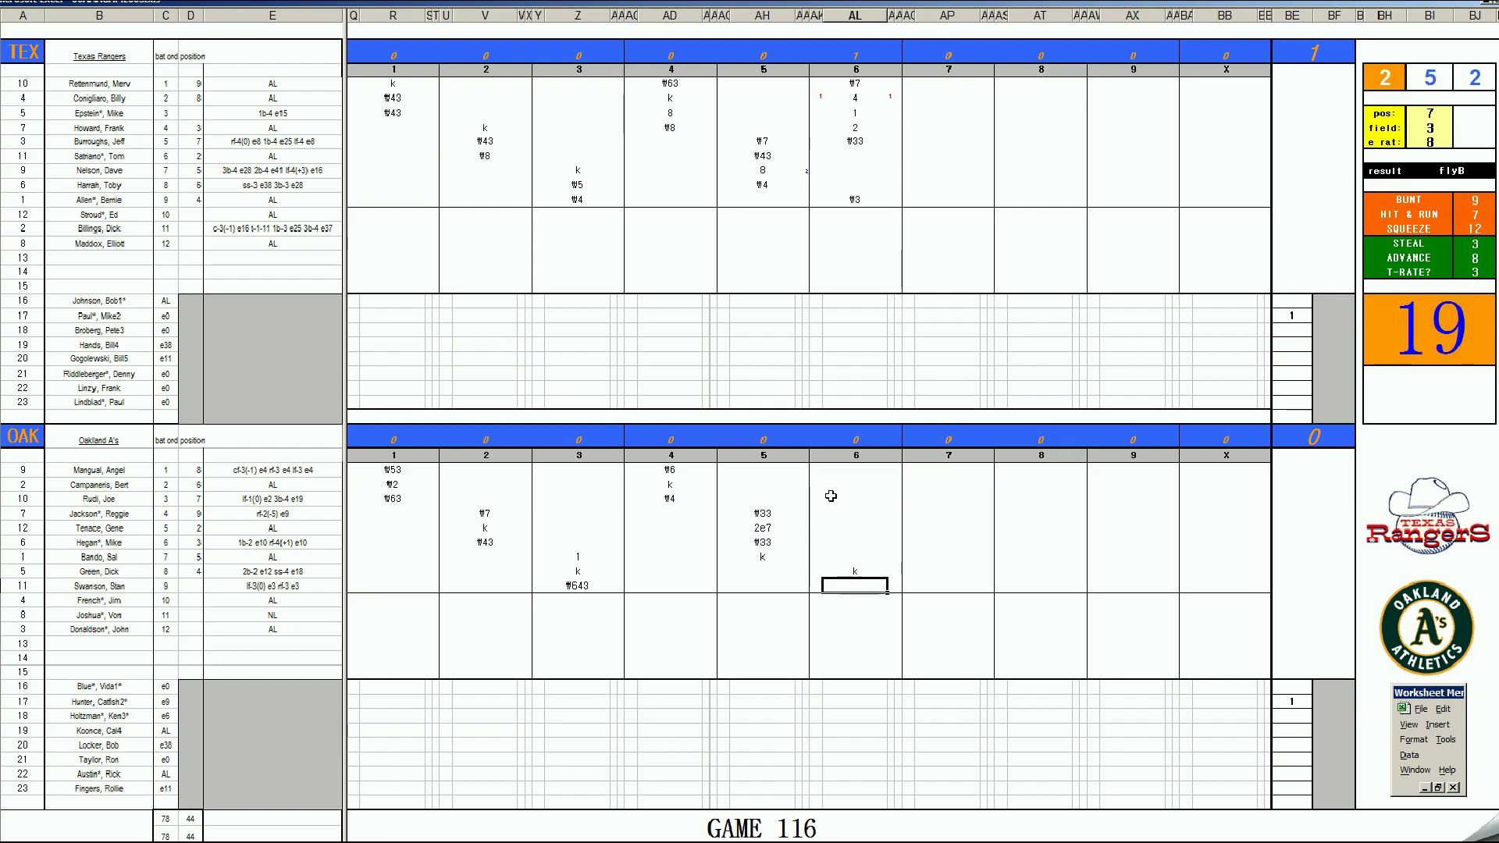
pyautogui.write('#63')
pyautogui.press('Return')
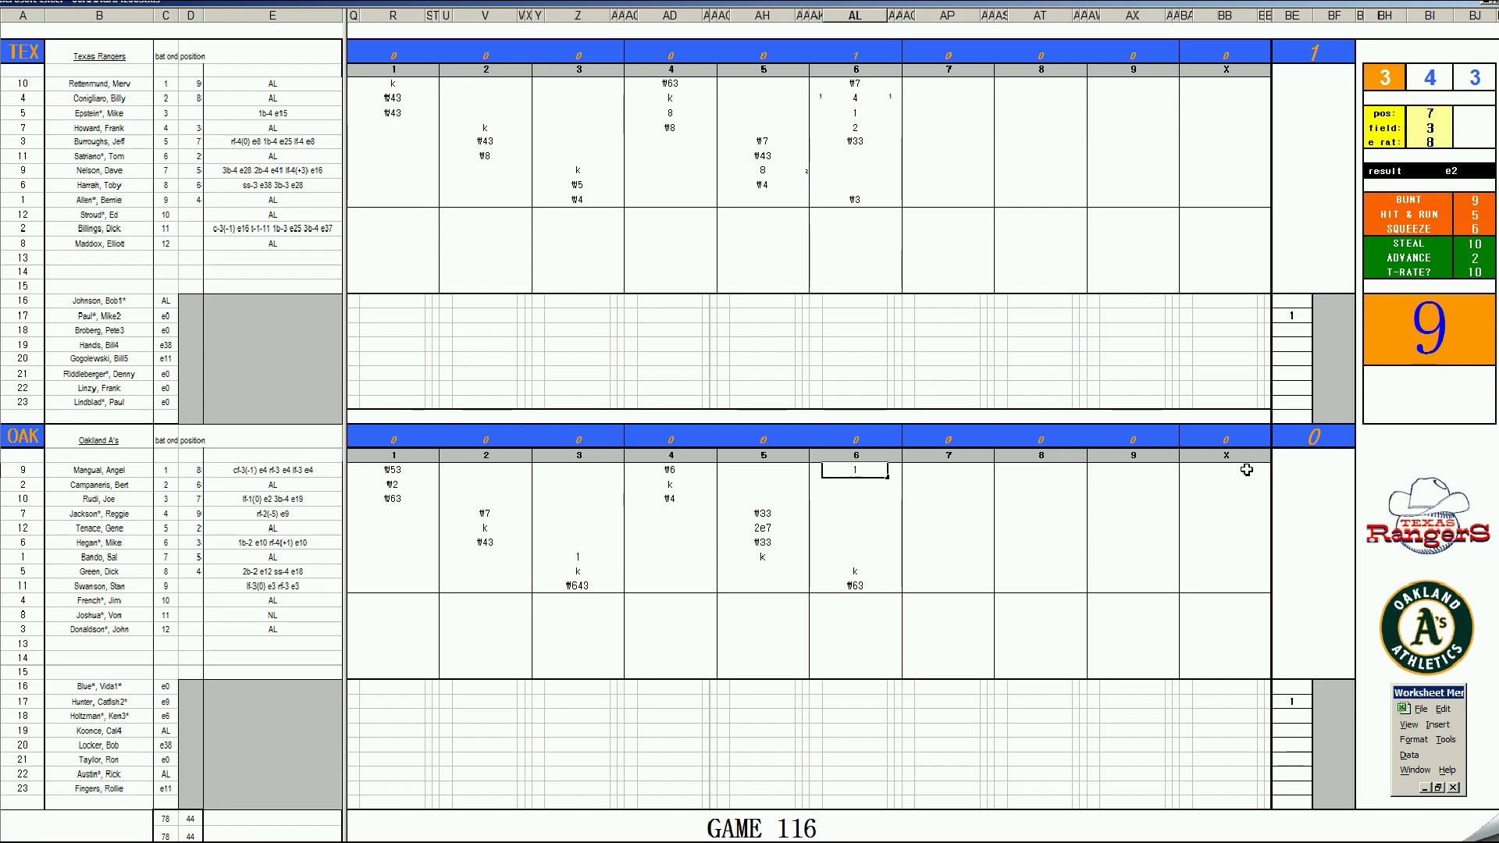
pyautogui.press('Return')
pyautogui.write('#7')
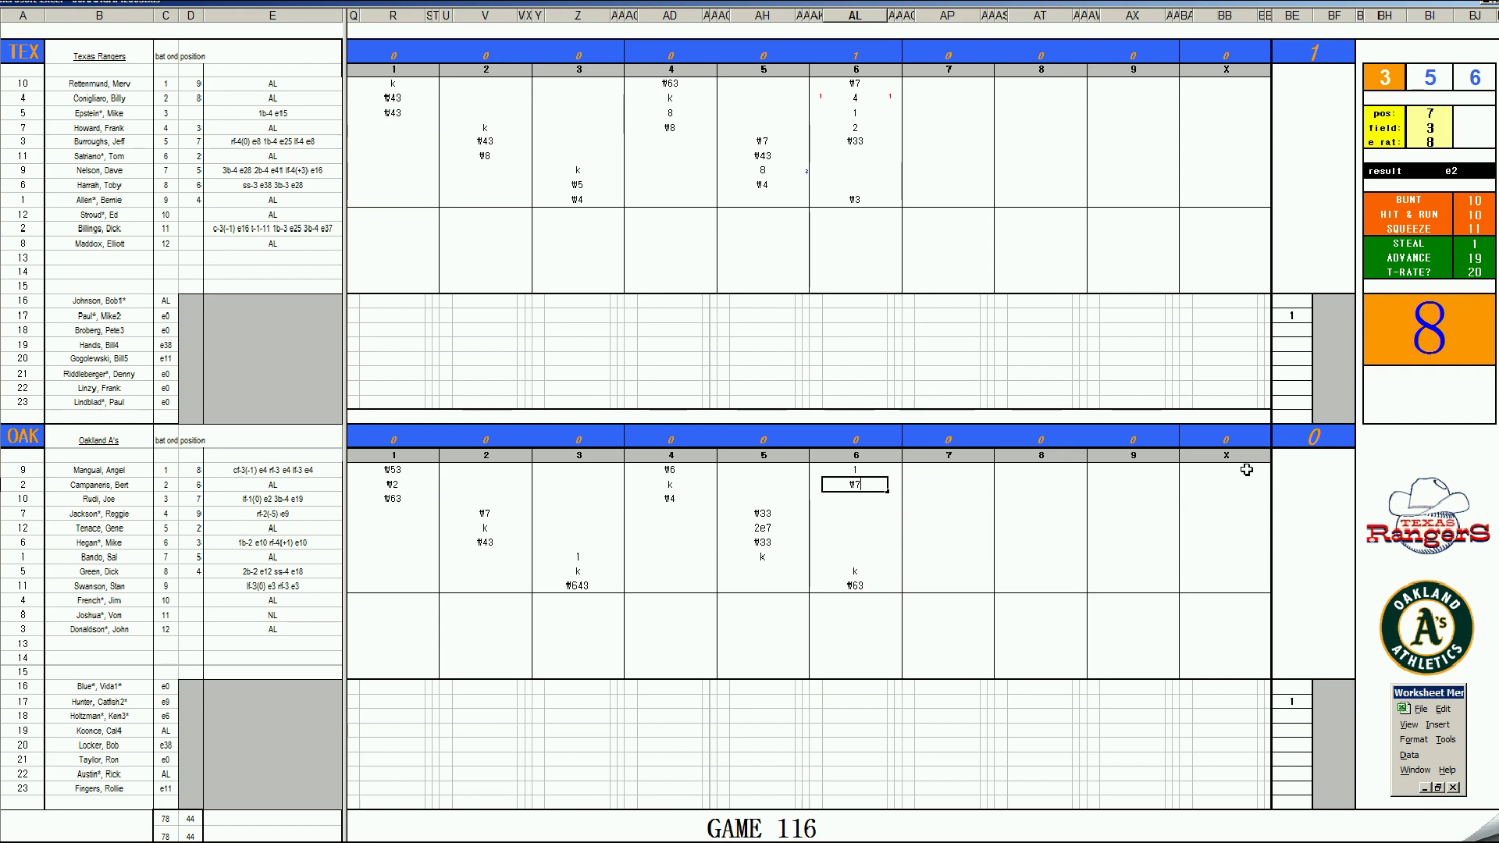
# - Commit the A's #7 and open the Rangers' seventh inning with a 1
pyautogui.click(938, 156)
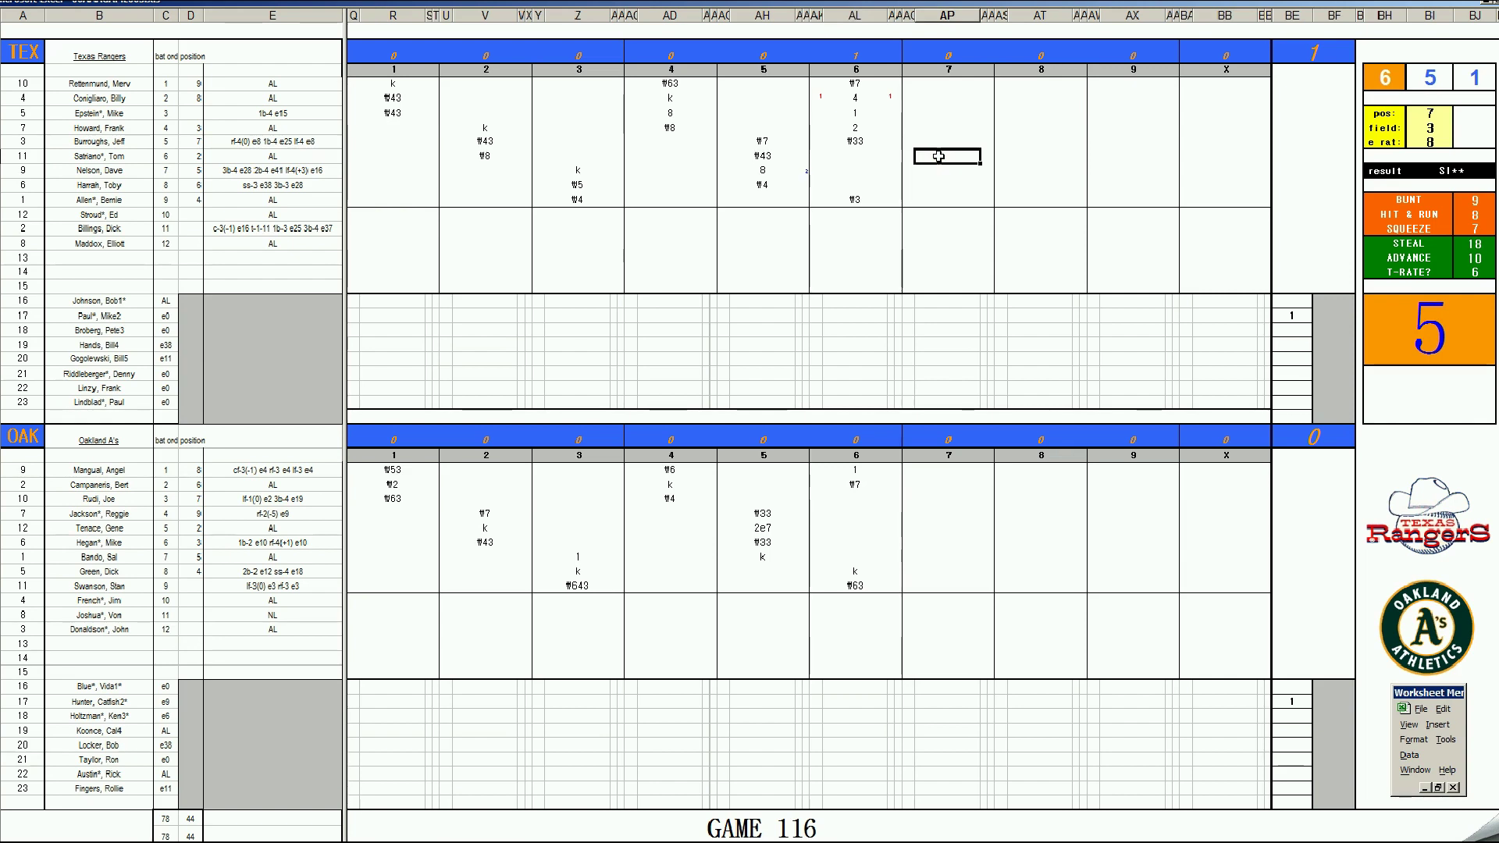
pyautogui.write('1')
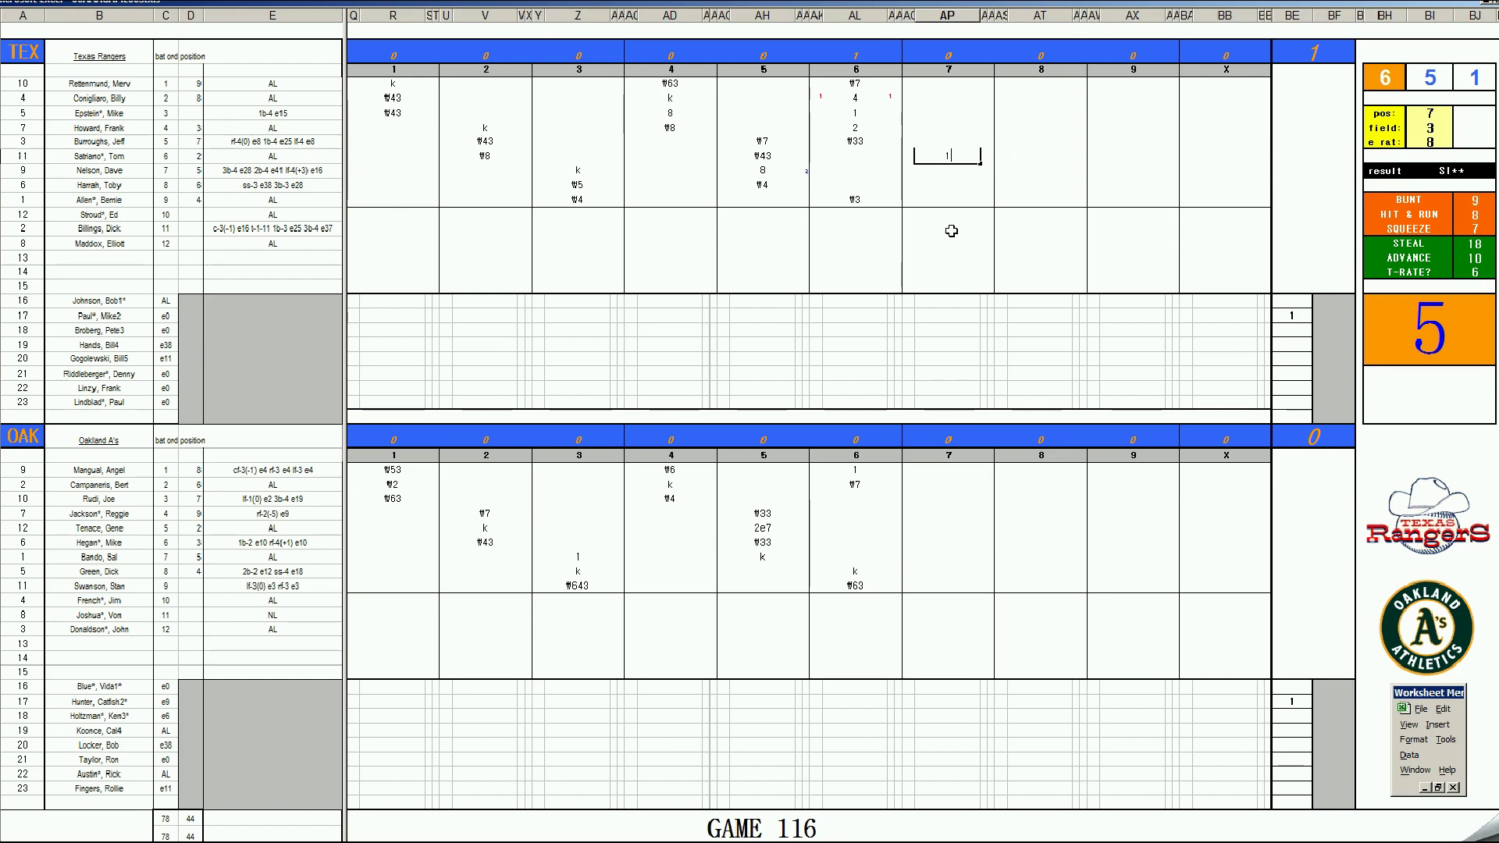
pyautogui.press('Return')
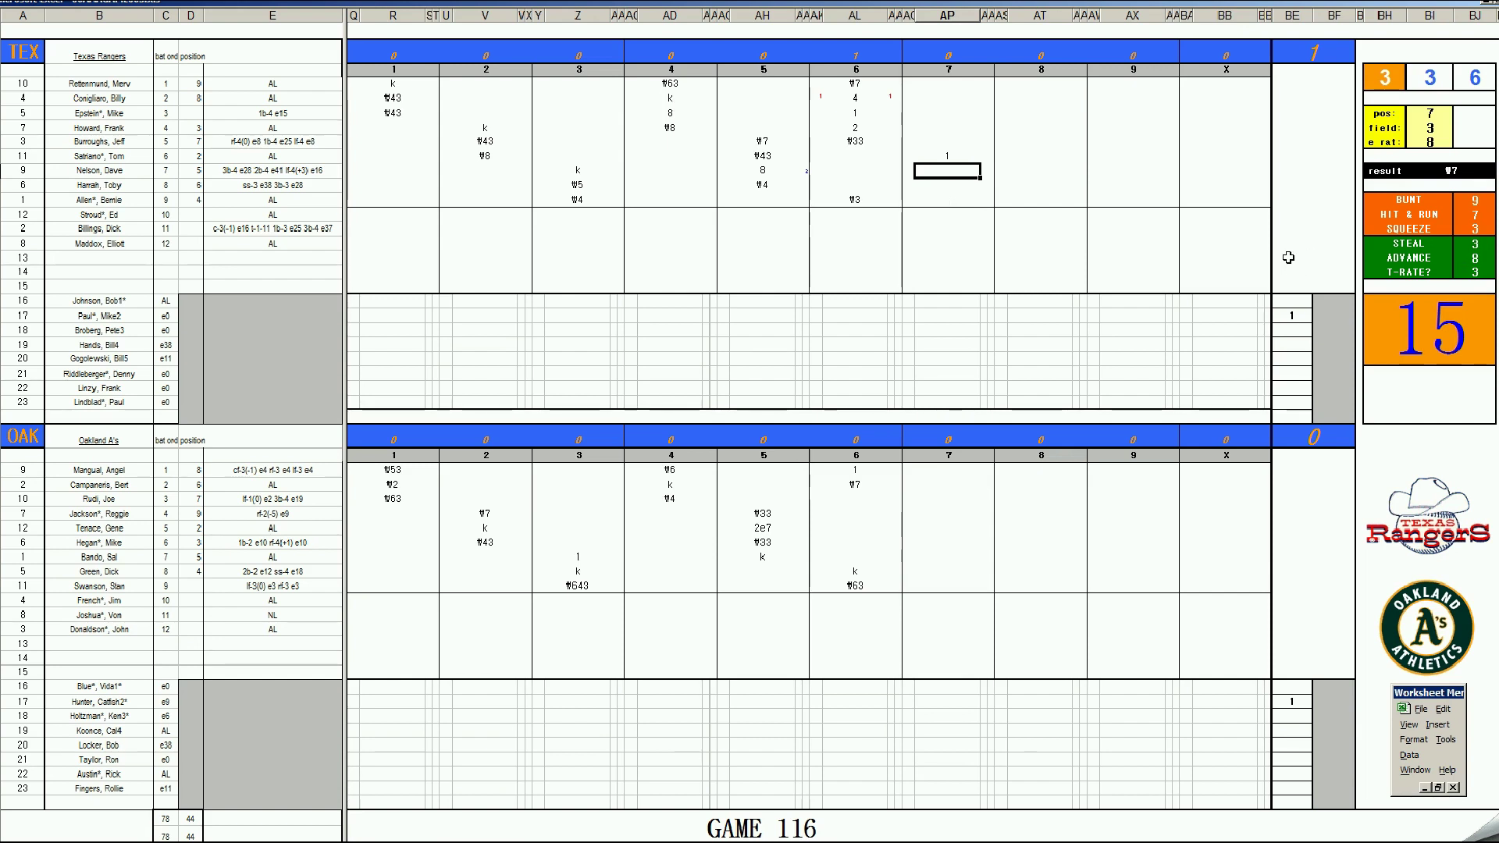
# - Add a small 2 in the narrow note column and e2 in the lower inning-7 row
pyautogui.press('Up')
pyautogui.press('Right')
pyautogui.write('2')
pyautogui.press('Left')
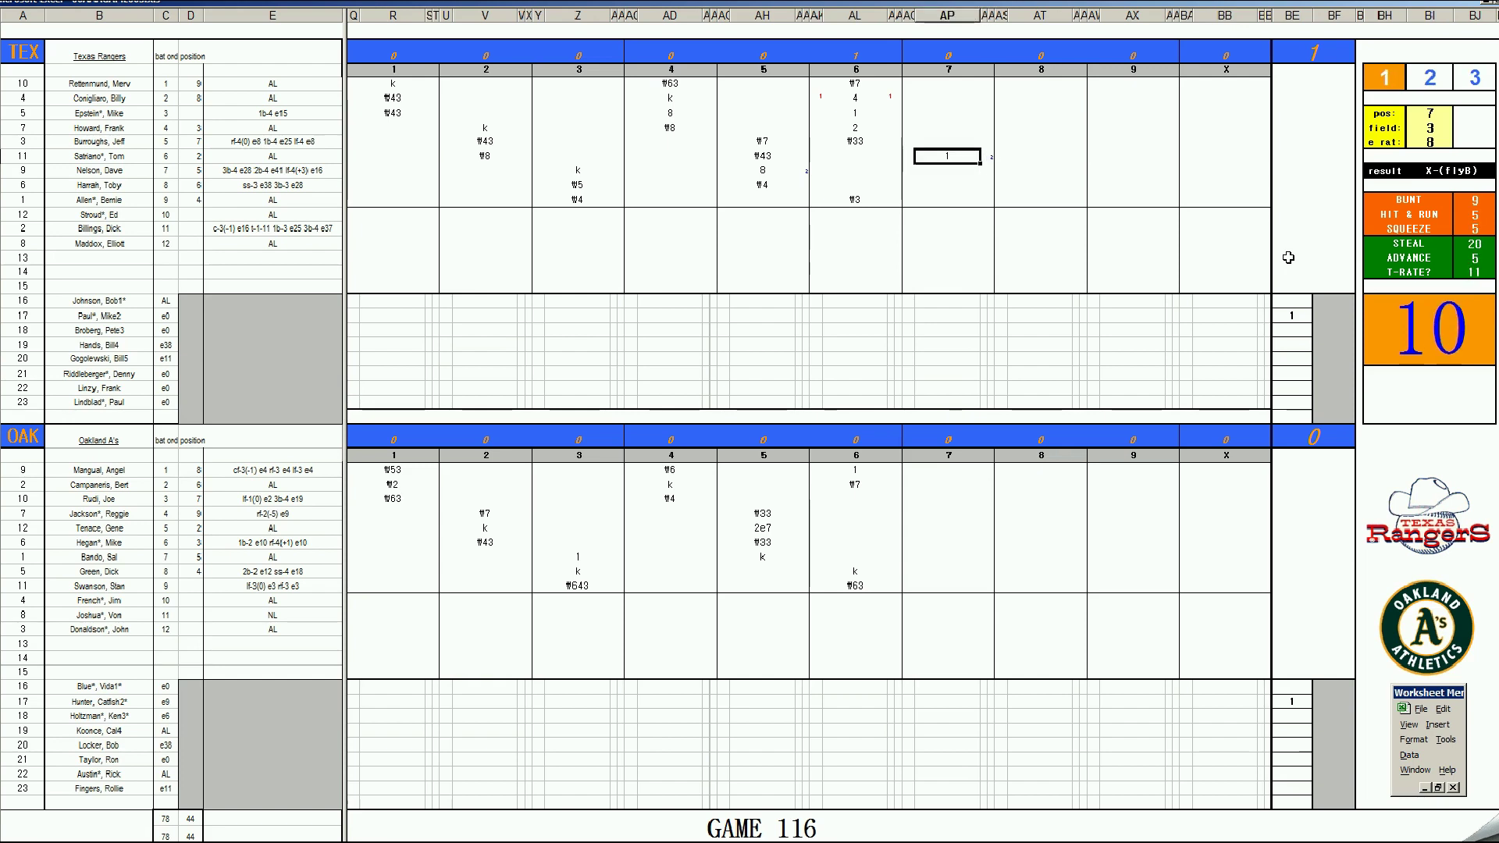
pyautogui.press('Down')
pyautogui.press('Down')
pyautogui.press('Down')
pyautogui.press('Down')
pyautogui.press('Down')
pyautogui.press('Down')
pyautogui.press('Down')
pyautogui.press('Down')
pyautogui.press('Down')
pyautogui.press('Down')
pyautogui.write('e2')
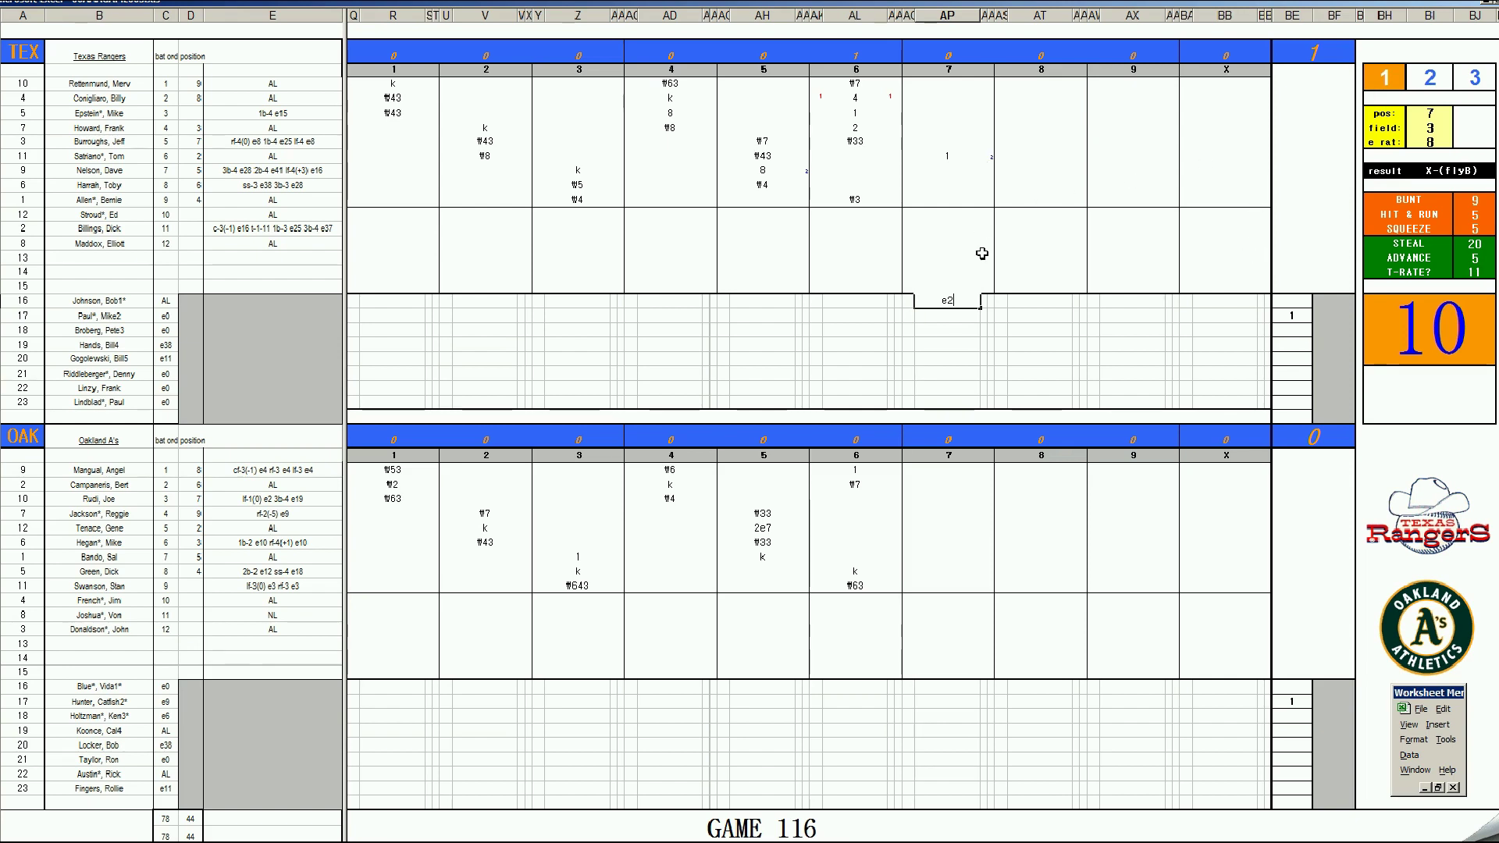
# - Add #5, a 1 with a small 2 note, and #122 to the Rangers' seventh inning
pyautogui.click(946, 171)
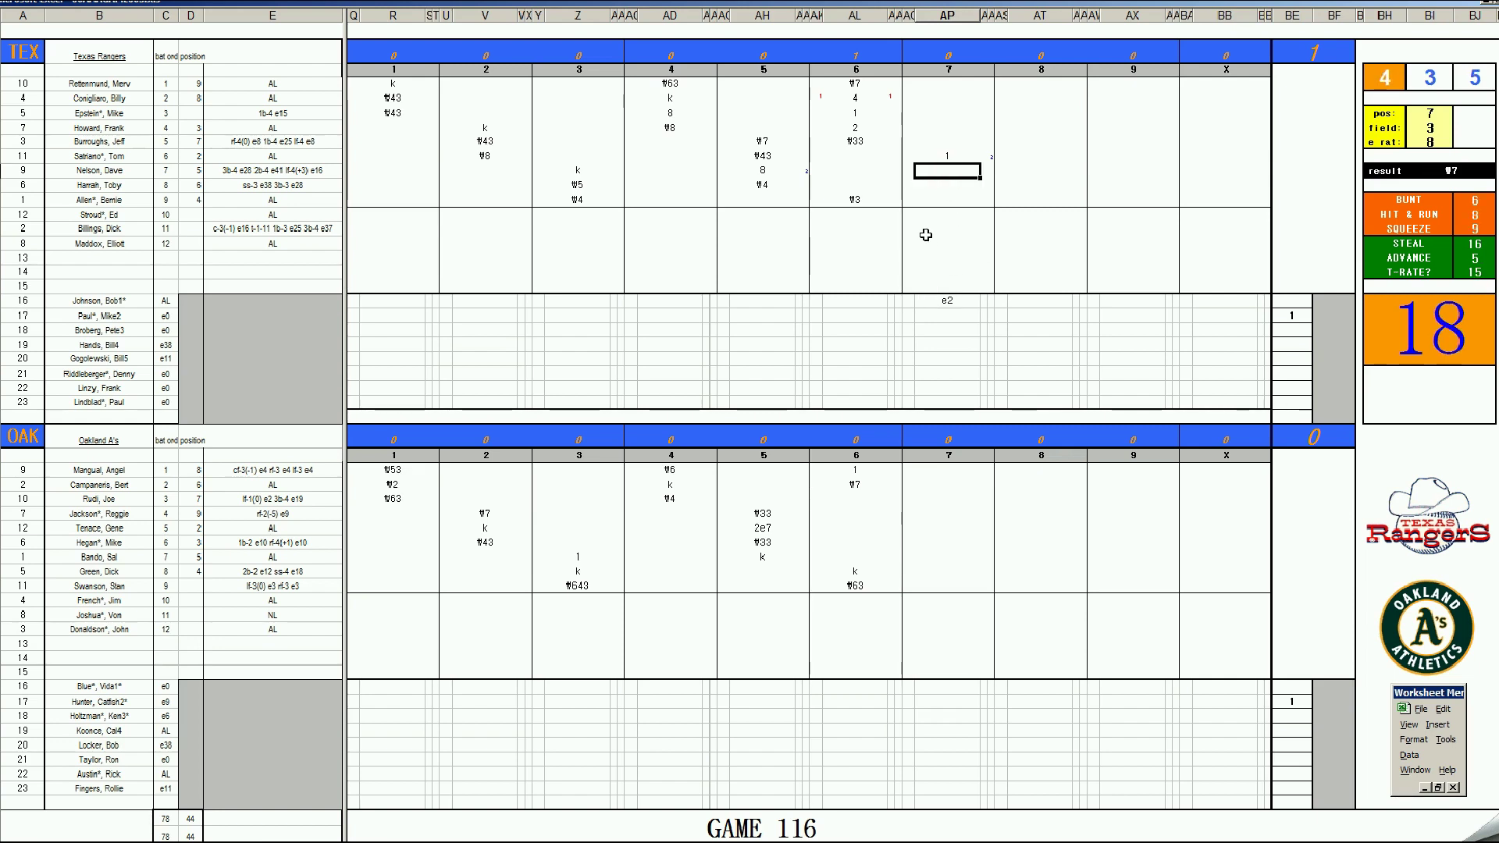
pyautogui.write('#5')
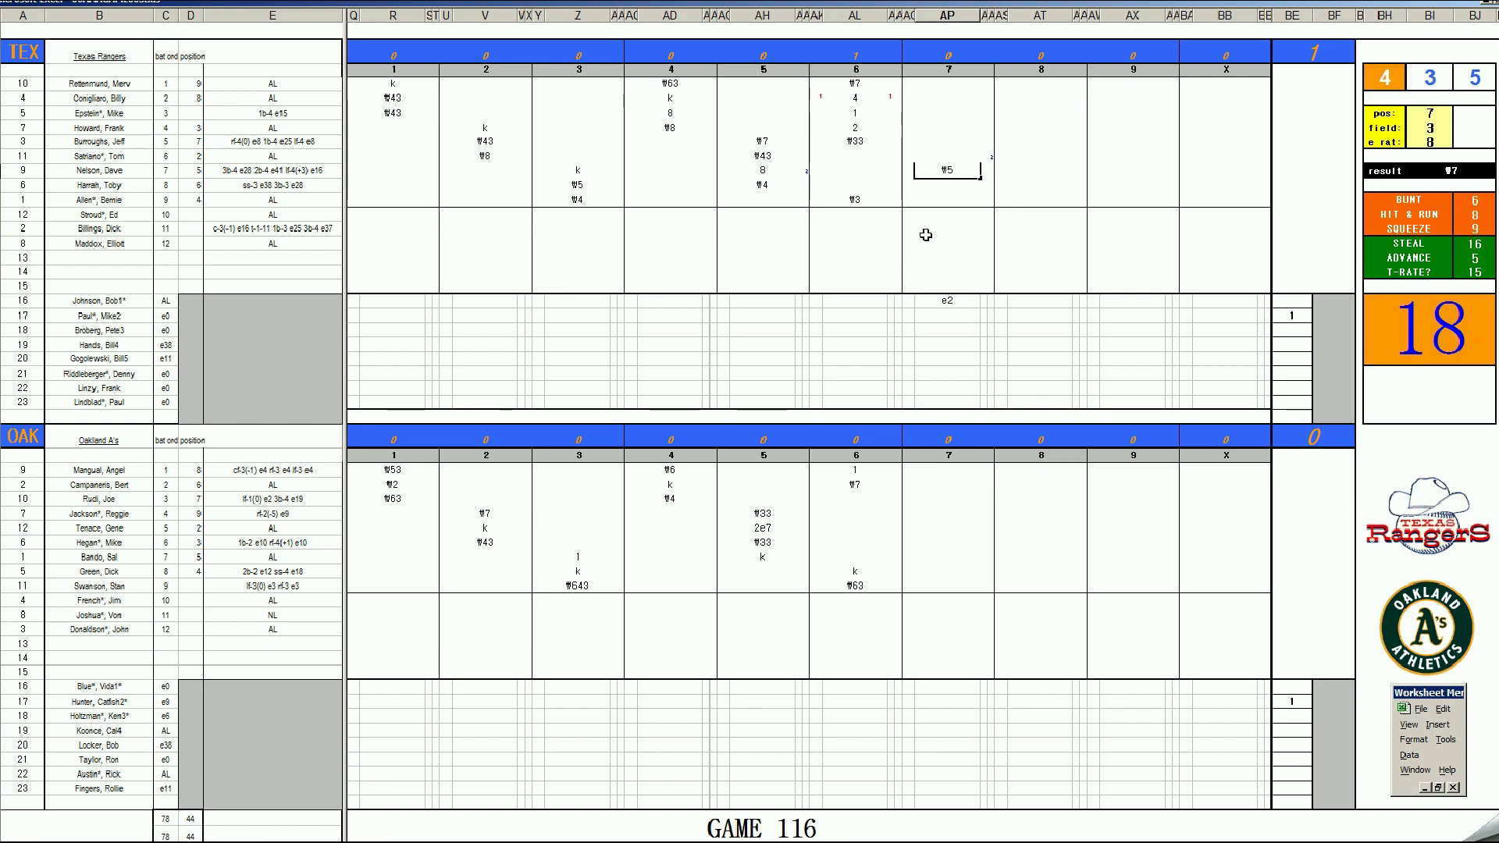
pyautogui.press('Up')
pyautogui.write('1')
pyautogui.press('Right')
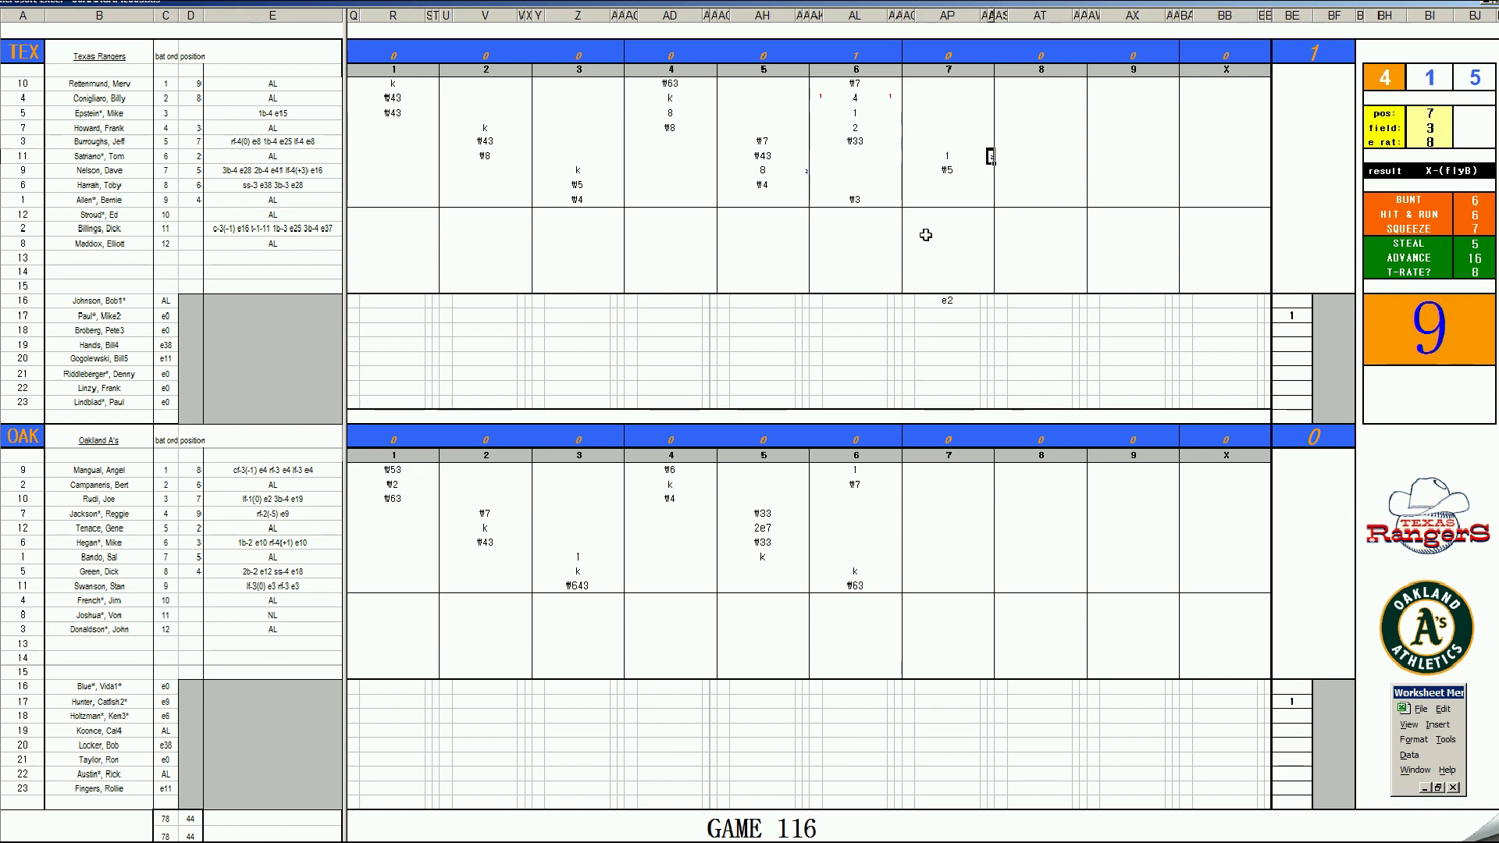
pyautogui.press('Down')
pyautogui.press('Down')
pyautogui.press('Down')
pyautogui.press('Down')
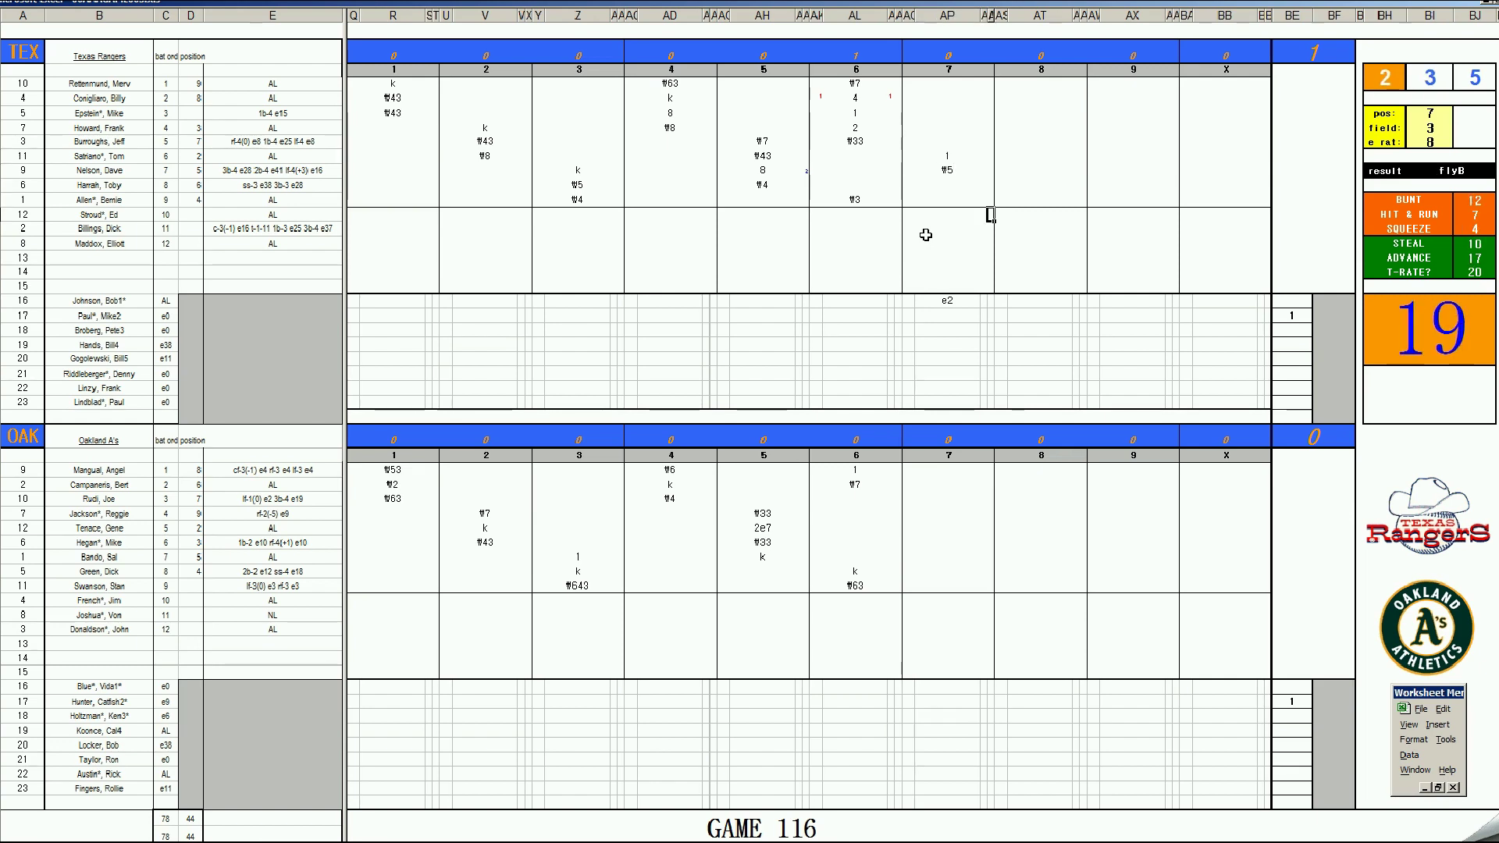
pyautogui.write('2')
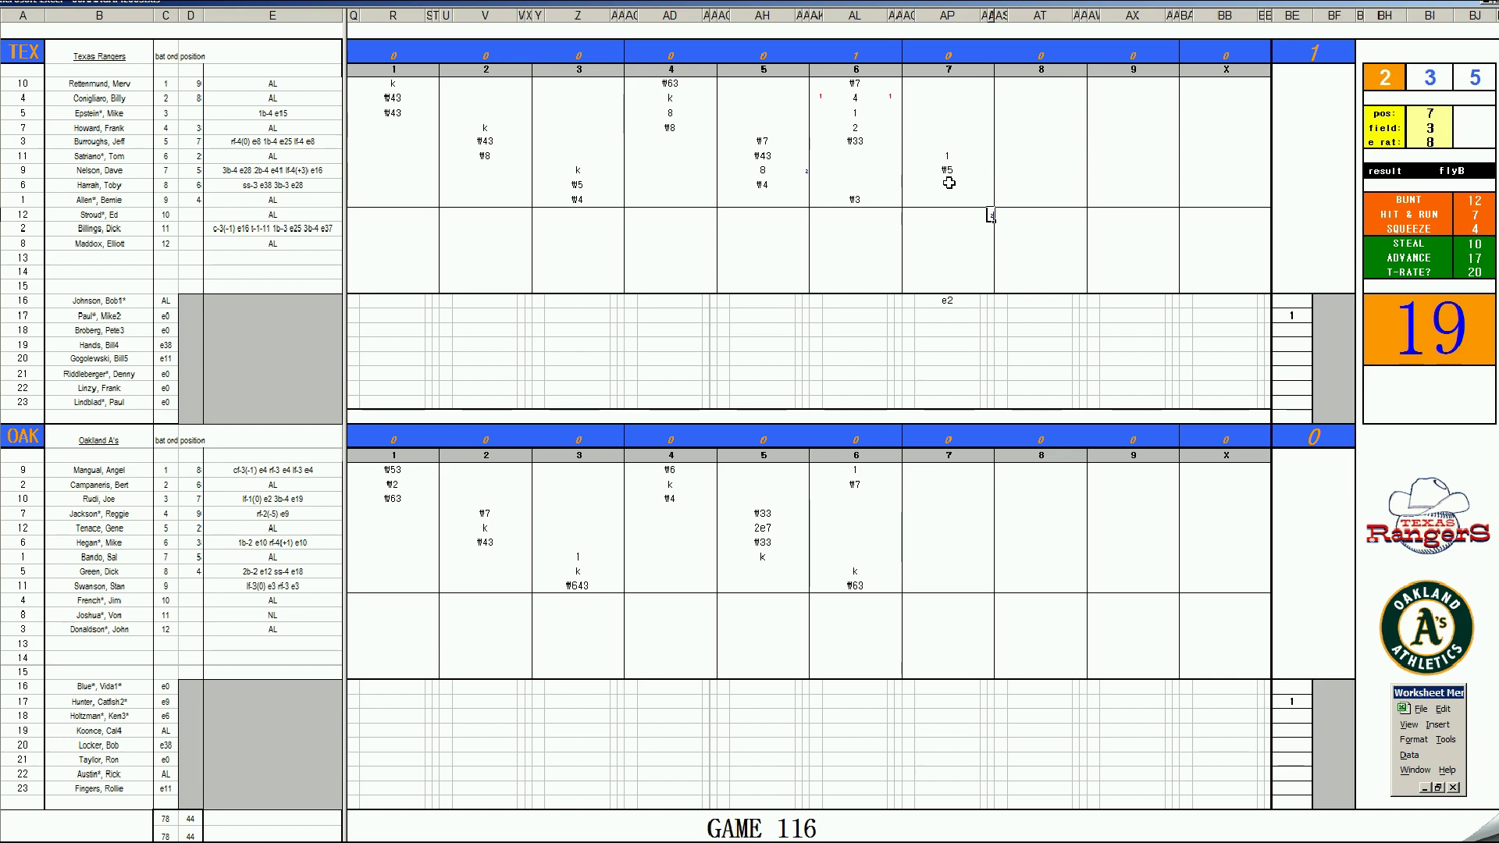
pyautogui.click(948, 183)
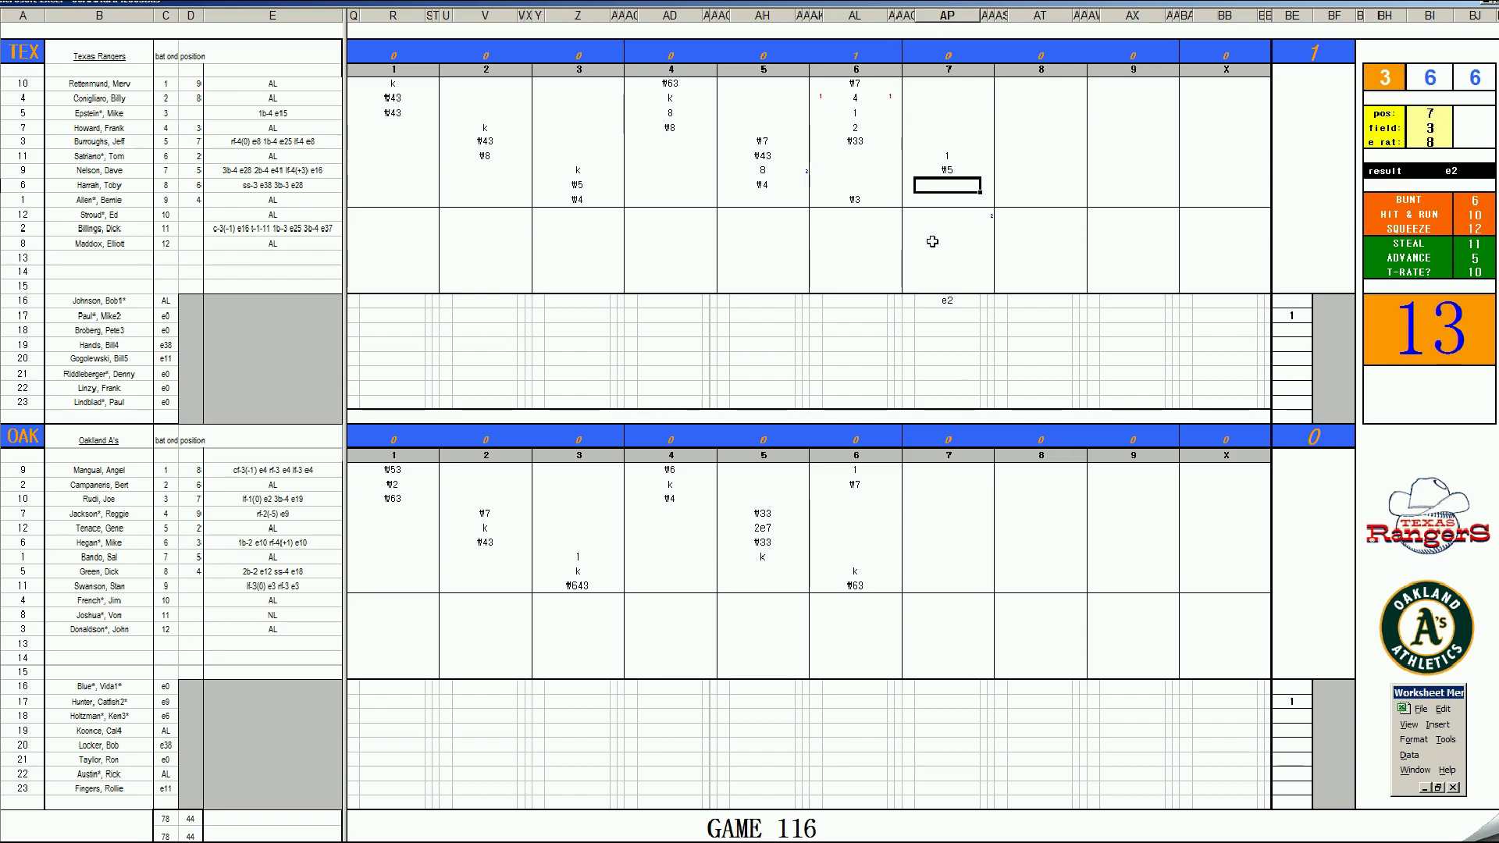
pyautogui.write('#122')
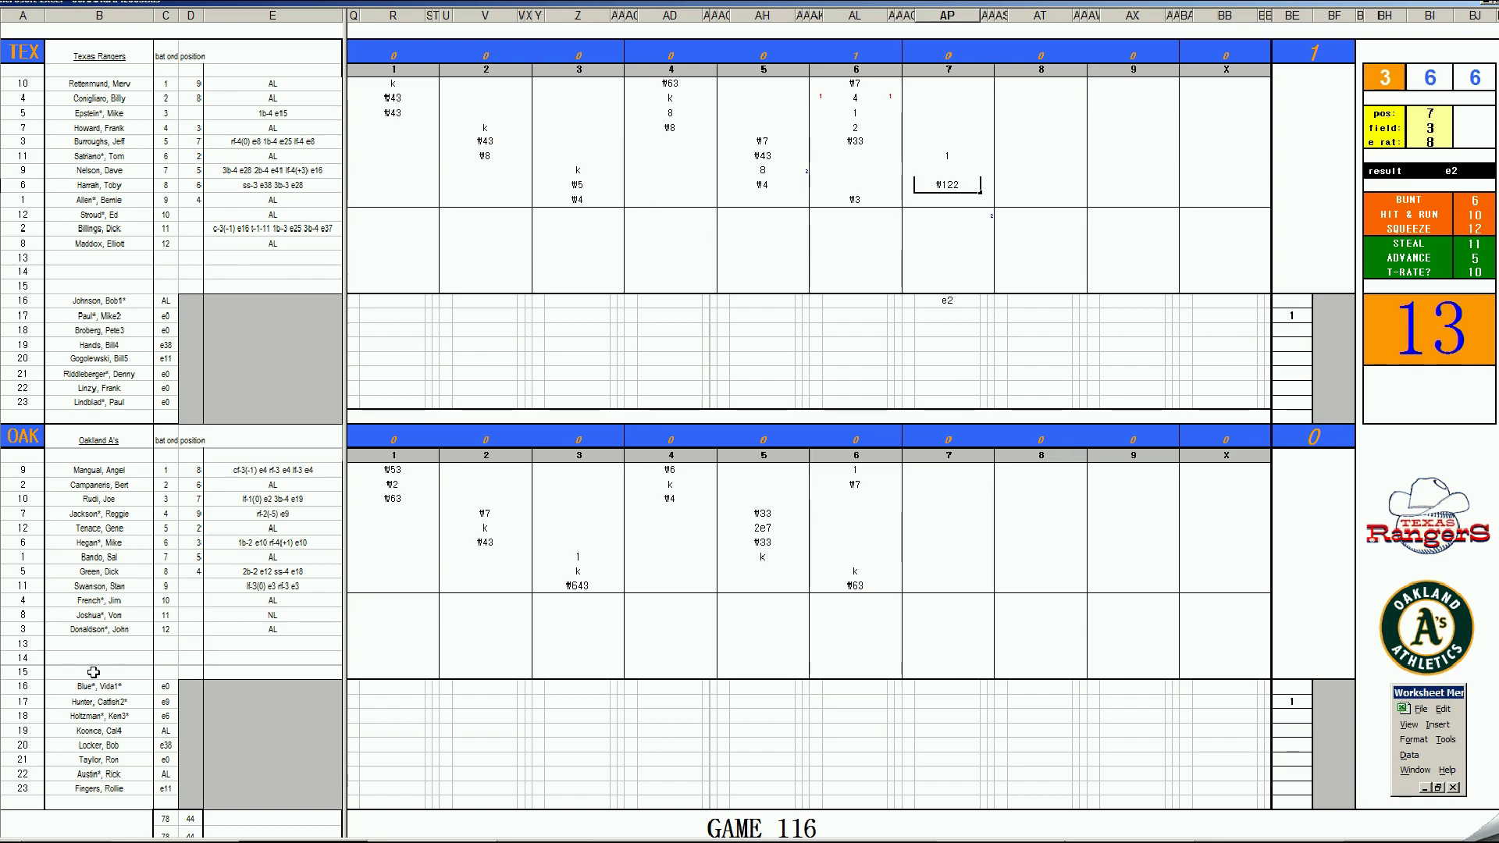
pyautogui.click(238, 702)
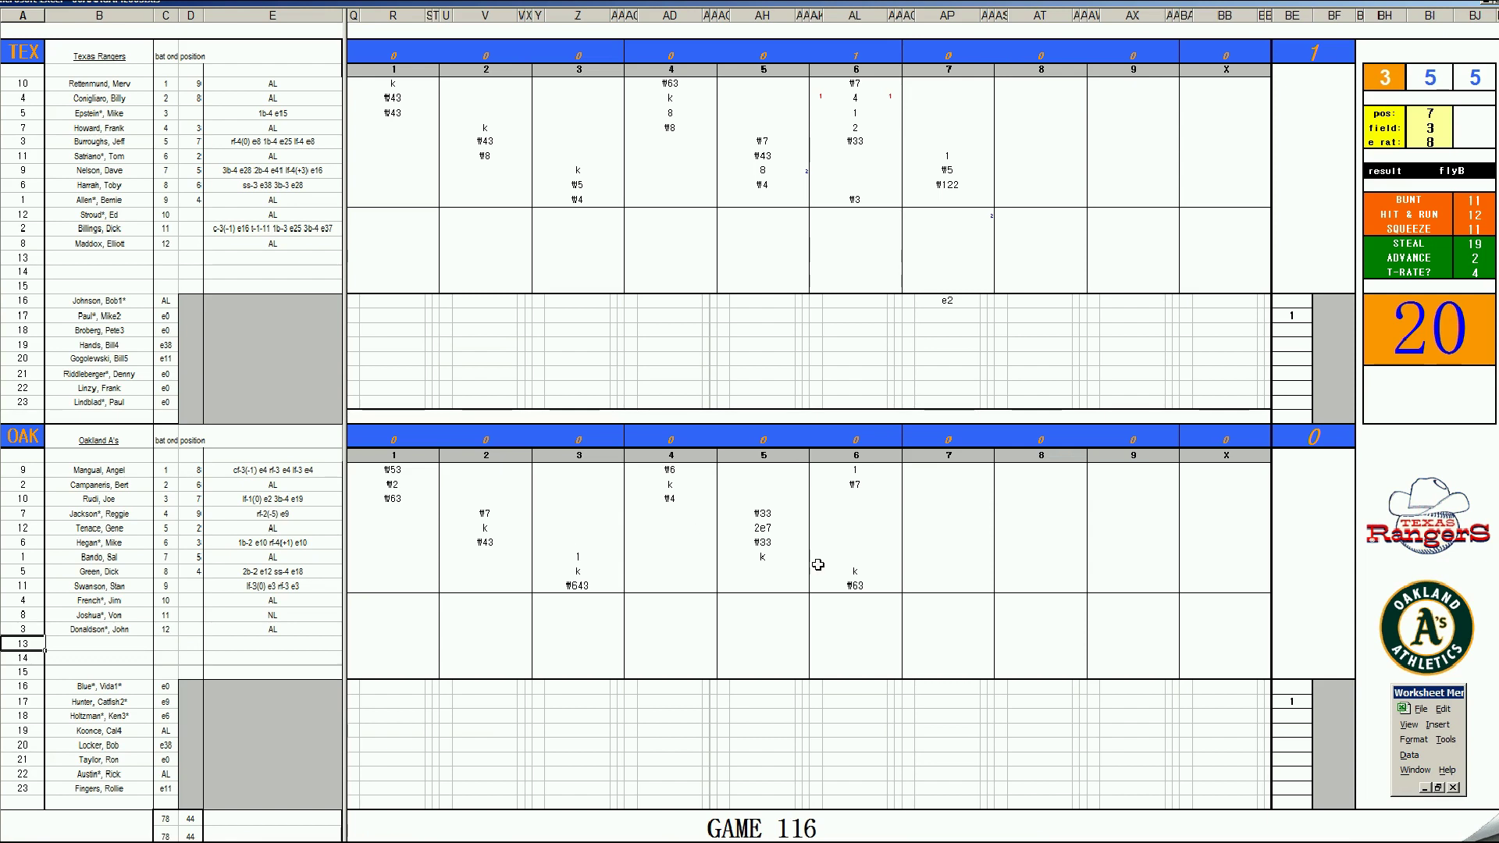
# - Enter #7, 8 and k in the Oakland inning-7 column, plus an s lower down
pyautogui.click(919, 498)
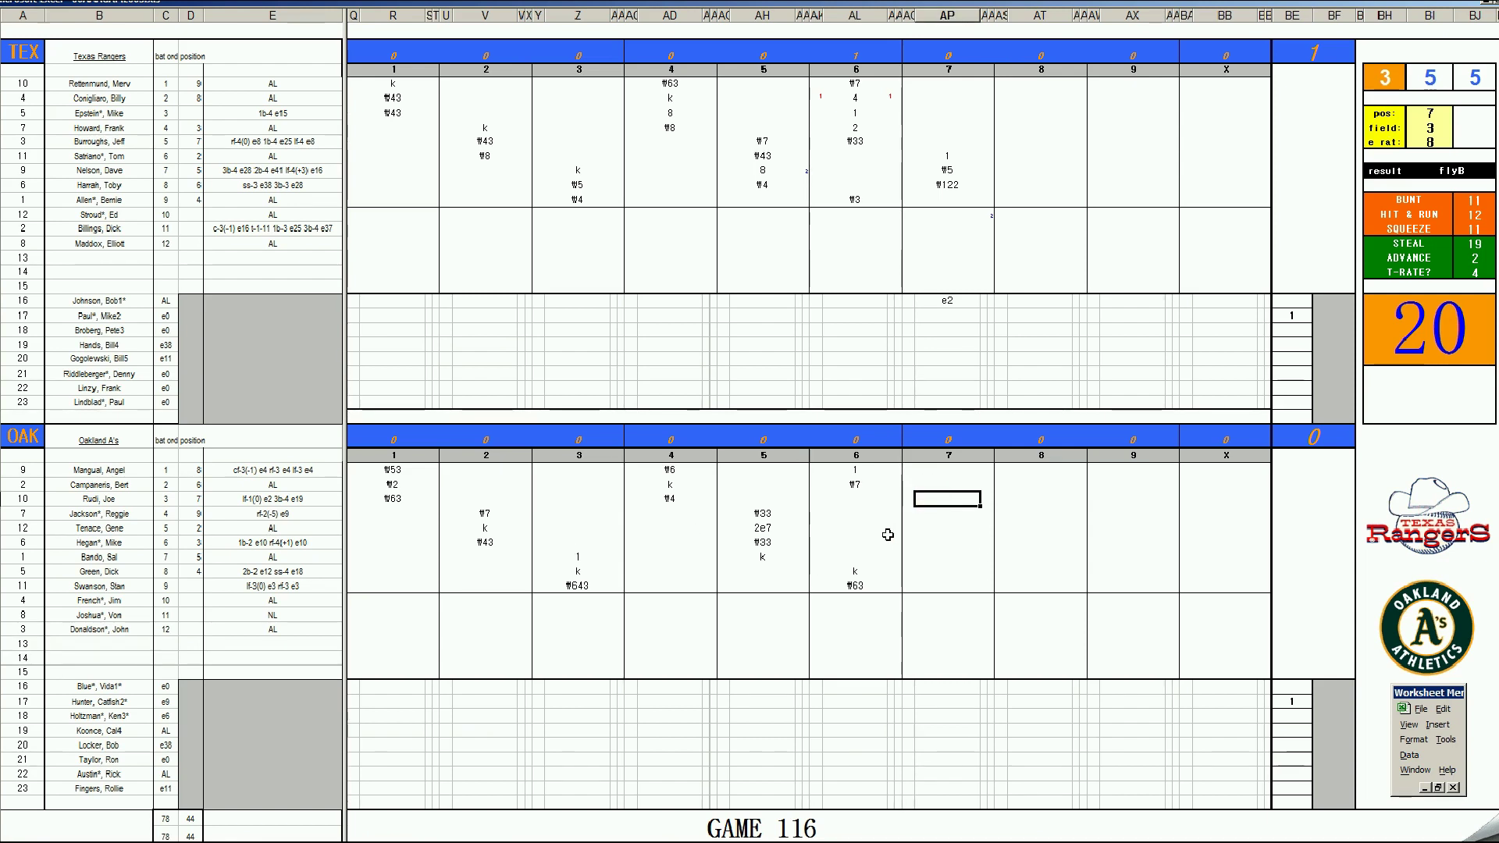
pyautogui.write('#7')
pyautogui.press('Return')
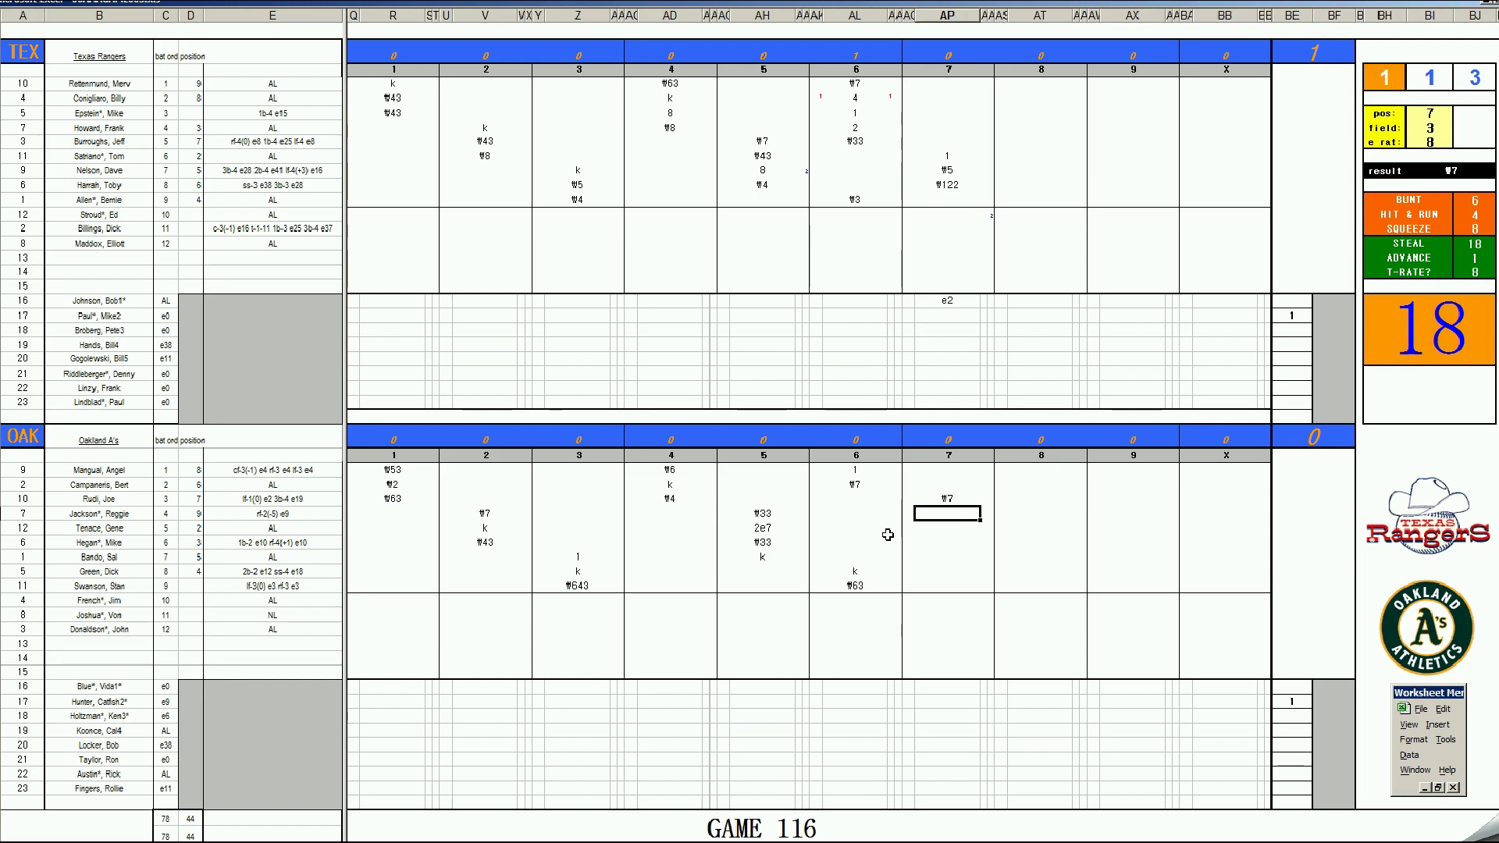
pyautogui.write('8')
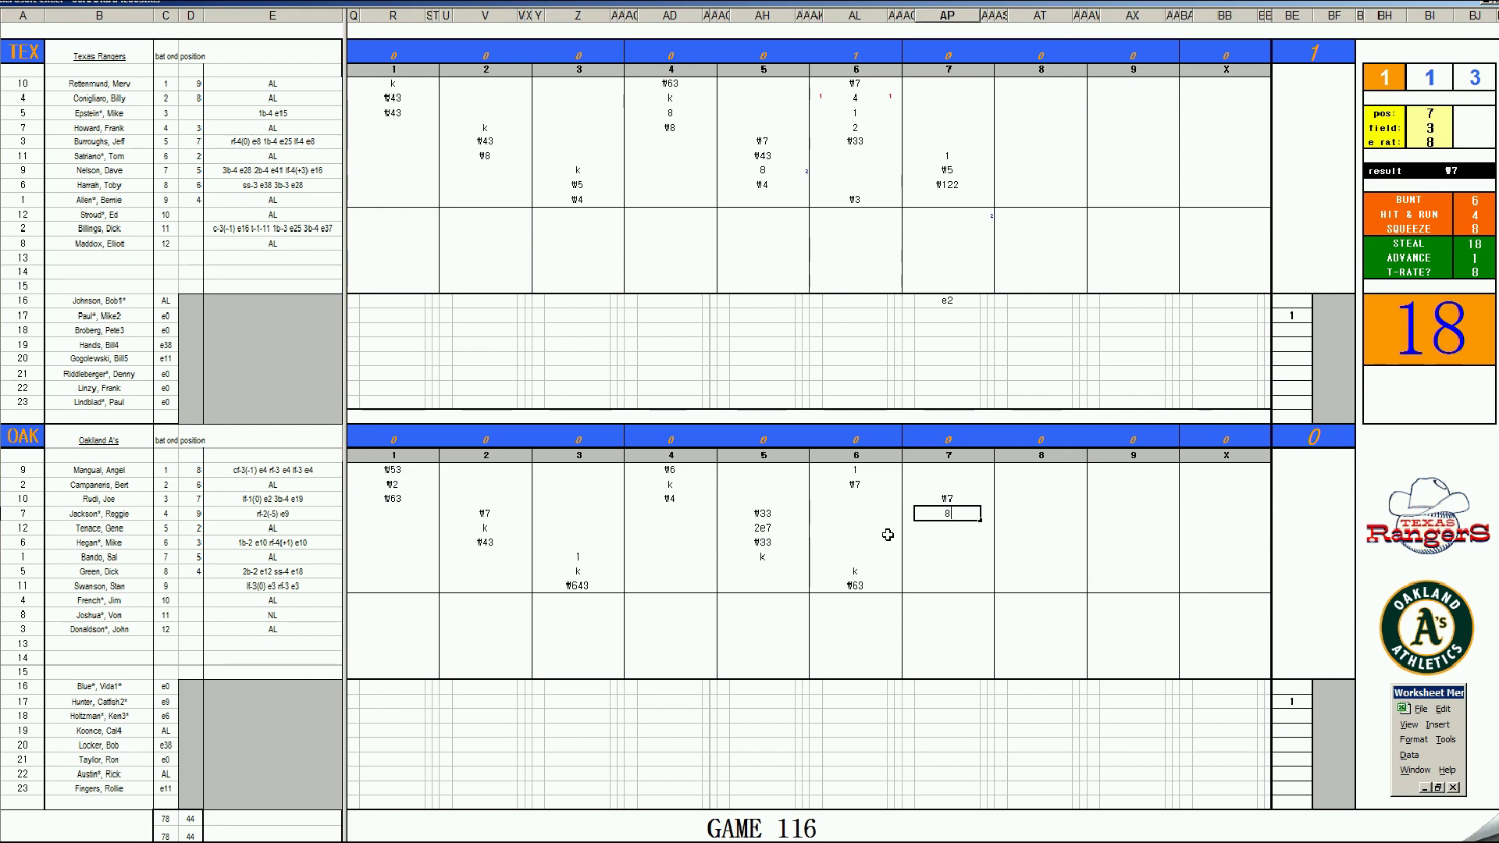
pyautogui.press('Return')
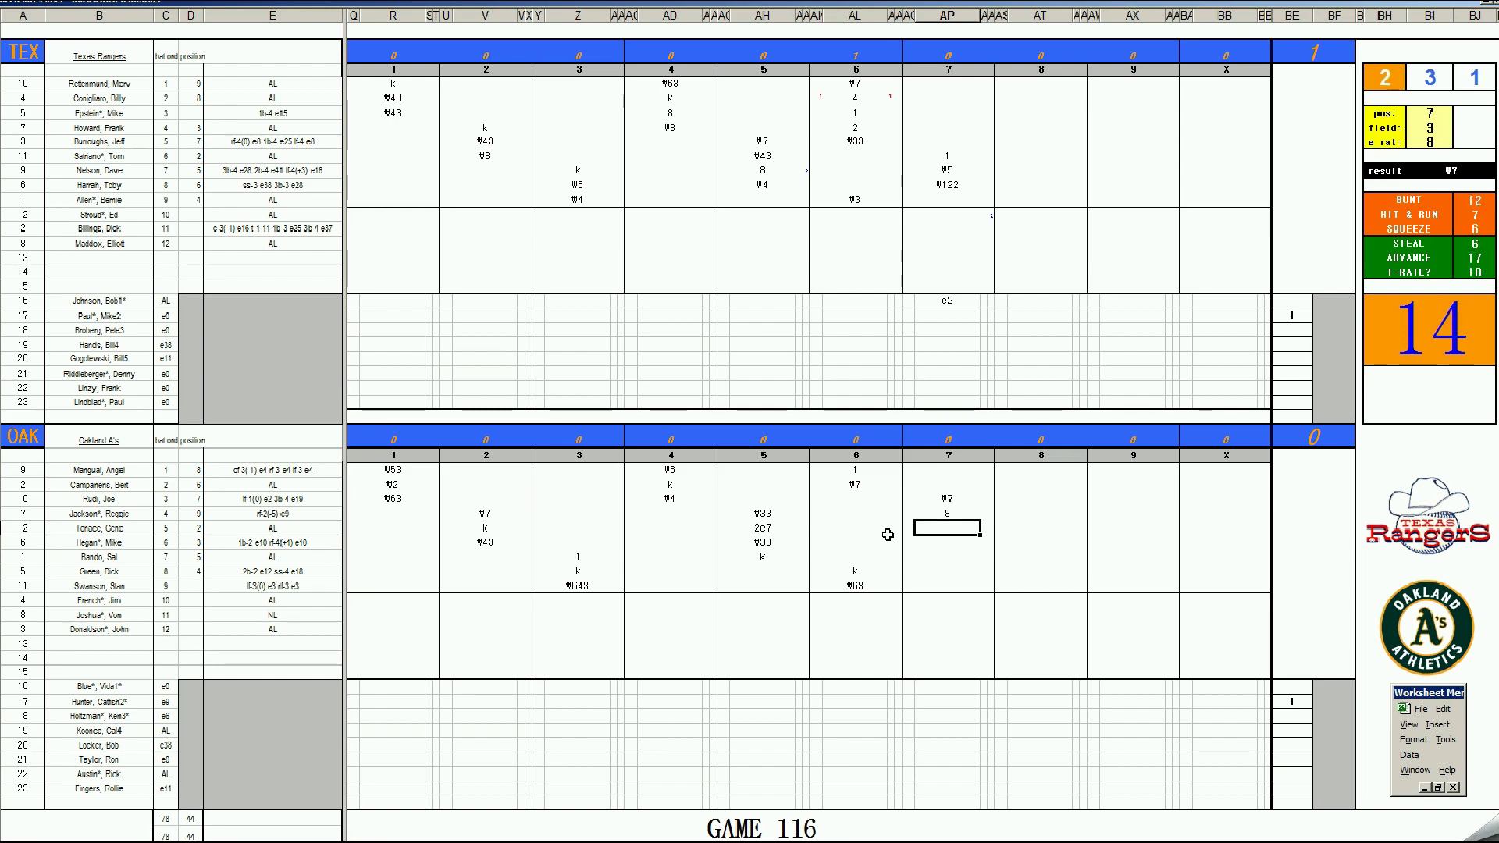
pyautogui.write('k')
pyautogui.press('Return')
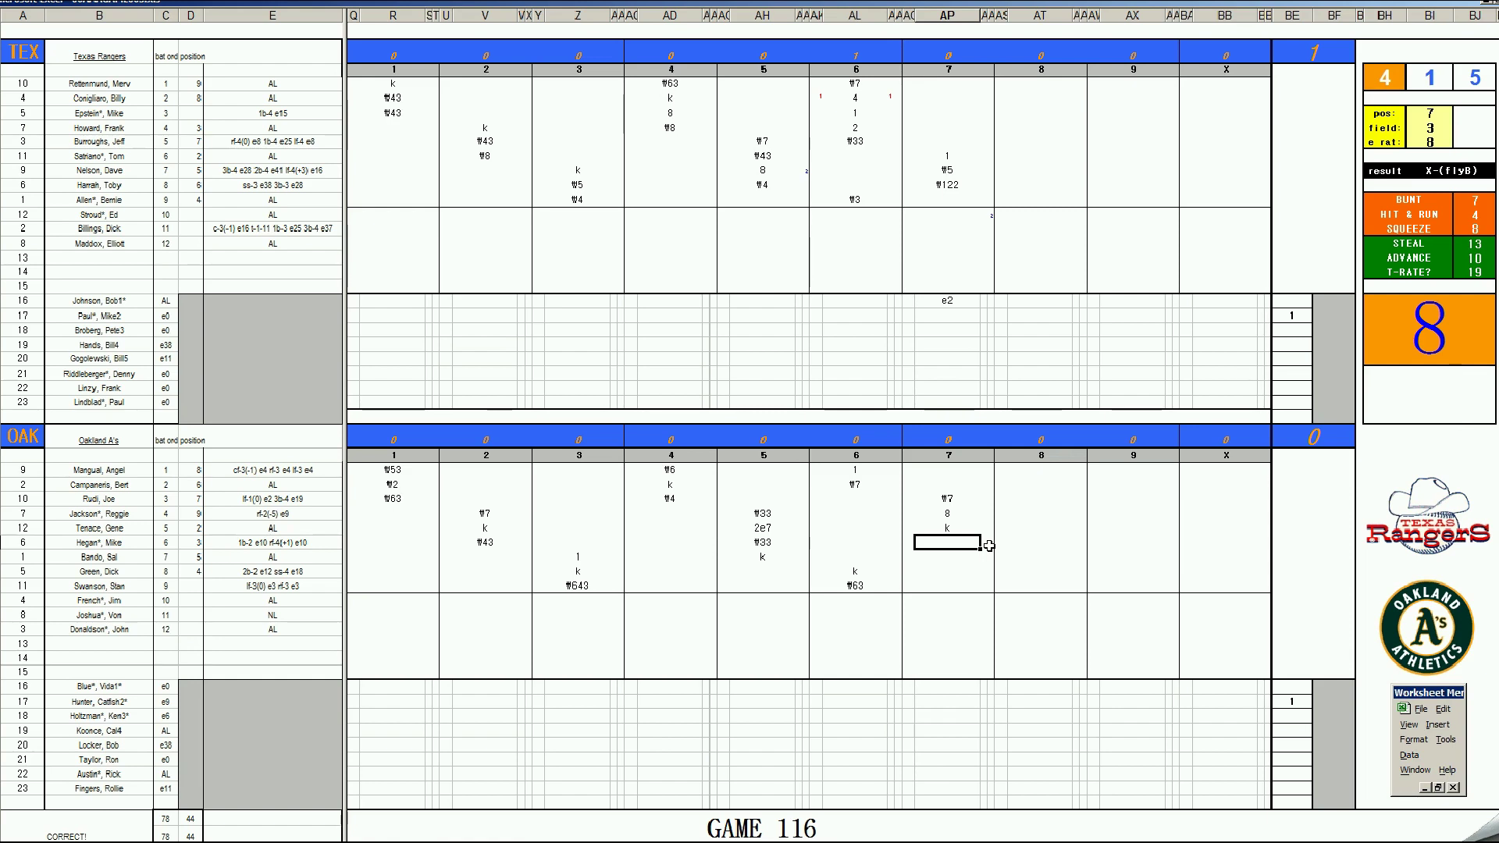
pyautogui.click(947, 686)
pyautogui.write('s')
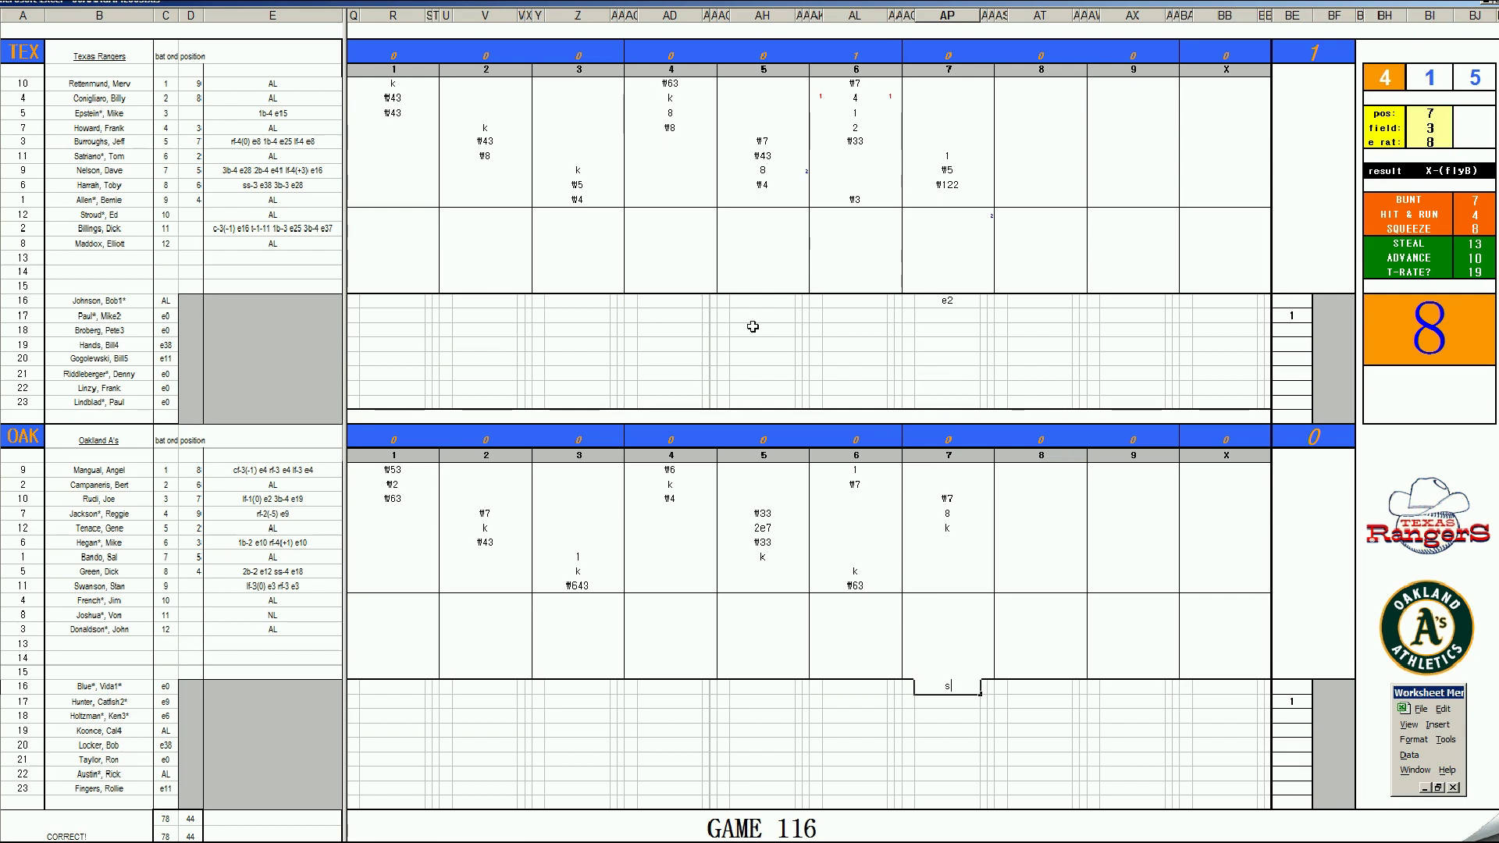
# - Commit the s, then enter #8, #63 and #6 in the Texas inning-8 column
pyautogui.click(1029, 201)
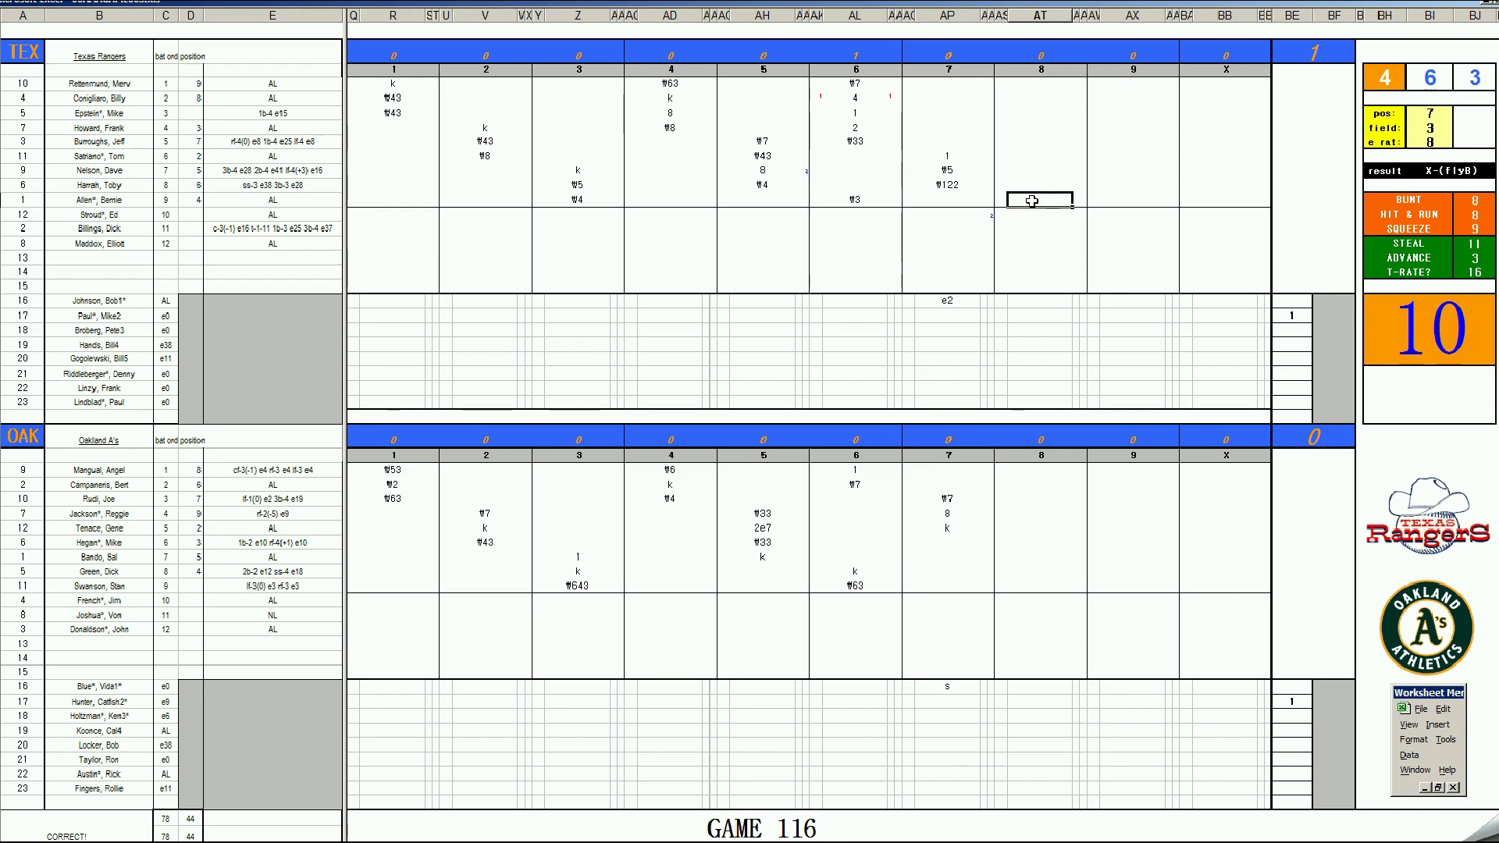
pyautogui.write('#8')
pyautogui.press('Return')
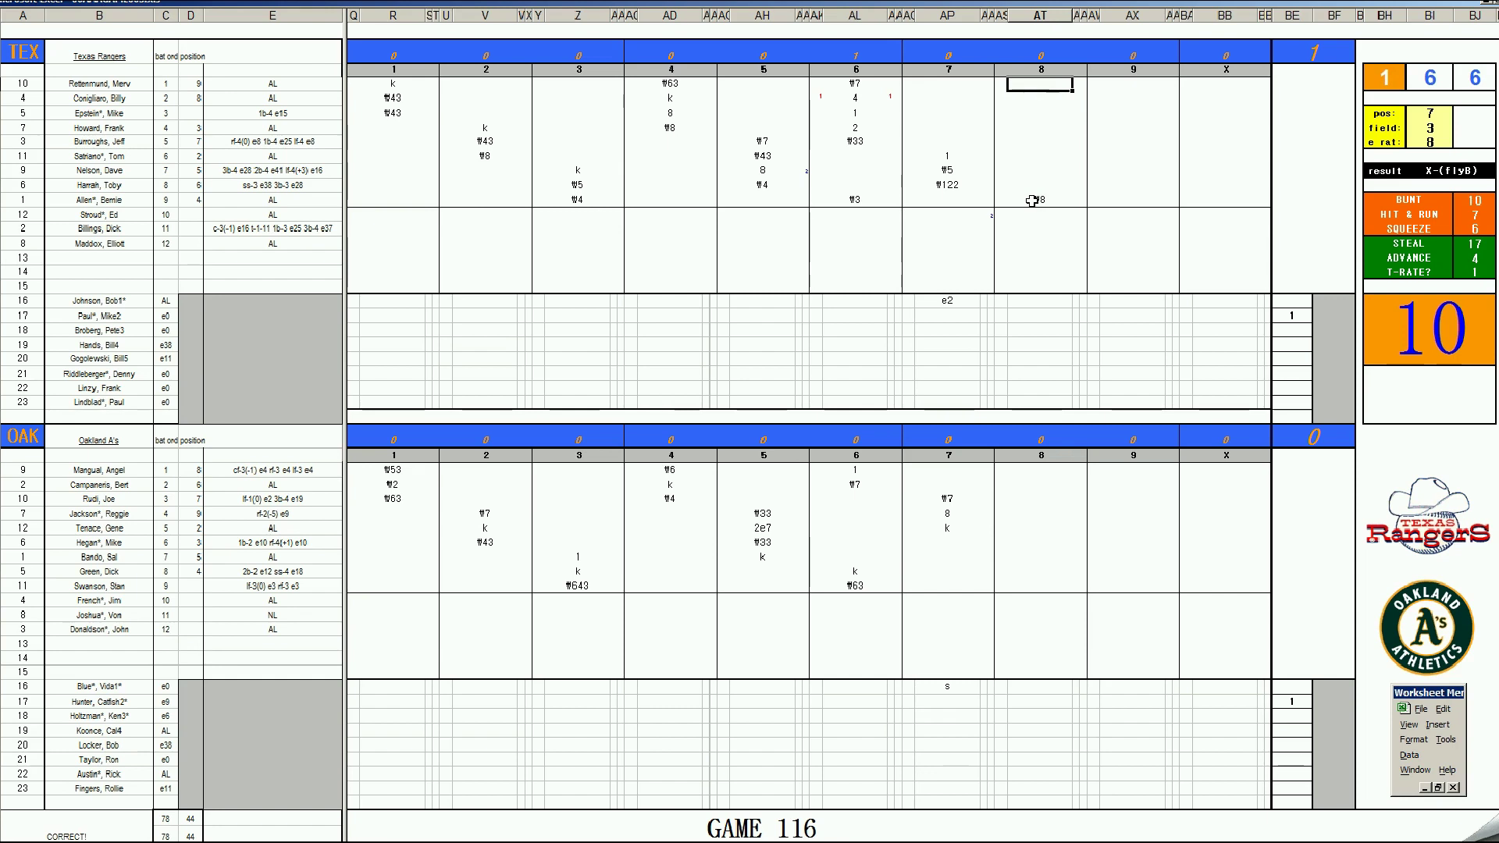
pyautogui.write('#63')
pyautogui.press('Return')
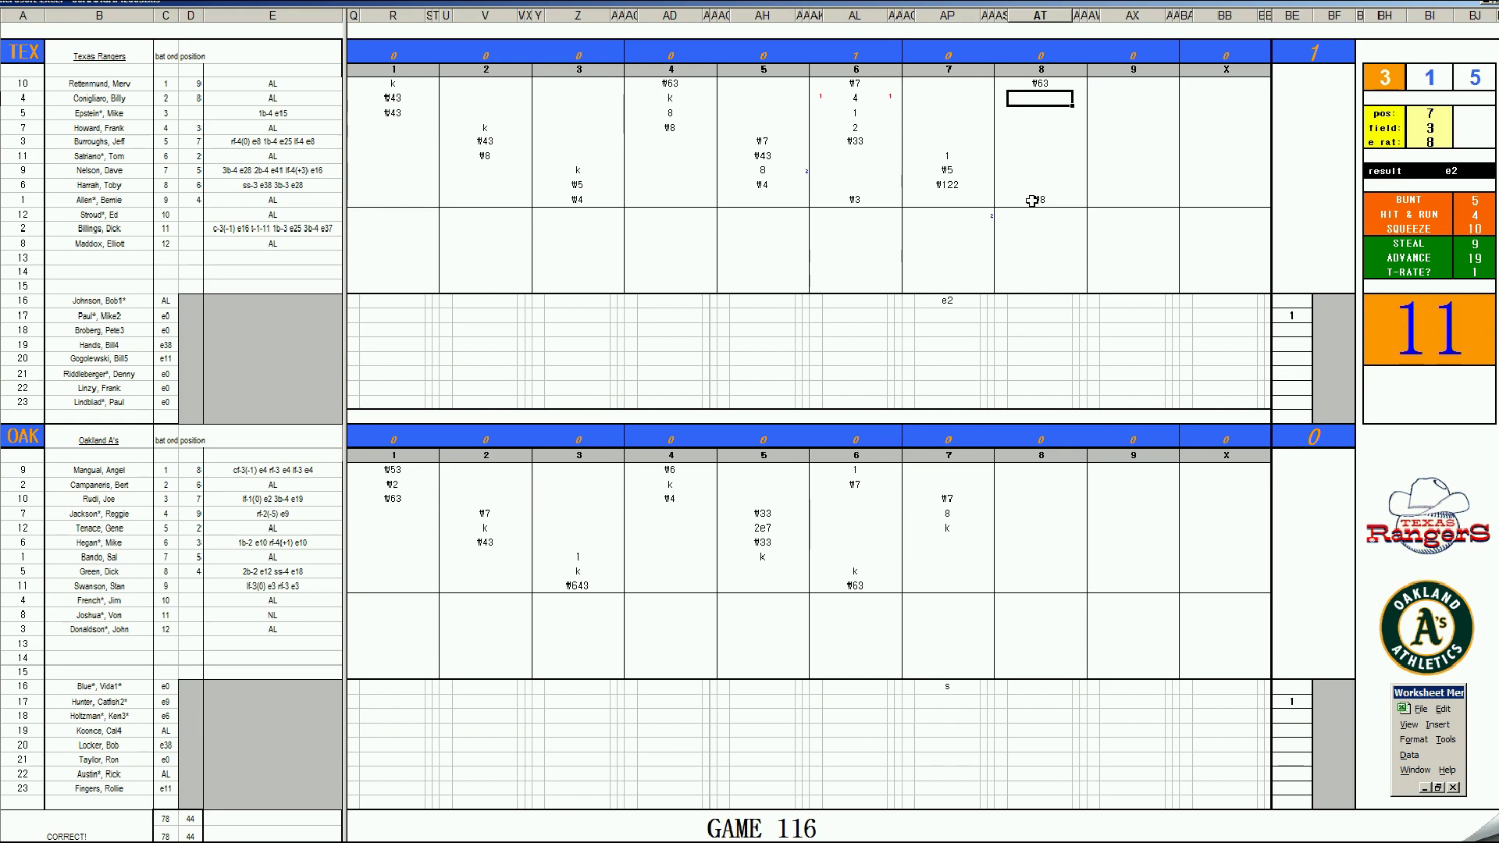
pyautogui.write('#6')
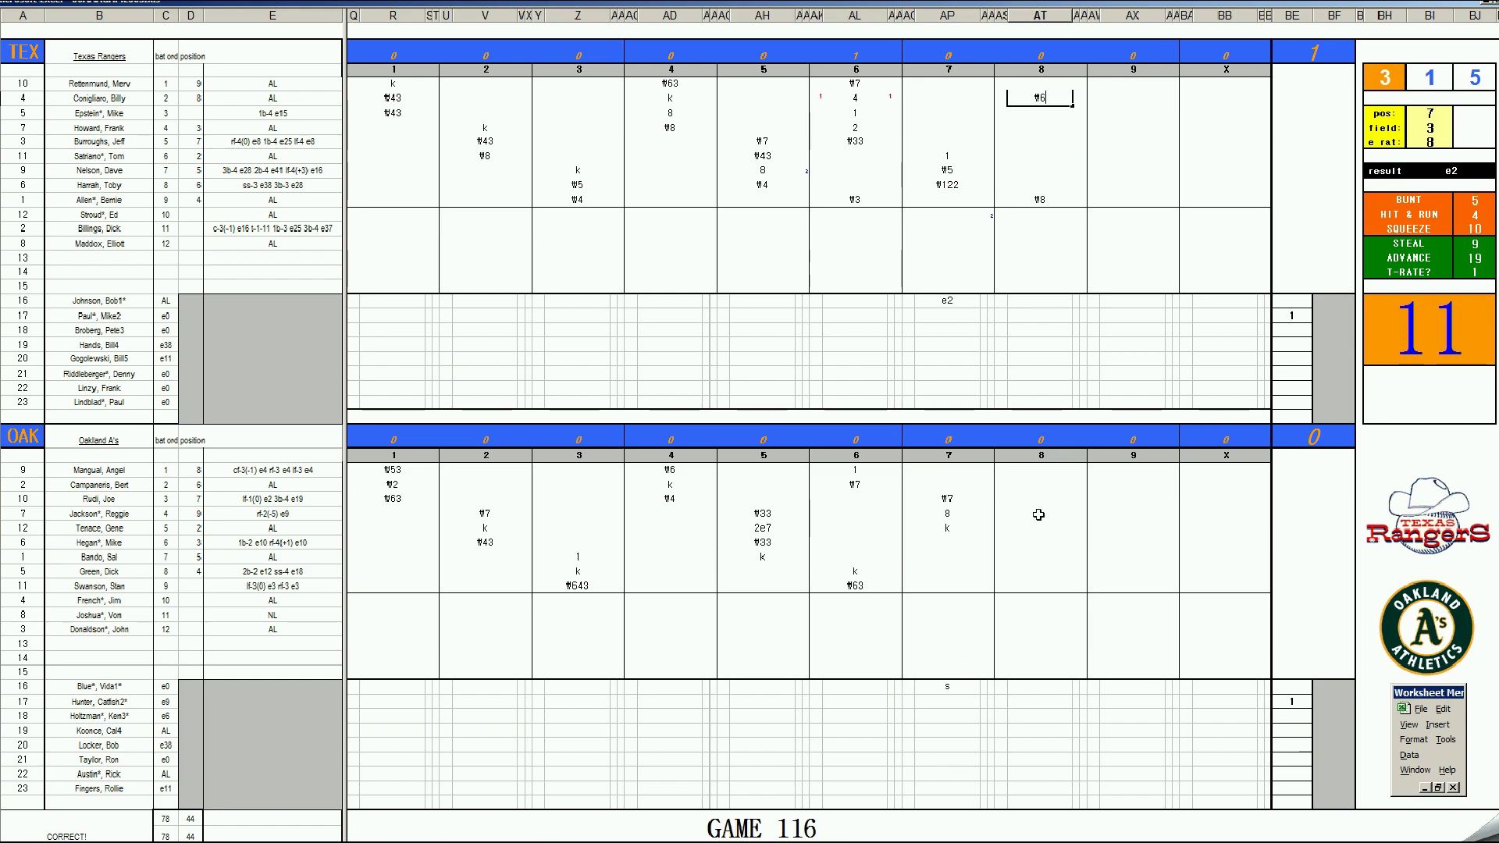
# - Commit #6 and enter 8, #643 and #63 for Oakland's eighth-inning batters
pyautogui.click(1015, 546)
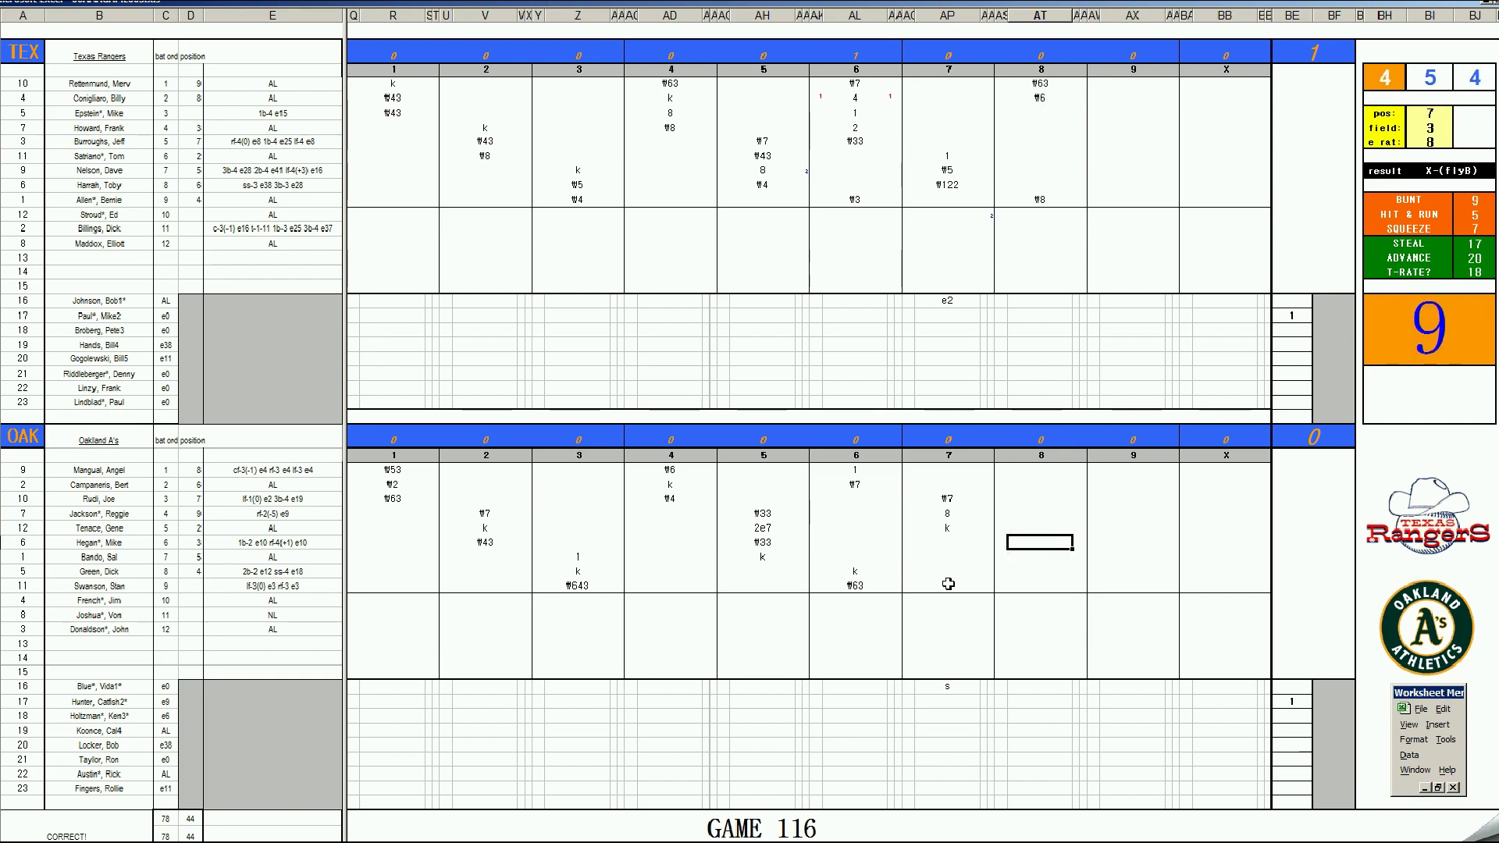
pyautogui.write('8')
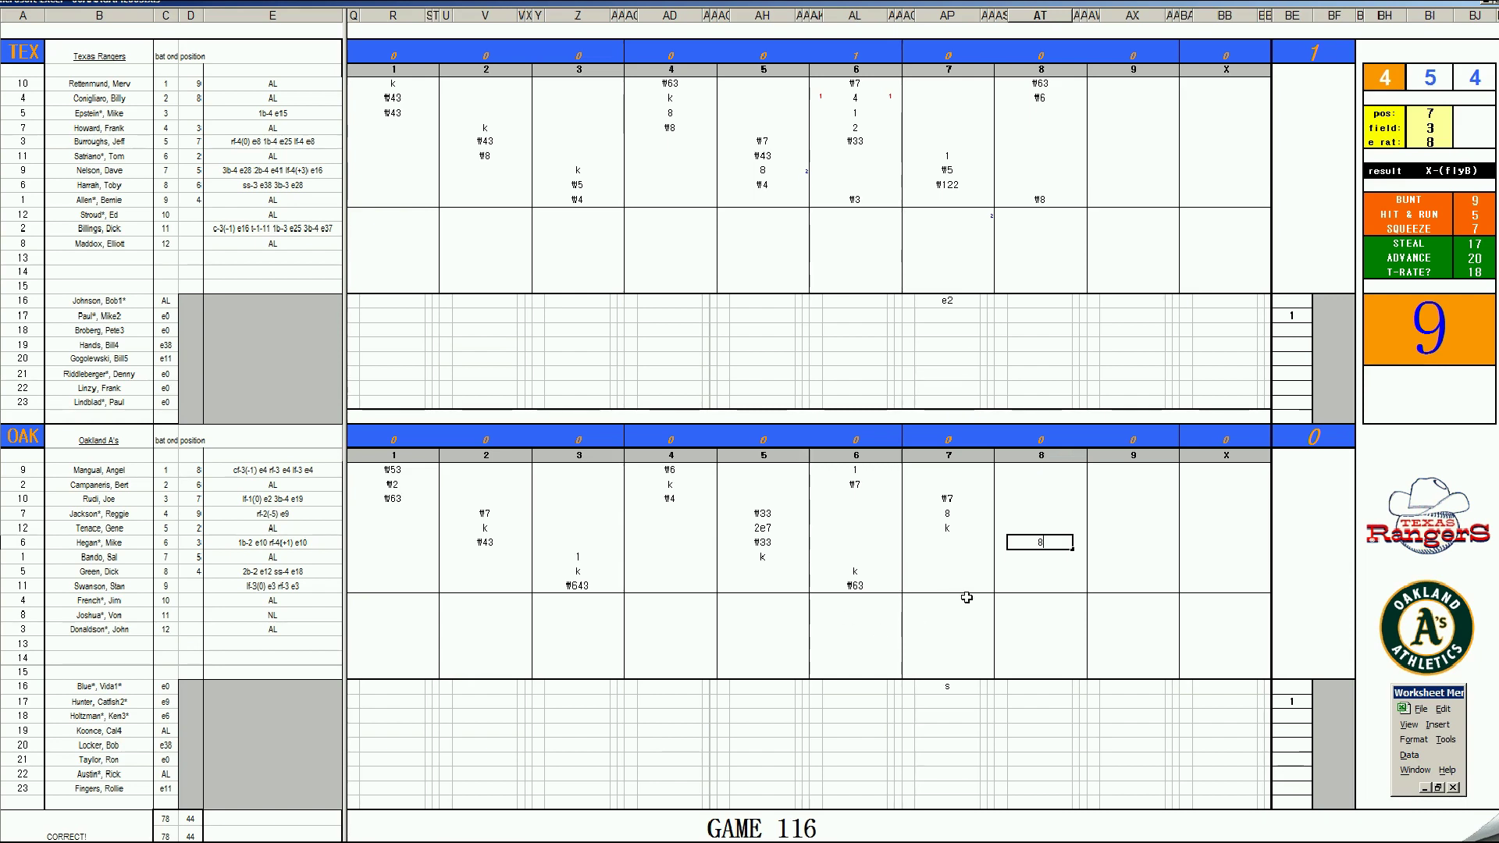
pyautogui.press('Return')
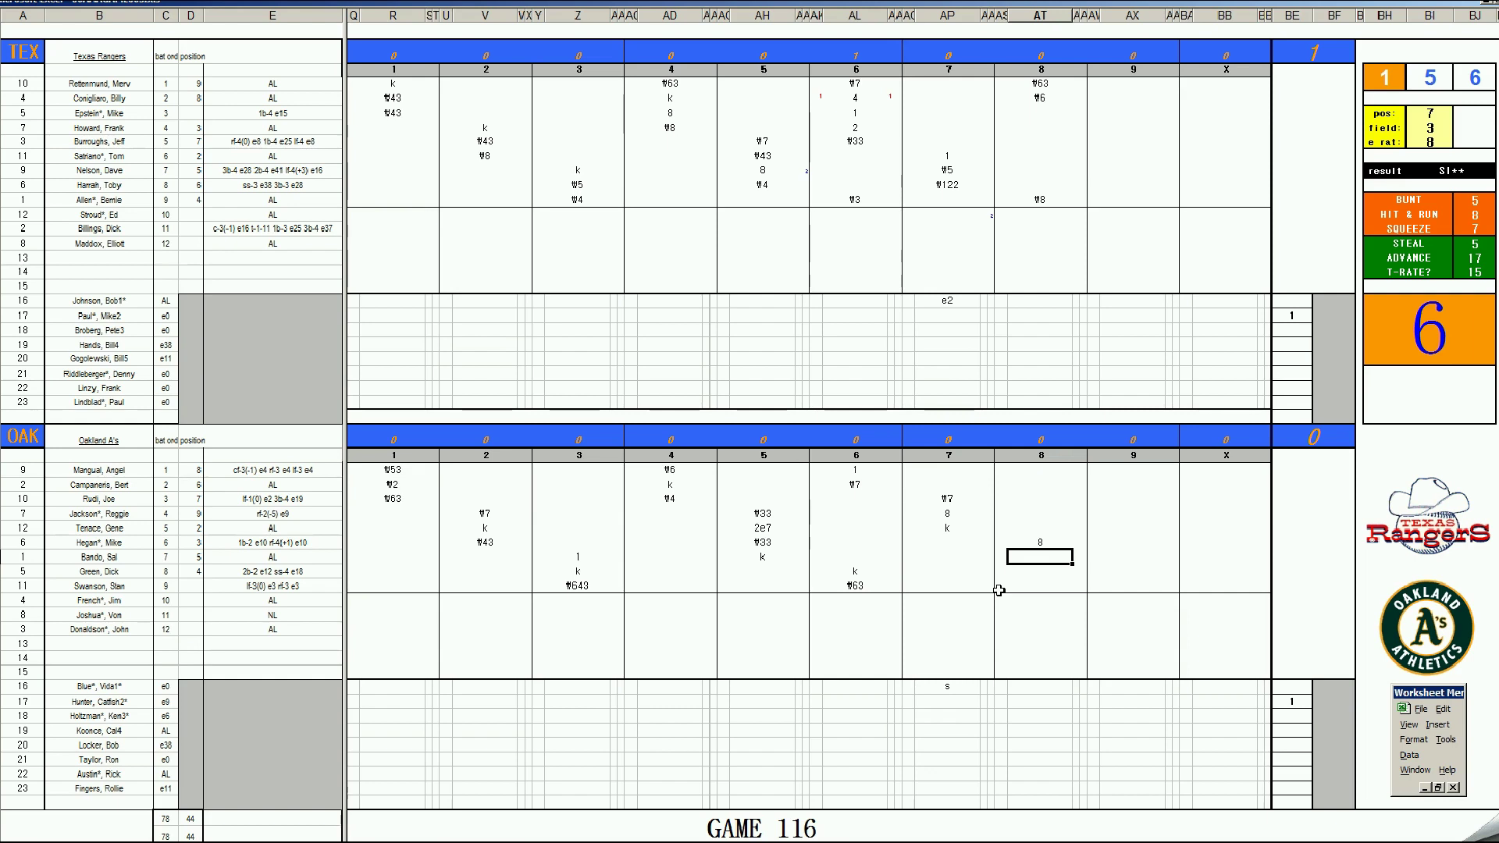
pyautogui.write('#643')
pyautogui.press('Return')
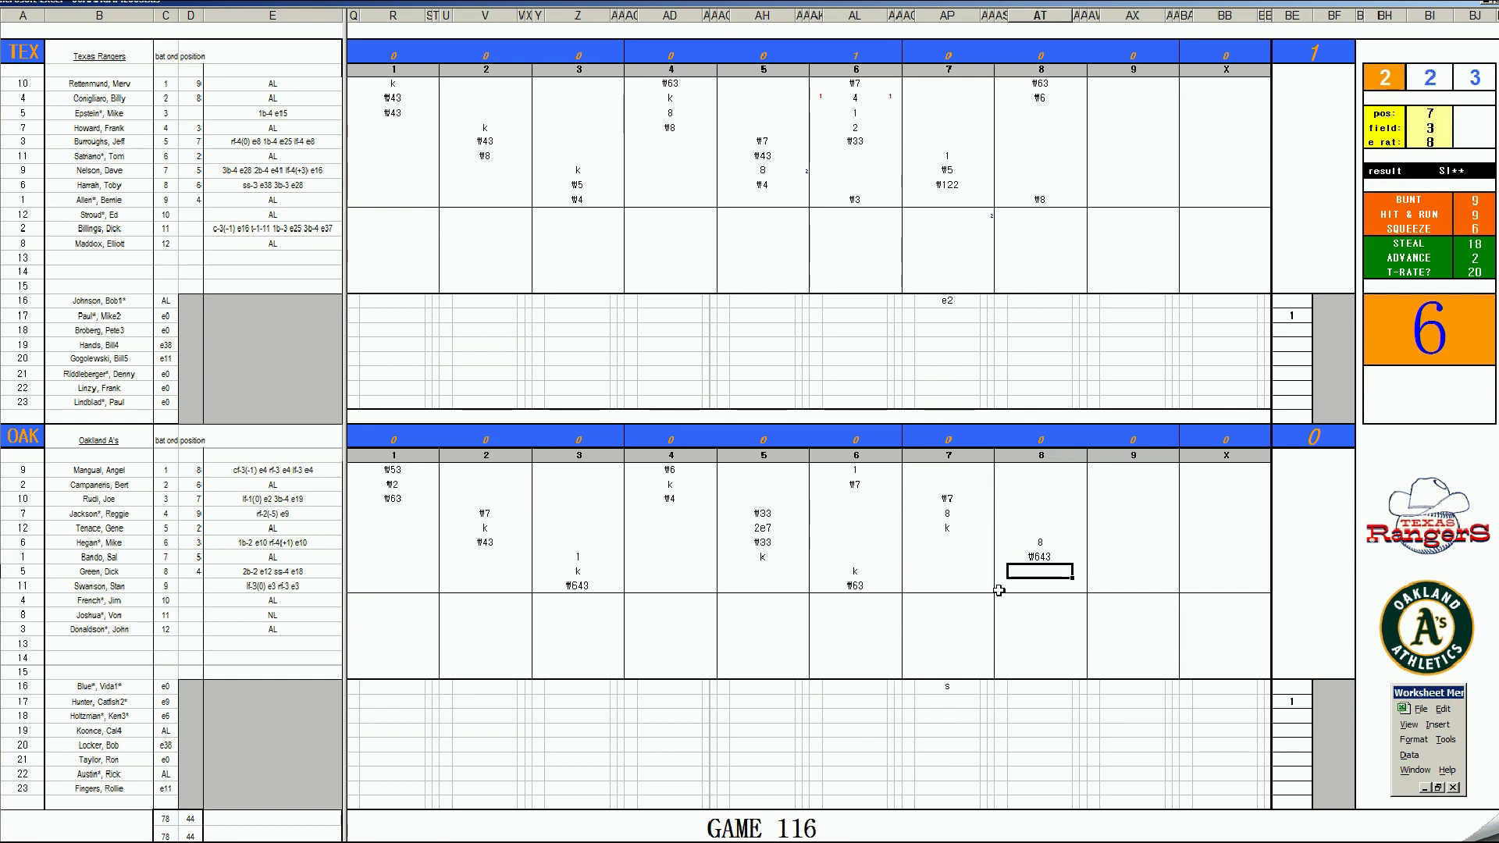
pyautogui.write('#63')
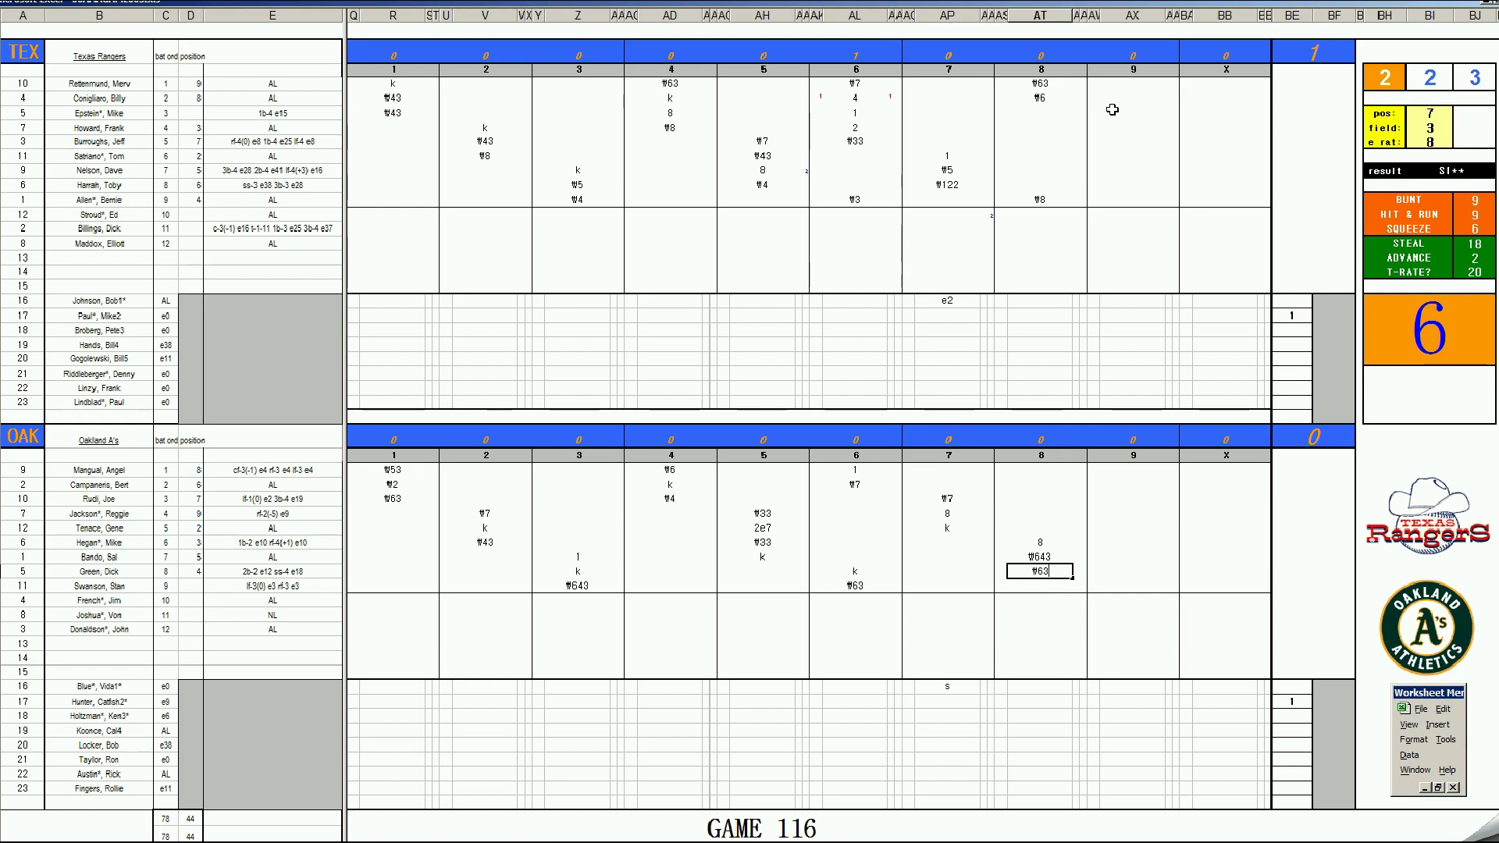
# - Reroll the dice for Texas's ninth and record the #63 out in column AX
pyautogui.click(1130, 233)
pyautogui.press('F9')
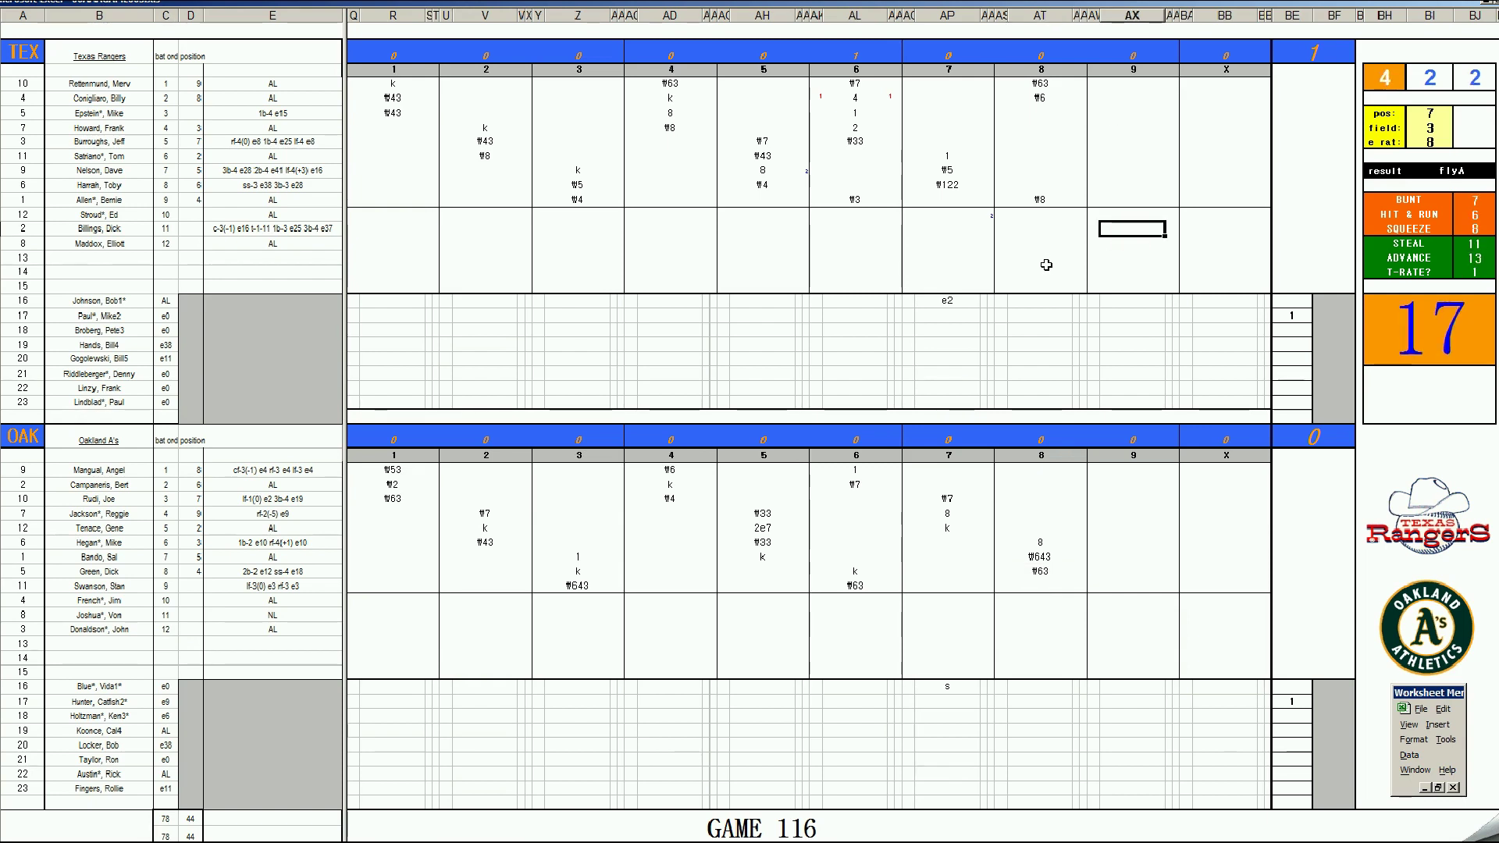
pyautogui.press('F9')
pyautogui.click(1117, 112)
pyautogui.press('F9')
pyautogui.press('F9')
pyautogui.press('Down')
pyautogui.press('Down')
pyautogui.press('Down')
pyautogui.press('Down')
pyautogui.press('Down')
pyautogui.press('Down')
pyautogui.press('Down')
pyautogui.press('Down')
pyautogui.write('#63')
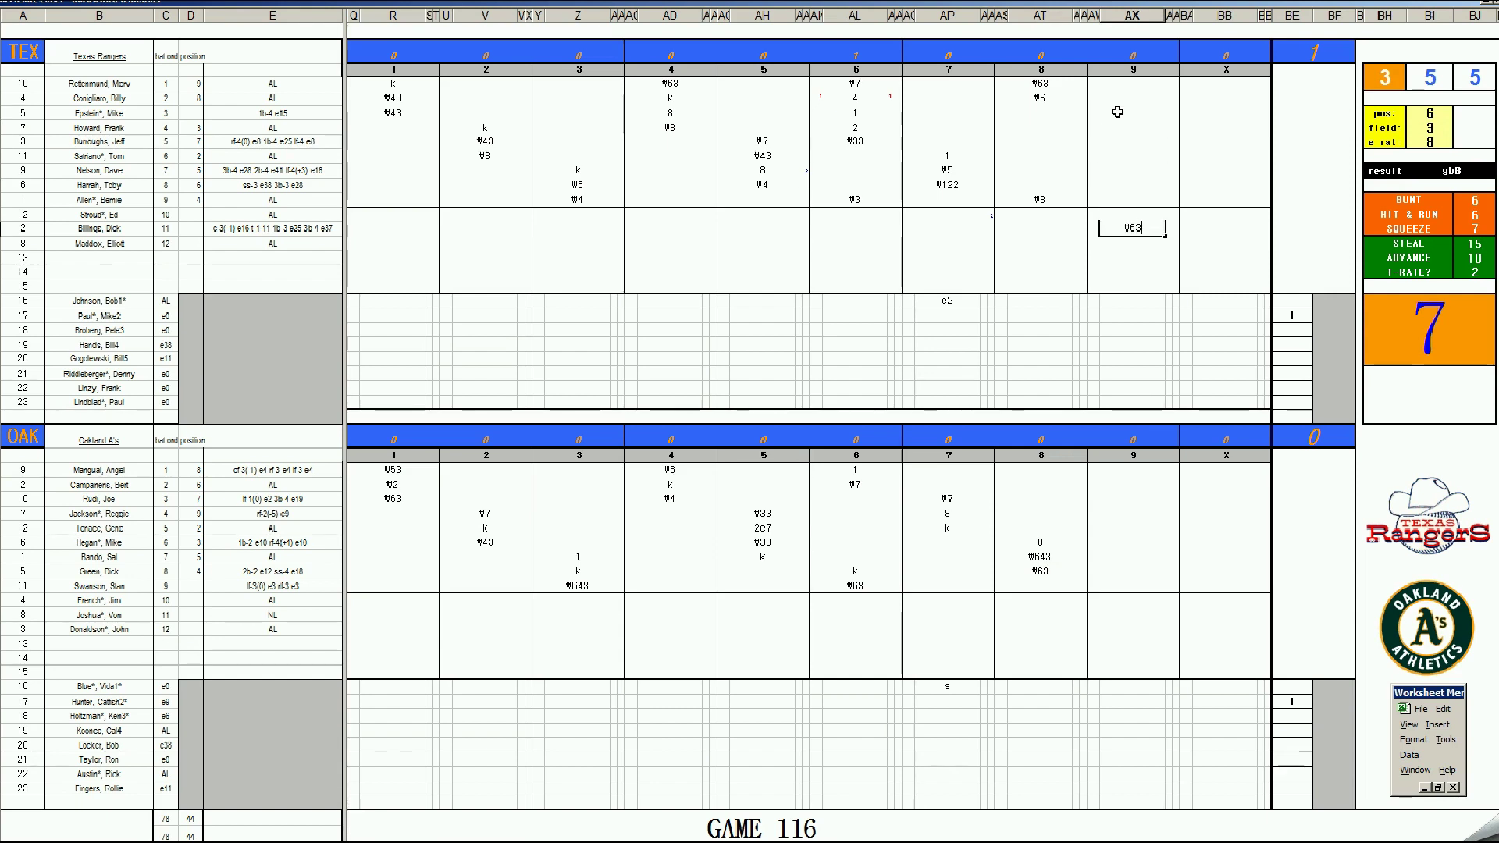
pyautogui.press('Up')
pyautogui.press('Up')
pyautogui.press('Up')
pyautogui.press('Up')
pyautogui.press('Up')
pyautogui.press('Up')
pyautogui.press('Up')
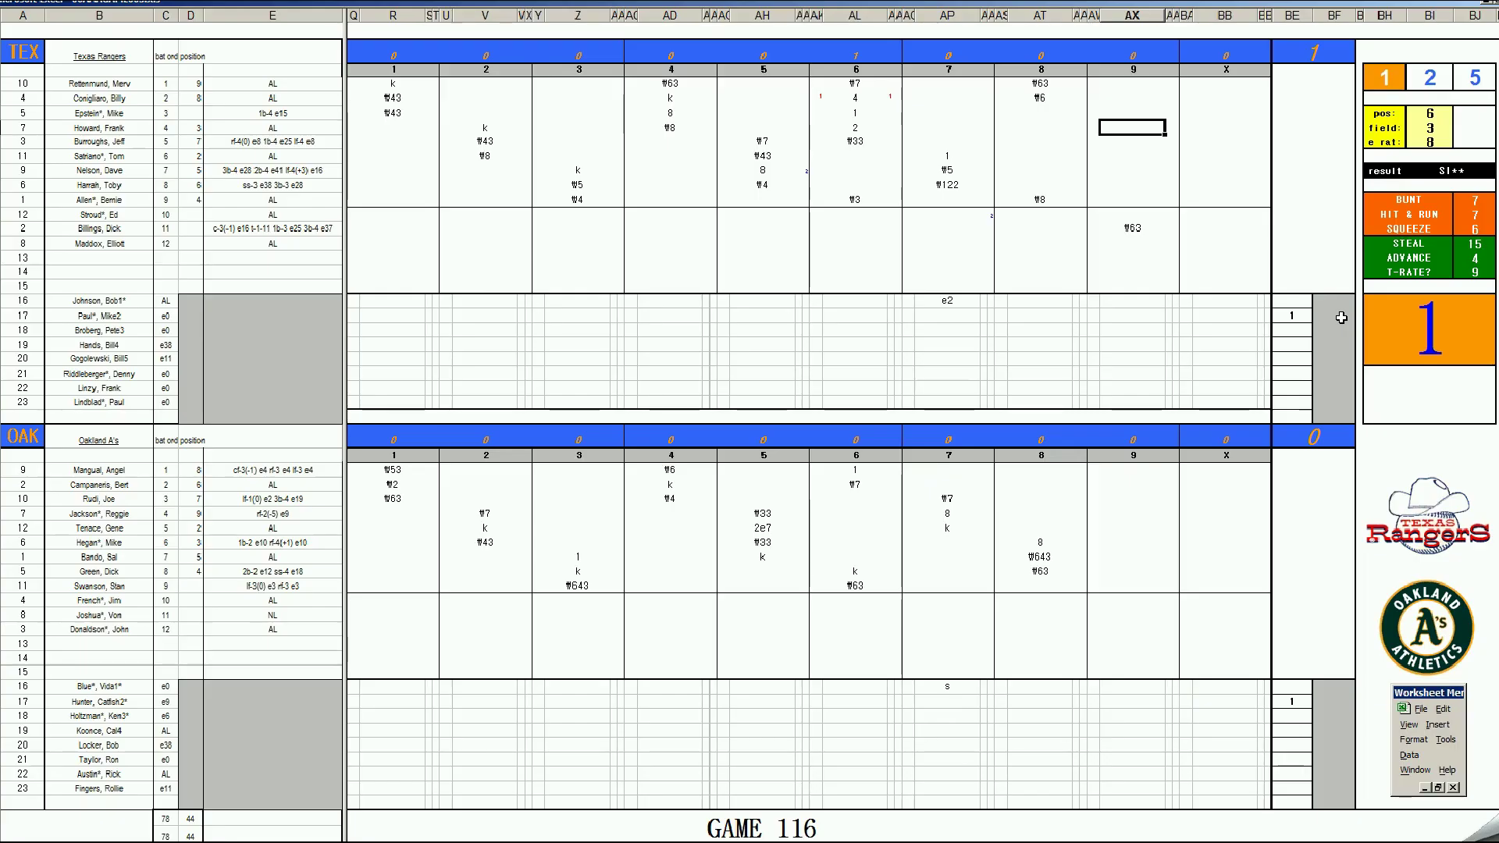
# - Enter 4, k and #4 for the next Texas ninth-inning batters
pyautogui.write('4')
pyautogui.press('Return')
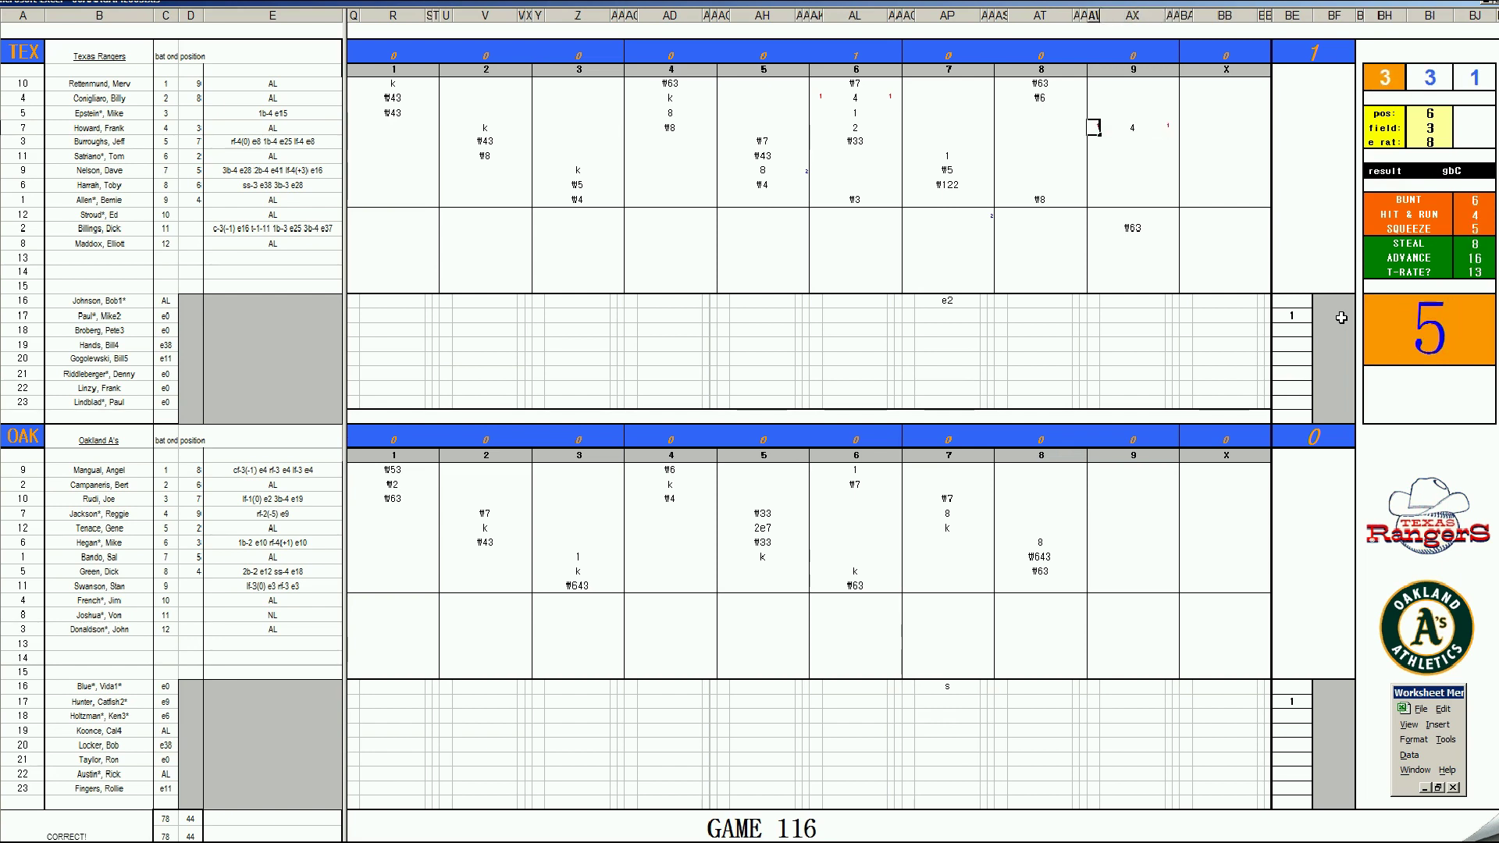
pyautogui.press('Return')
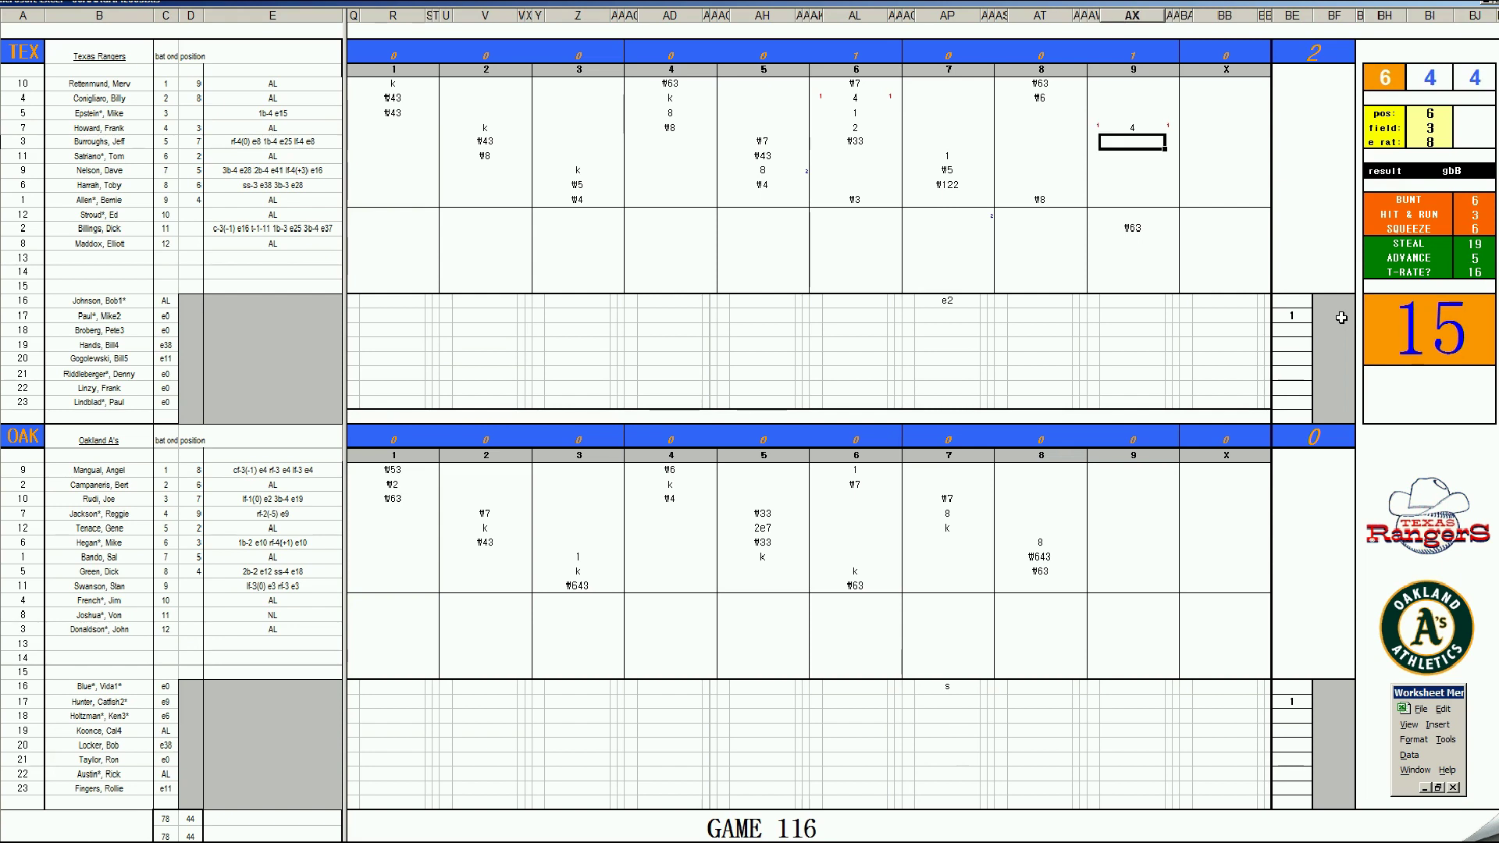
pyautogui.write('k')
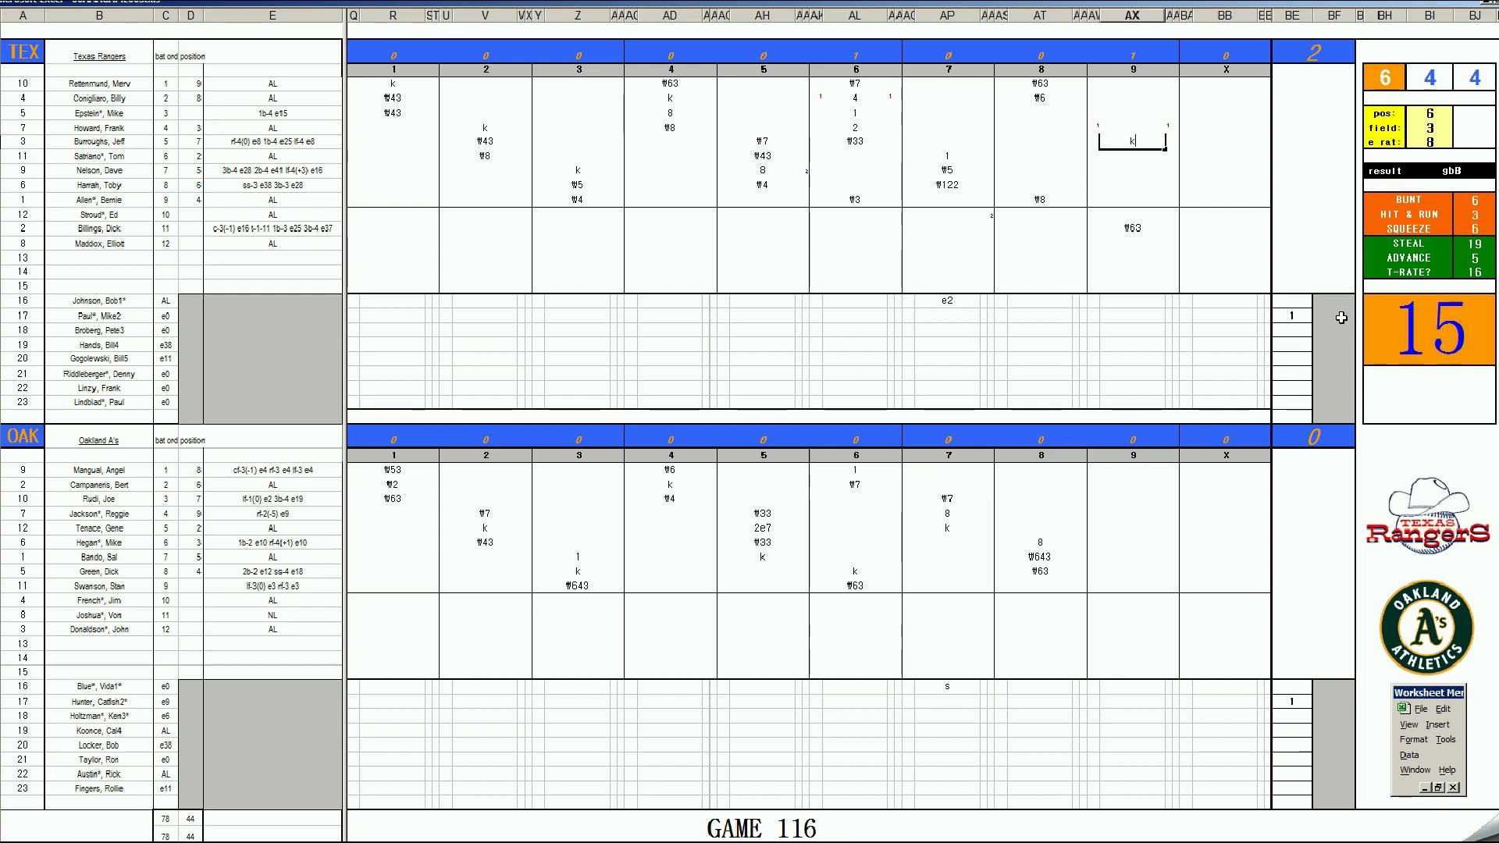
pyautogui.press('Return')
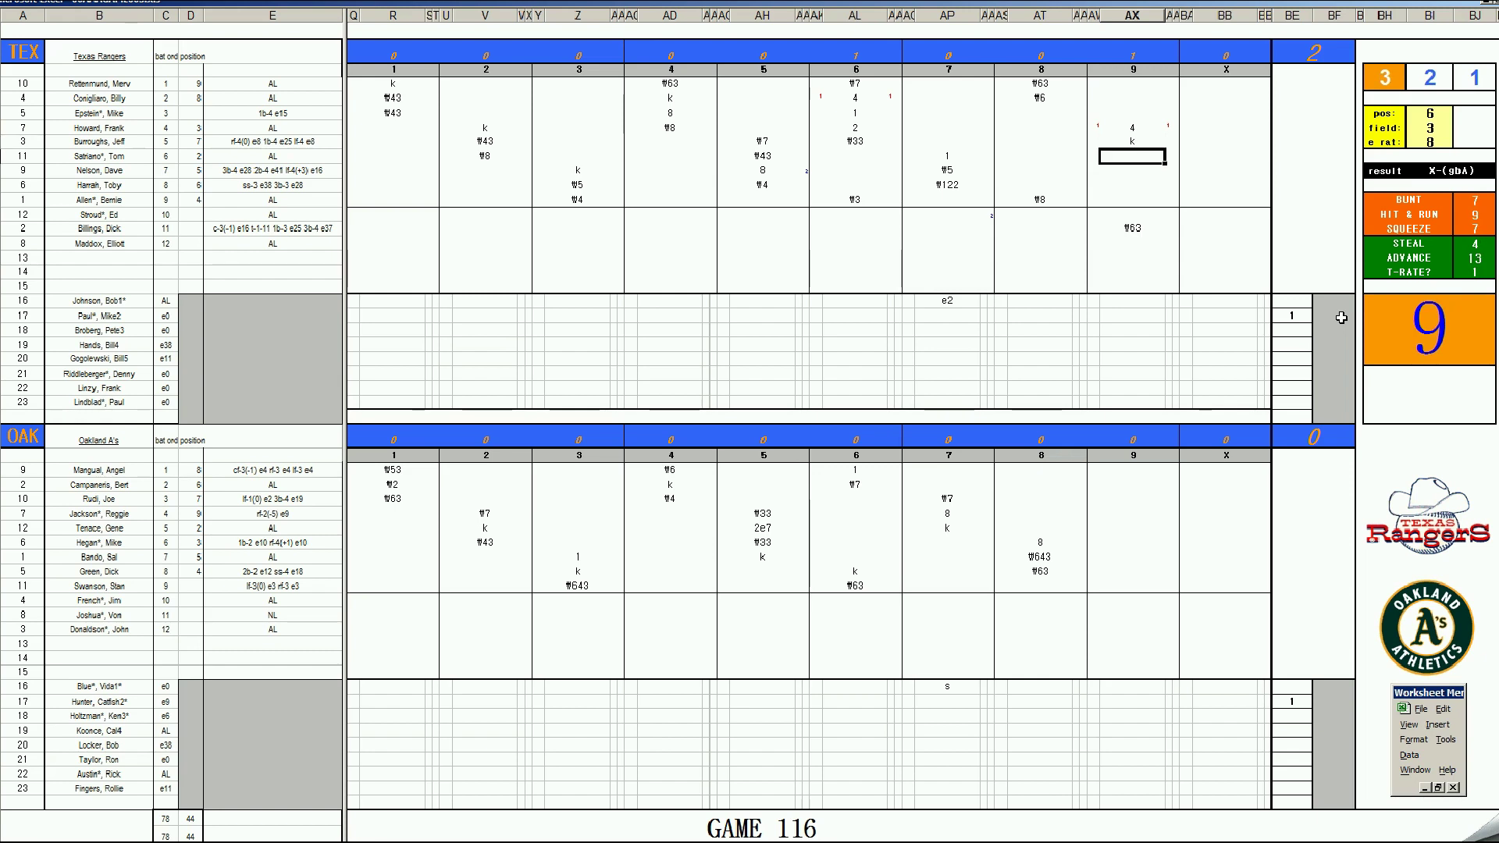
pyautogui.press('Down')
pyautogui.press('Down')
pyautogui.press('Down')
pyautogui.press('Down')
pyautogui.write('#4')
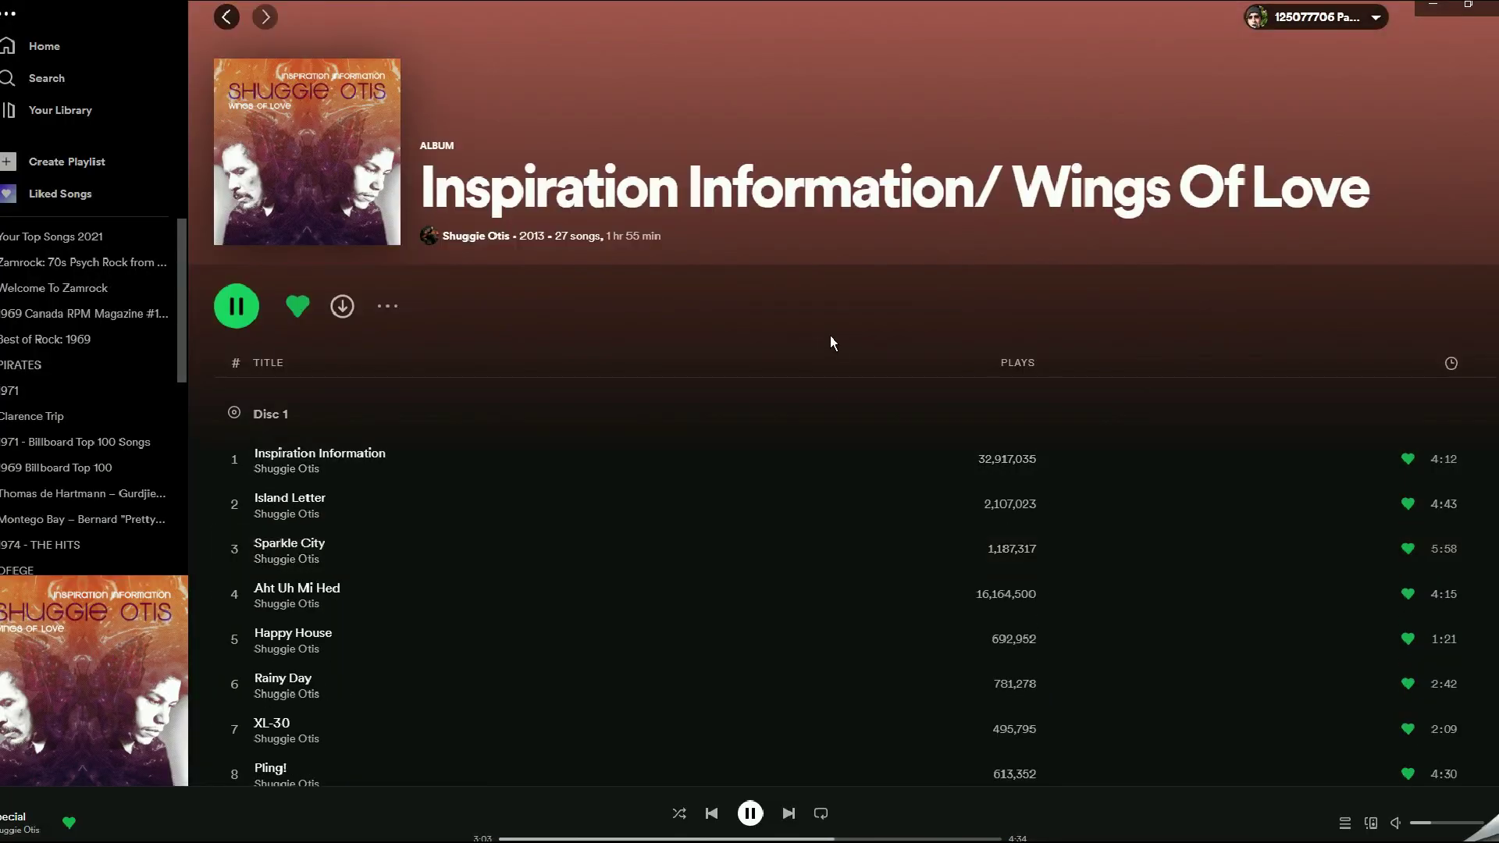
pyautogui.scroll(-2, 714, 361)
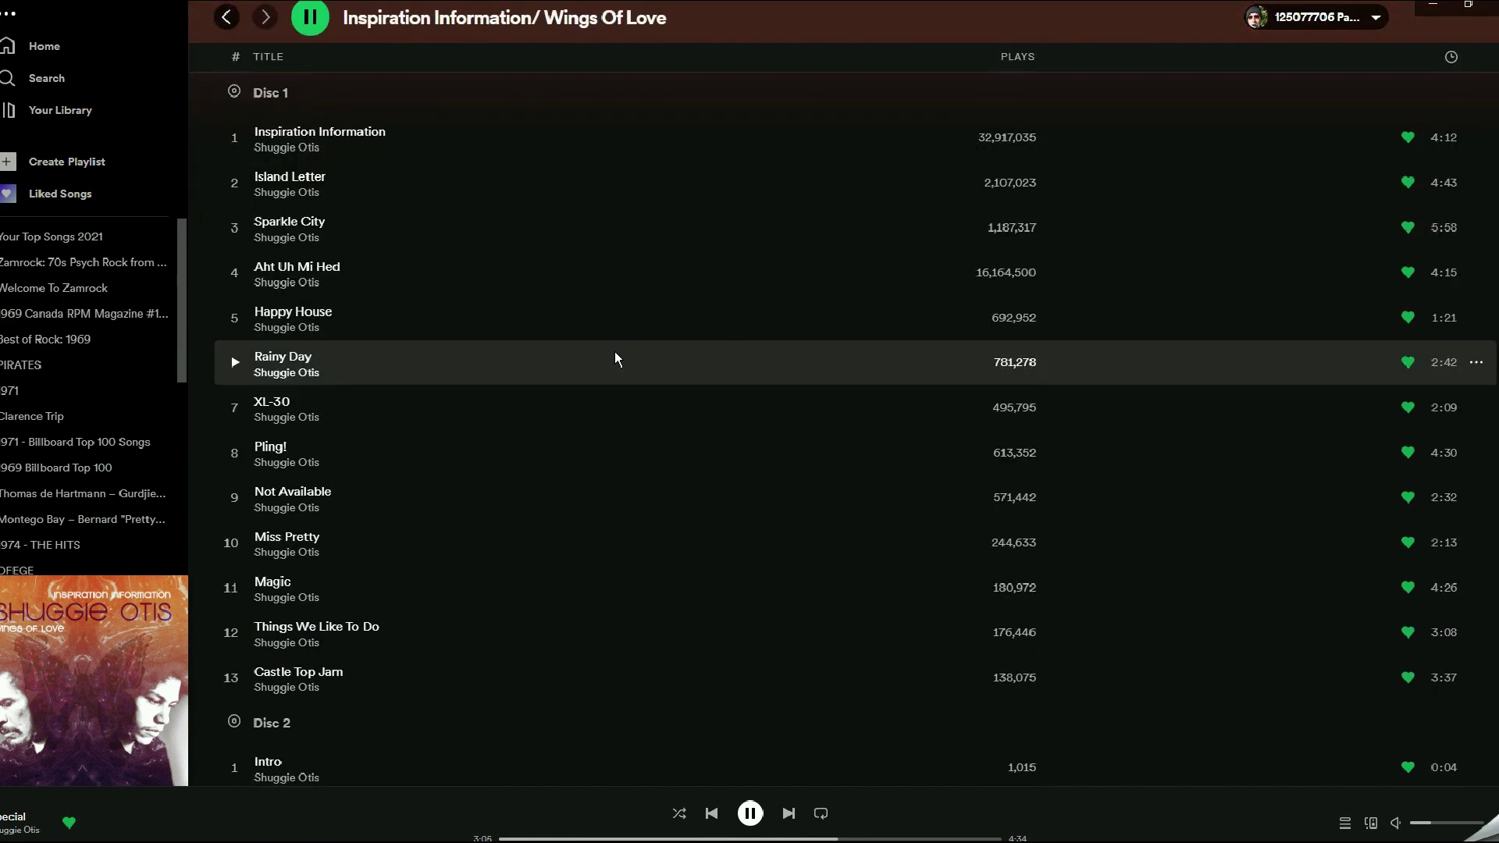
pyautogui.scroll(-4, 616, 353)
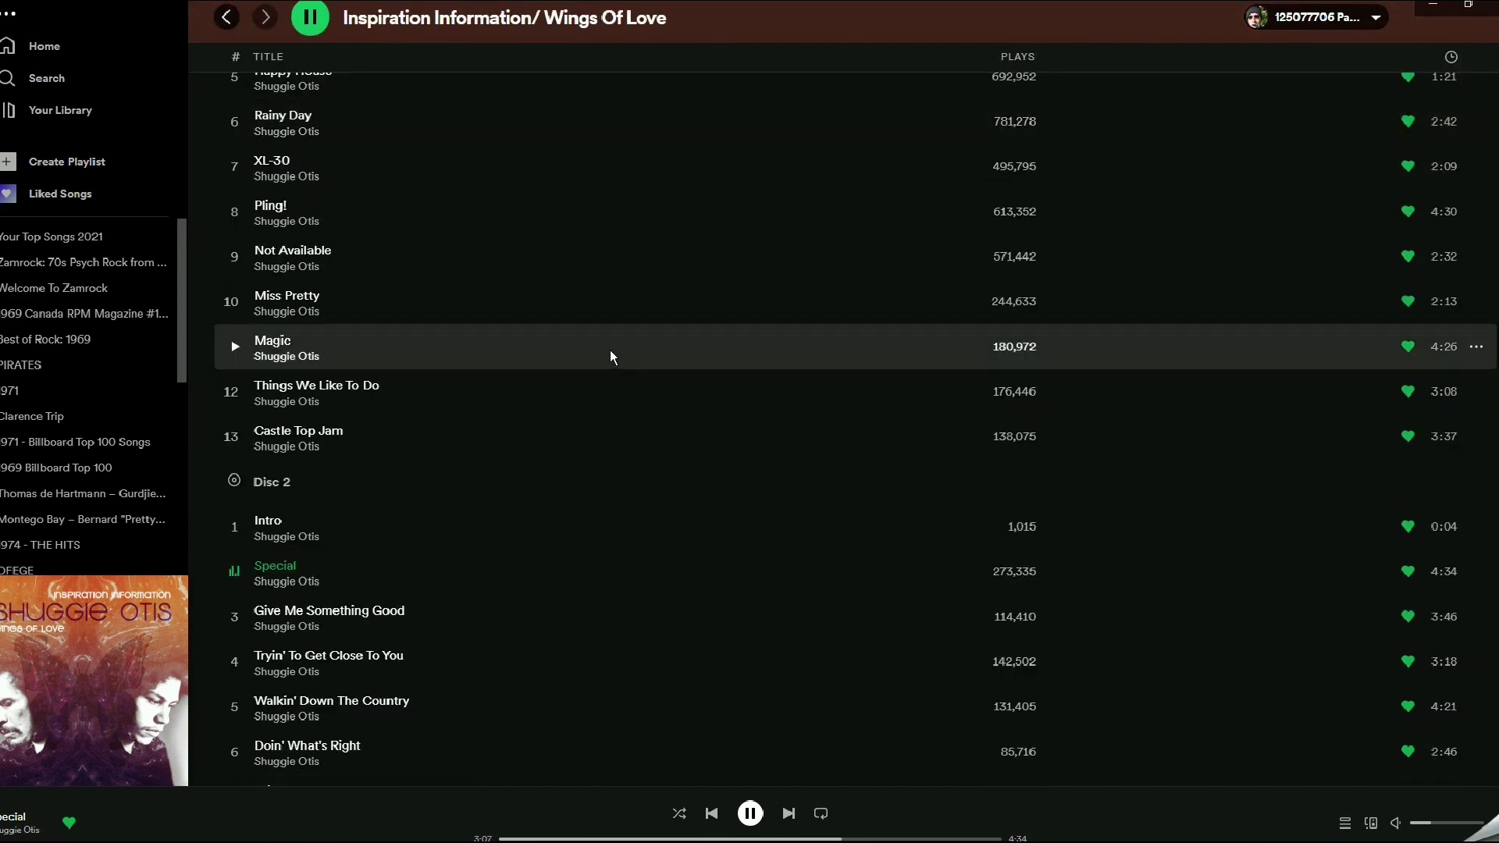
pyautogui.scroll(7, 610, 350)
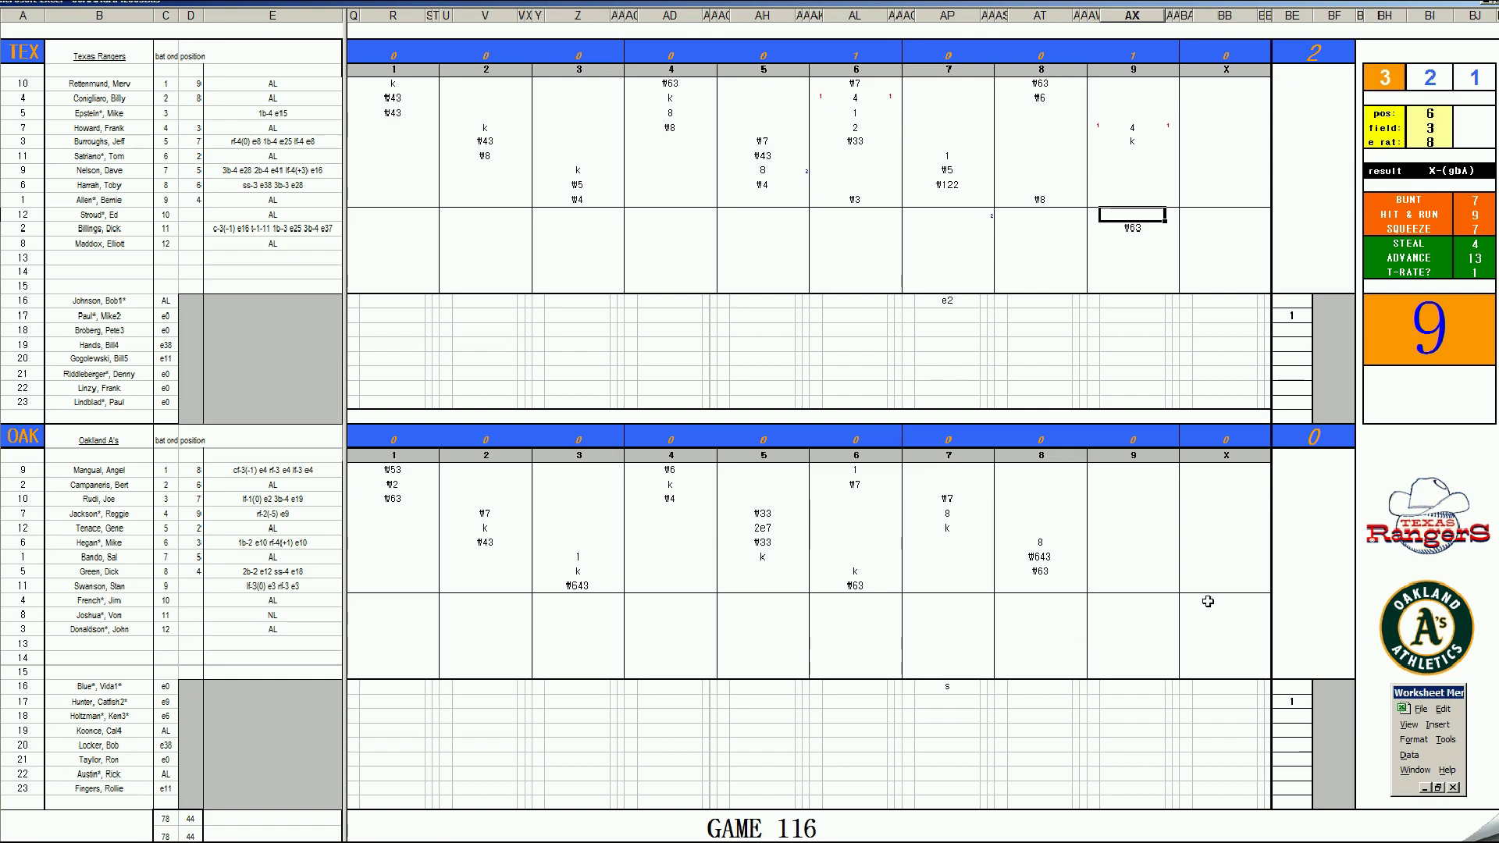
# - Score Oakland's ninth inning with a 3 out, a strikeout and a 63 out to end the game
pyautogui.write('\\4')
pyautogui.click(1121, 582)
pyautogui.press('F9')
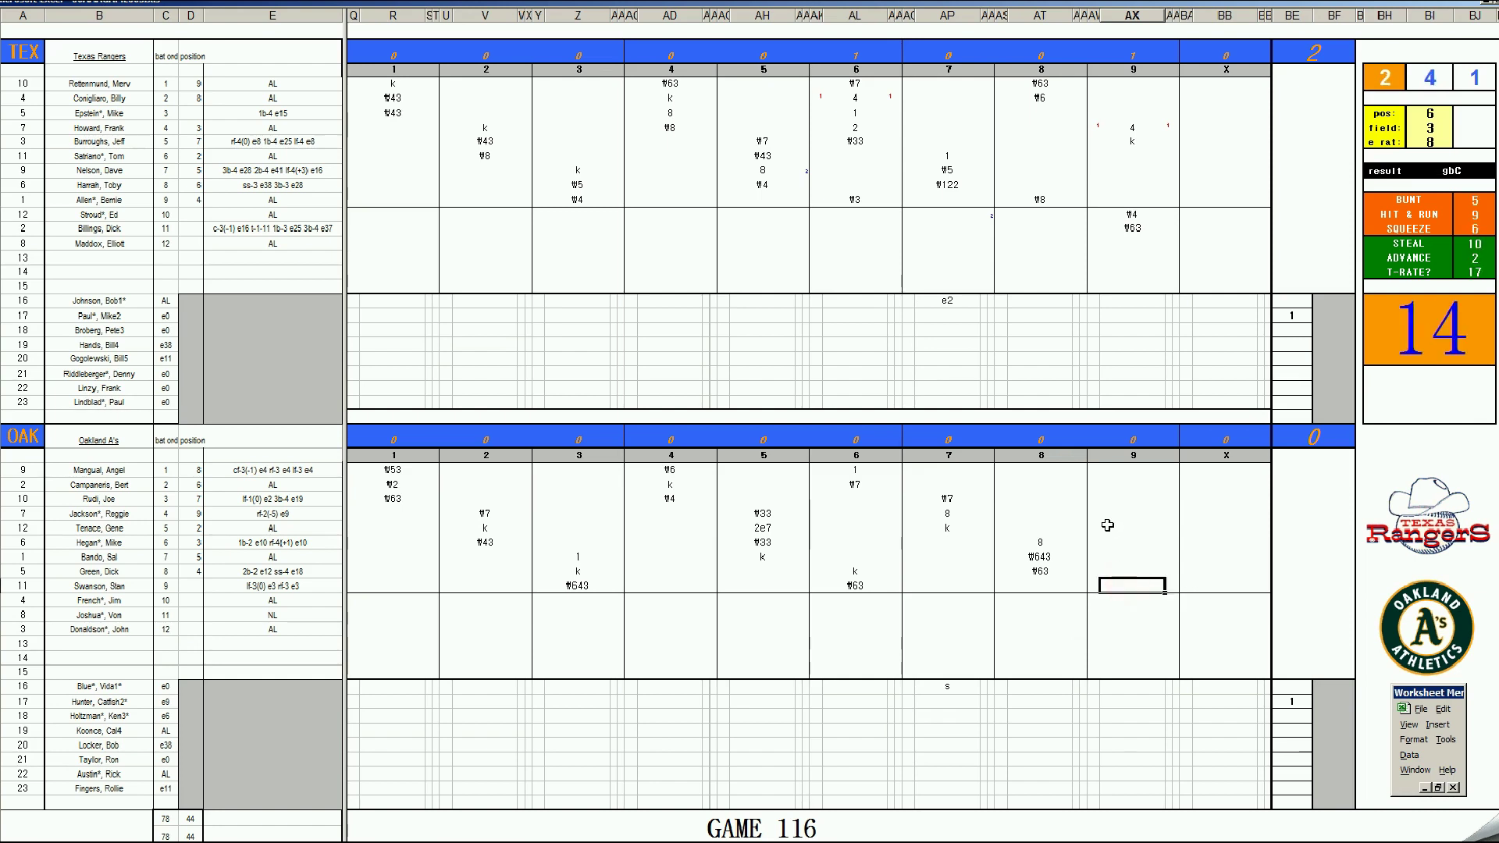
pyautogui.write('\\3')
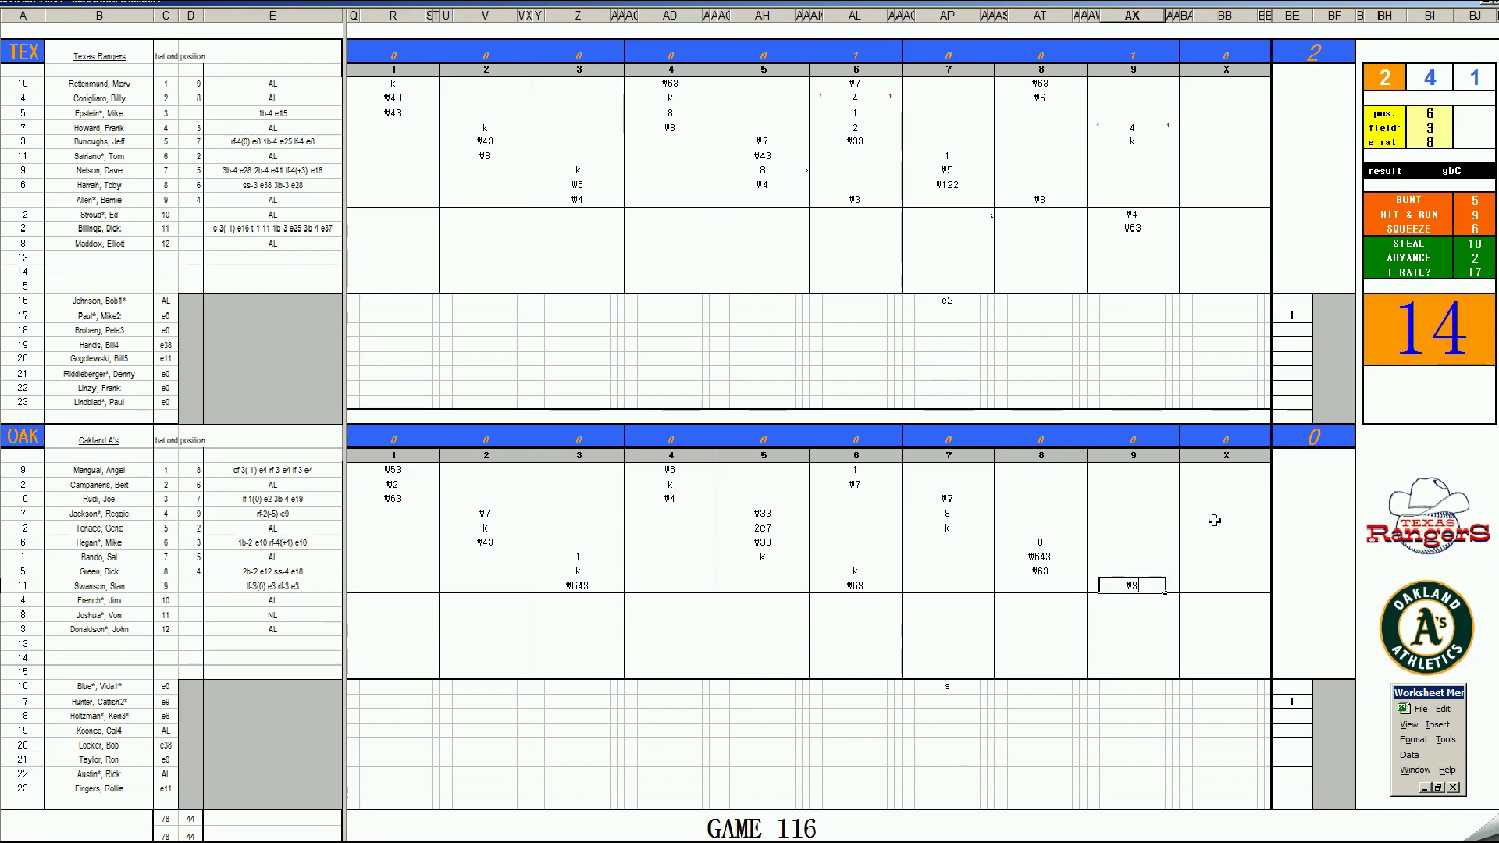
pyautogui.click(1127, 466)
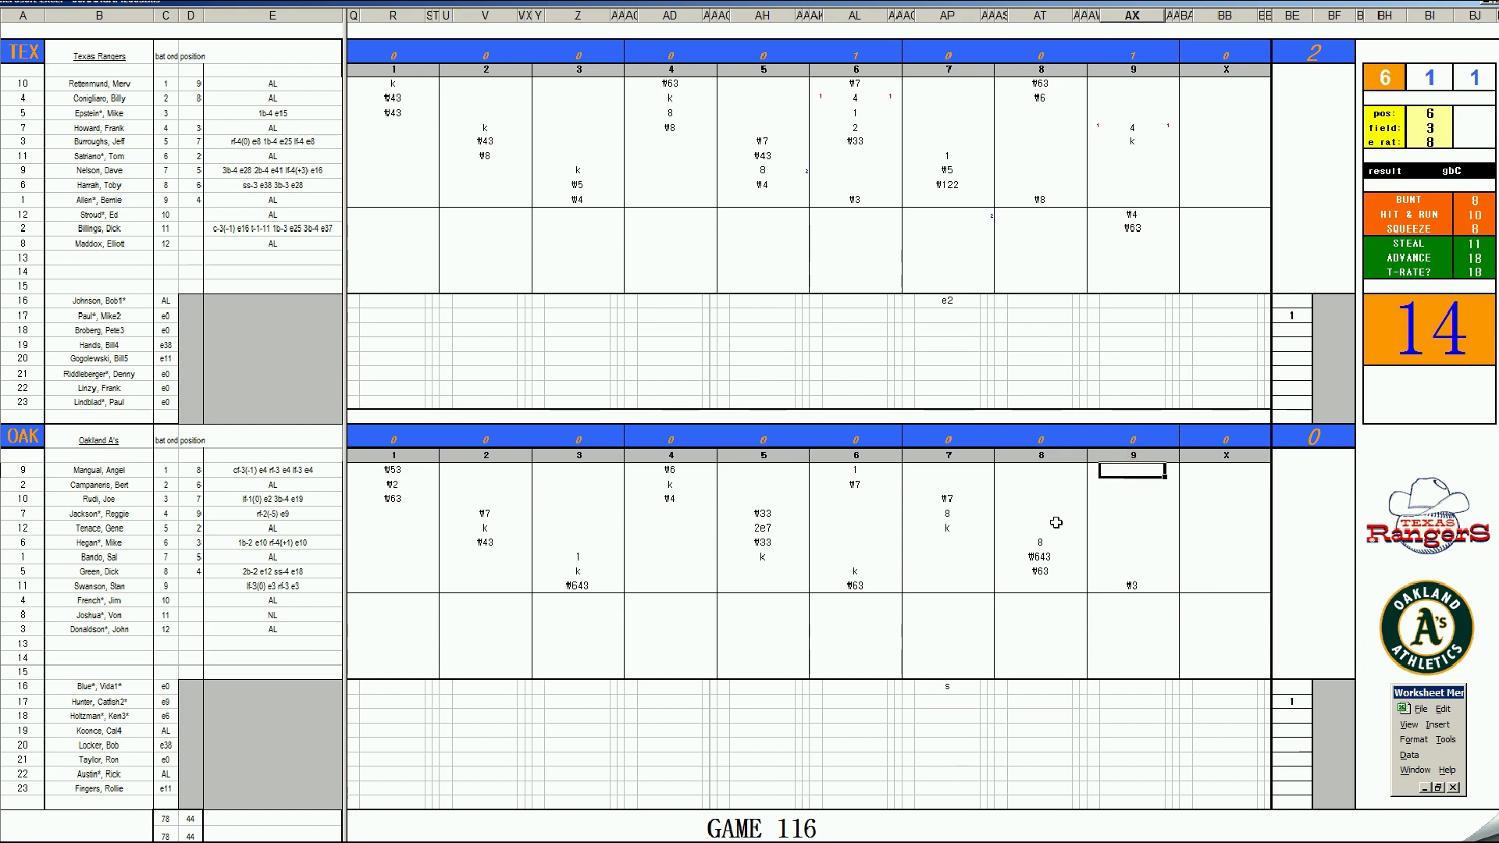
pyautogui.write('k')
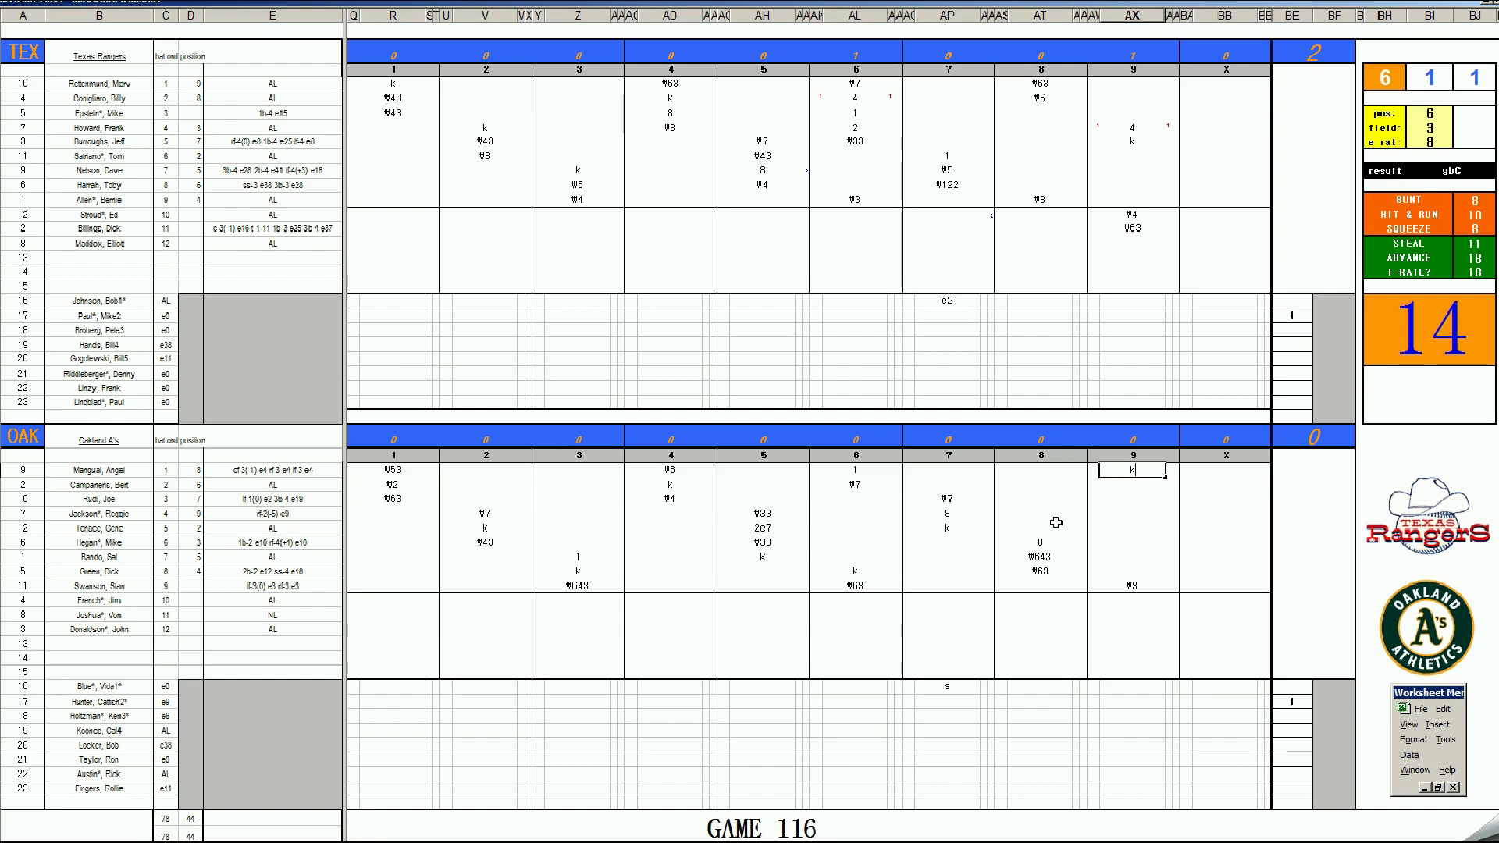
pyautogui.press('Return')
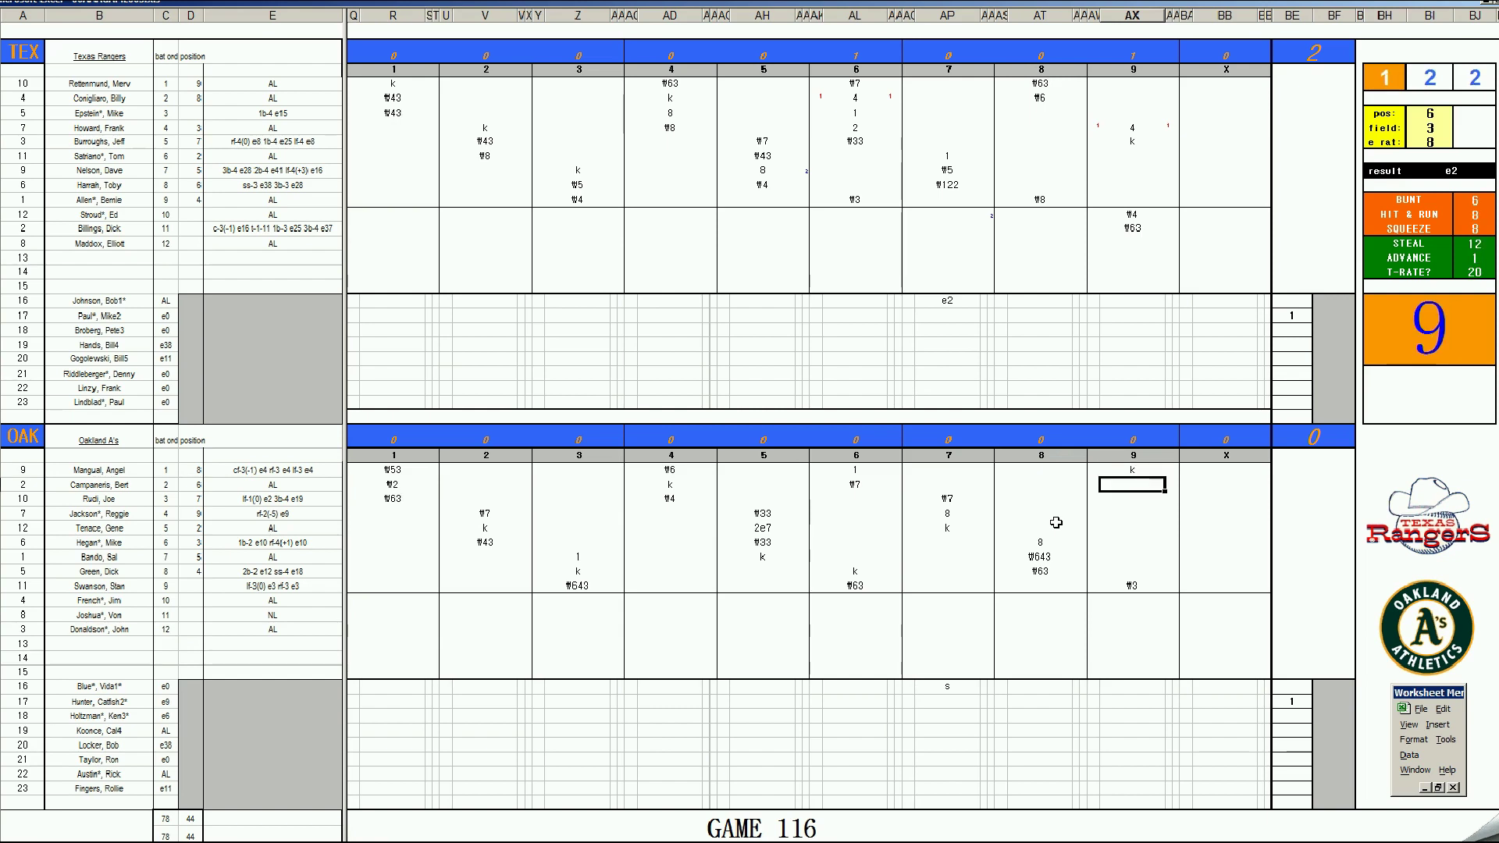
pyautogui.write('\\63')
pyautogui.press('Return')
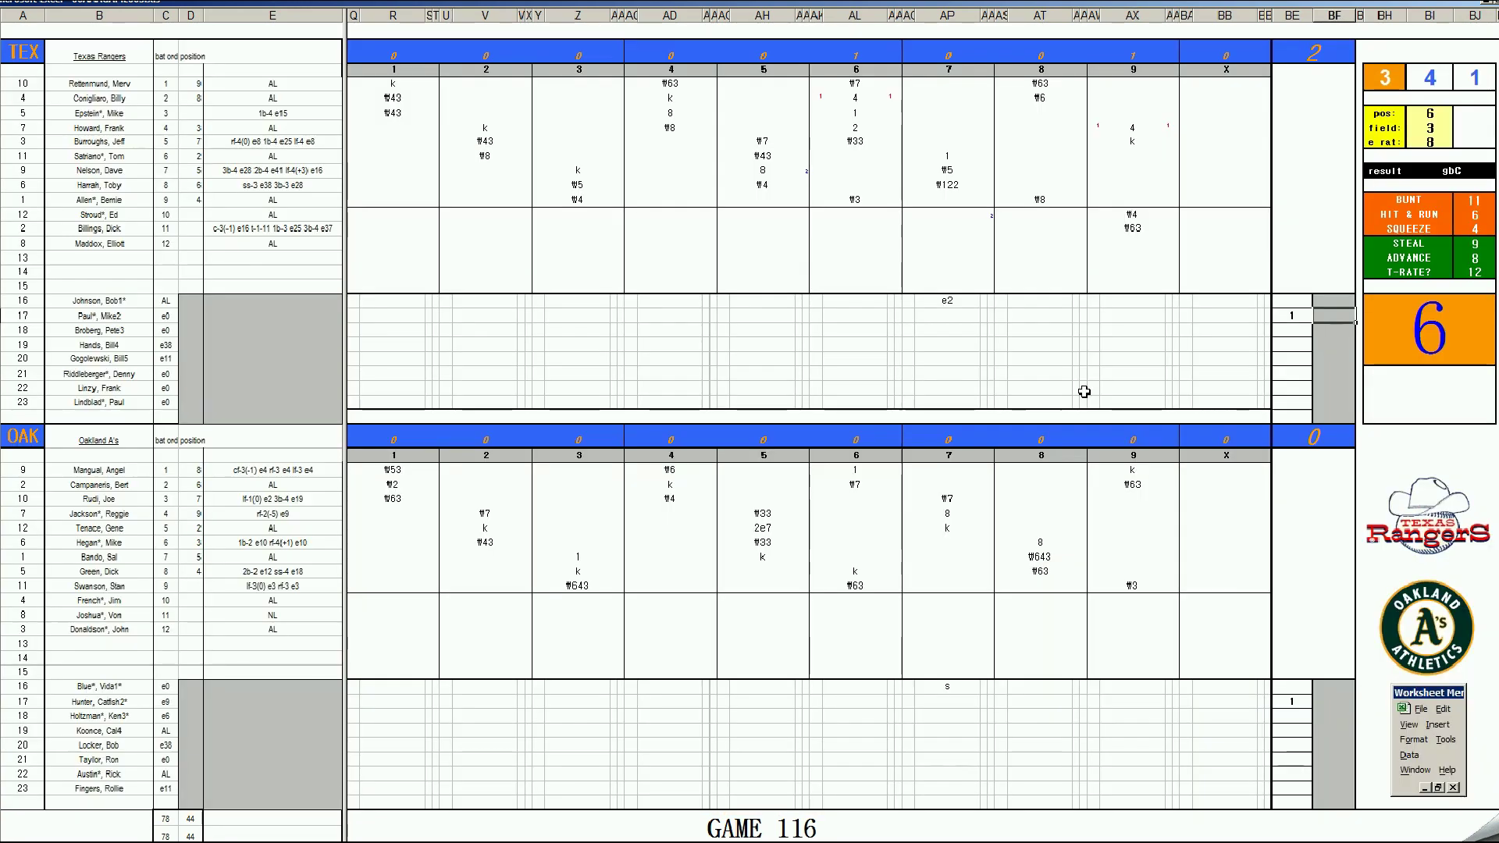
# - Enter 9 innings for both Texas and Oakland and bring up the box-score batting stats
pyautogui.write('9')
pyautogui.press('Return')
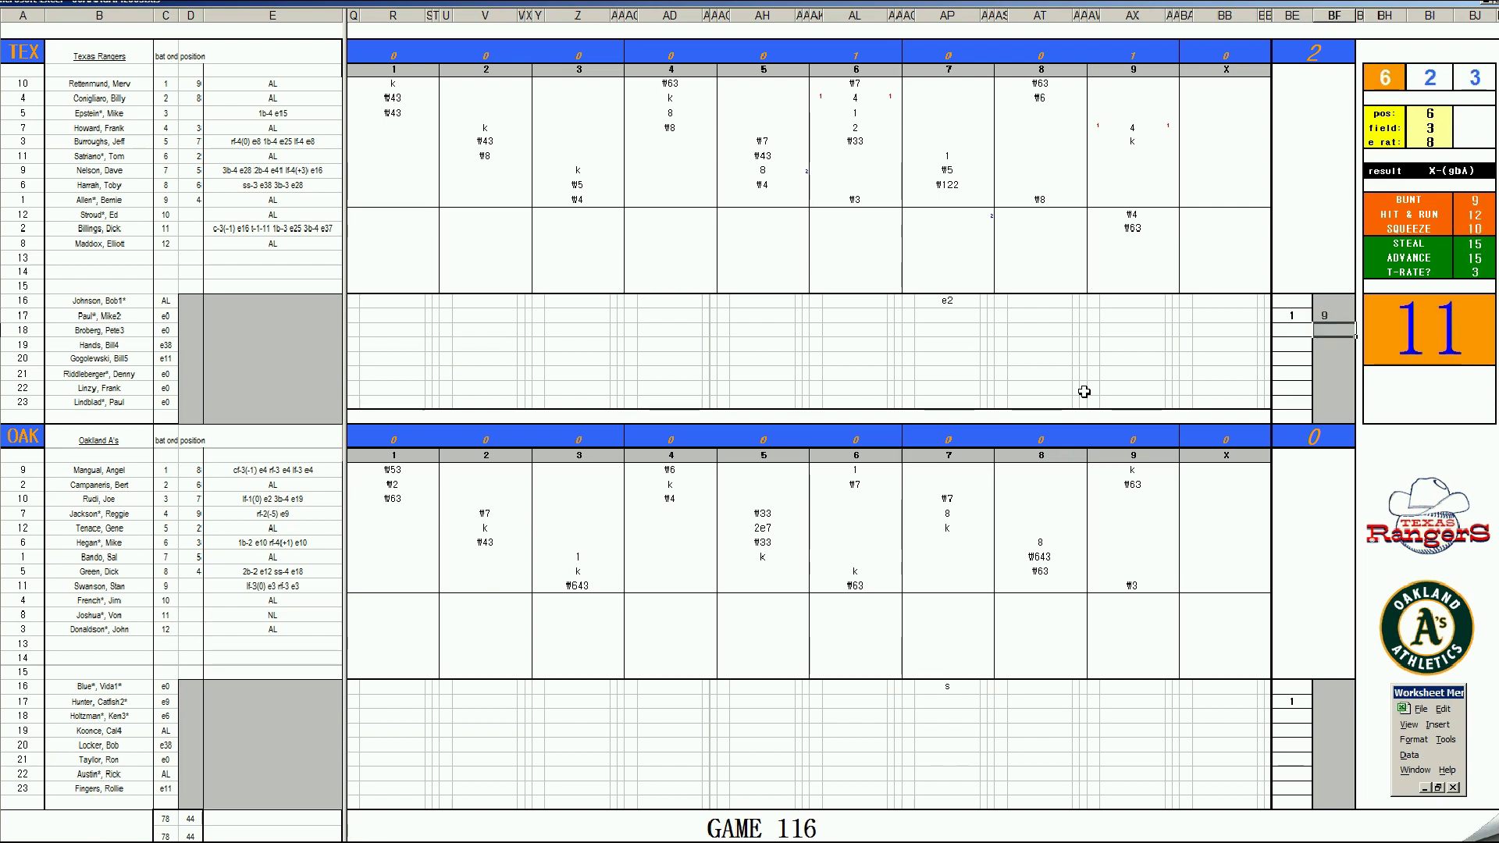
pyautogui.click(1335, 701)
pyautogui.write('9')
pyautogui.press('Return')
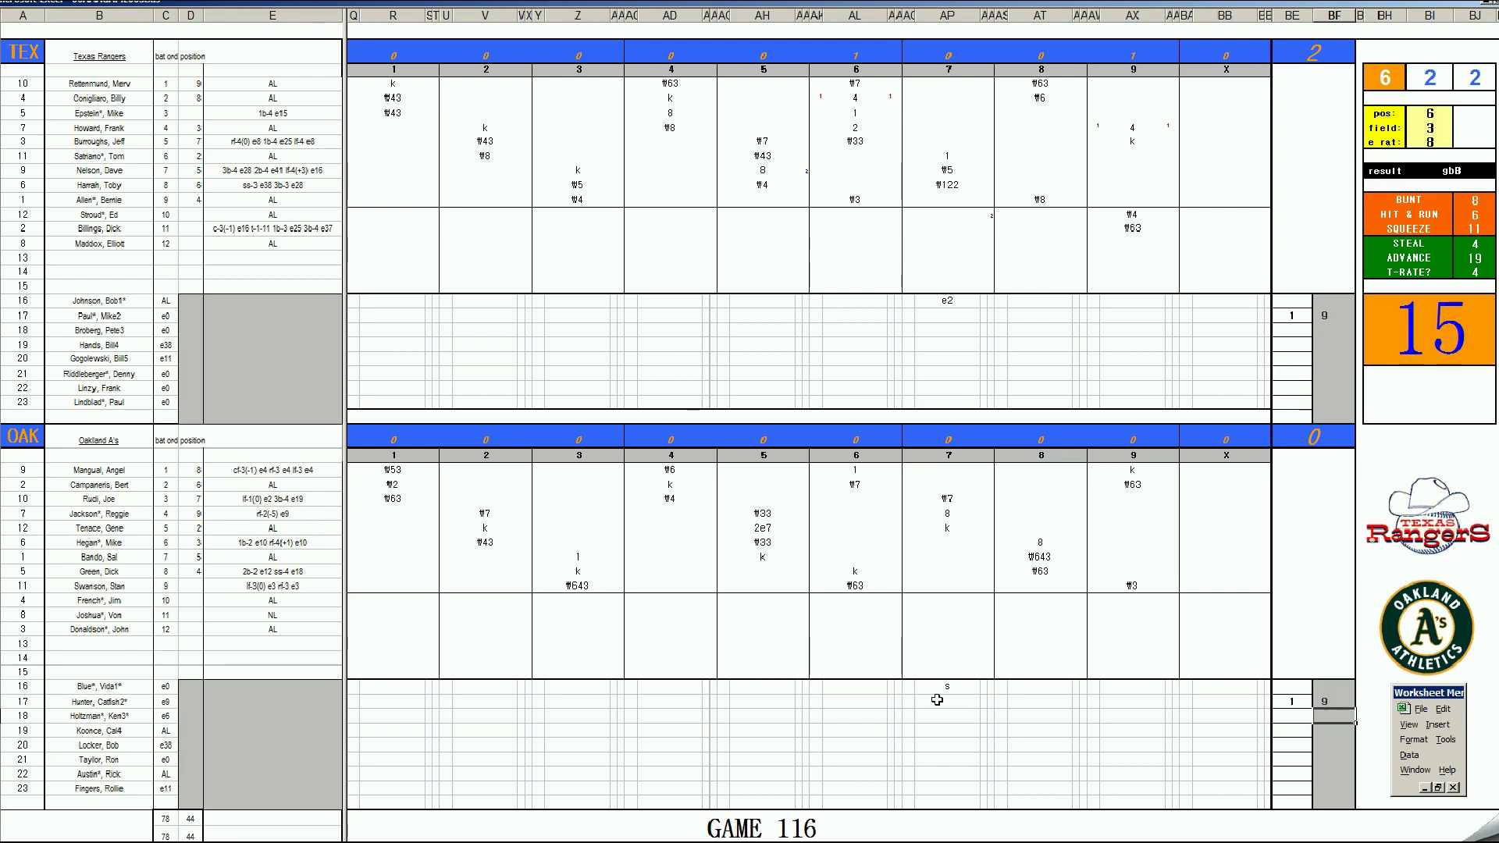
pyautogui.click(306, 715)
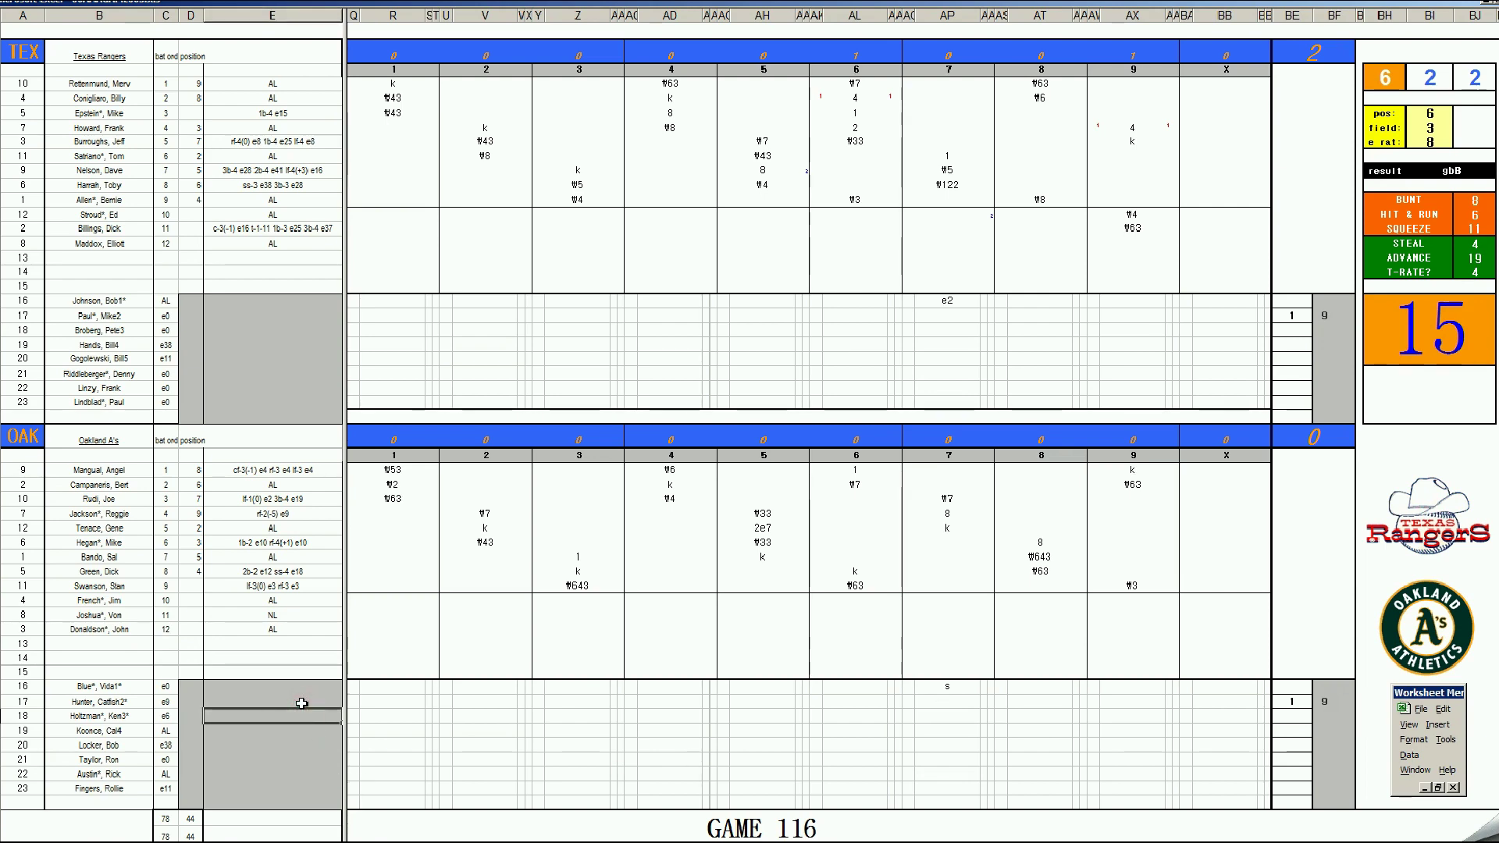
pyautogui.hotkey('ctrl', 'n')
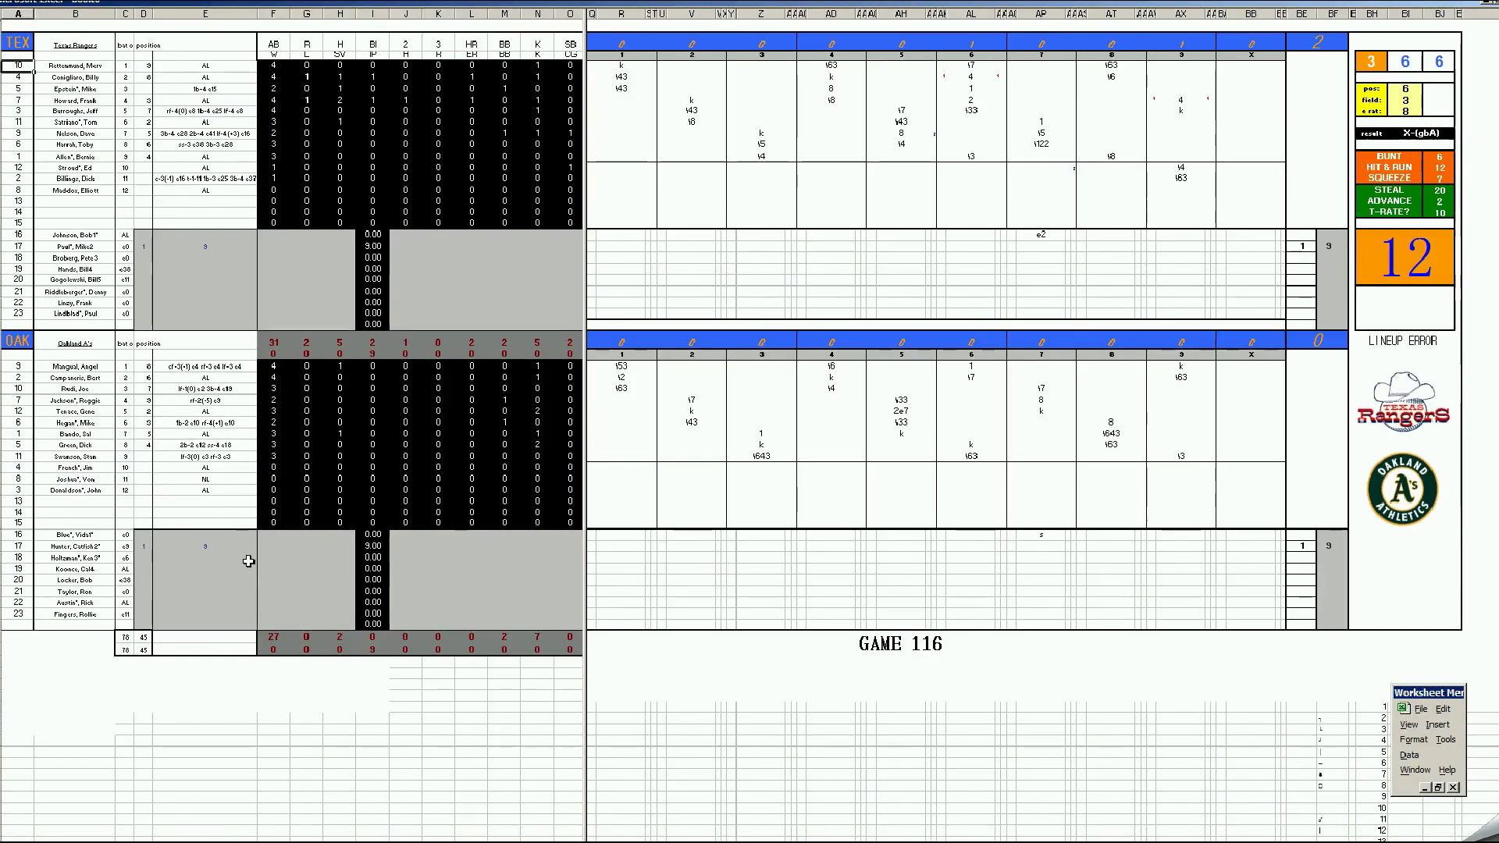
# - Fill Oakland's pitcher line with the values 1, 5, 2, 2, 2, 5 and 1
pyautogui.click(243, 547)
pyautogui.press('Right')
pyautogui.press('Right')
pyautogui.write('1')
pyautogui.press('Right')
pyautogui.press('Right')
pyautogui.press('Right')
pyautogui.write('5')
pyautogui.press('Right')
pyautogui.write('2')
pyautogui.press('Right')
pyautogui.write('2')
pyautogui.press('Right')
pyautogui.write('2')
pyautogui.press('Right')
pyautogui.write('5')
pyautogui.press('Right')
pyautogui.write('1')
pyautogui.press('Home')
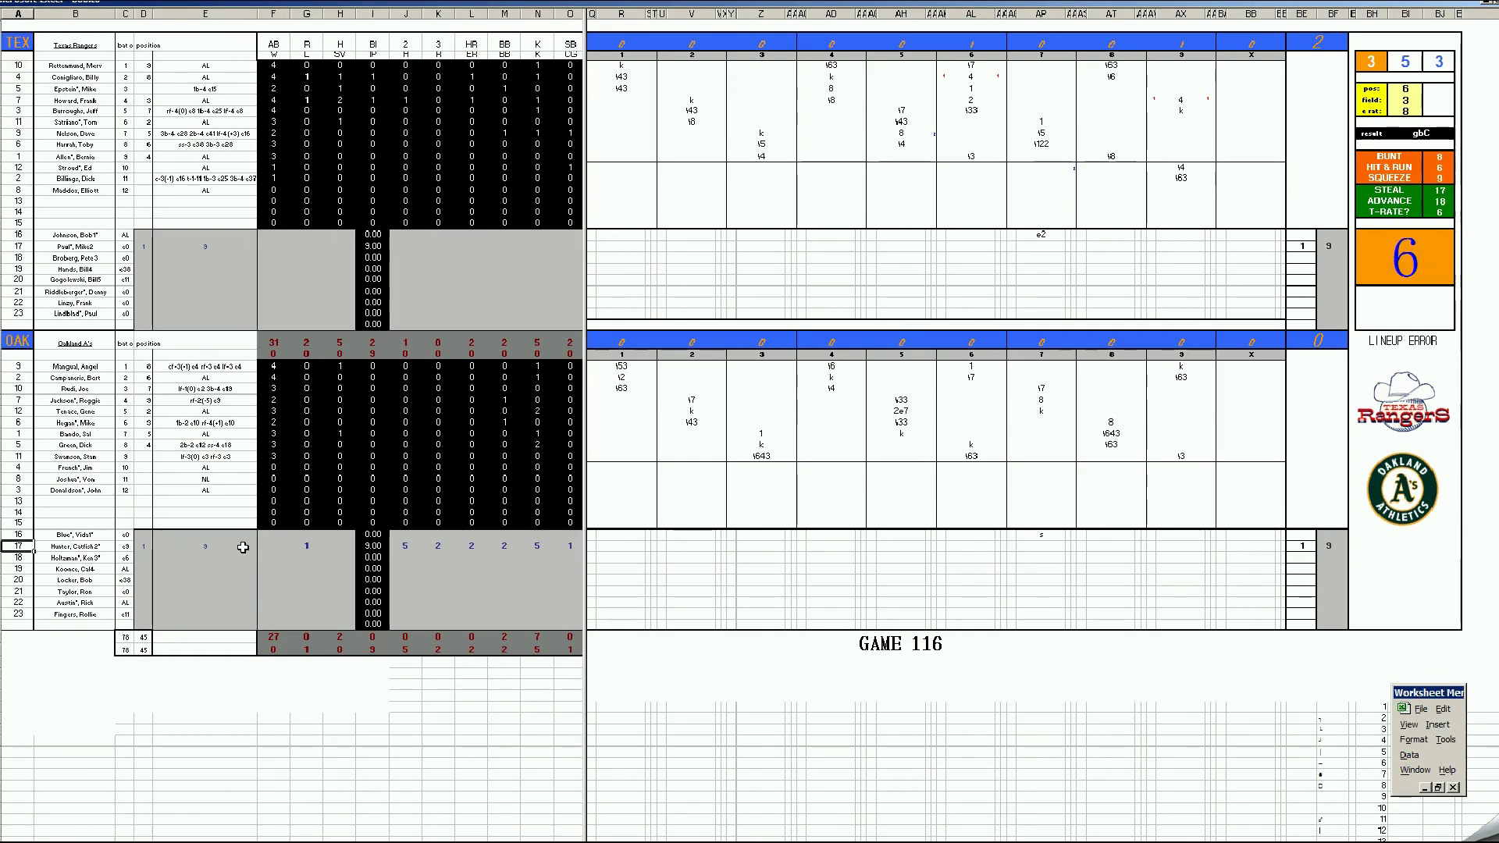
# - Fill Texas's pitcher line with 1 win, 2 hits, 2 walks, 7 strikeouts and a complete game
pyautogui.press('Right')
pyautogui.press('Up')
pyautogui.press('Up')
pyautogui.press('Up')
pyautogui.press('Up')
pyautogui.press('Up')
pyautogui.press('Up')
pyautogui.press('Up')
pyautogui.press('Up')
pyautogui.press('Up')
pyautogui.press('Up')
pyautogui.press('Up')
pyautogui.press('Up')
pyautogui.press('Up')
pyautogui.press('Up')
pyautogui.press('Up')
pyautogui.press('Up')
pyautogui.press('Up')
pyautogui.press('Up')
pyautogui.press('Right')
pyautogui.press('Right')
pyautogui.press('Up')
pyautogui.press('Up')
pyautogui.press('Up')
pyautogui.press('Up')
pyautogui.press('Up')
pyautogui.press('Up')
pyautogui.press('Up')
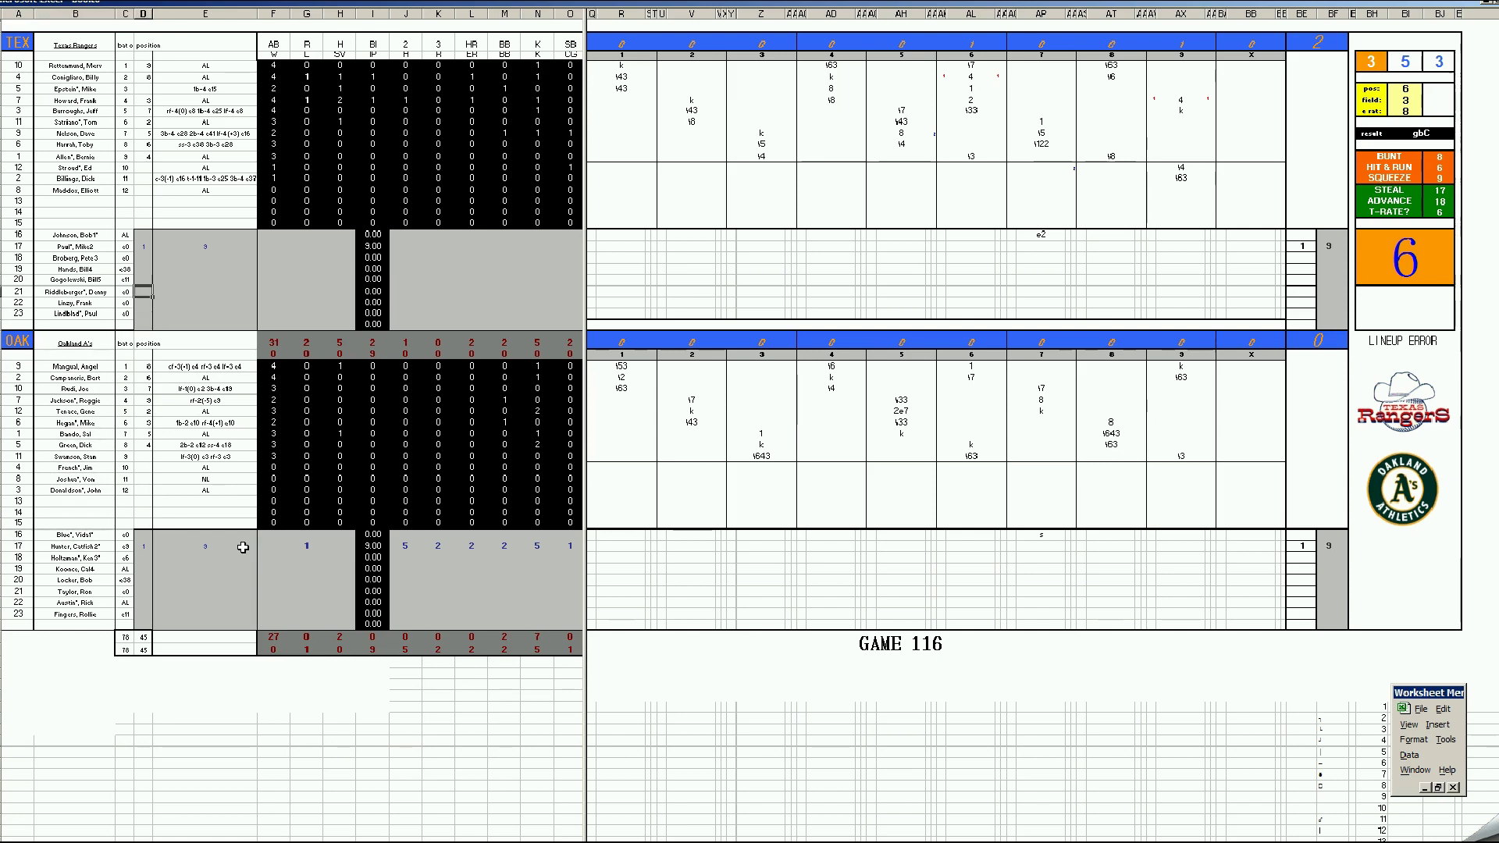
pyautogui.press('Up')
pyautogui.press('Right')
pyautogui.press('Right')
pyautogui.press('Right')
pyautogui.press('Left')
pyautogui.press('Left')
pyautogui.press('Right')
pyautogui.write('1')
pyautogui.press('Right')
pyautogui.press('Right')
pyautogui.press('Right')
pyautogui.press('Right')
pyautogui.write('2')
pyautogui.press('Right')
pyautogui.press('Right')
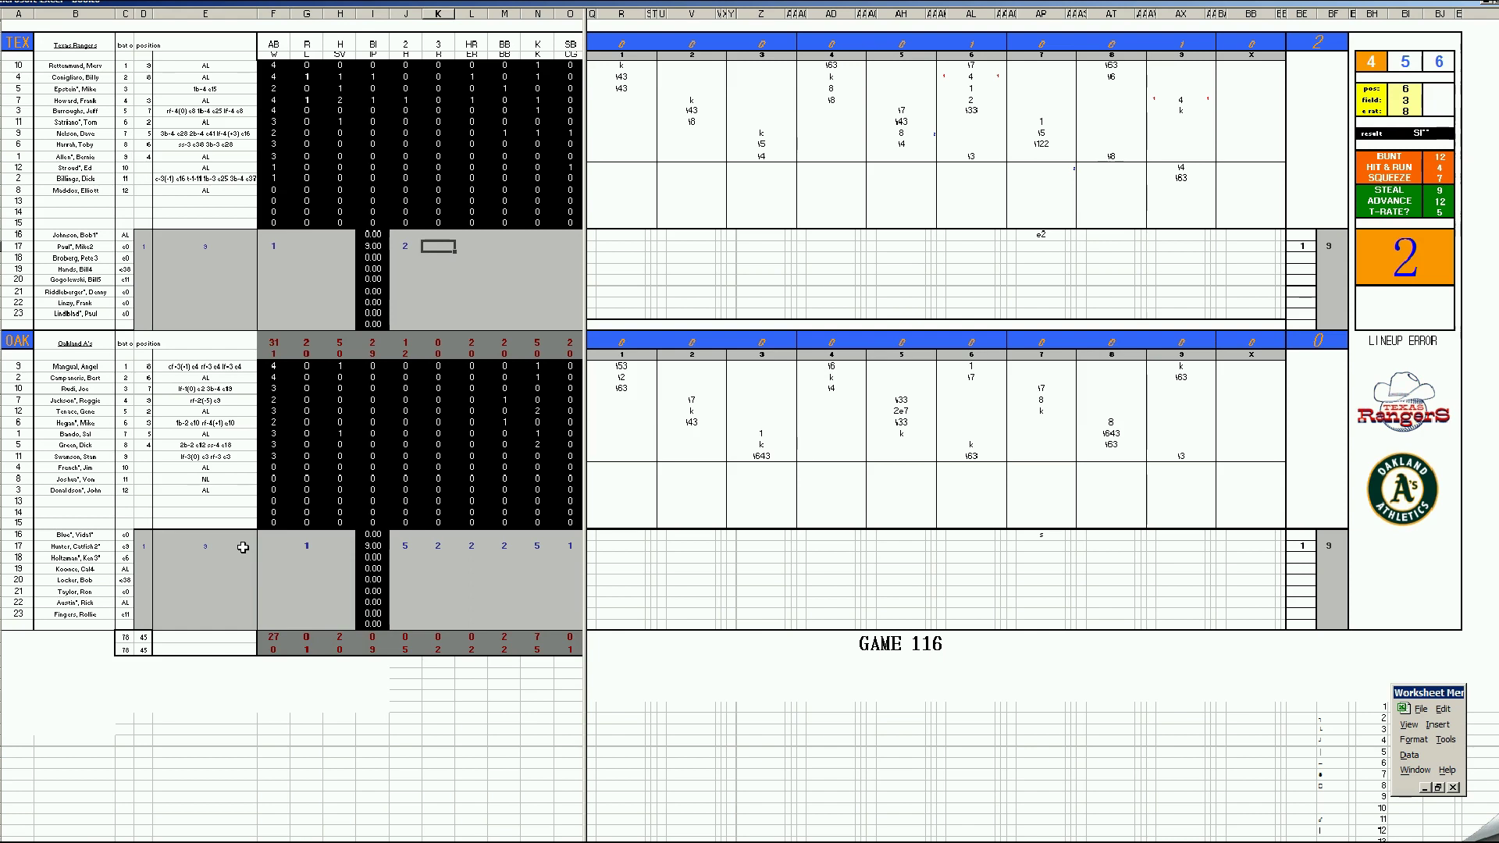
pyautogui.press('Right')
pyautogui.write('2')
pyautogui.press('Right')
pyautogui.write('7')
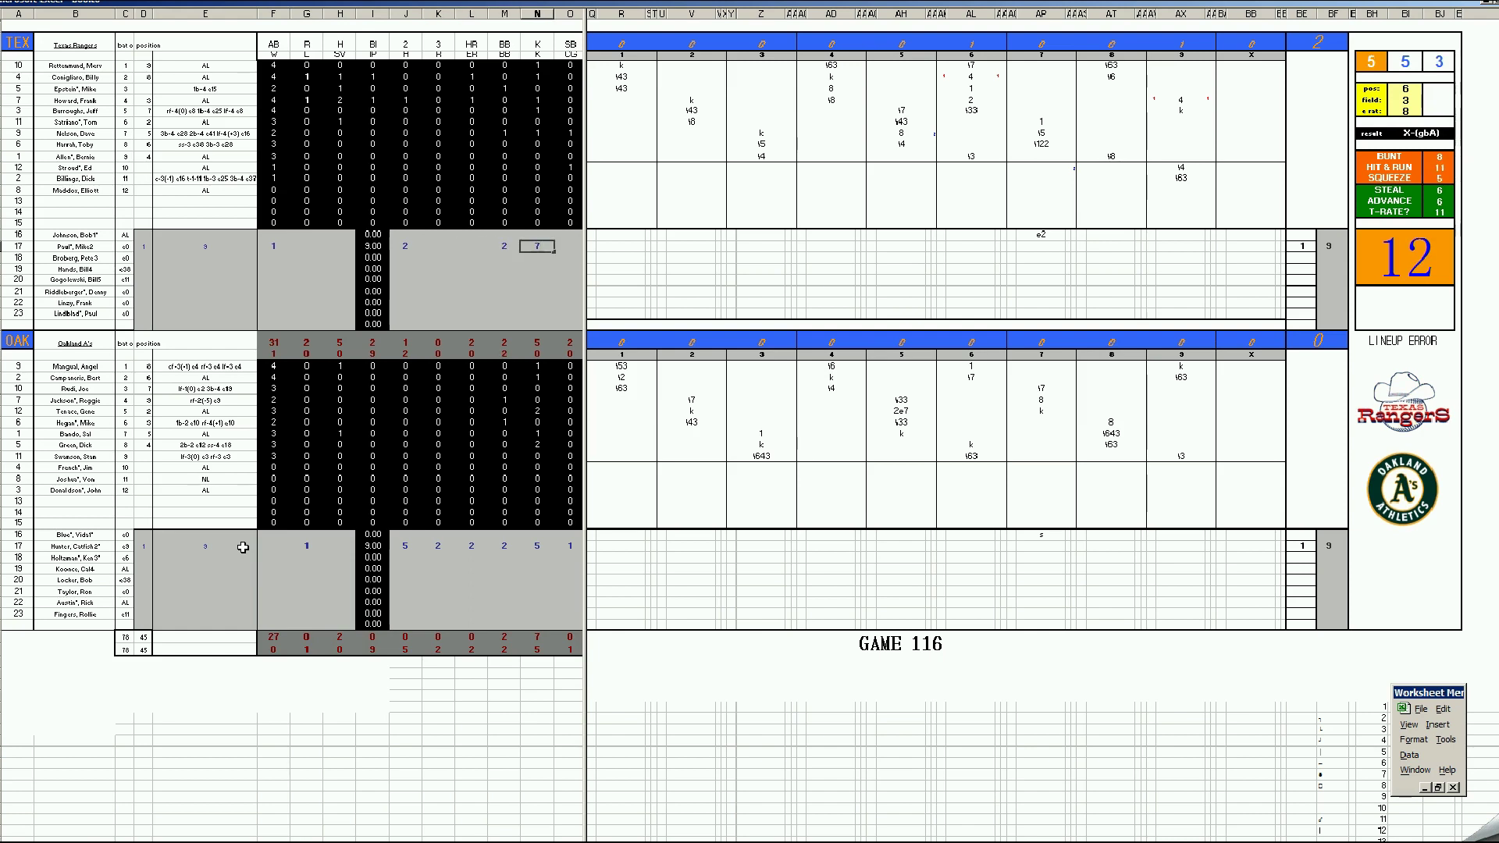
pyautogui.press('Right')
pyautogui.write('1')
pyautogui.press('Left')
pyautogui.press('Left')
pyautogui.press('Left')
pyautogui.press('Left')
pyautogui.press('Left')
pyautogui.press('Left')
pyautogui.press('Left')
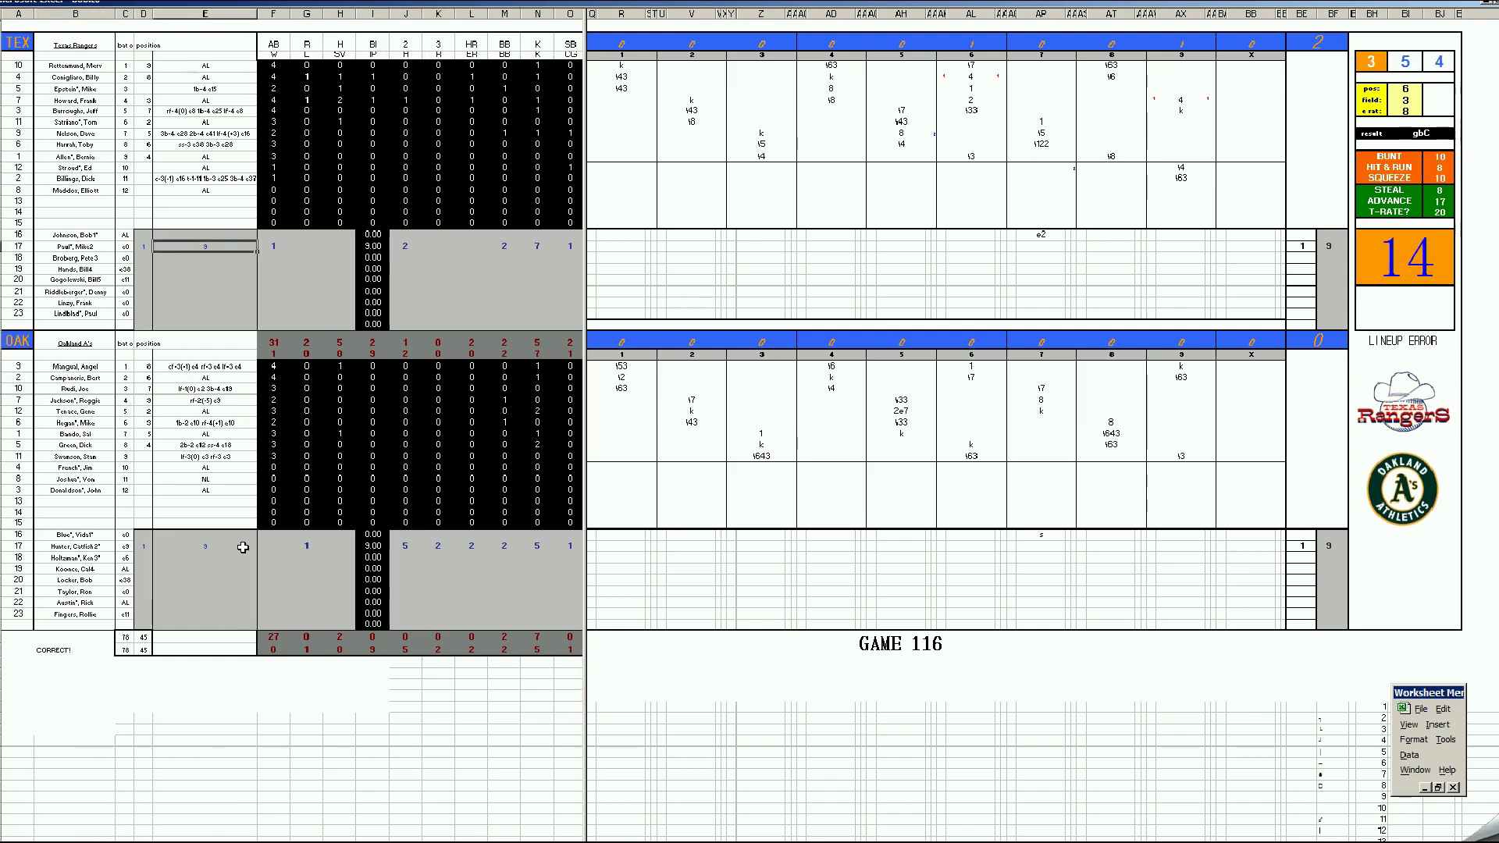
pyautogui.press('Down')
pyautogui.press('Down')
pyautogui.press('Left')
pyautogui.press('Down')
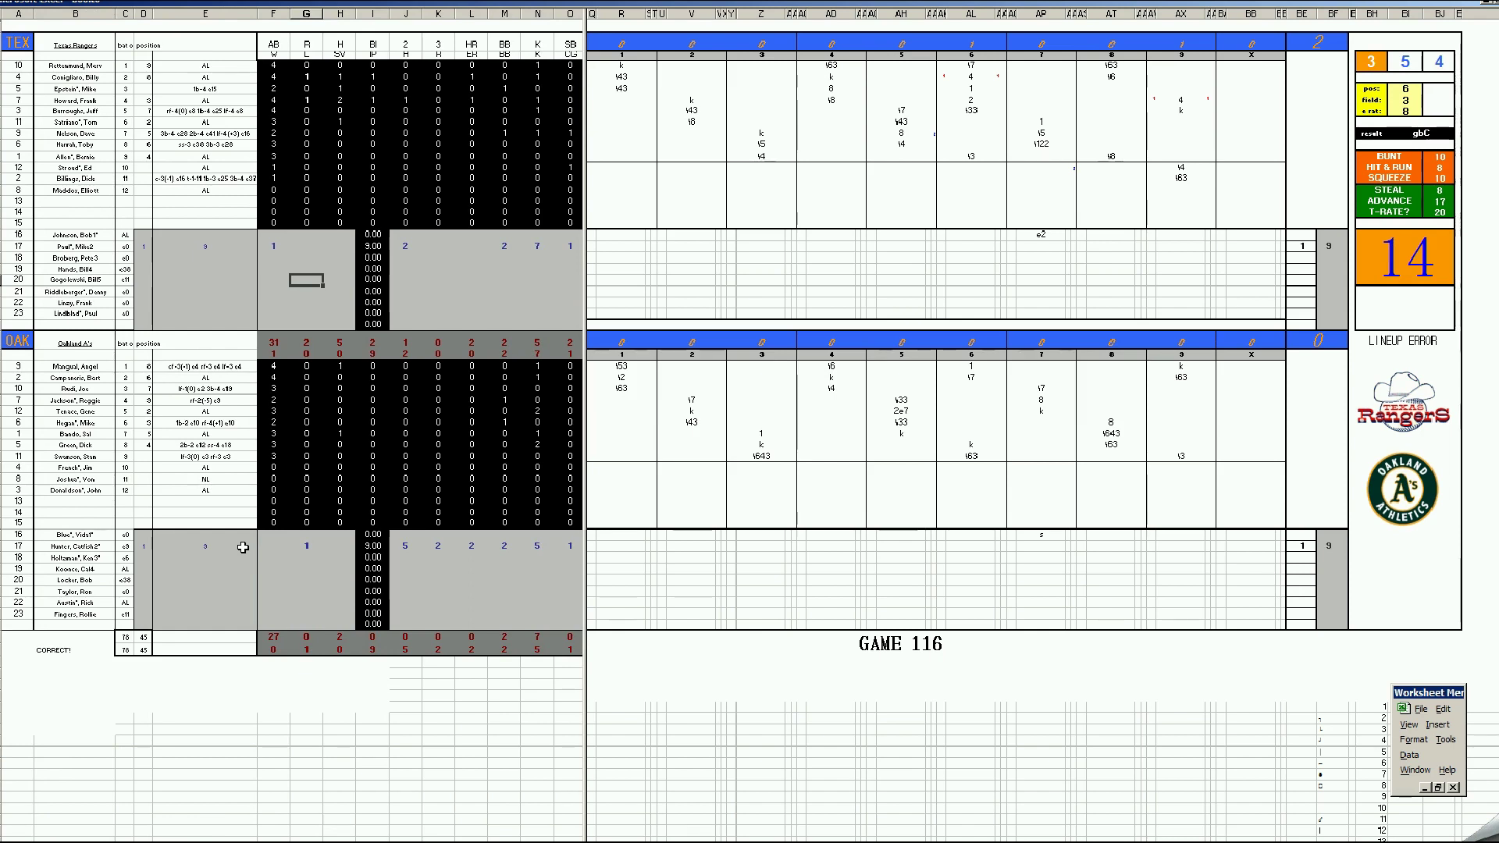
# - Save the game workbook as 25oaktex.xls, based on the previous 24oaktex.xls name
pyautogui.hotkey('ctrl', 's')
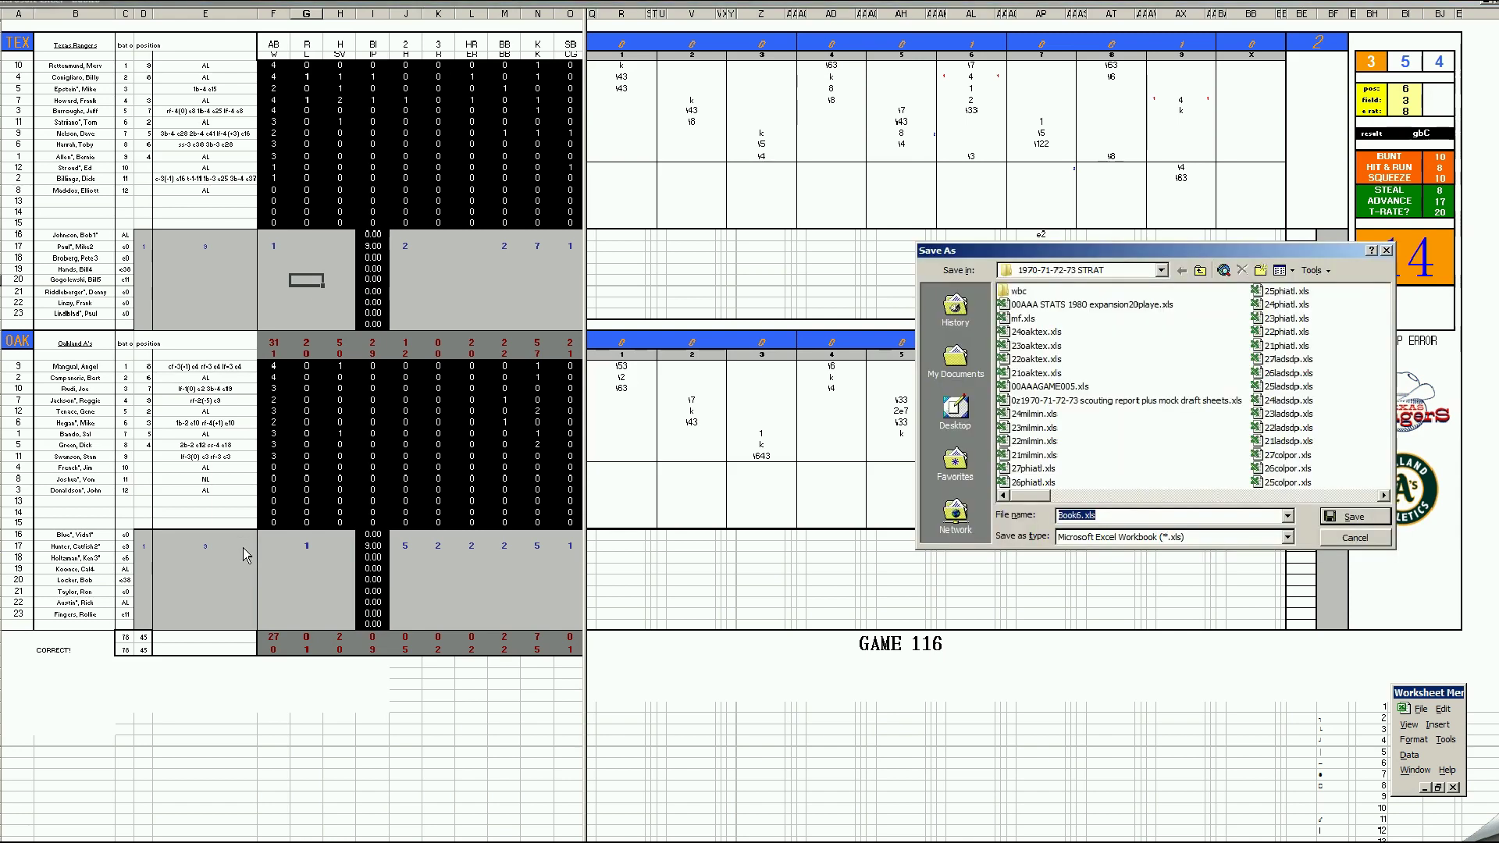
pyautogui.click(1037, 331)
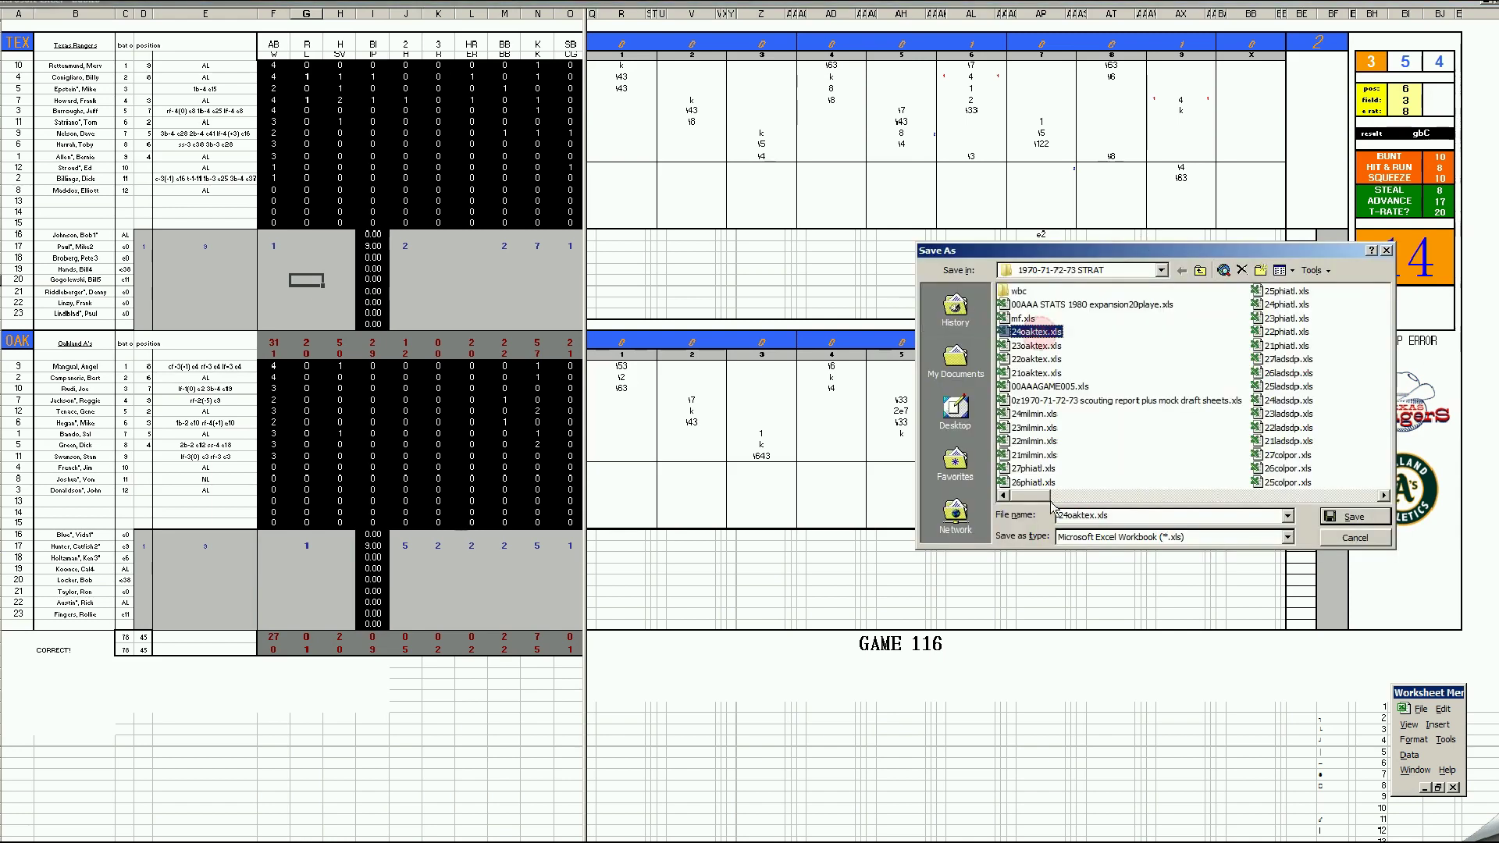
pyautogui.click(1067, 518)
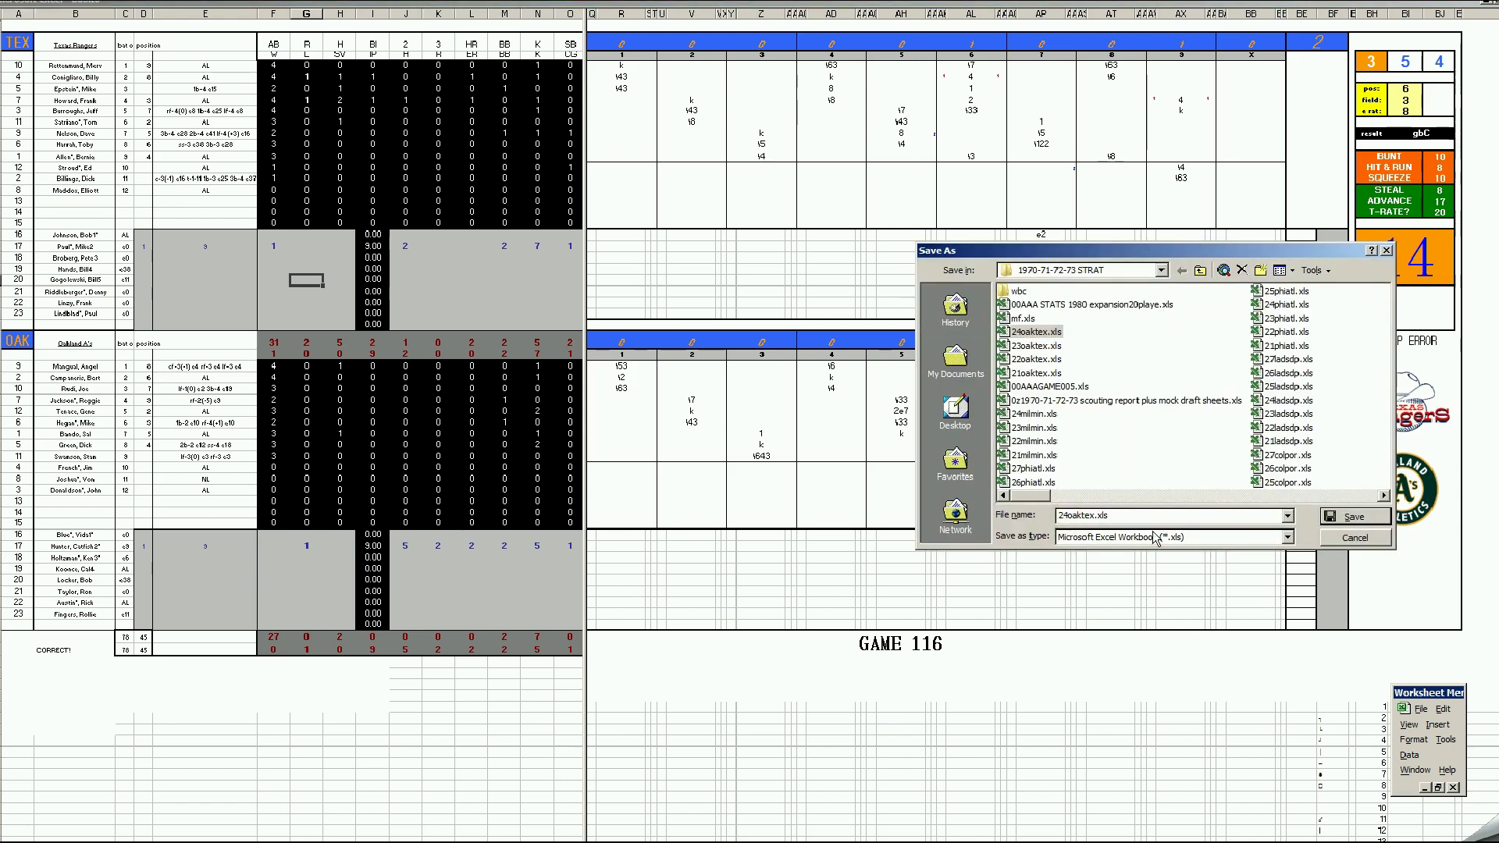
pyautogui.press('BackSpace')
pyautogui.write('5')
pyautogui.press('Return')
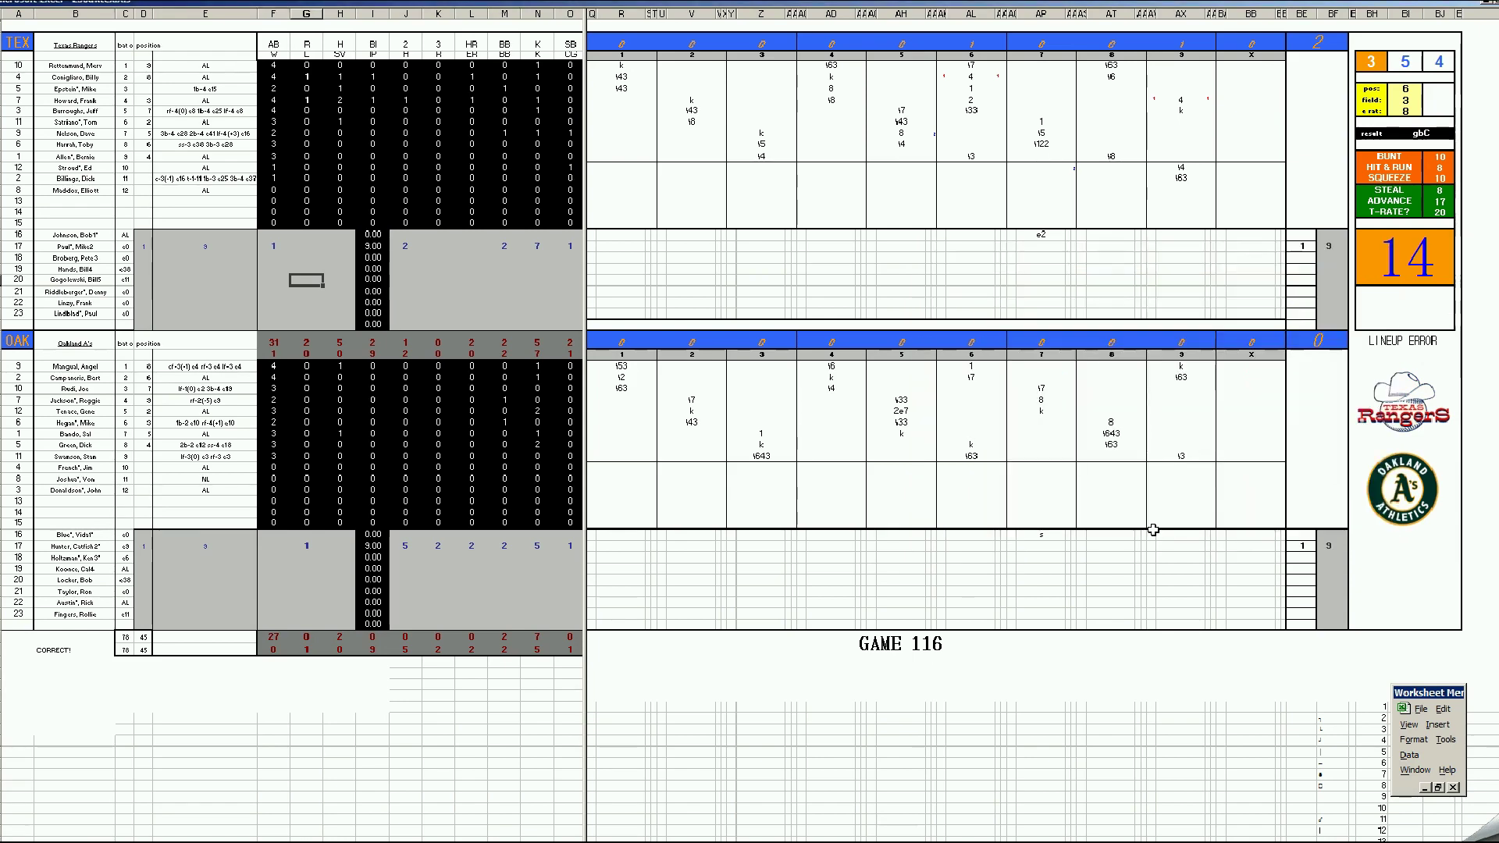
# - Save a second copy of the workbook as mf.xls
pyautogui.press('F12')
pyautogui.write('mf')
pyautogui.press('Return')
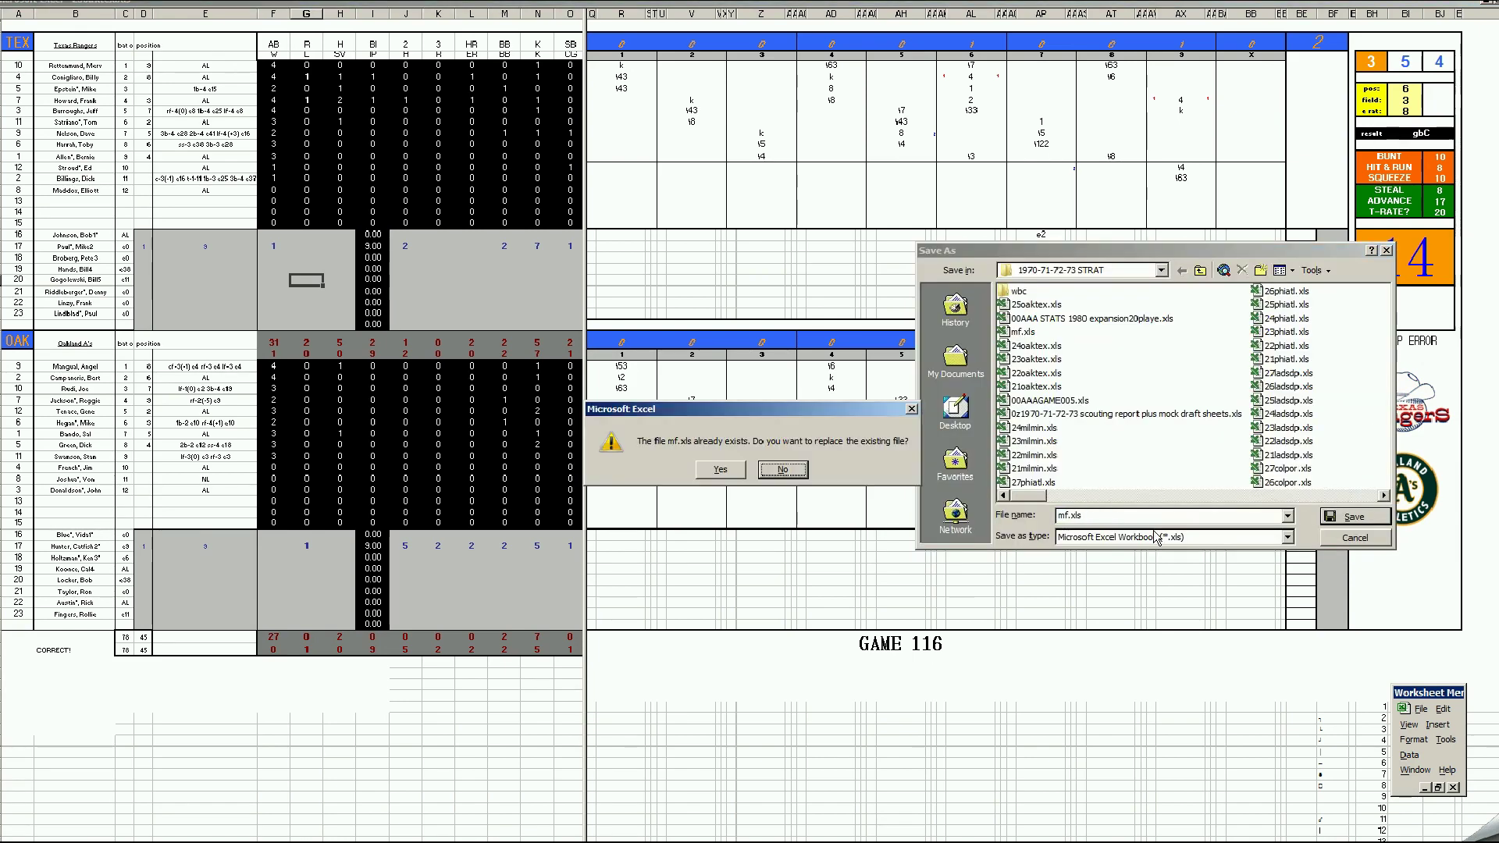
# - Confirm overwriting mf.xls and paste the Rangers box score into the season sheet's game 10 column
pyautogui.press('y')
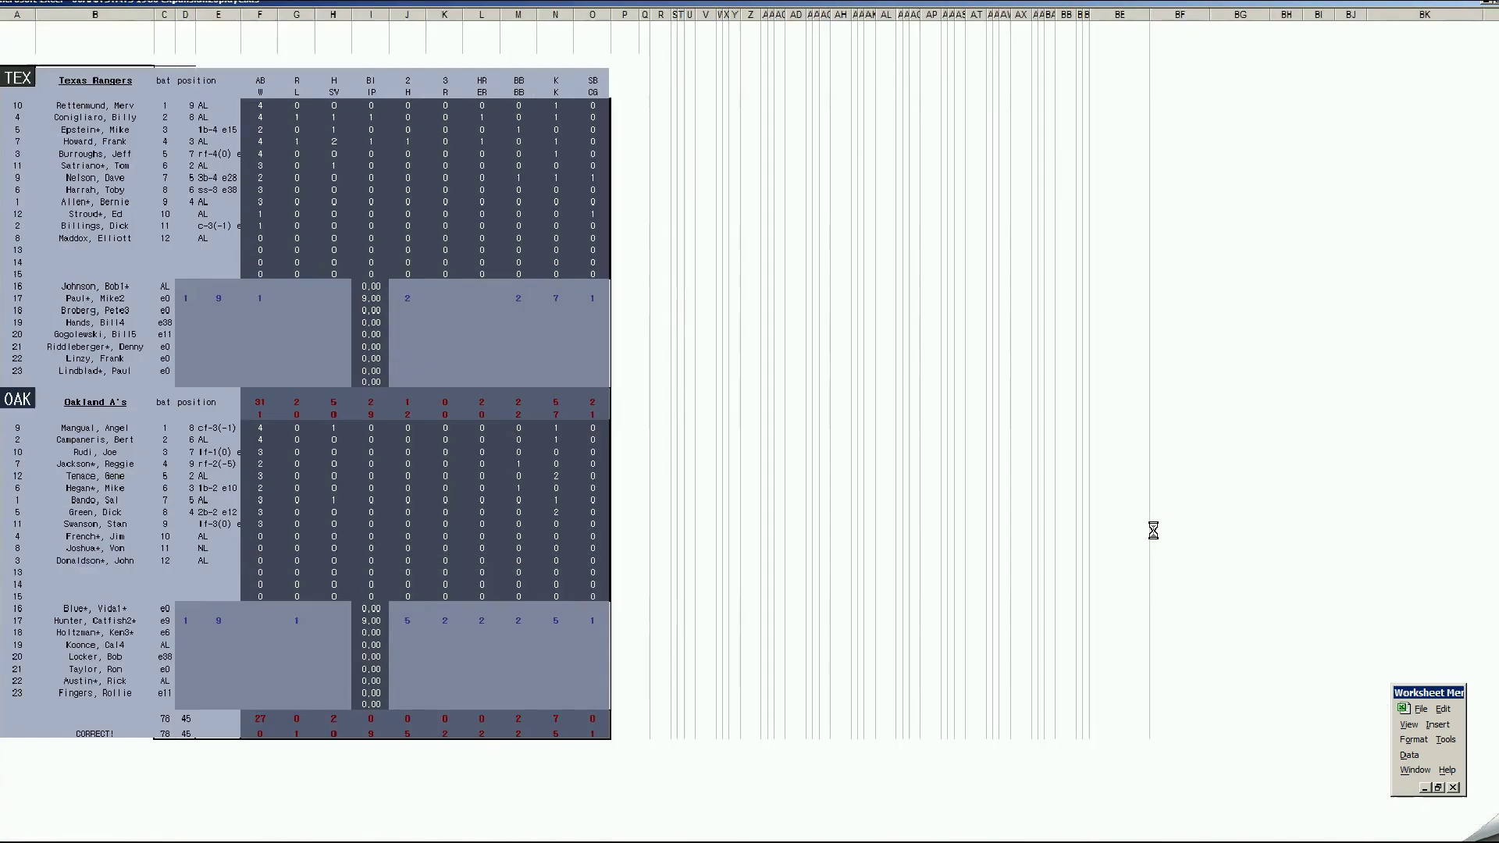
pyautogui.hotkey('ctrl', 'Tab')
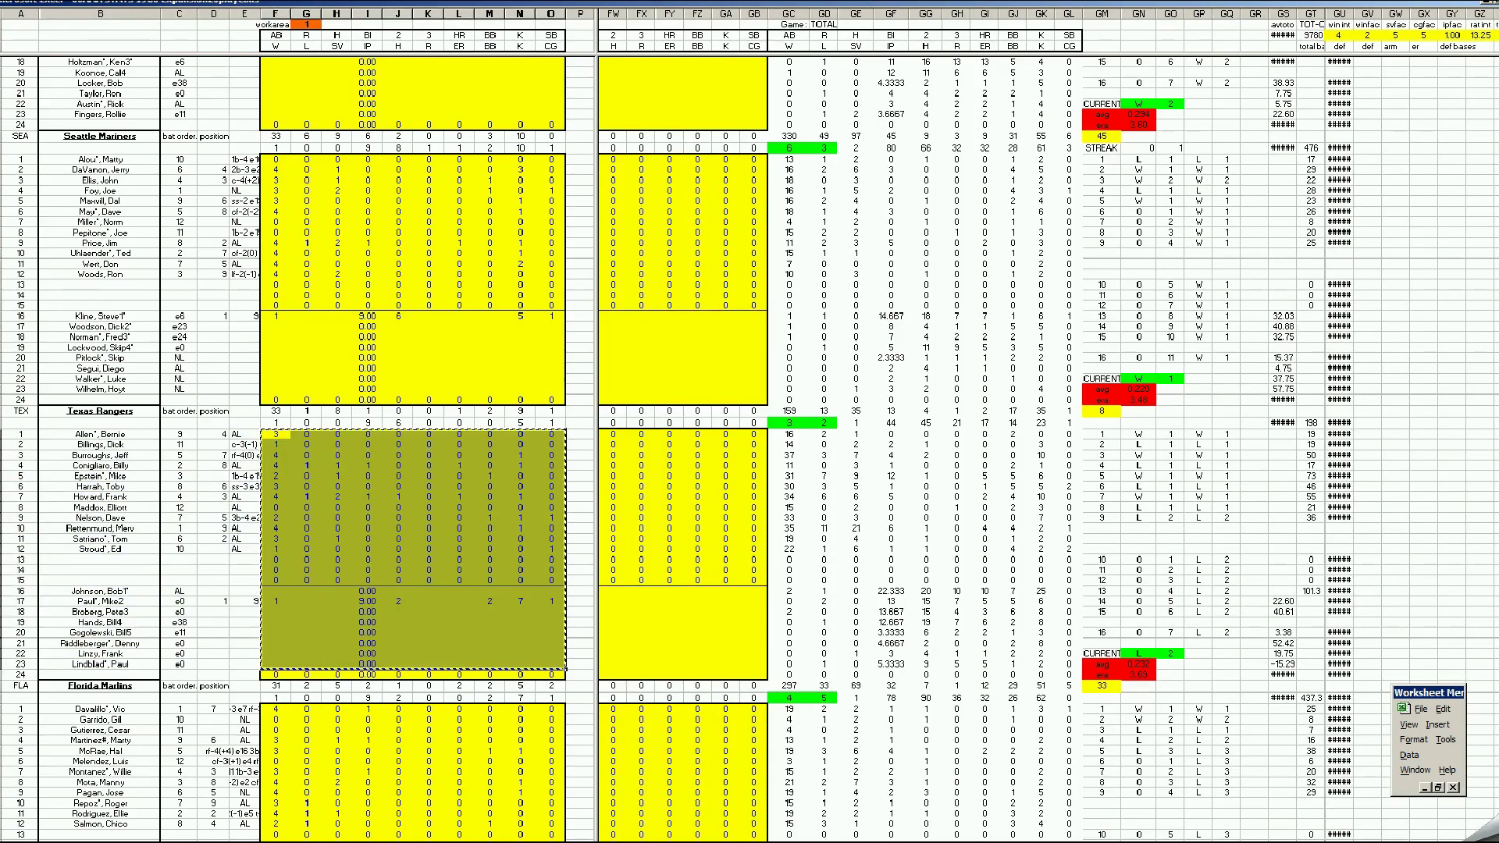
pyautogui.moveTo(1413, 836); pyautogui.dragTo(1009, 835)
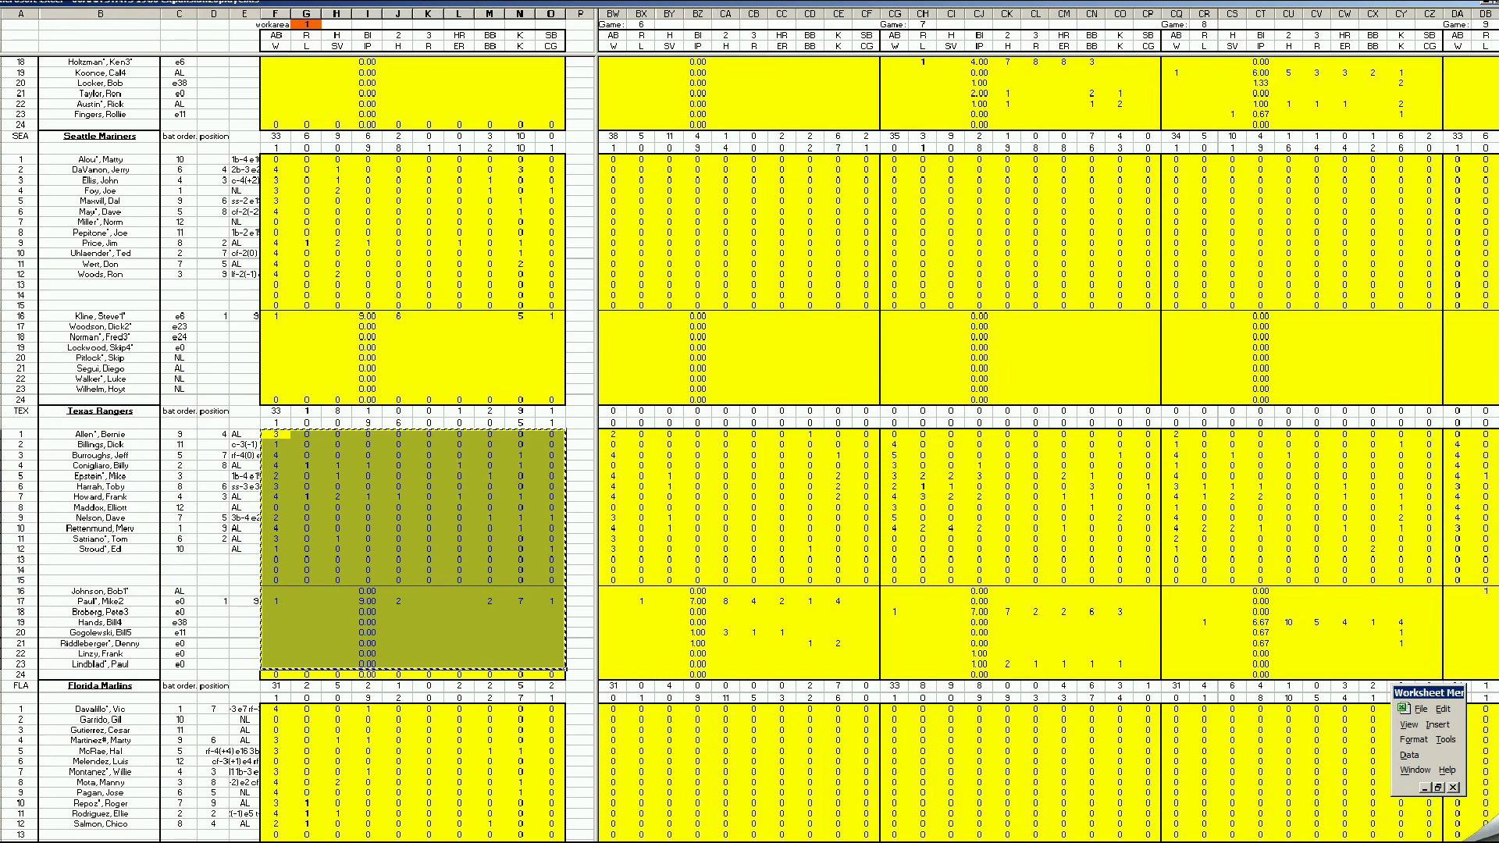
pyautogui.hscroll(3, 1461, 824)
pyautogui.hscroll(9, 1421, 826)
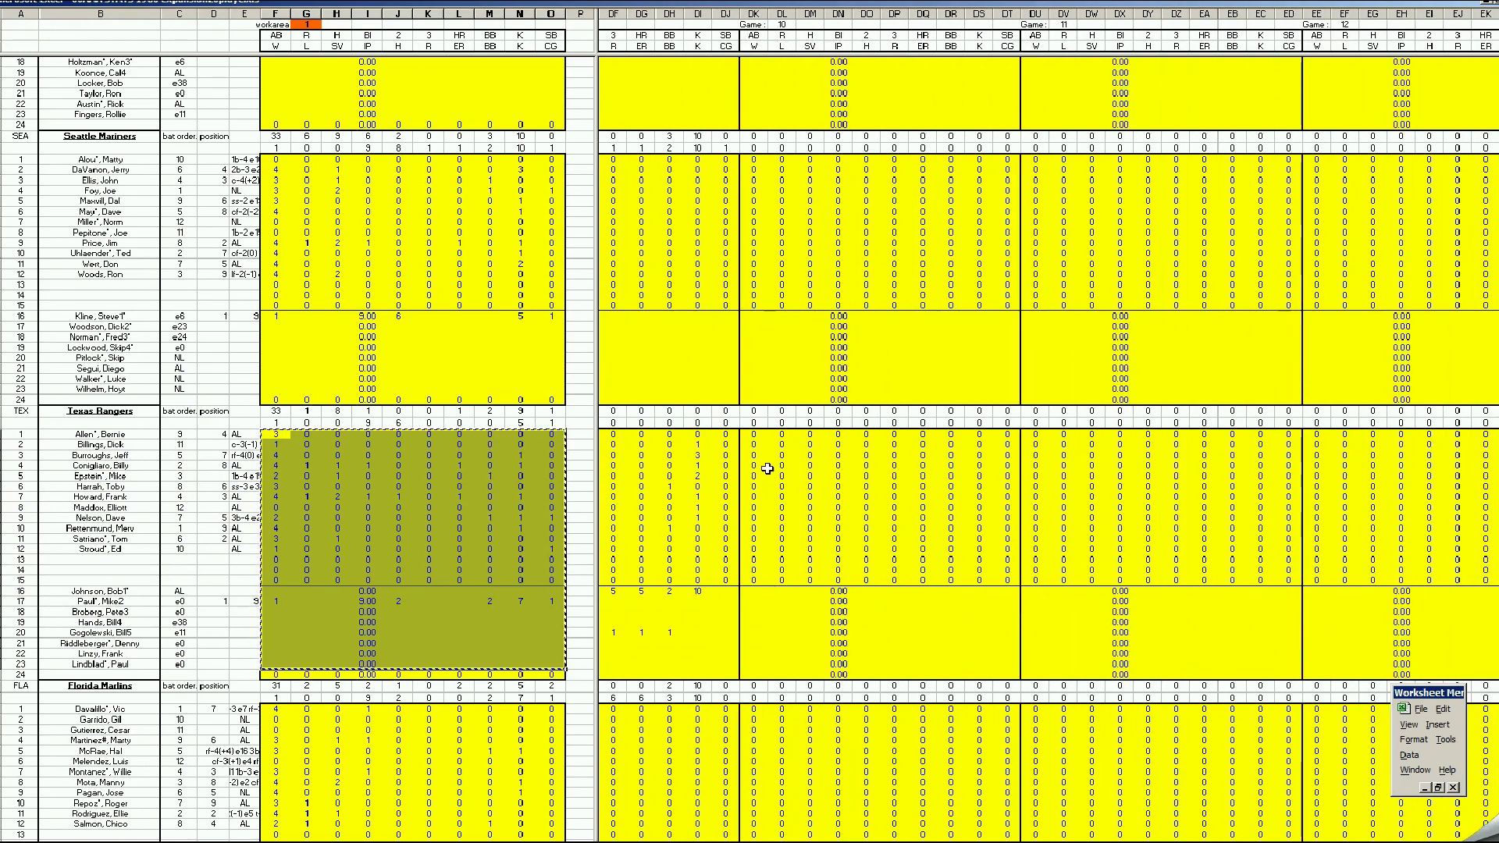
pyautogui.rightClick(754, 437)
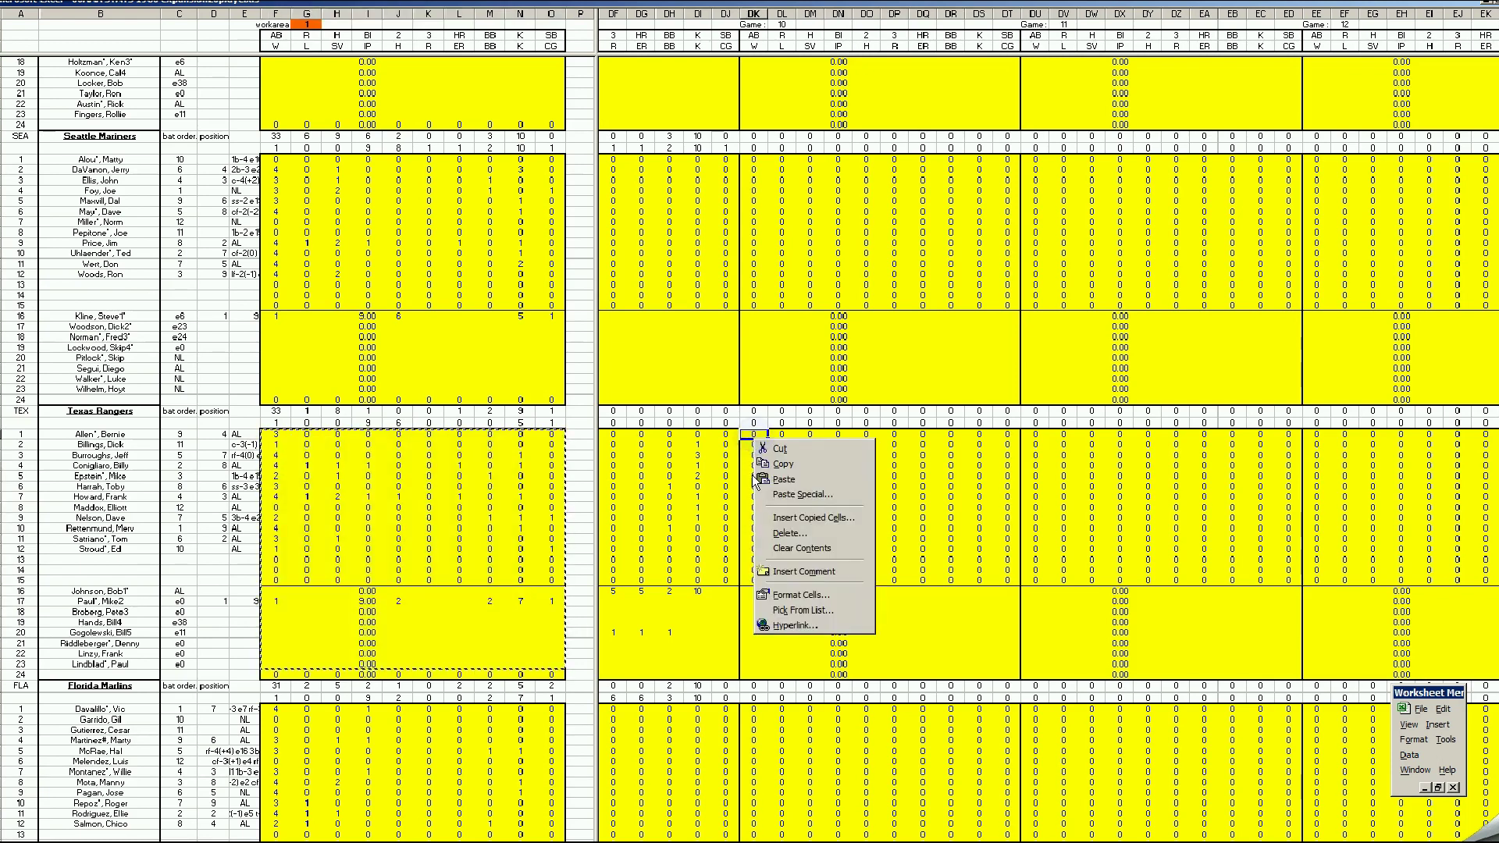
pyautogui.click(776, 478)
pyautogui.click(547, 515)
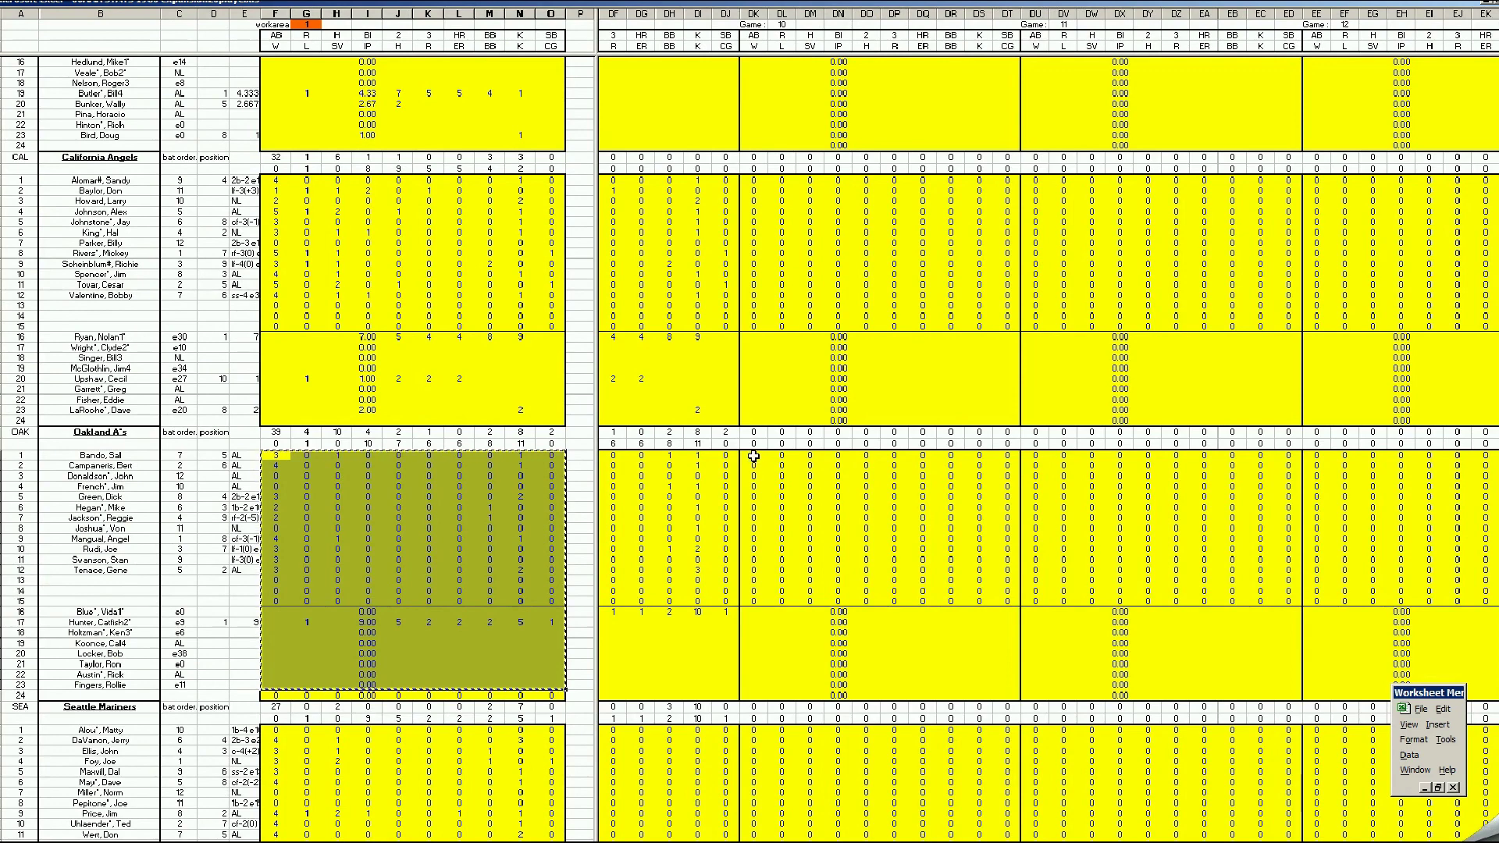
# - Paste the A's box score into their game 10 column
pyautogui.rightClick(754, 456)
pyautogui.click(787, 498)
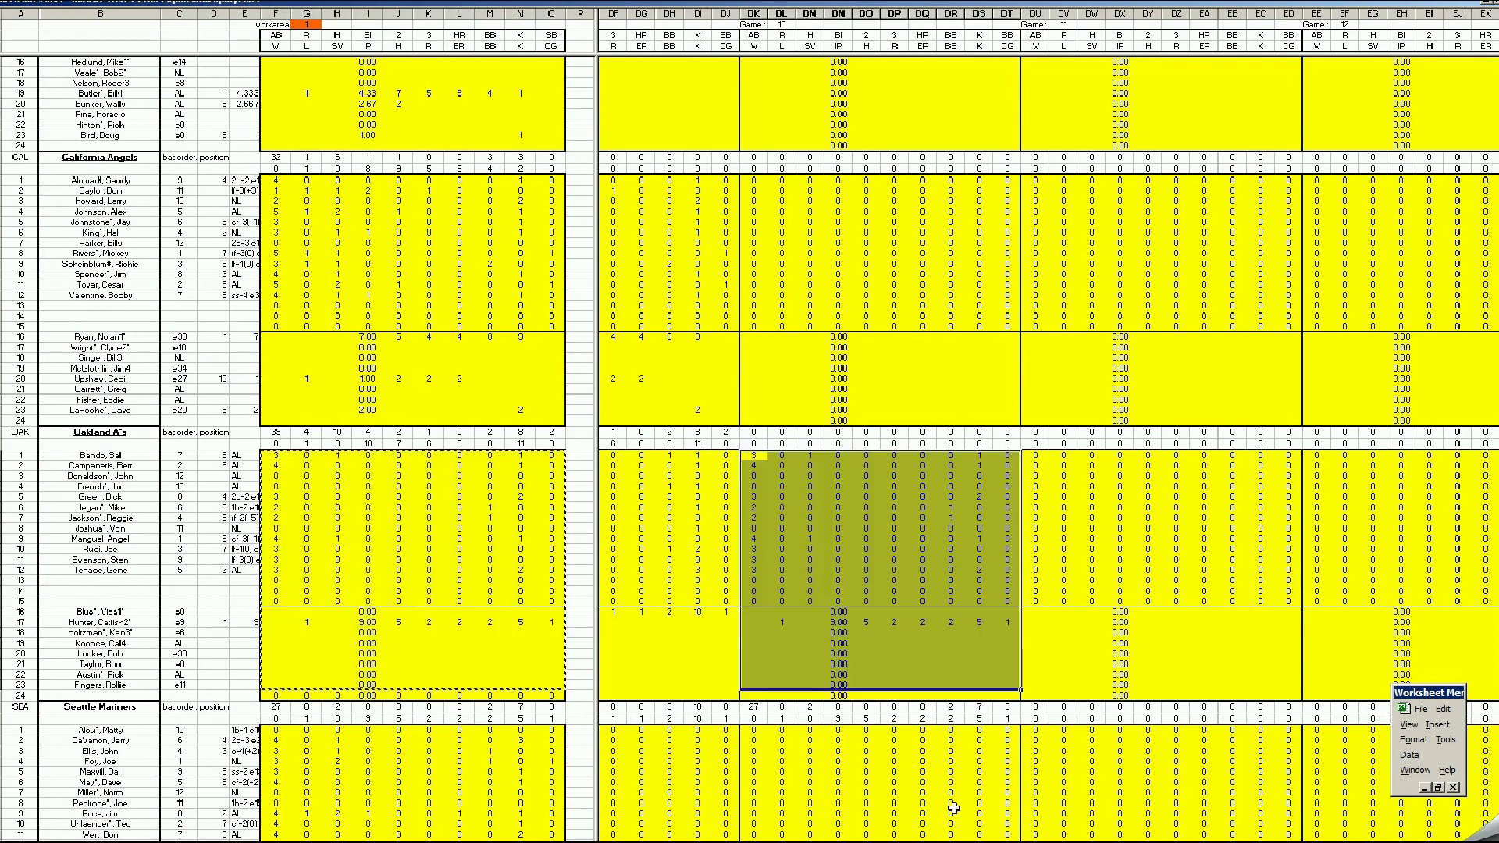
pyautogui.moveTo(859, 841); pyautogui.dragTo(1101, 841)
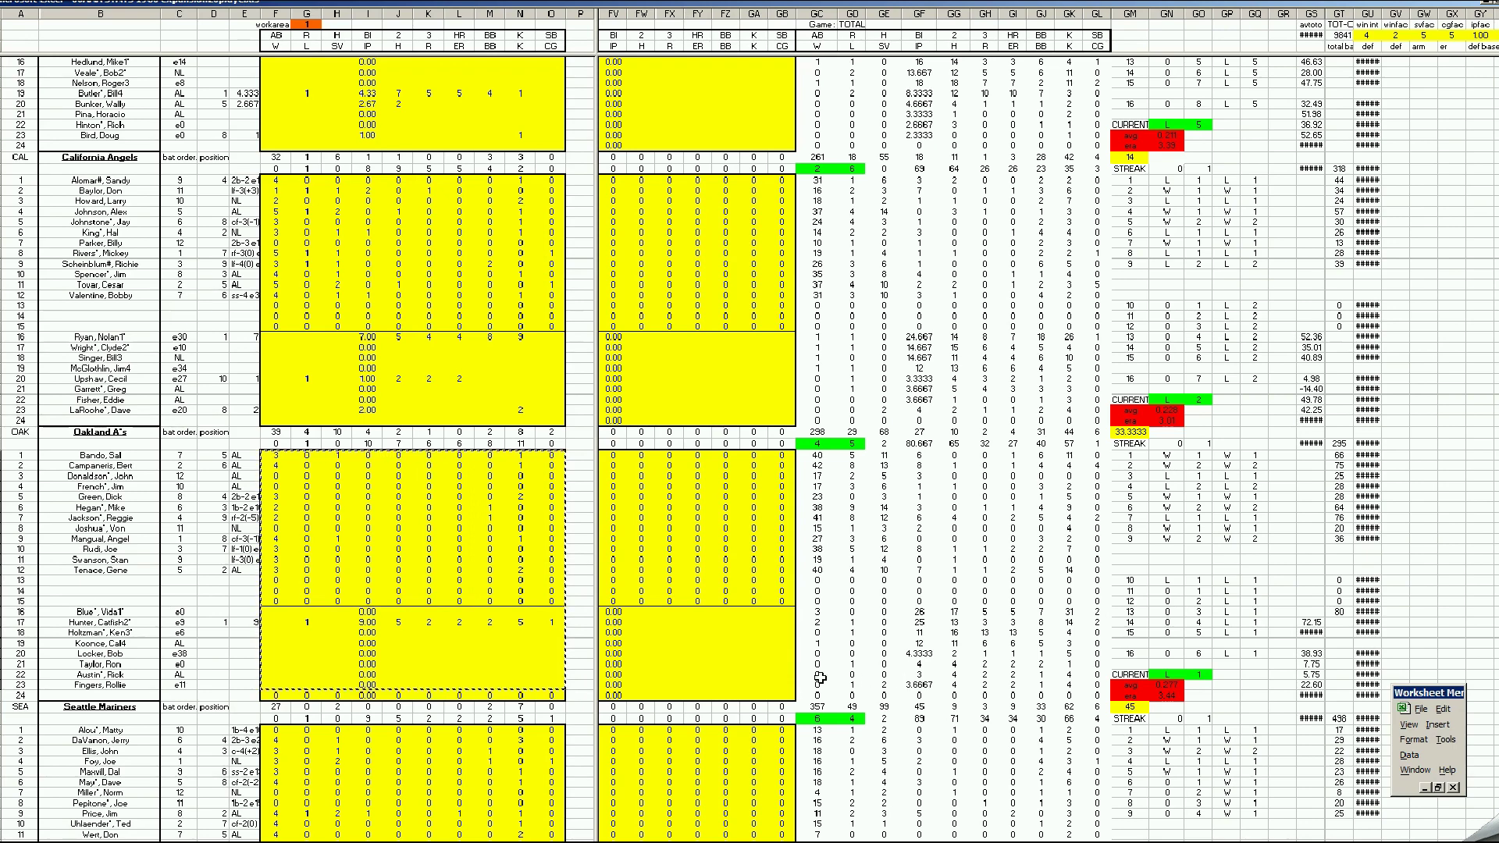
# - Review A's pitcher and Rangers hitter season totals, then page down toward the division standings
pyautogui.click(697, 612)
pyautogui.scroll(-13, 697, 614)
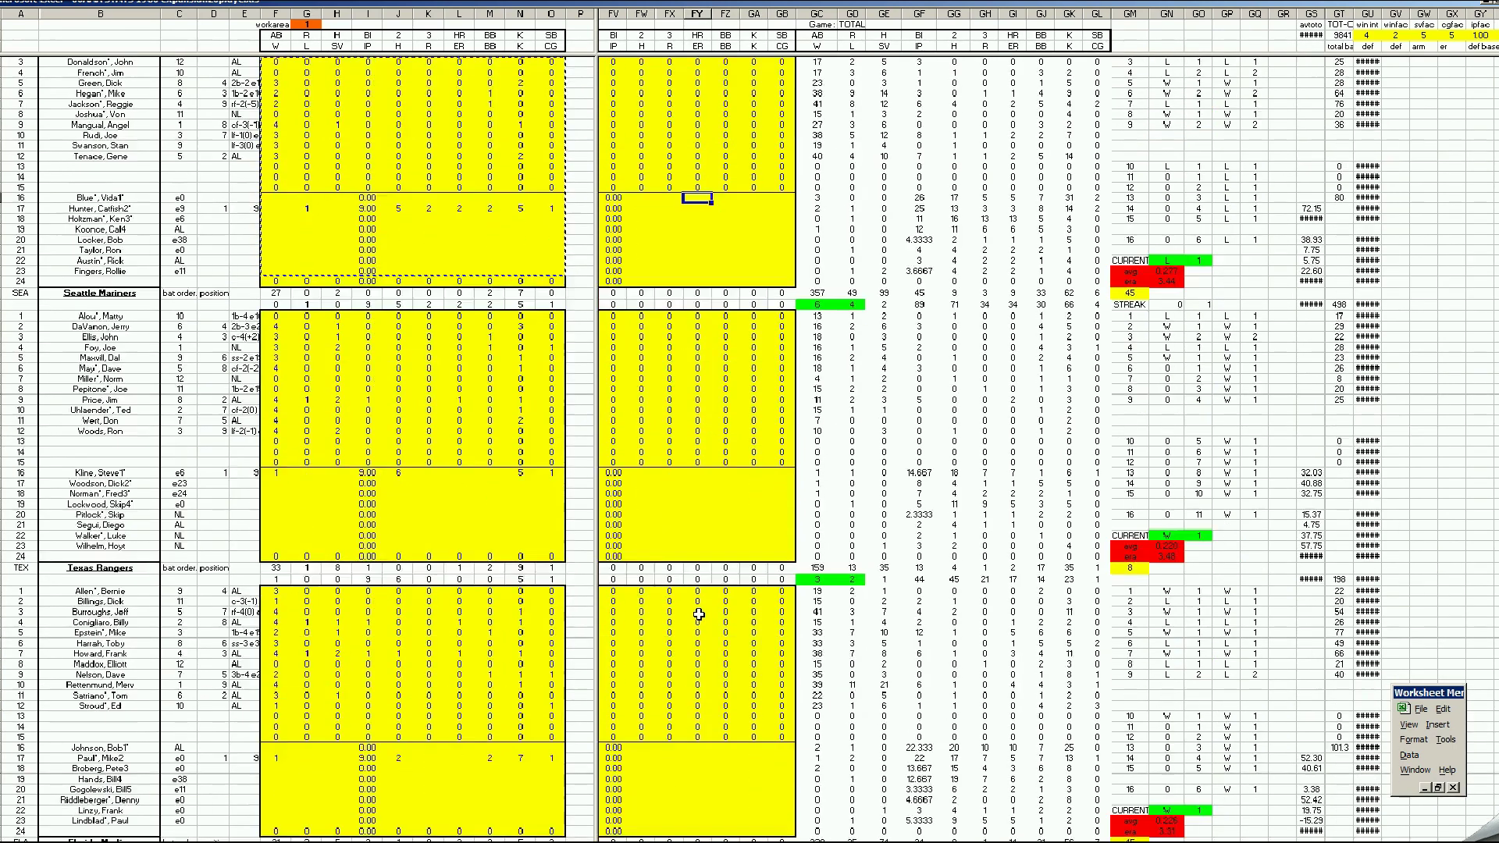
pyautogui.scroll(-4, 698, 614)
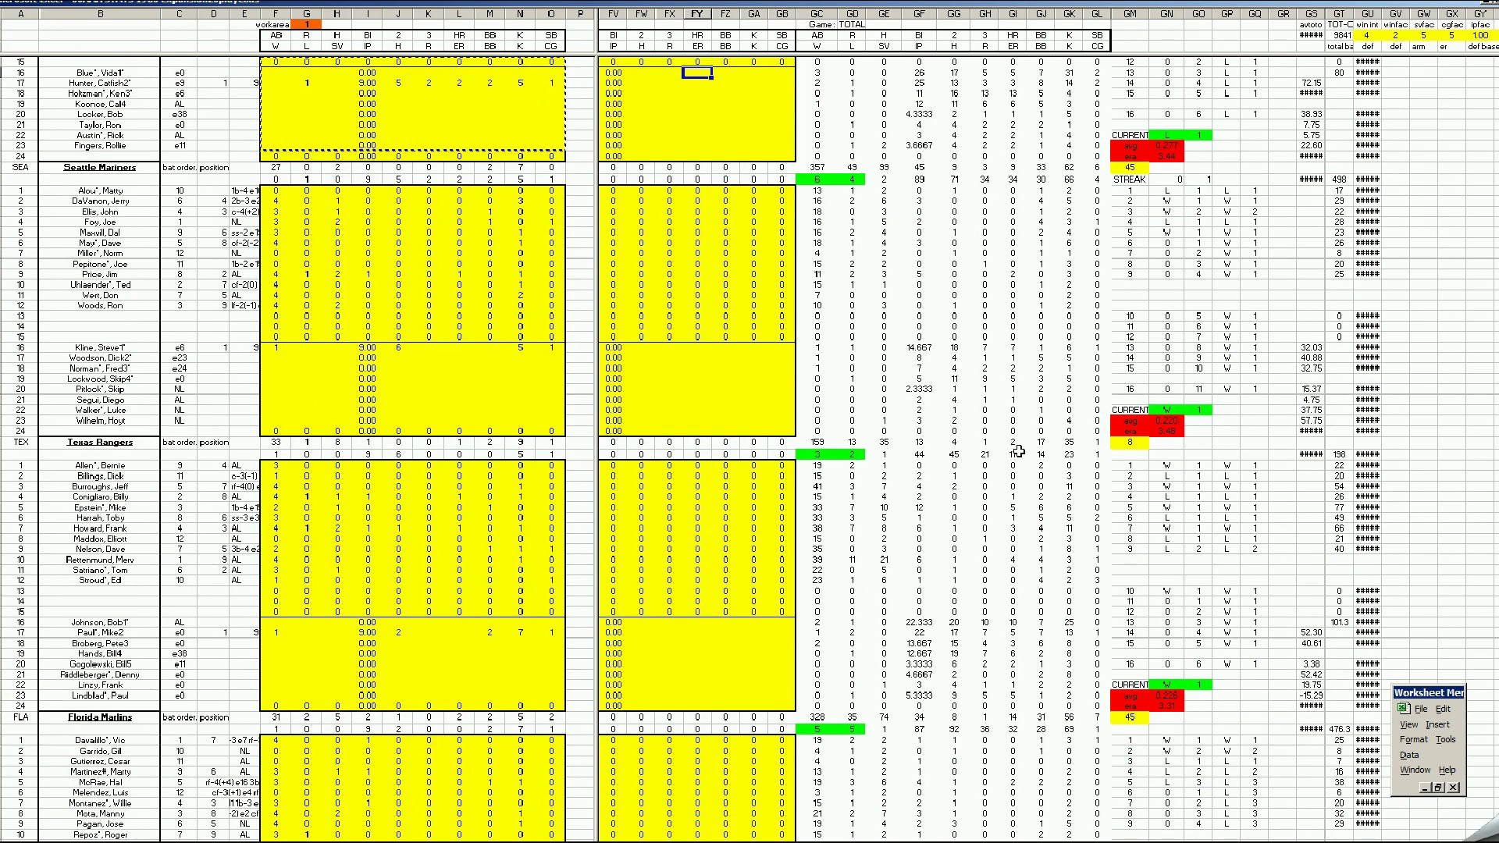
pyautogui.click(1012, 507)
pyautogui.press('Down')
pyautogui.press('Down')
pyautogui.click(920, 529)
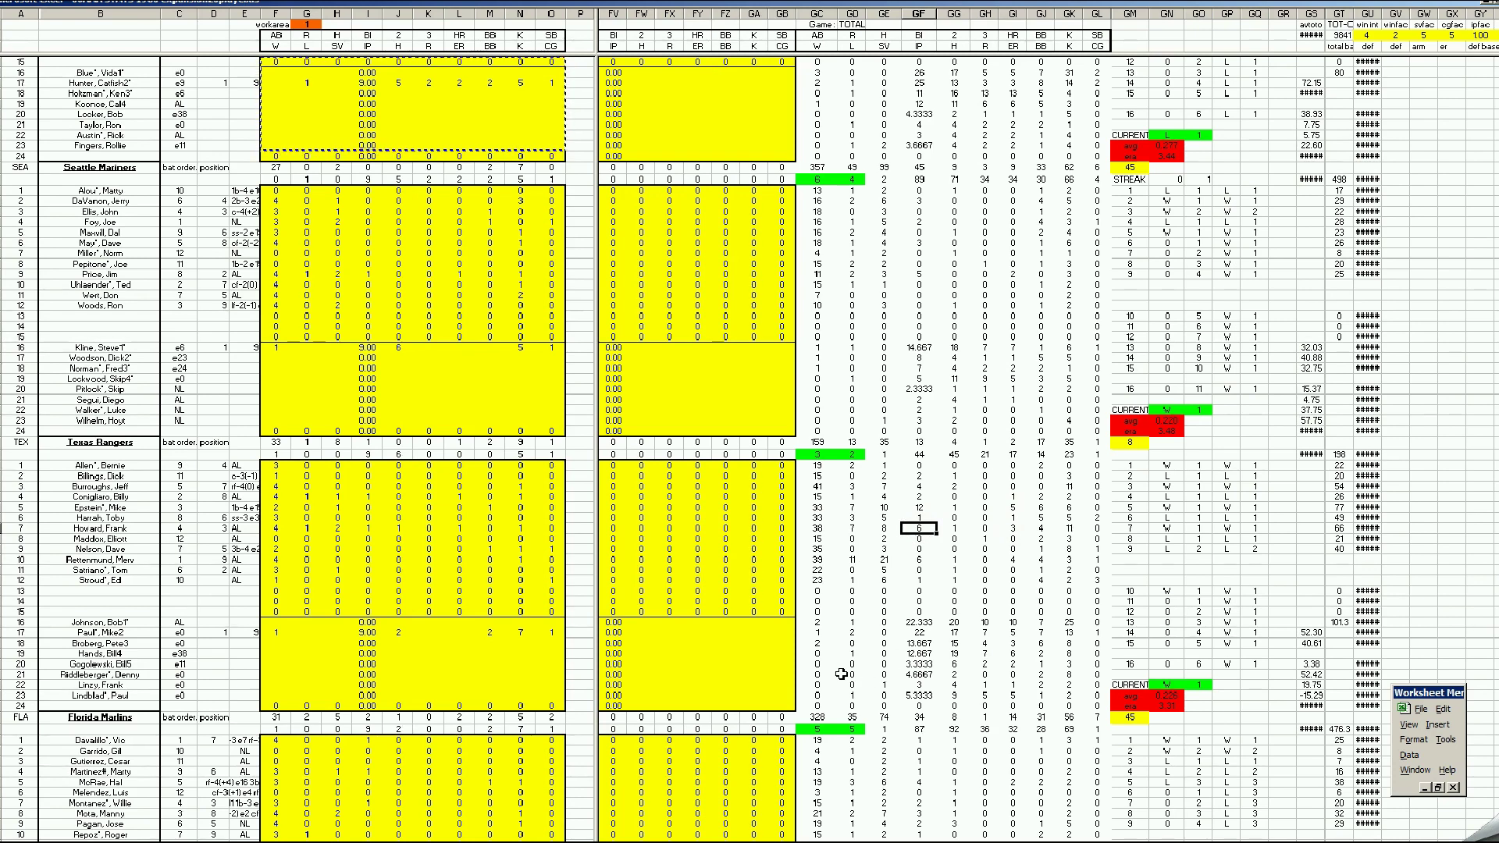
pyautogui.click(771, 673)
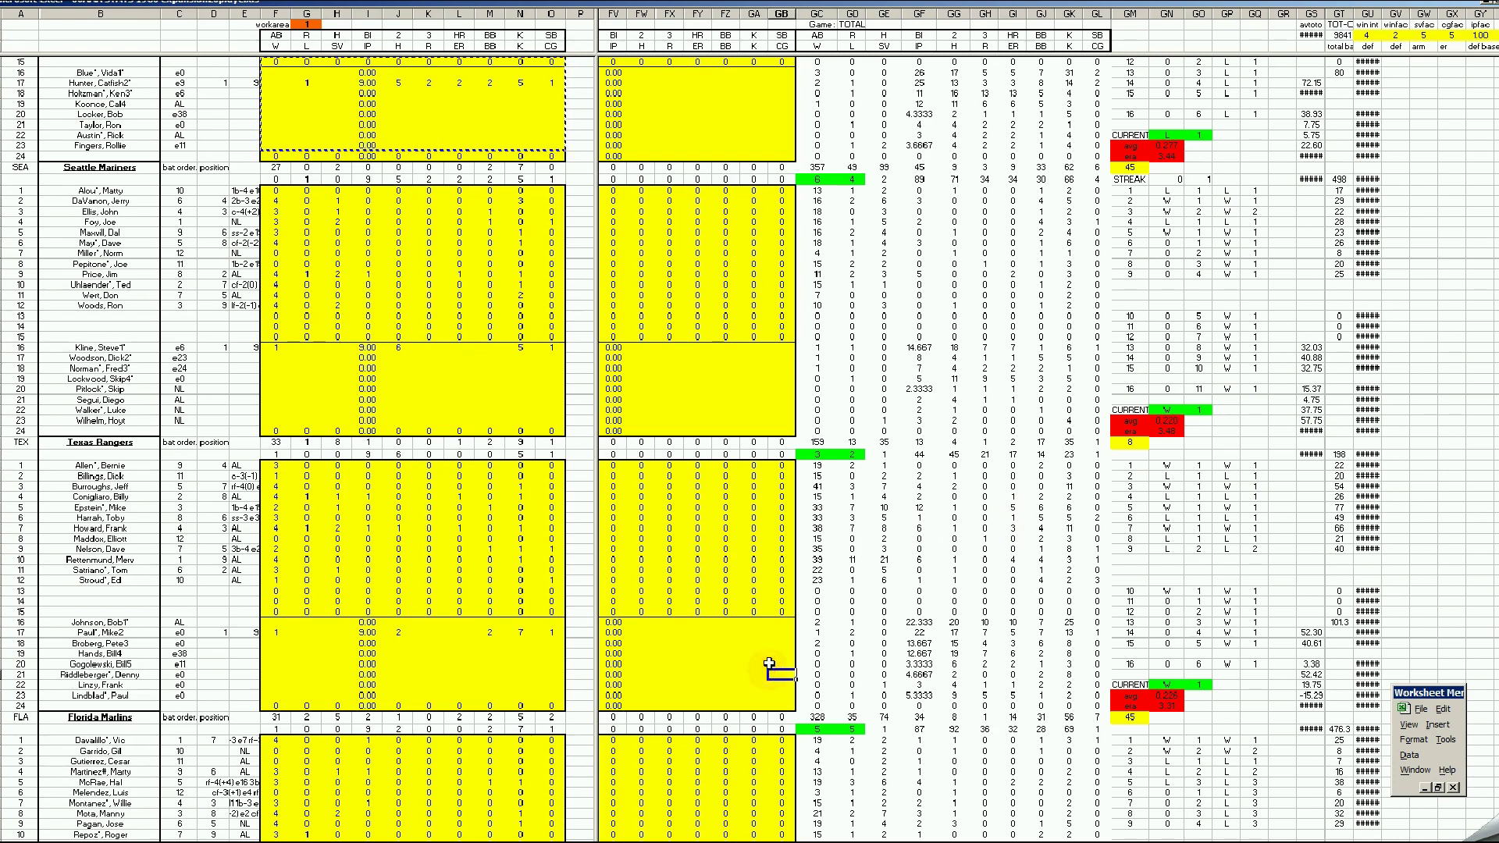
pyautogui.press('pagedown')
pyautogui.press('pagedown')
pyautogui.press('pagedown')
pyautogui.press('pagedown')
pyautogui.press('pagedown')
pyautogui.press('pagedown')
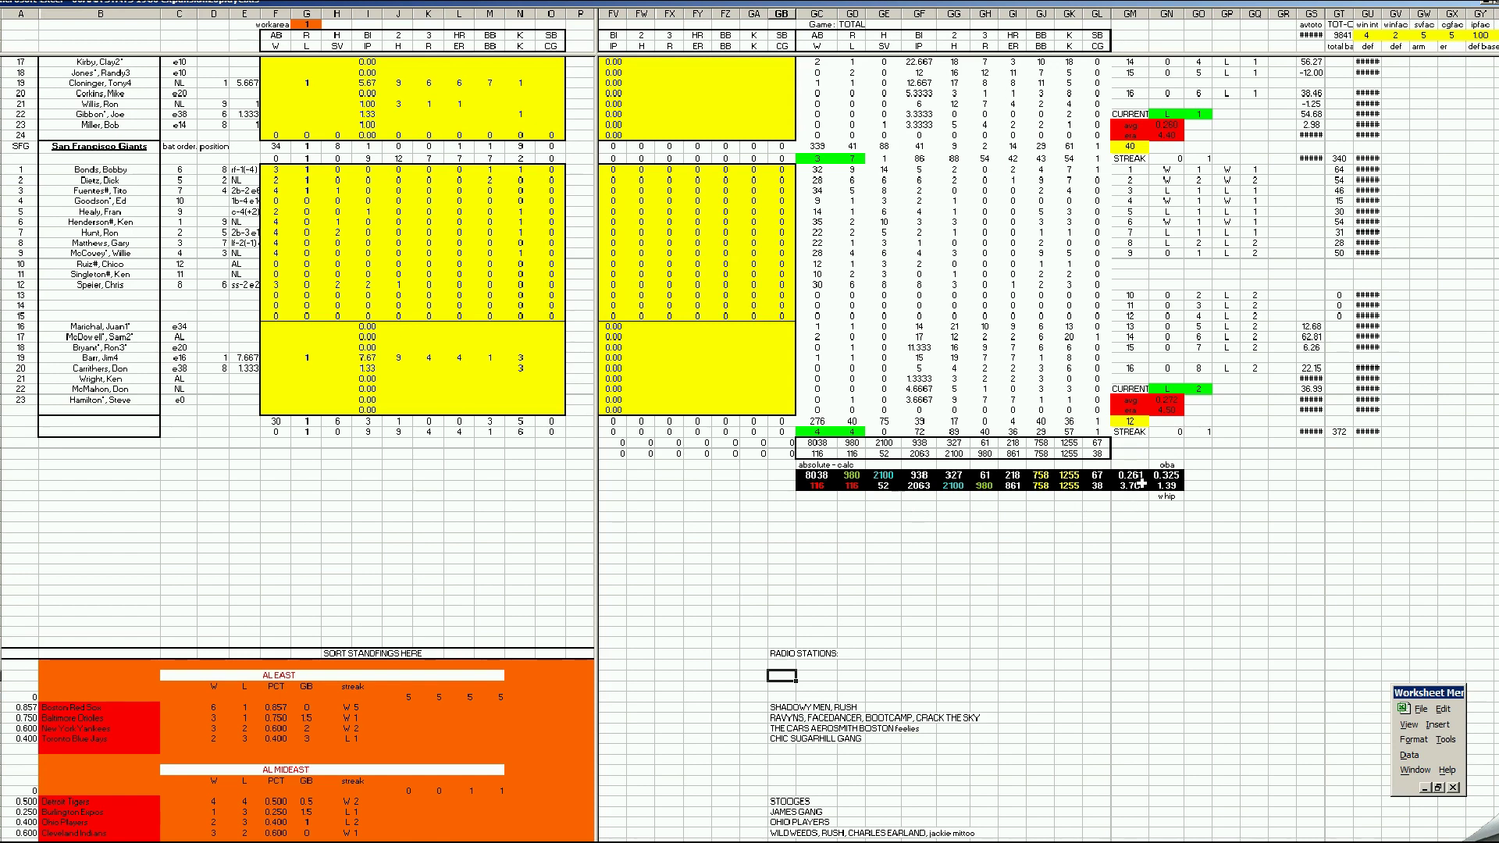
# - Check the league-wide 3.76 pitching figure on the season sheet
pyautogui.click(1141, 486)
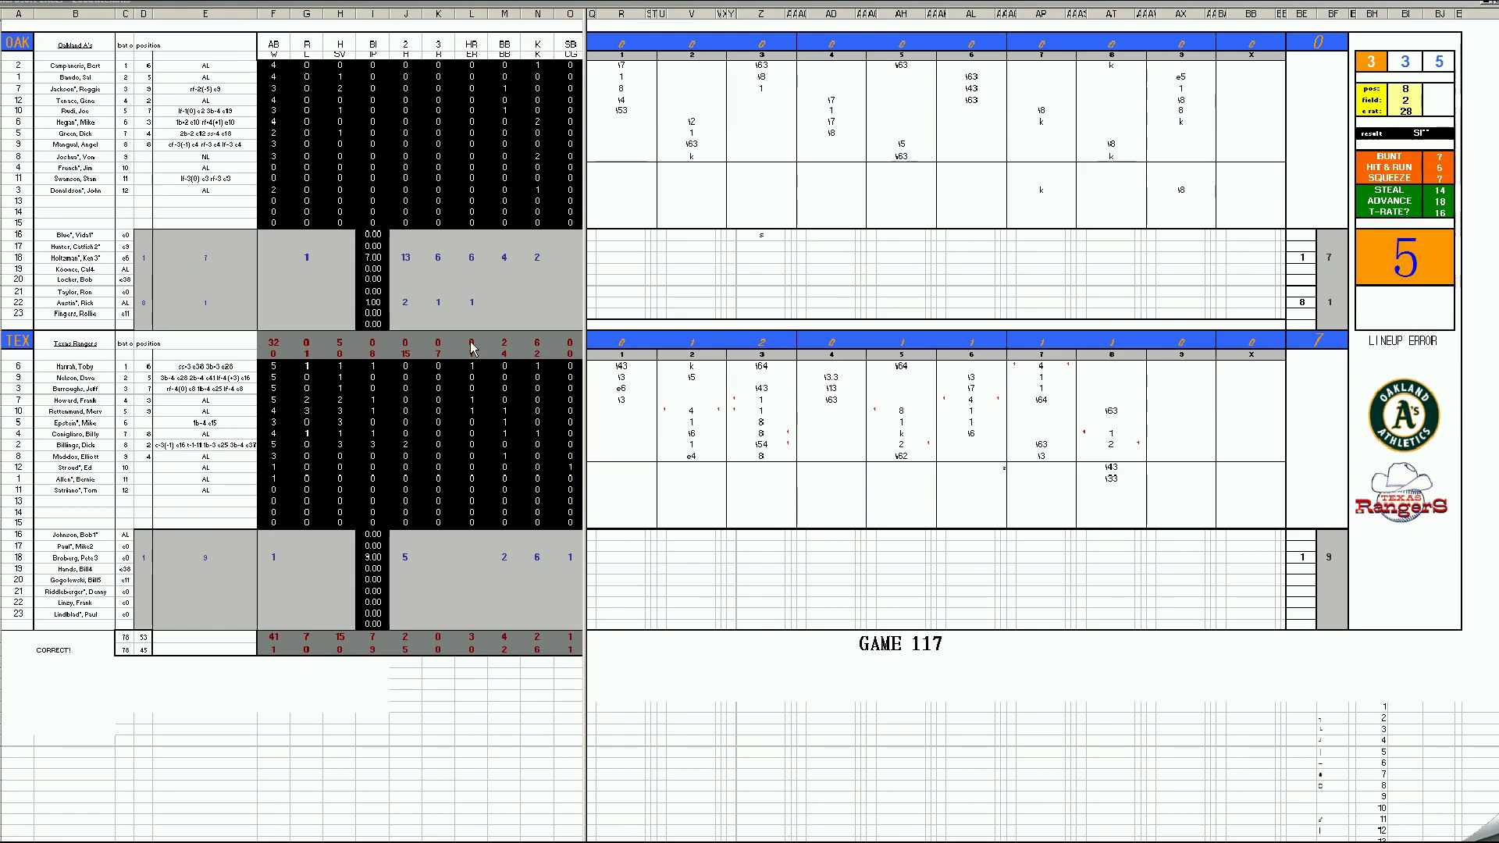
pyautogui.click(694, 409)
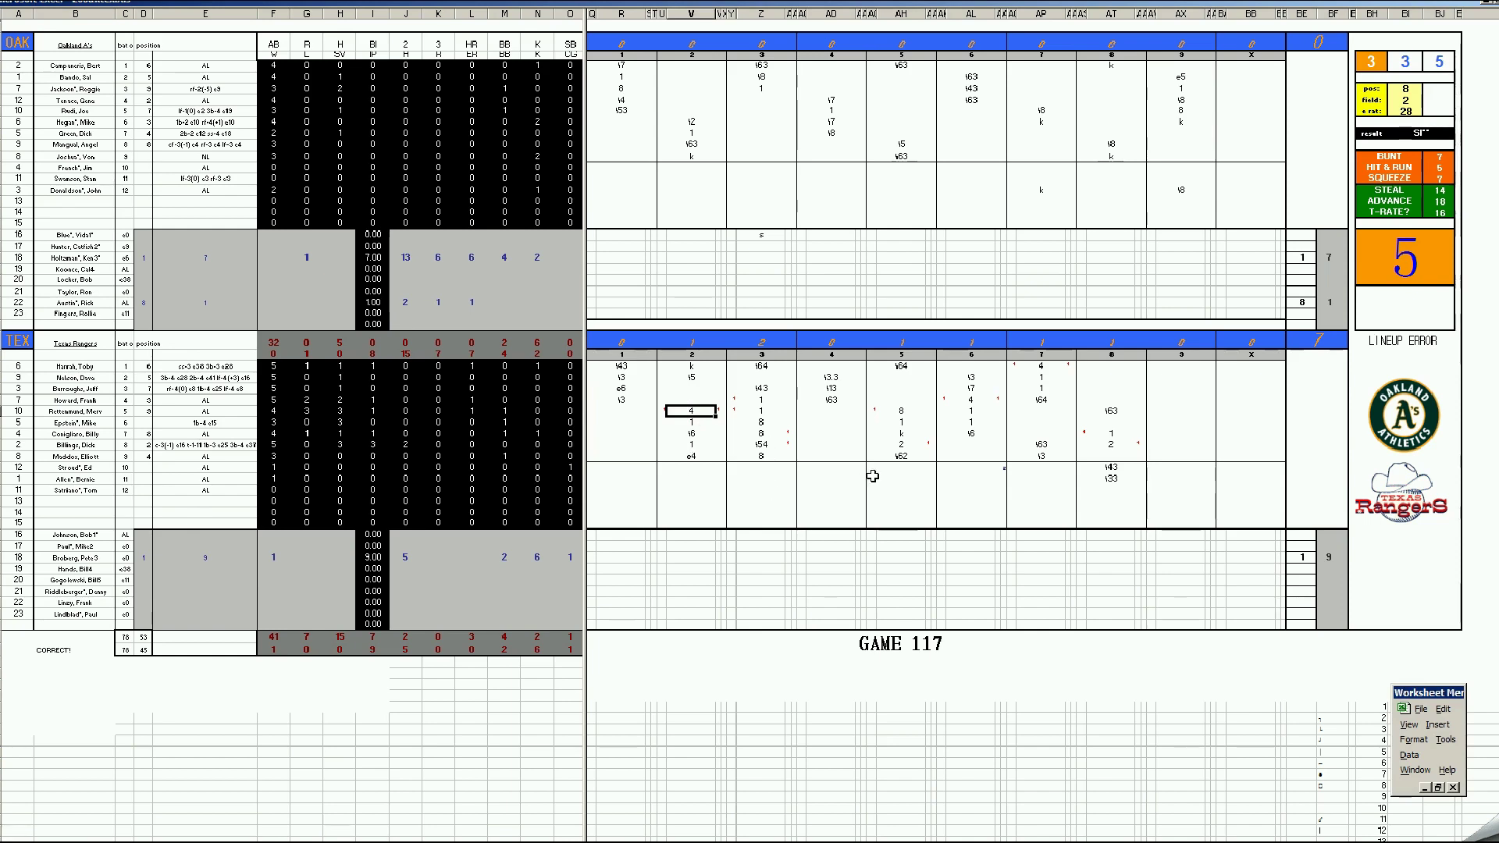
pyautogui.click(898, 434)
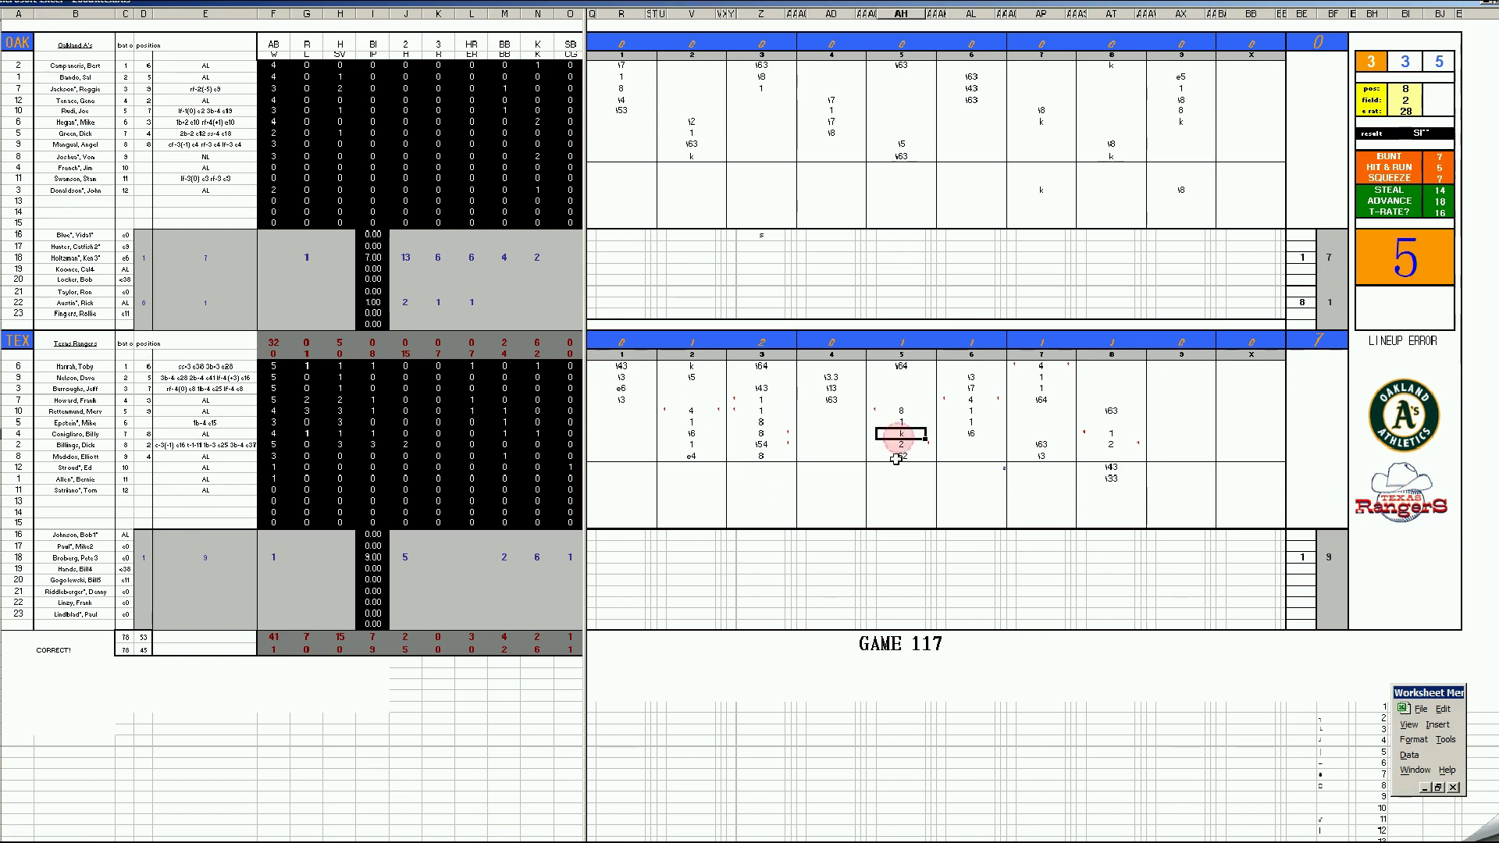
pyautogui.click(972, 398)
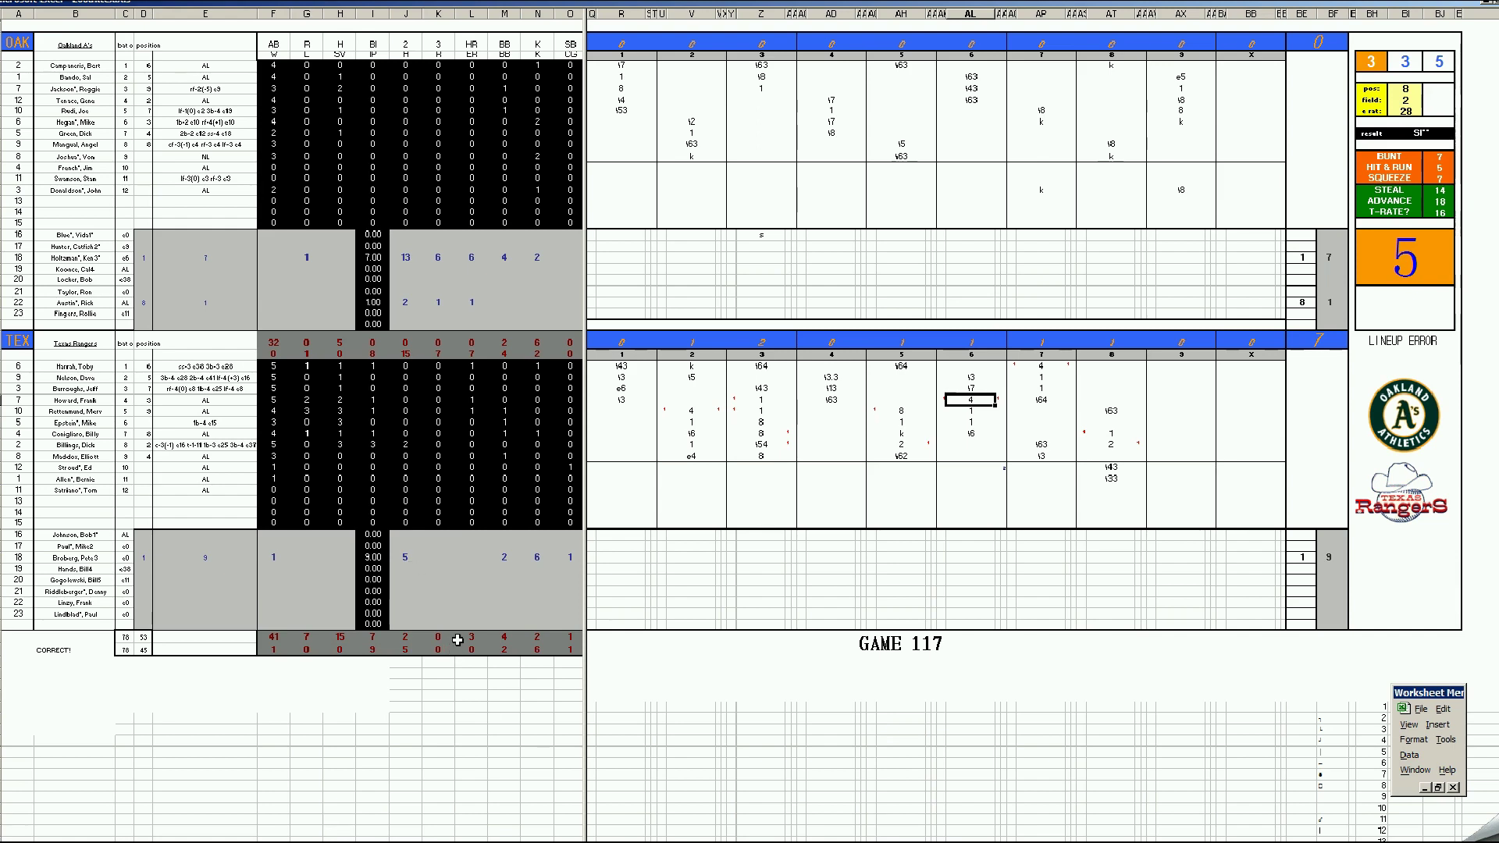
# - Close the Game 117 workbook without saving and record a 3 in the scoresheet
pyautogui.rightClick(421, 839)
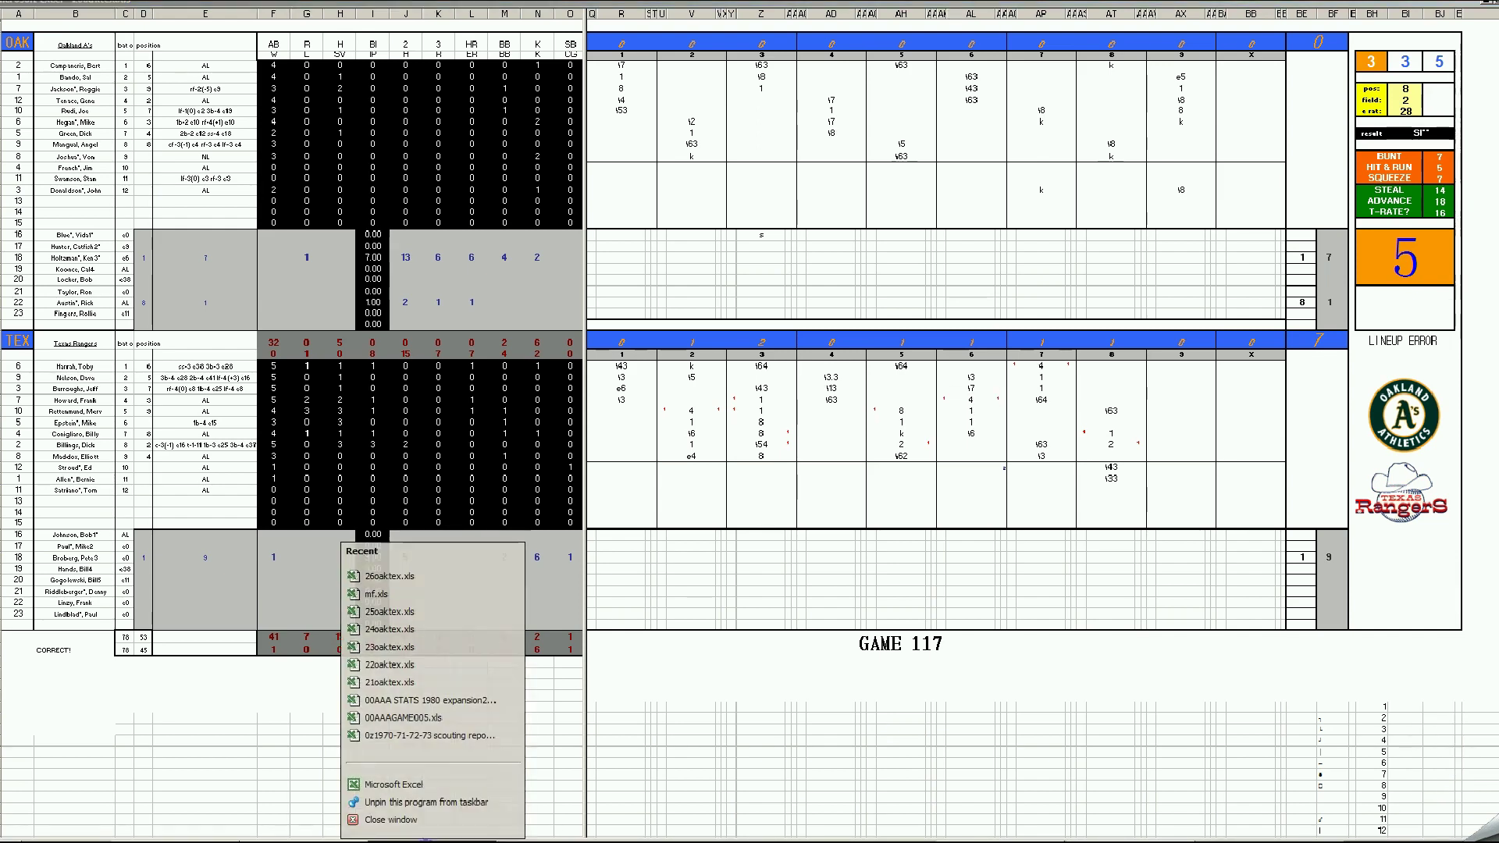
pyautogui.click(410, 818)
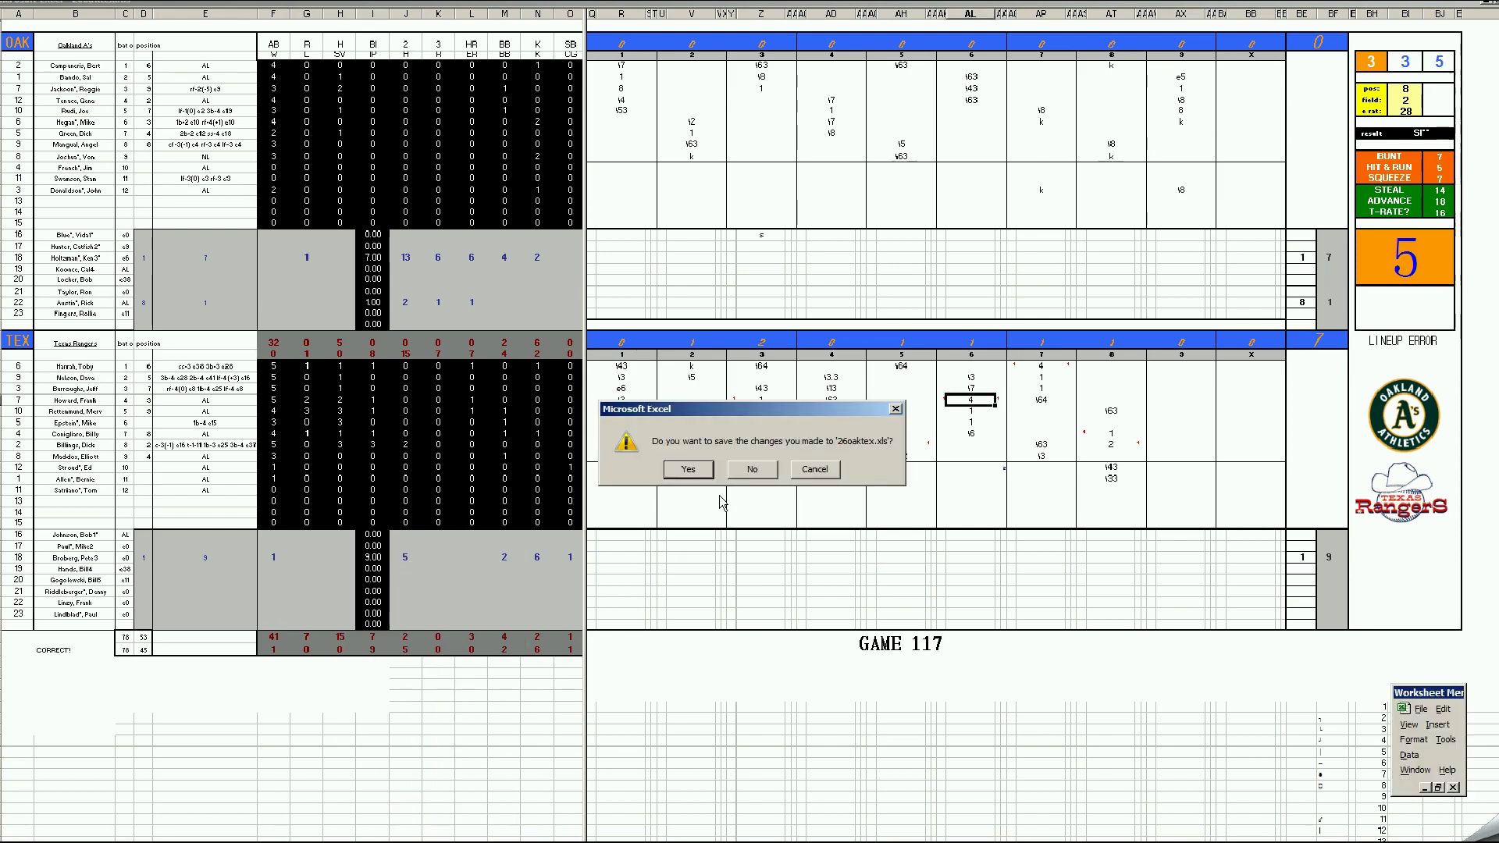
pyautogui.click(742, 470)
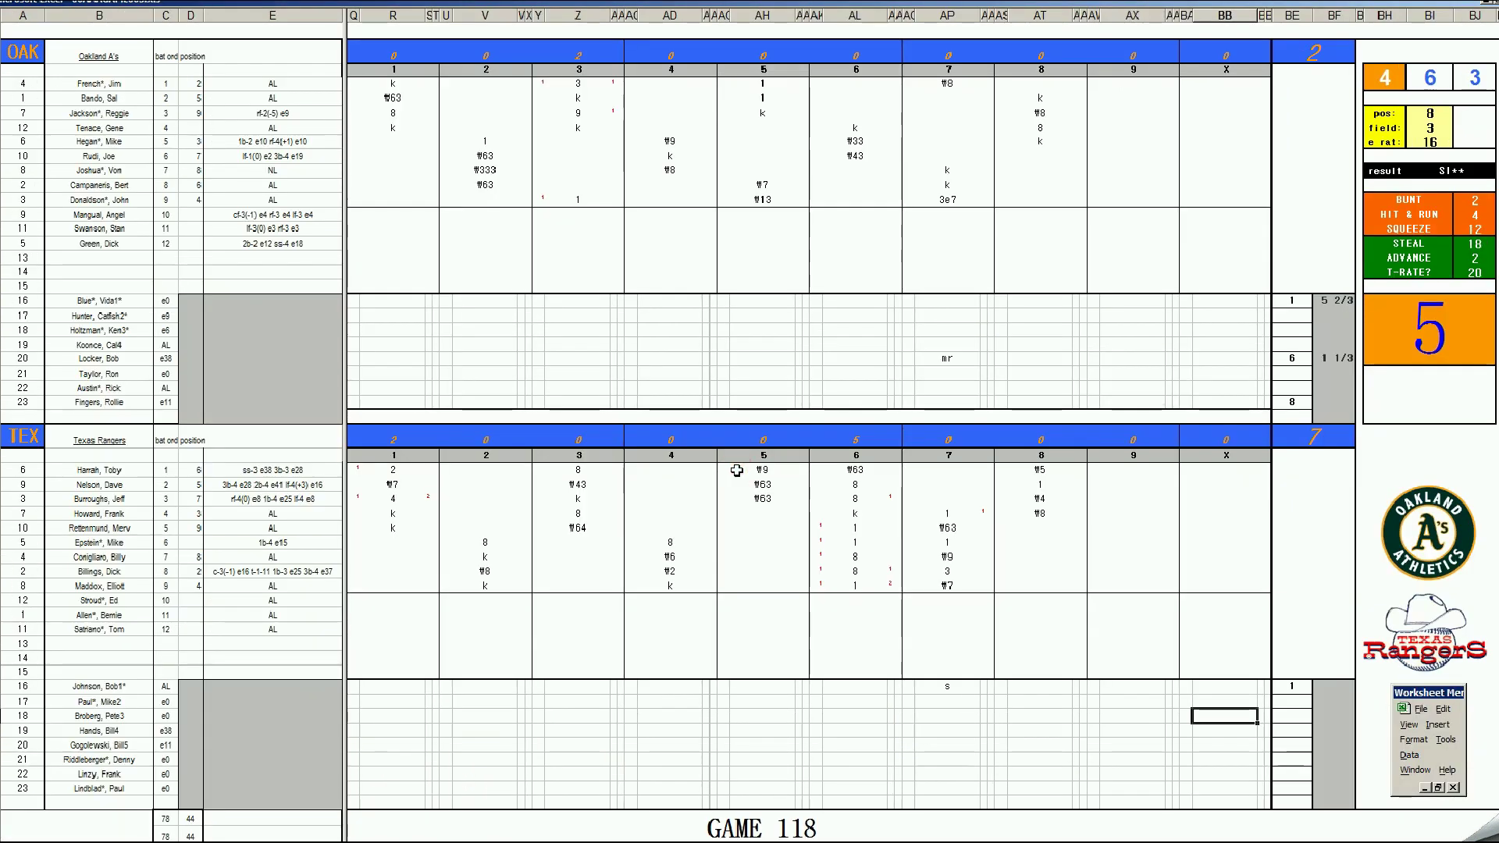
pyautogui.click(392, 499)
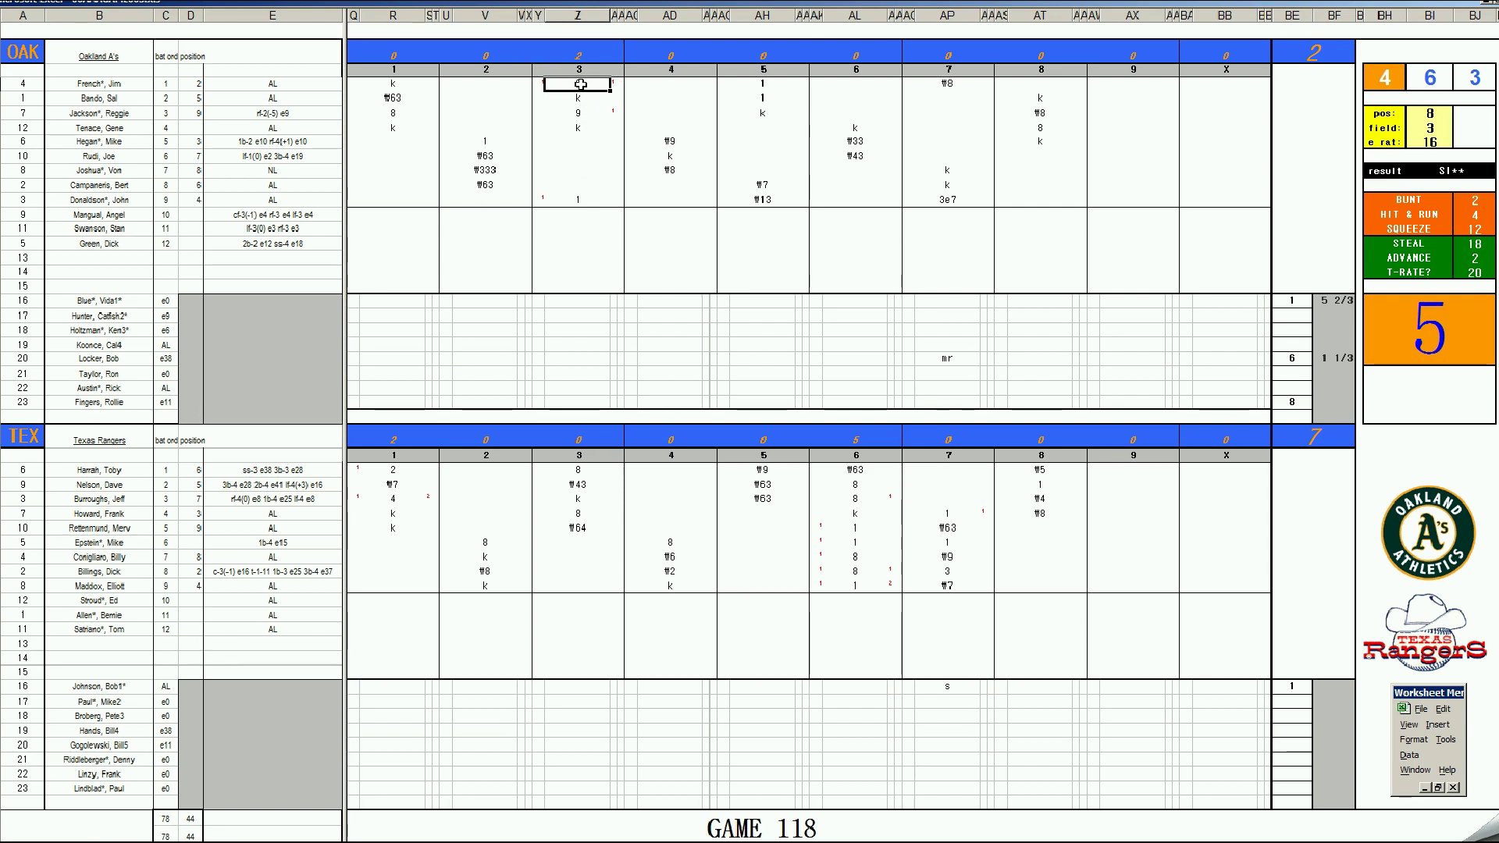
pyautogui.write('3')
# - Review the Rangers' sixth-inning entries and one seventh-inning entry
pyautogui.click(859, 529)
pyautogui.click(861, 543)
pyautogui.click(858, 558)
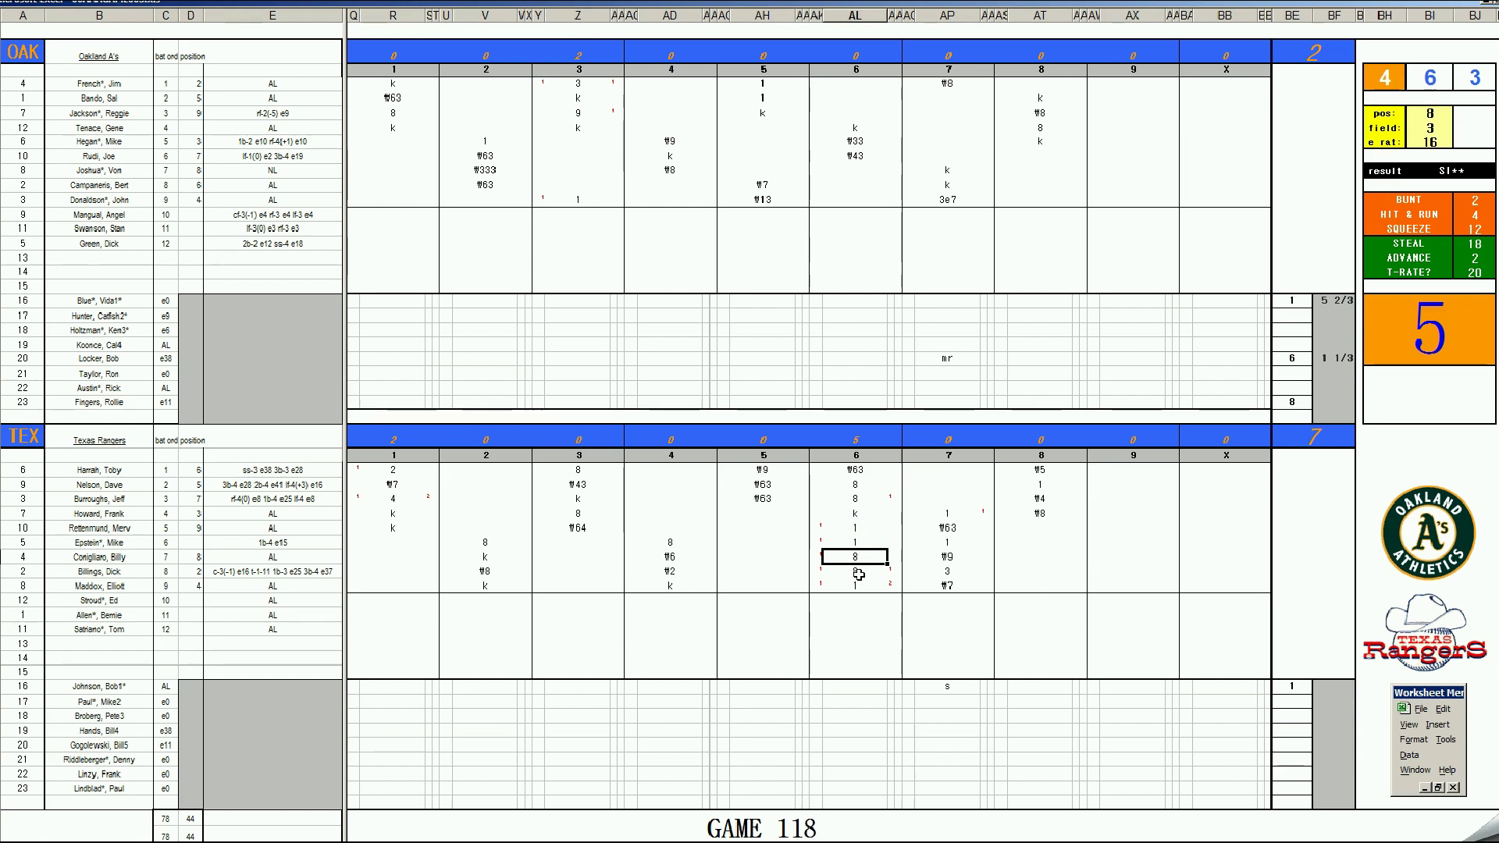
pyautogui.click(858, 575)
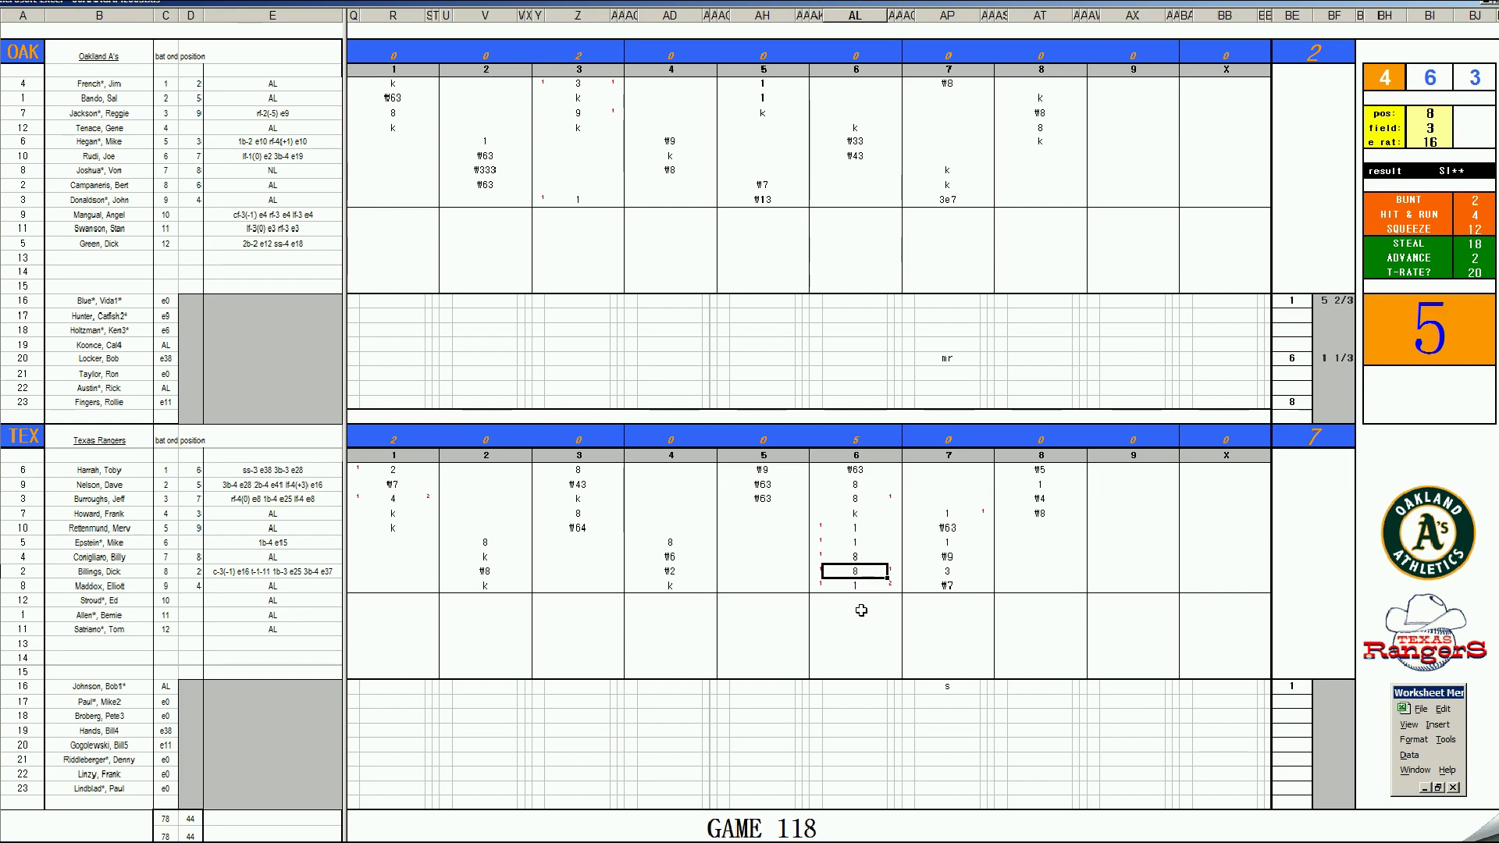
pyautogui.click(860, 587)
pyautogui.click(857, 499)
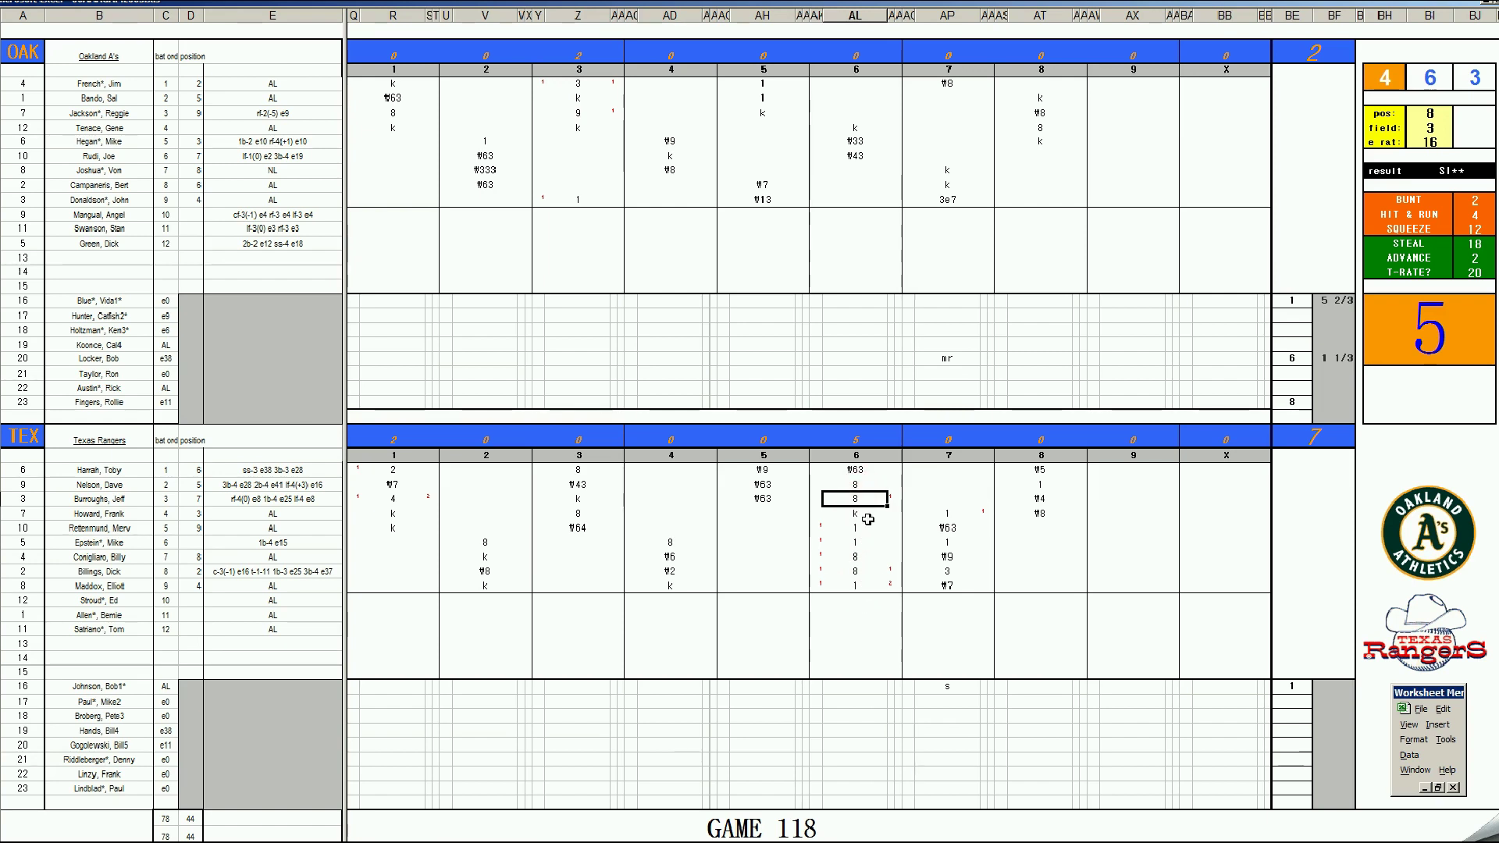
pyautogui.click(942, 517)
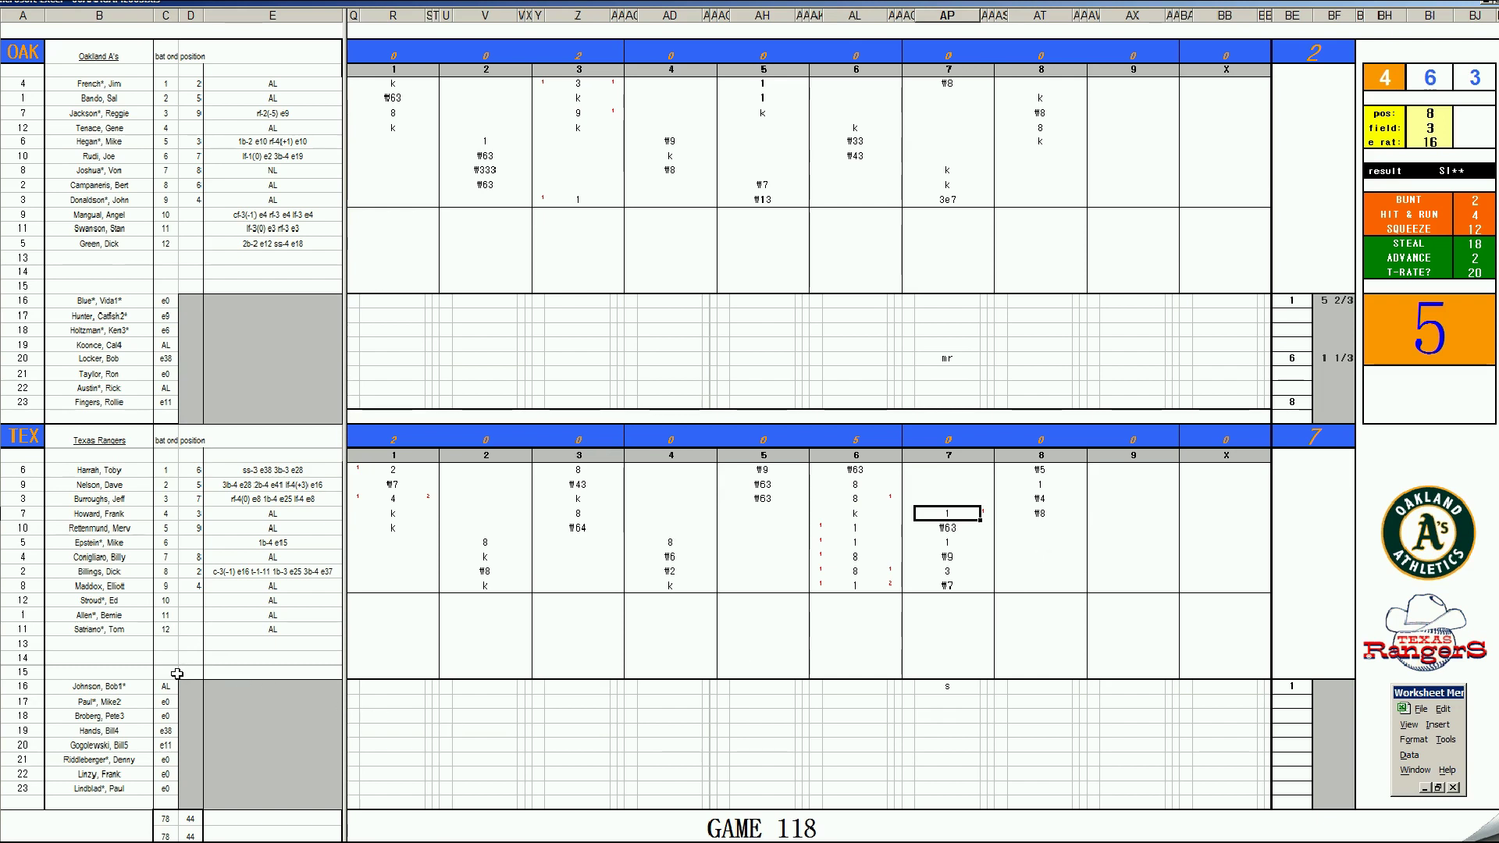
# - Score the A's ninth inning: two strikeouts, a 4, a run scored and #7
pyautogui.moveTo(131, 692)
pyautogui.click(1112, 156)
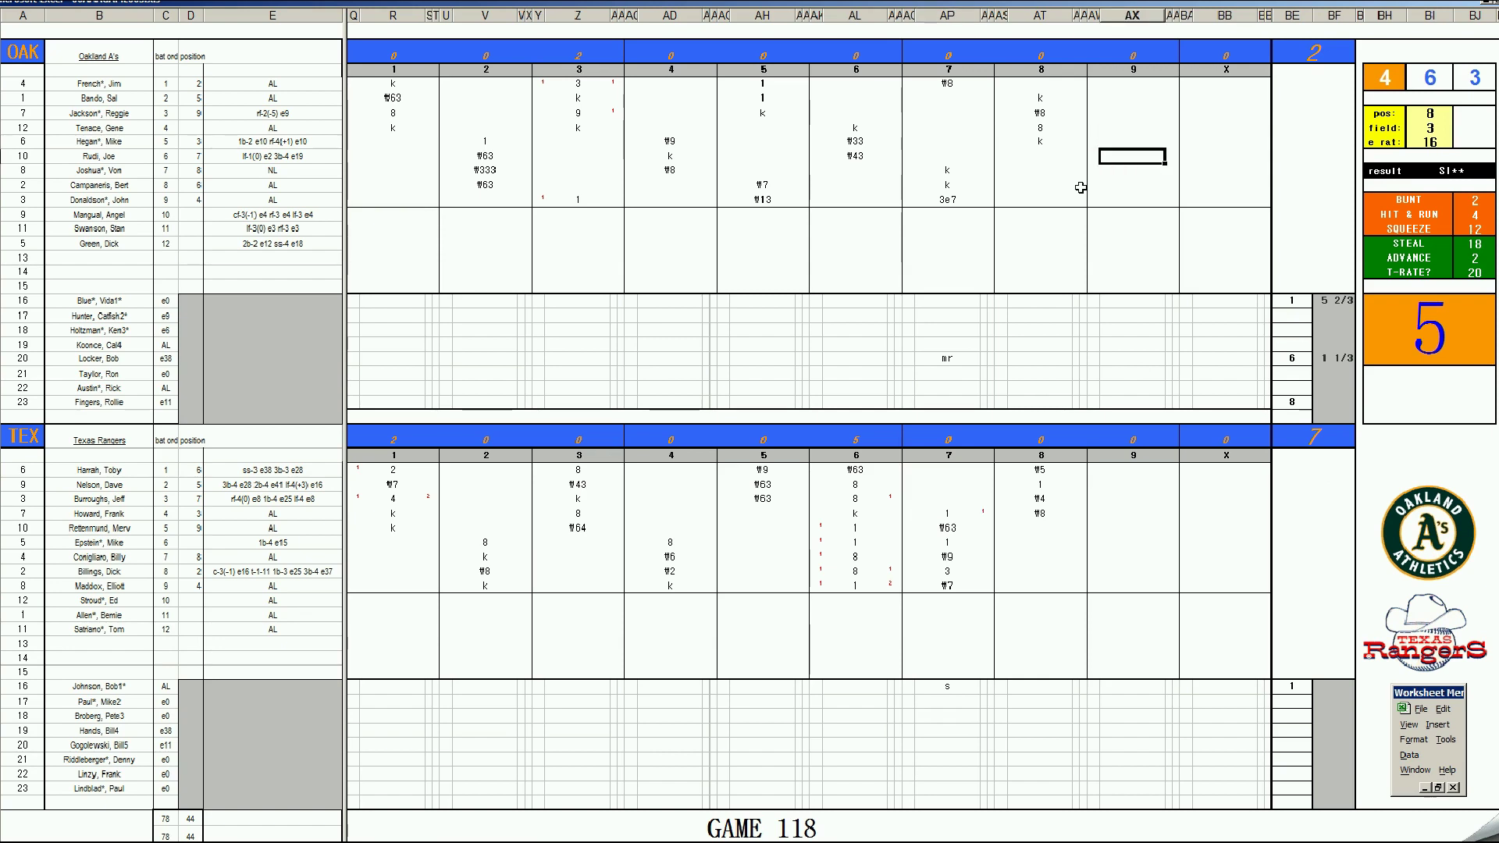
pyautogui.write('k')
pyautogui.press('Return')
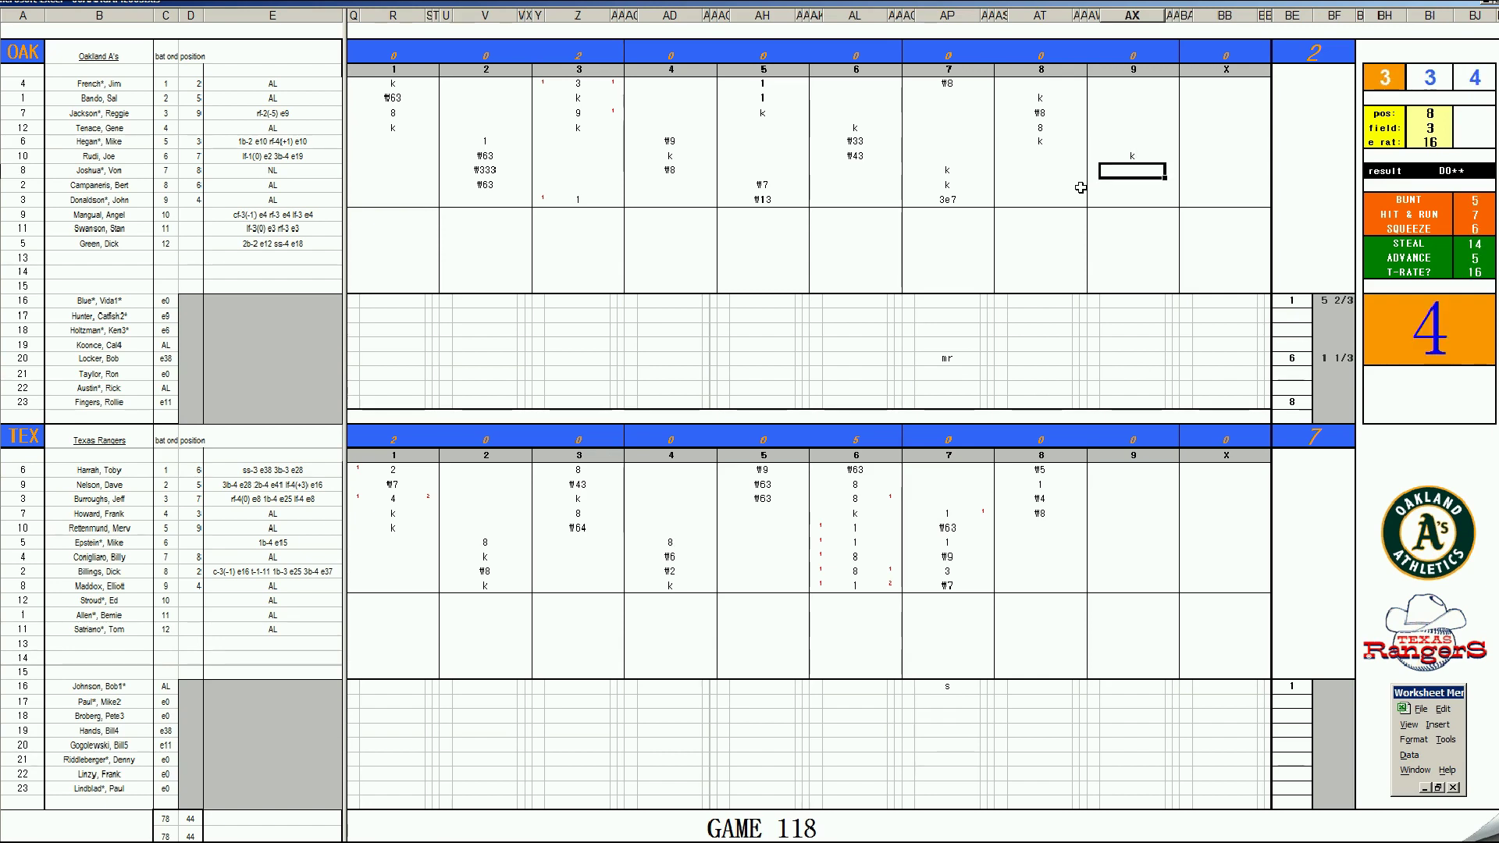
pyautogui.write('k')
pyautogui.press('Return')
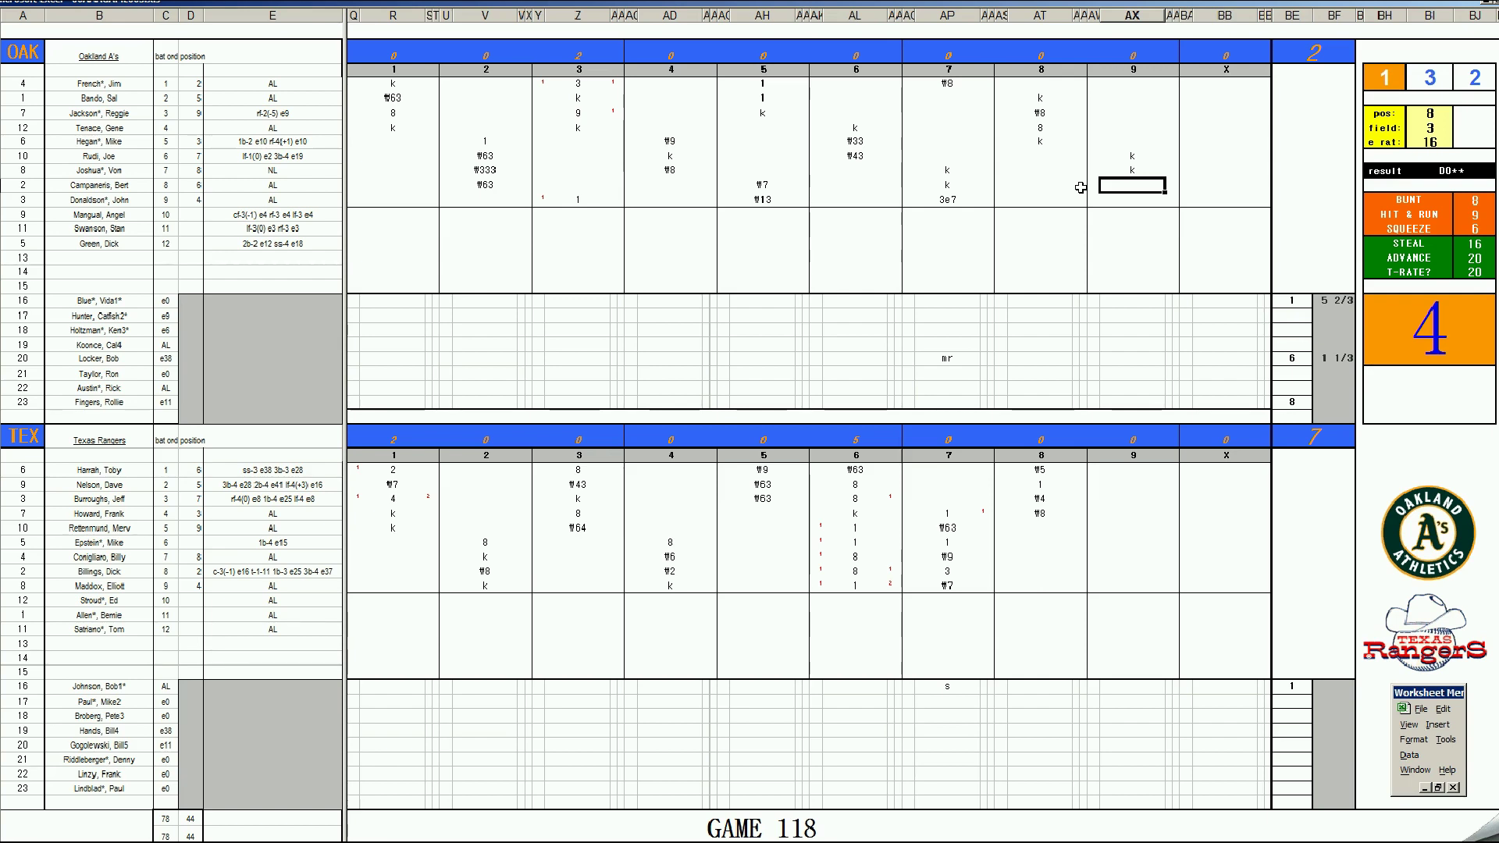
pyautogui.write('4')
pyautogui.press('Left')
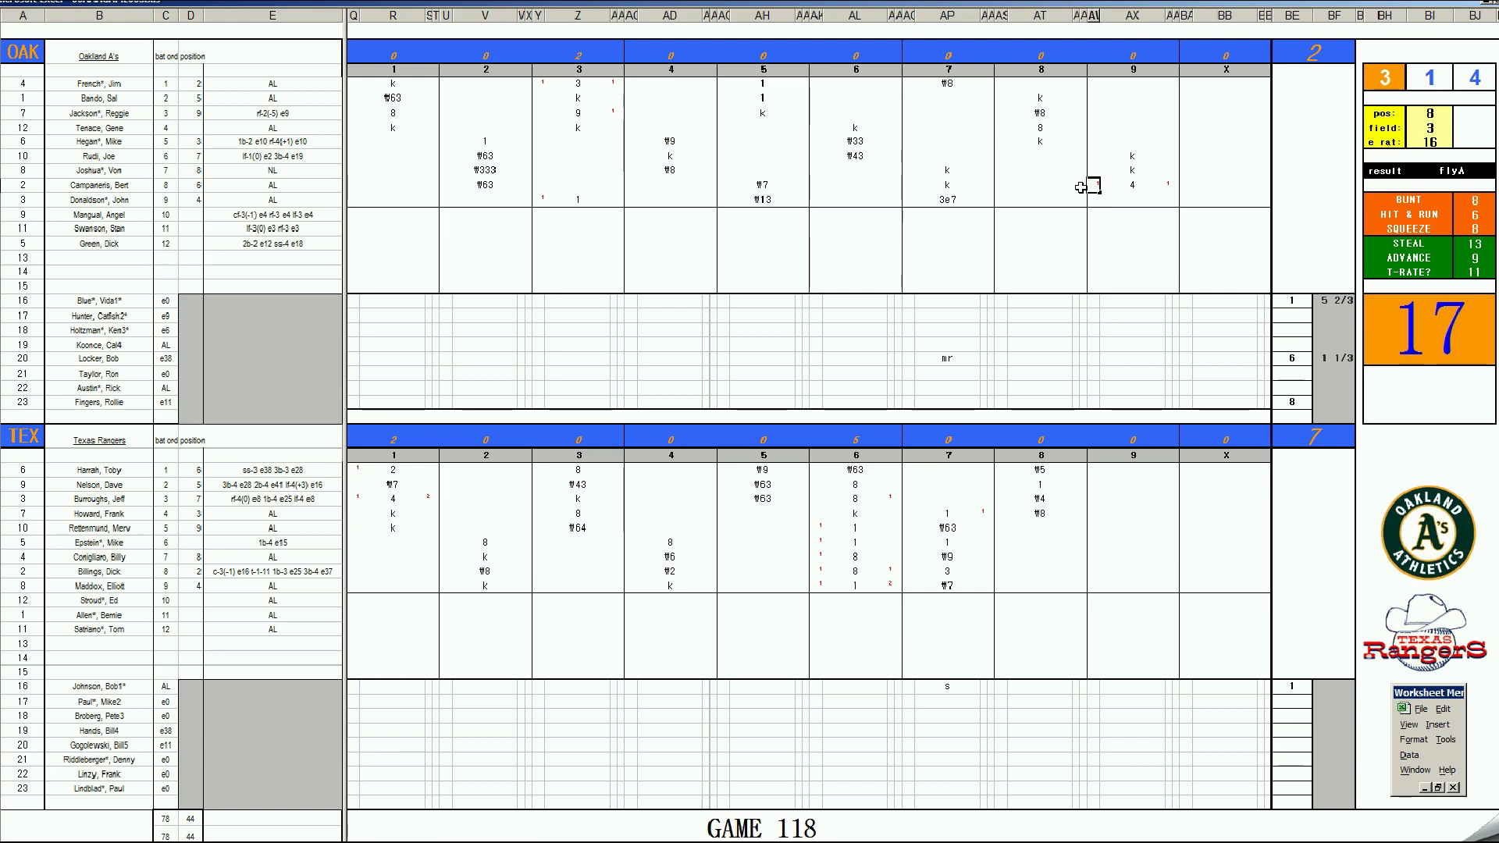
pyautogui.write('1')
pyautogui.press('Return')
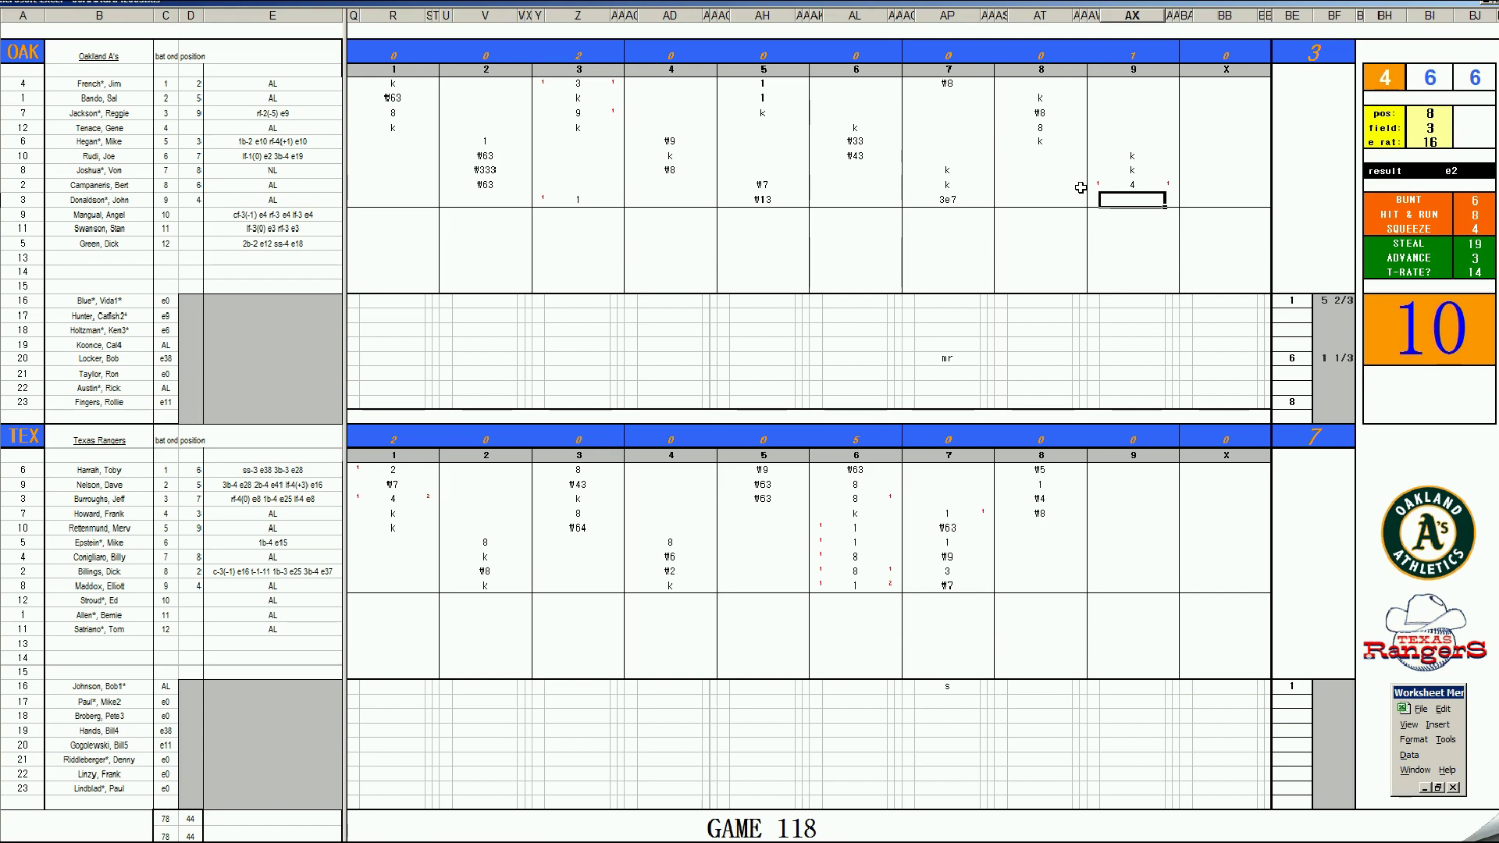
pyautogui.write('#7')
# - Enter 9 innings for the Rangers starter and 1 for the A's closer, then clear the scoresheet
pyautogui.click(1321, 688)
pyautogui.write('9')
pyautogui.press('Return')
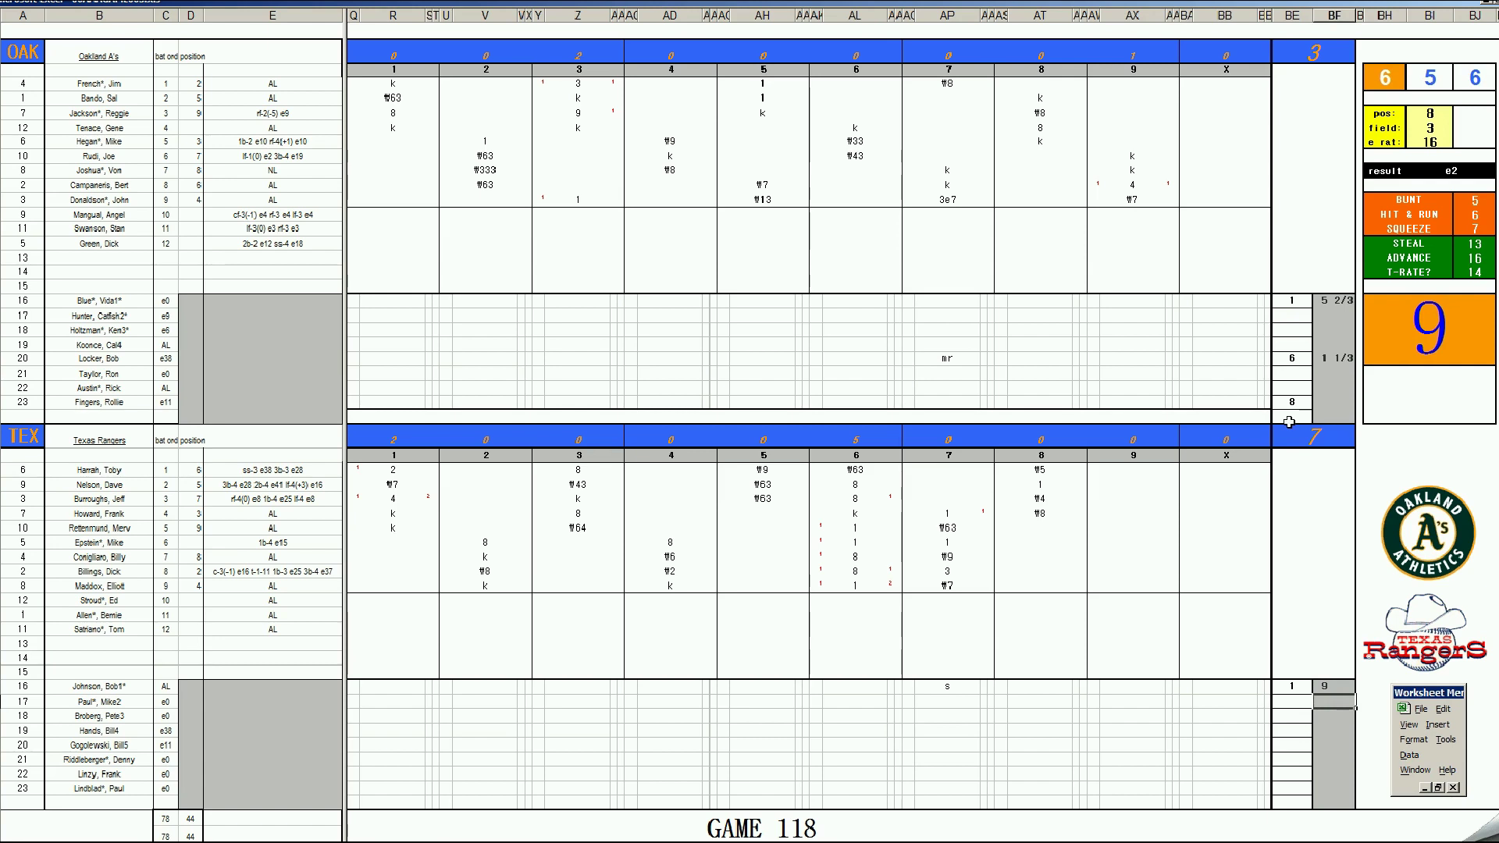
pyautogui.click(1326, 399)
pyautogui.write('1')
pyautogui.press('Return')
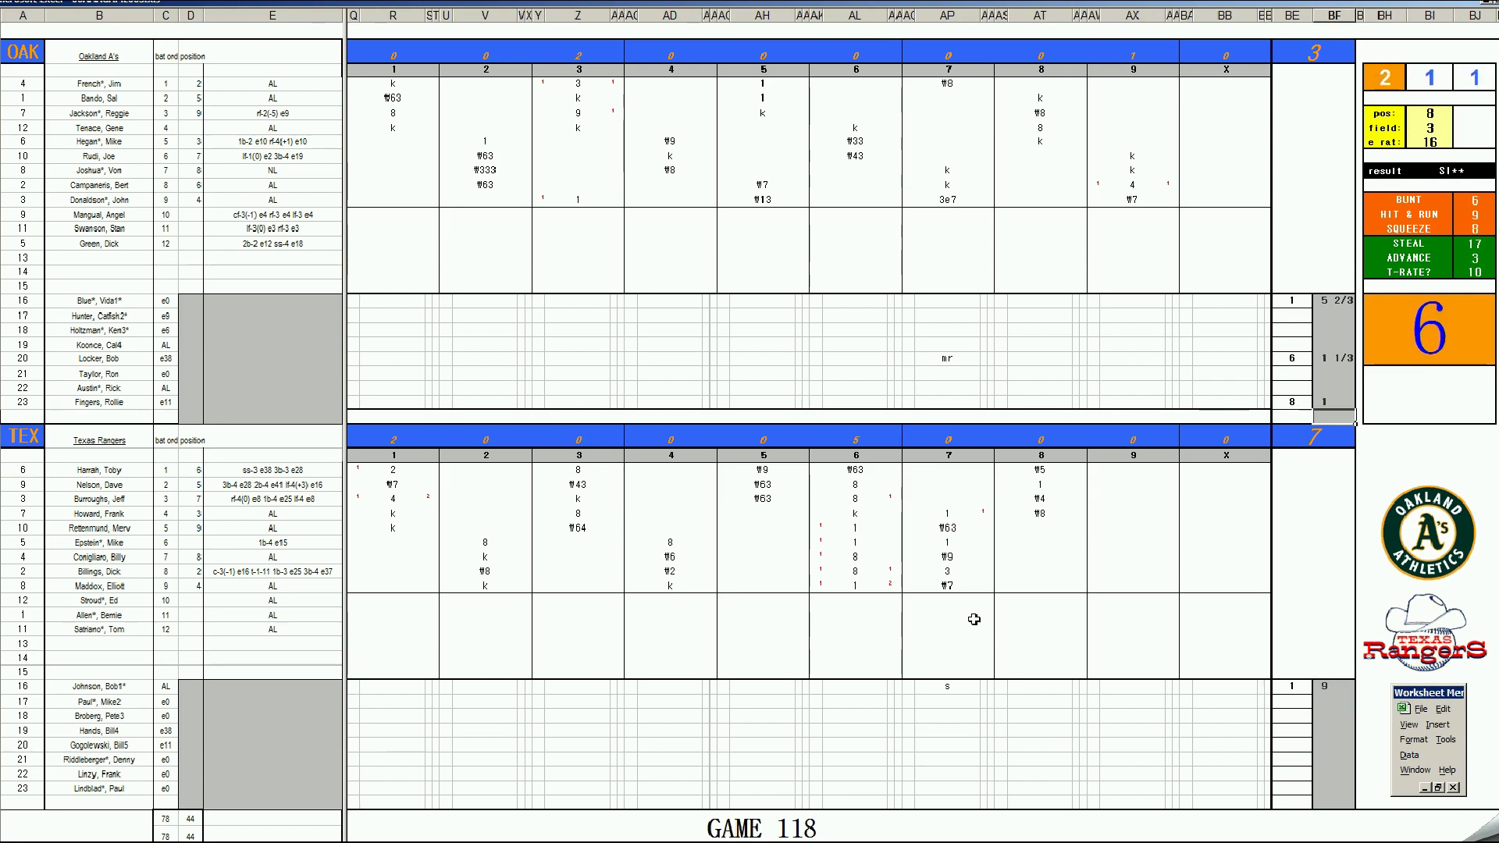
pyautogui.click(295, 706)
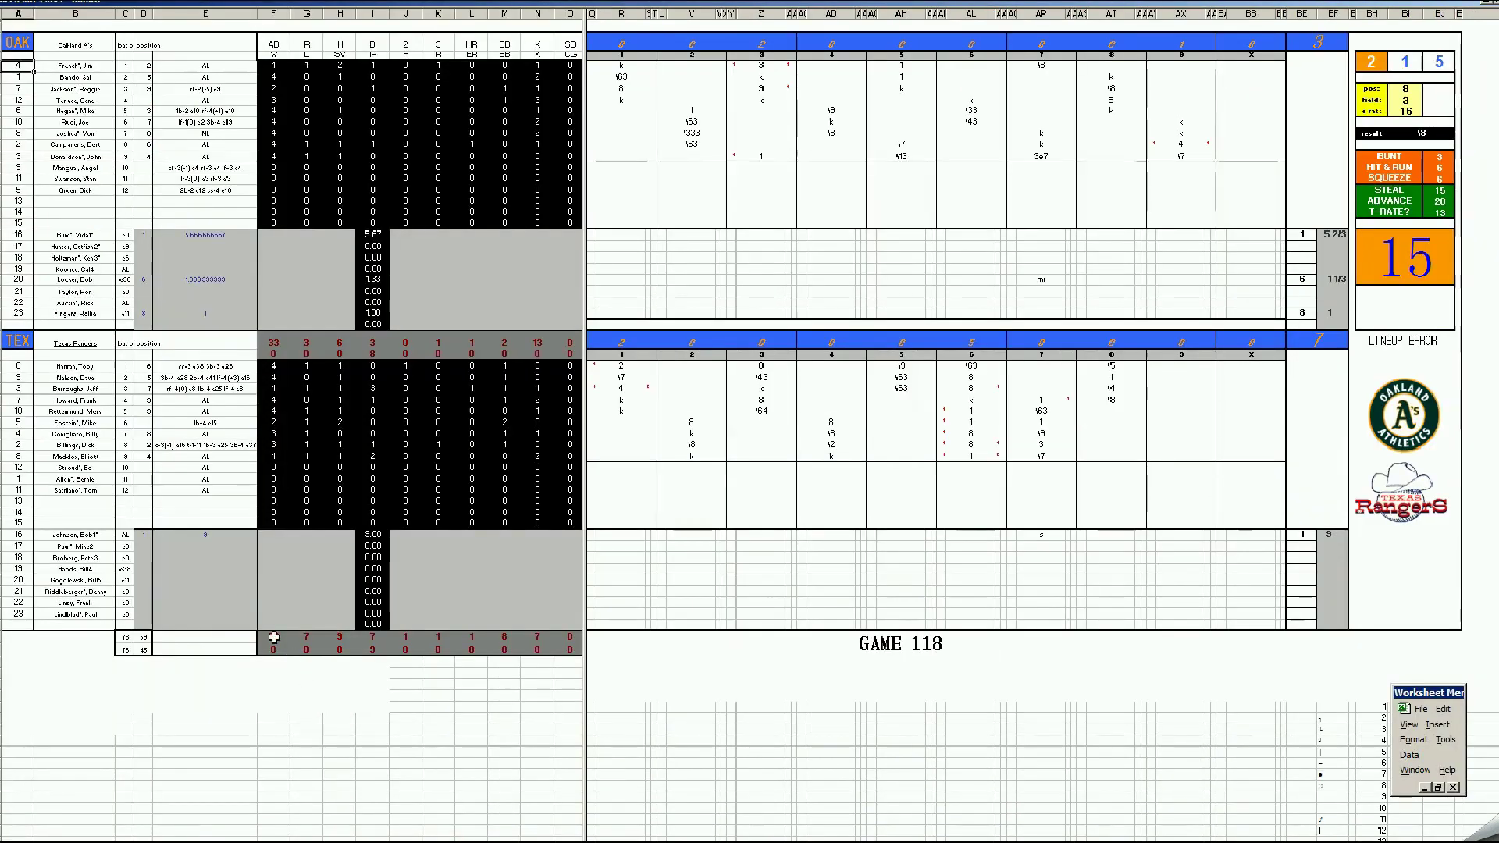
# - Enter the Rangers starter's pitching line: 1, 6, 3, 3, 2, 13 strikeouts, 1
pyautogui.click(272, 536)
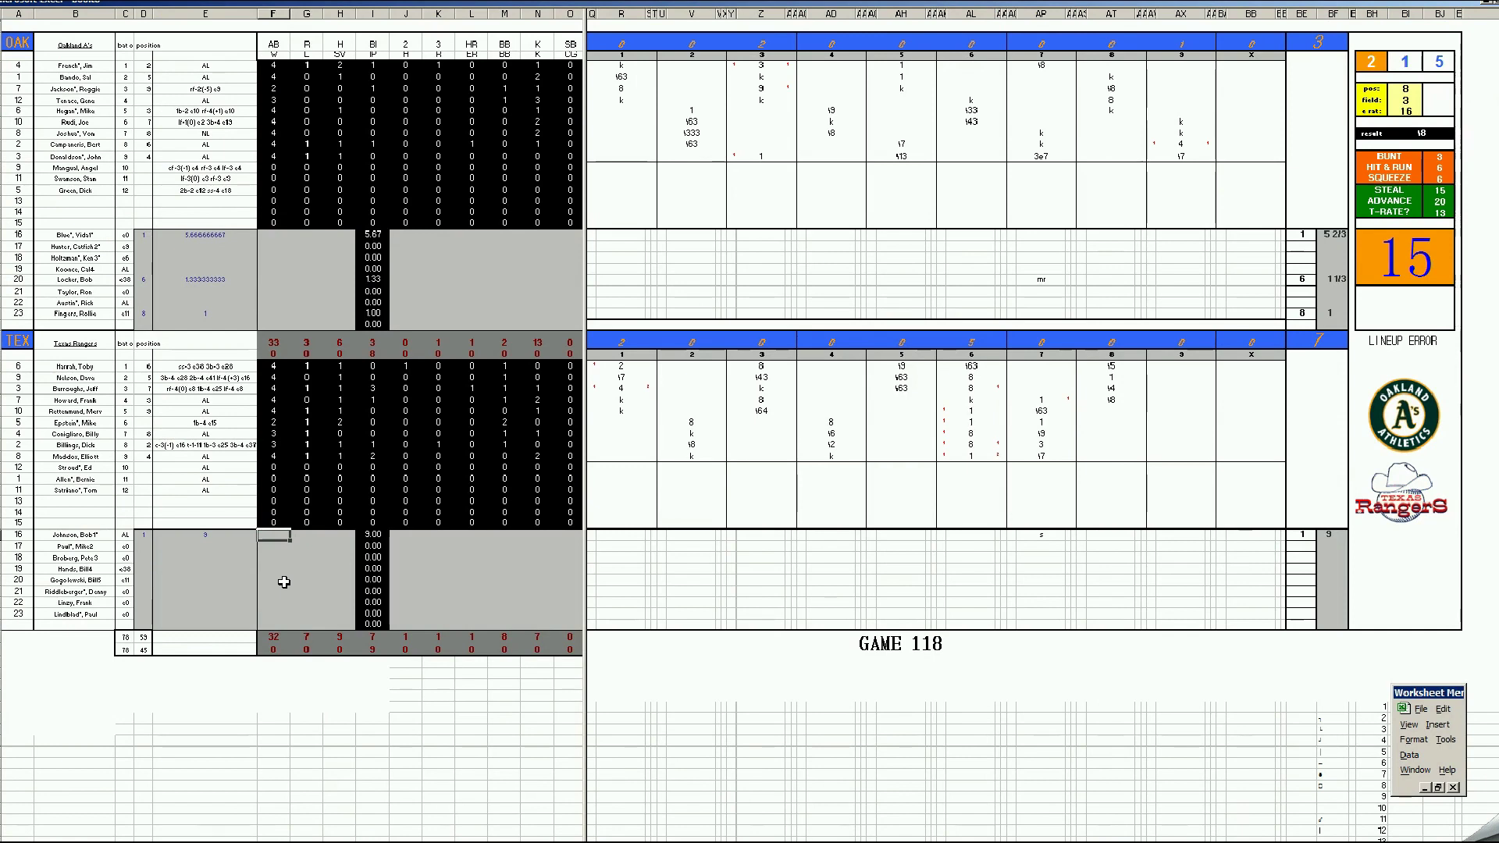
pyautogui.write('1')
pyautogui.press('Tab')
pyautogui.press('Tab')
pyautogui.press('Tab')
pyautogui.press('Tab')
pyautogui.write('6')
pyautogui.press('Tab')
pyautogui.write('3')
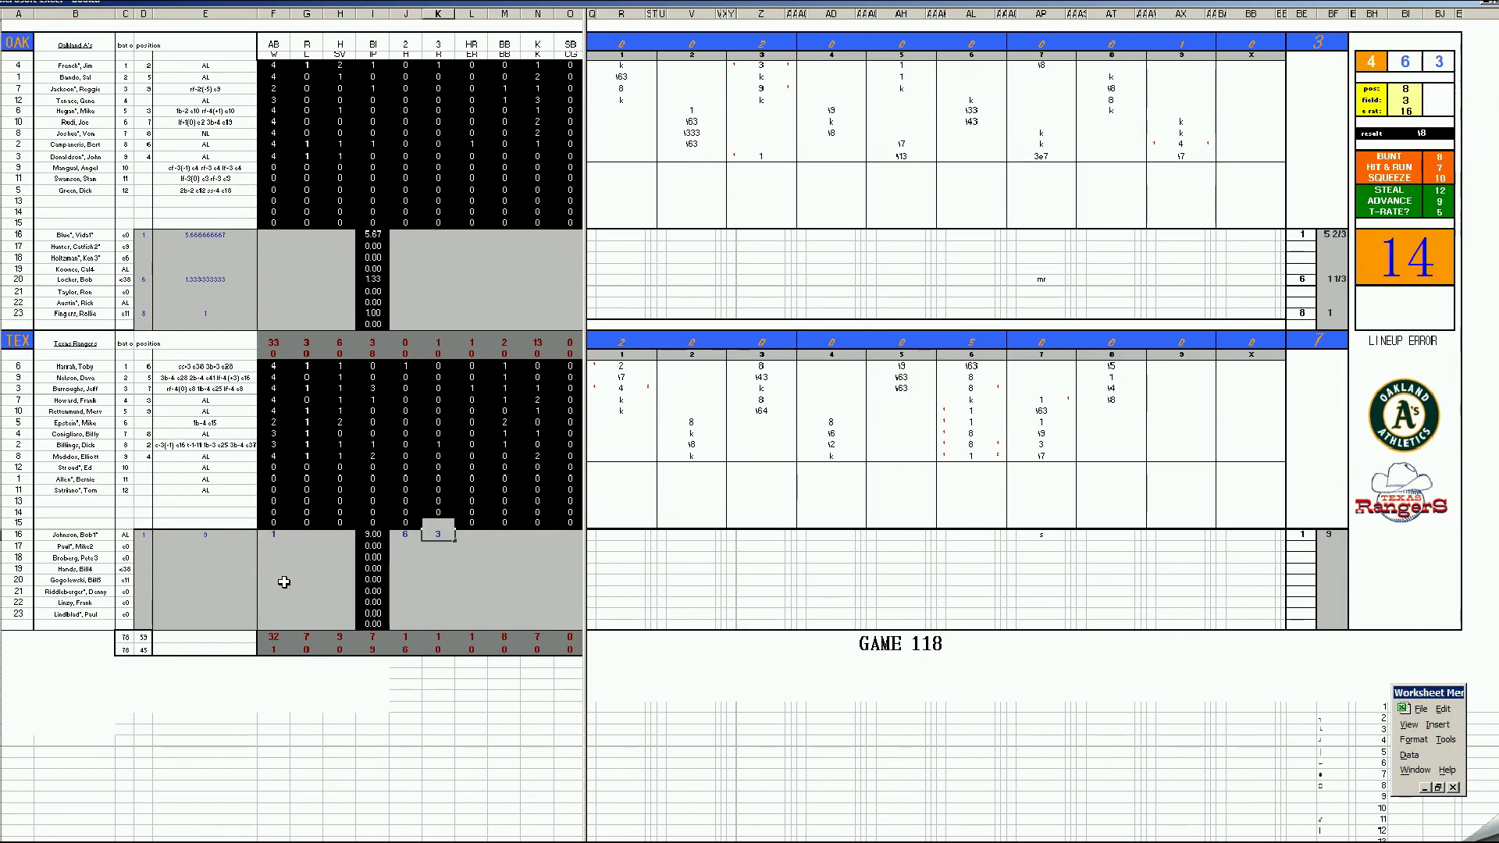
pyautogui.press('Tab')
pyautogui.write('3')
pyautogui.press('Tab')
pyautogui.write('2')
pyautogui.press('Tab')
pyautogui.write('13')
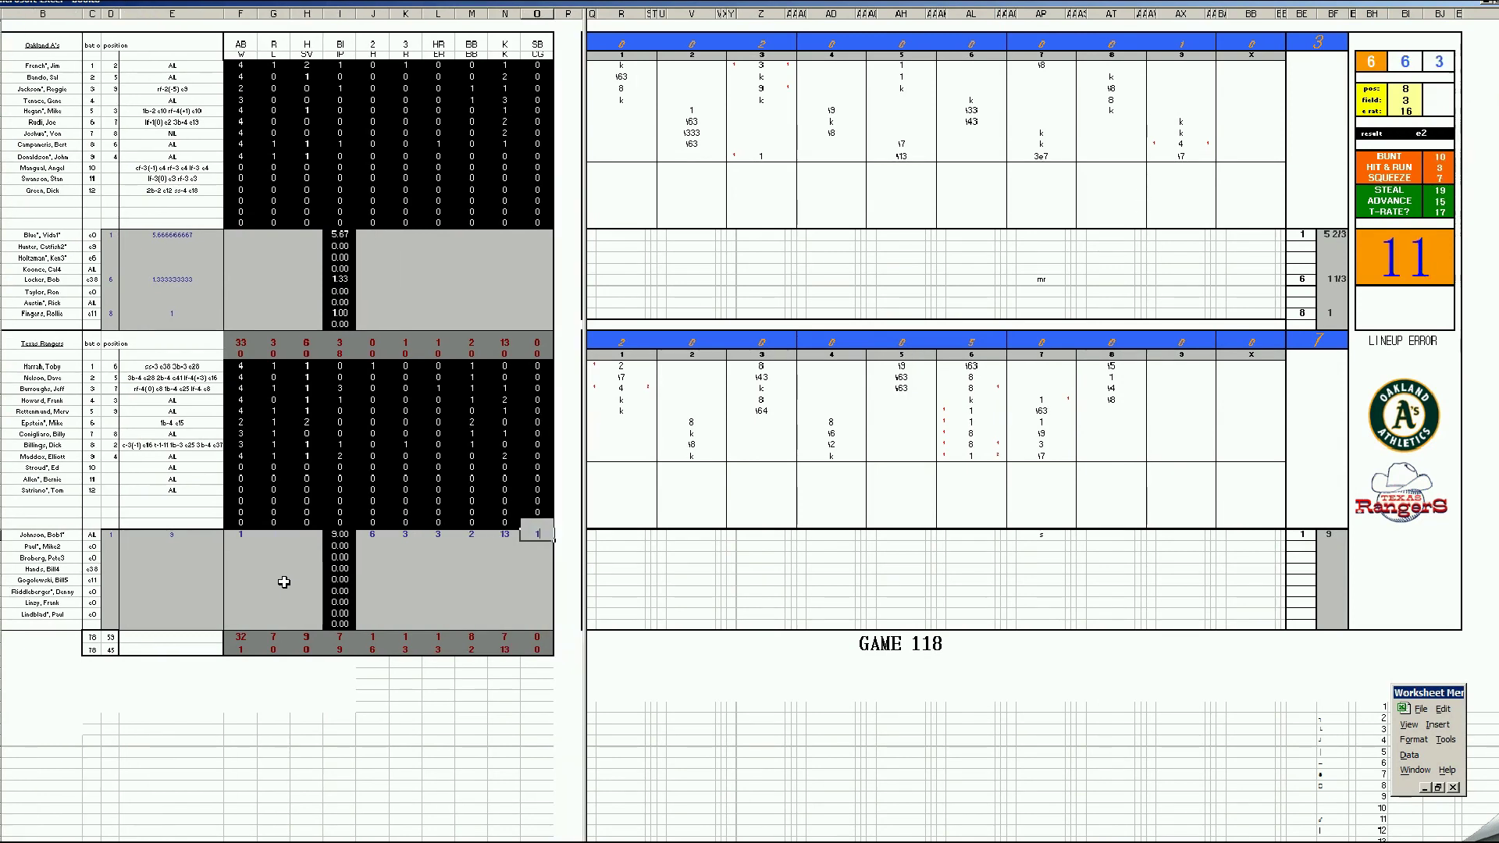
pyautogui.press('Tab')
pyautogui.write('1')
pyautogui.press('Return')
# - Enter 1 for the A's closer and 2 for the A's middle reliever
pyautogui.press('Up')
pyautogui.press('Up')
pyautogui.press('Up')
pyautogui.press('Up')
pyautogui.press('Up')
pyautogui.press('Up')
pyautogui.press('Up')
pyautogui.press('Up')
pyautogui.press('Up')
pyautogui.press('Up')
pyautogui.press('Up')
pyautogui.press('Up')
pyautogui.press('Up')
pyautogui.press('Up')
pyautogui.press('Up')
pyautogui.press('Right')
pyautogui.press('Right')
pyautogui.press('Right')
pyautogui.press('Right')
pyautogui.press('Right')
pyautogui.press('Right')
pyautogui.press('Right')
pyautogui.press('Right')
pyautogui.press('Right')
pyautogui.write('1')
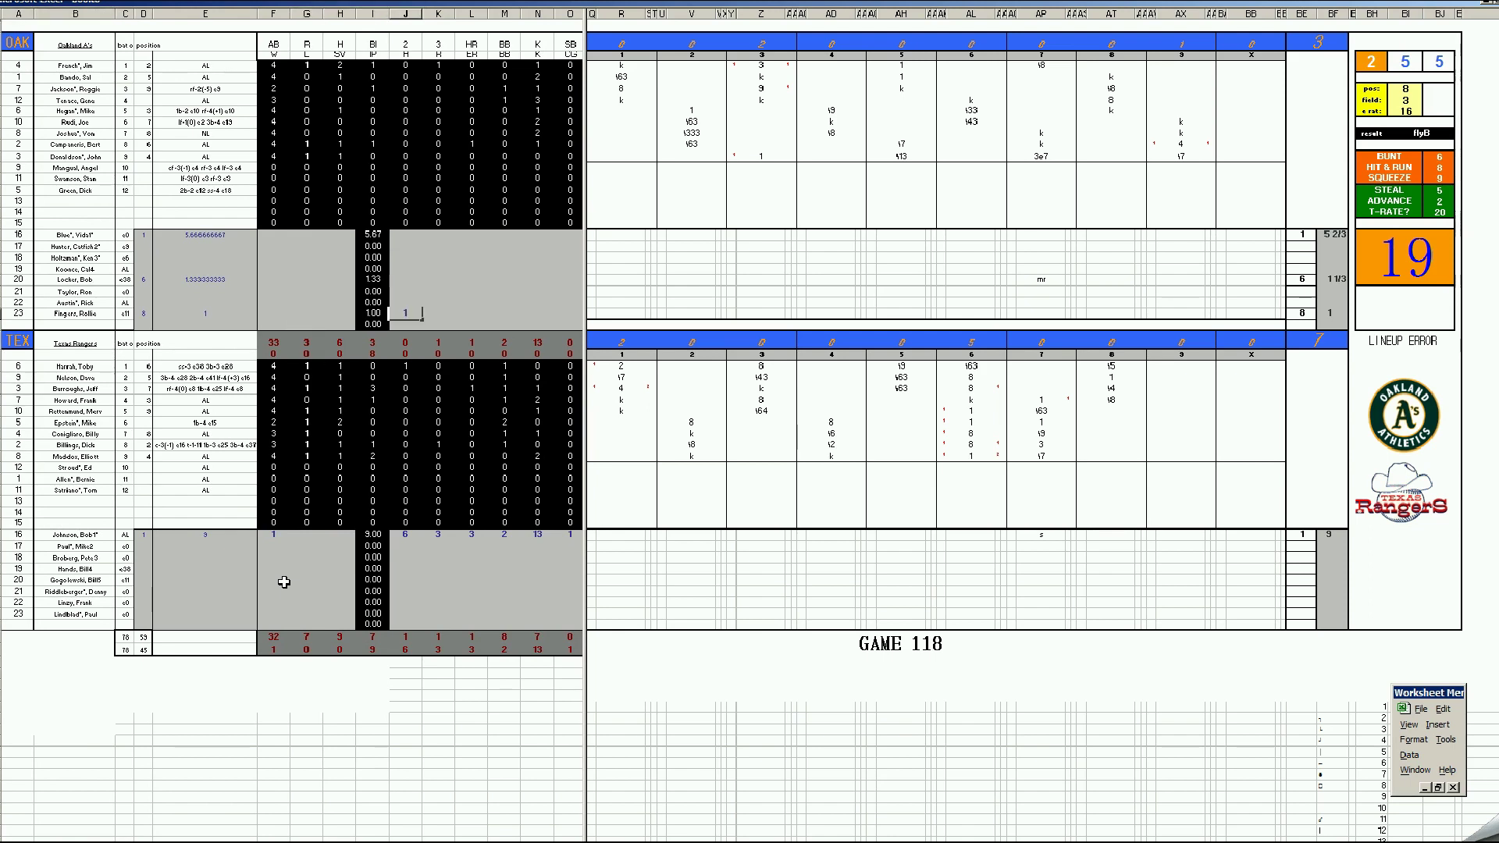
pyautogui.press('Up')
pyautogui.press('Up')
pyautogui.press('Up')
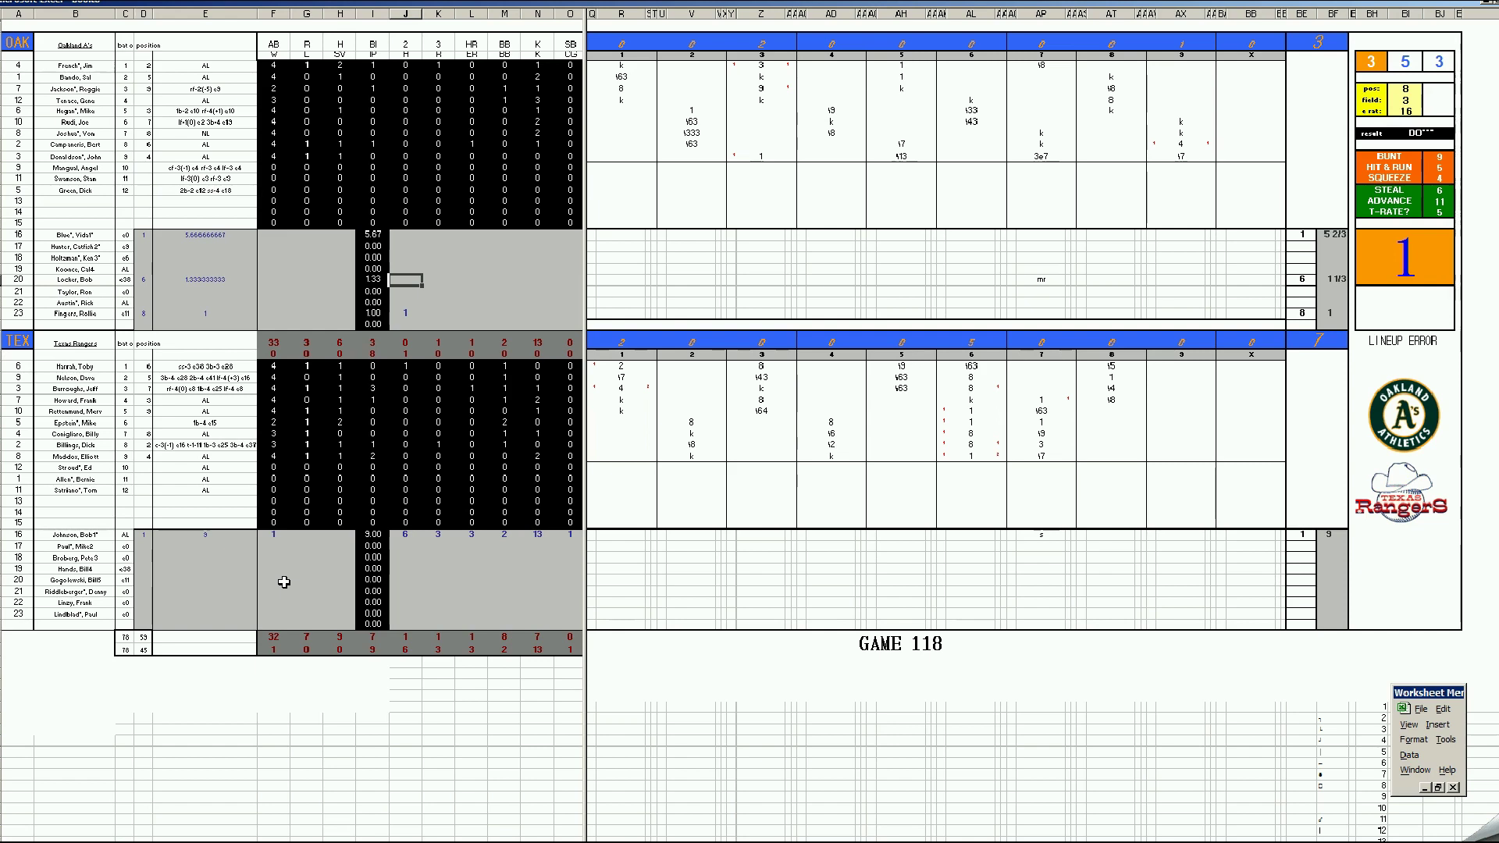
pyautogui.write('2')
pyautogui.press('Up')
pyautogui.press('Up')
pyautogui.press('Up')
# - Fill the A's starter's line with 1, 6, 7, 7, 8, 7 until the check reads CORRECT!
pyautogui.press('Left')
pyautogui.press('Left')
pyautogui.press('Up')
pyautogui.press('Left')
pyautogui.write('1')
pyautogui.press('Right')
pyautogui.press('Right')
pyautogui.press('Right')
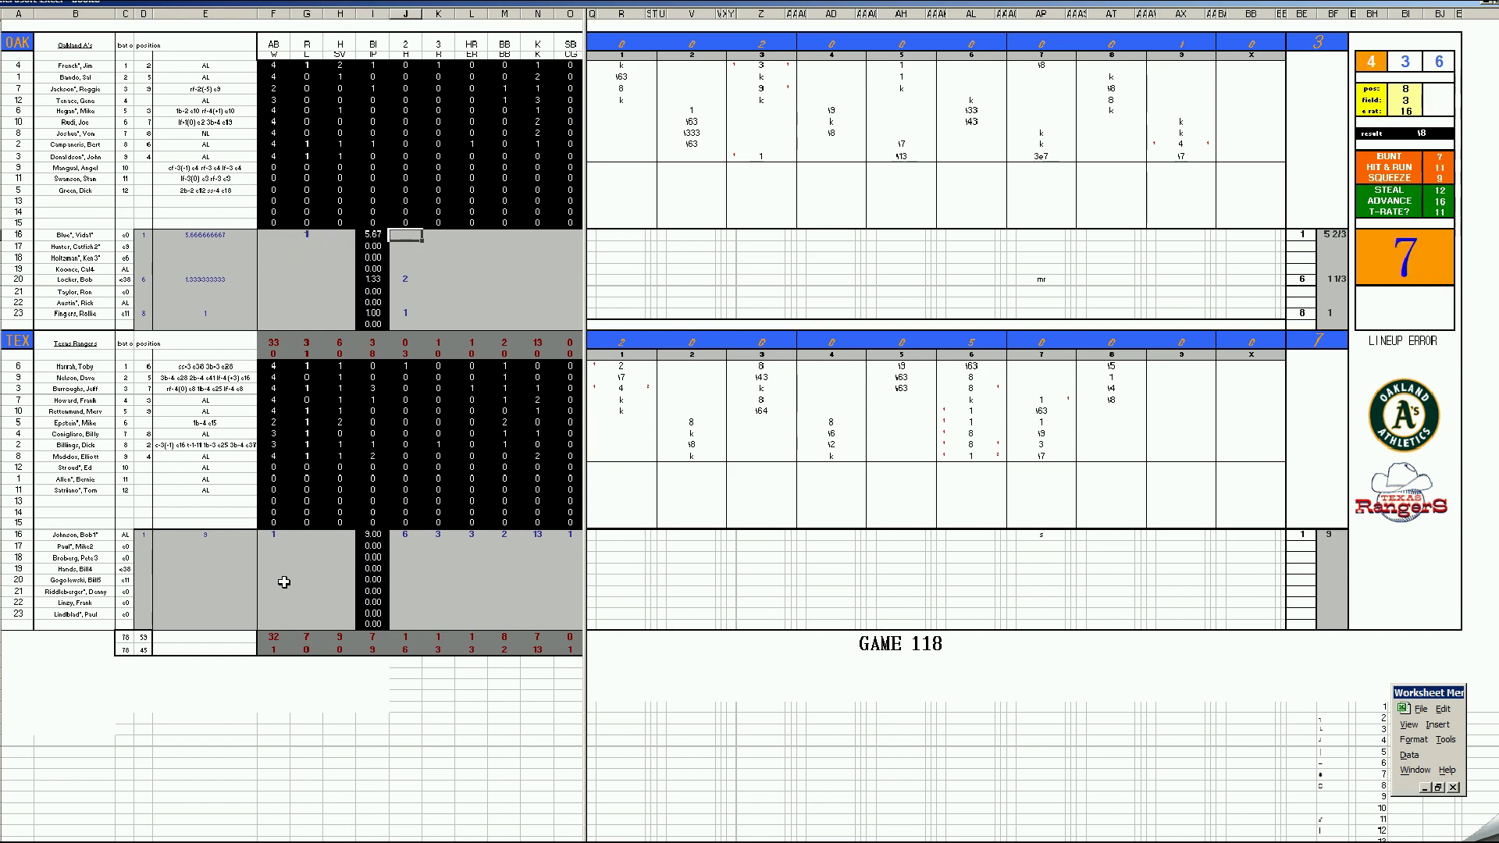
pyautogui.write('6')
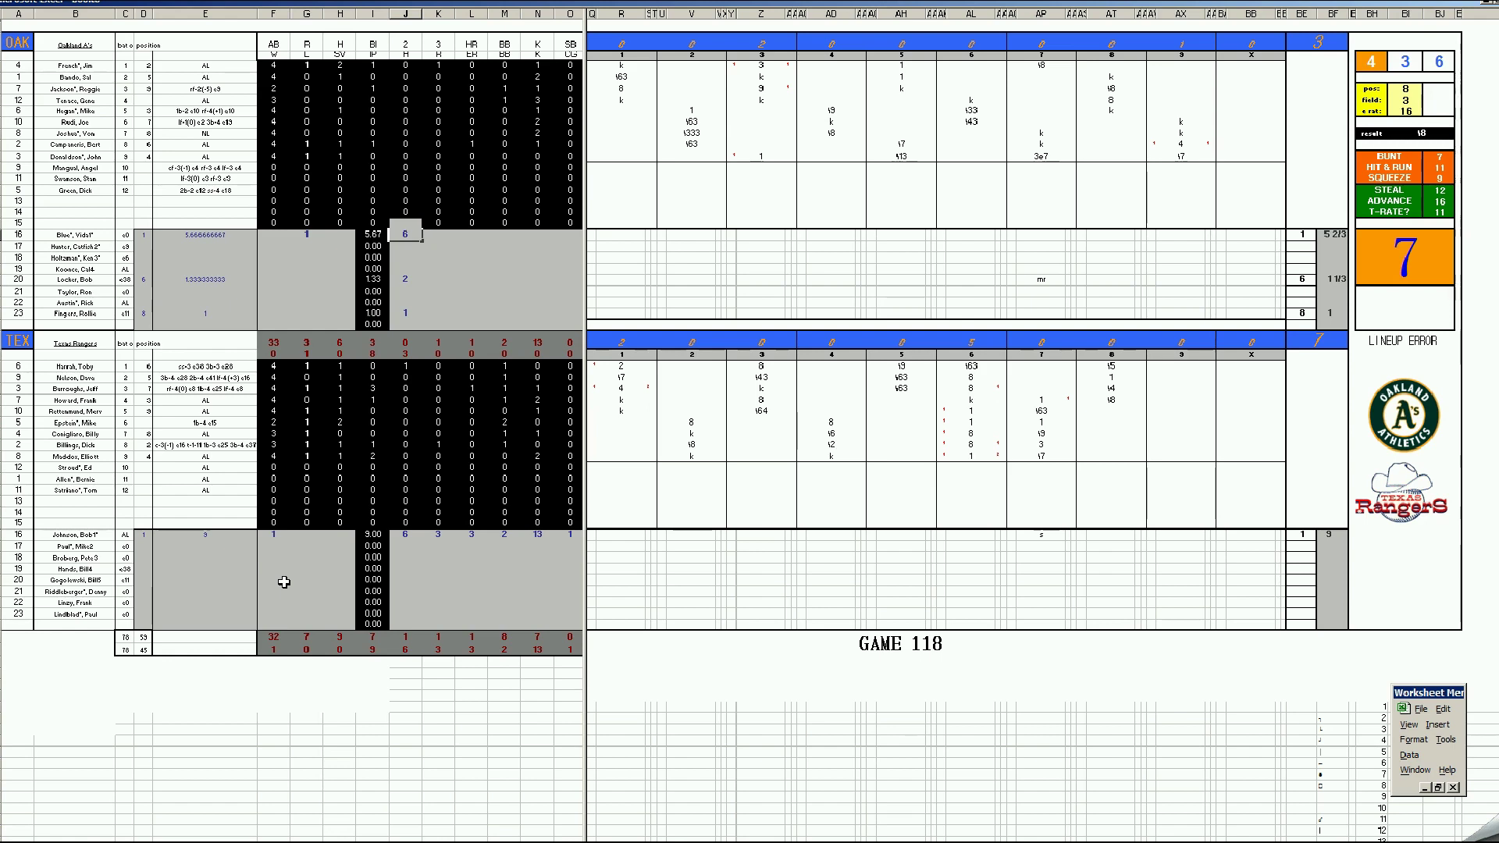
pyautogui.press('Right')
pyautogui.write('7')
pyautogui.press('Right')
pyautogui.write('7')
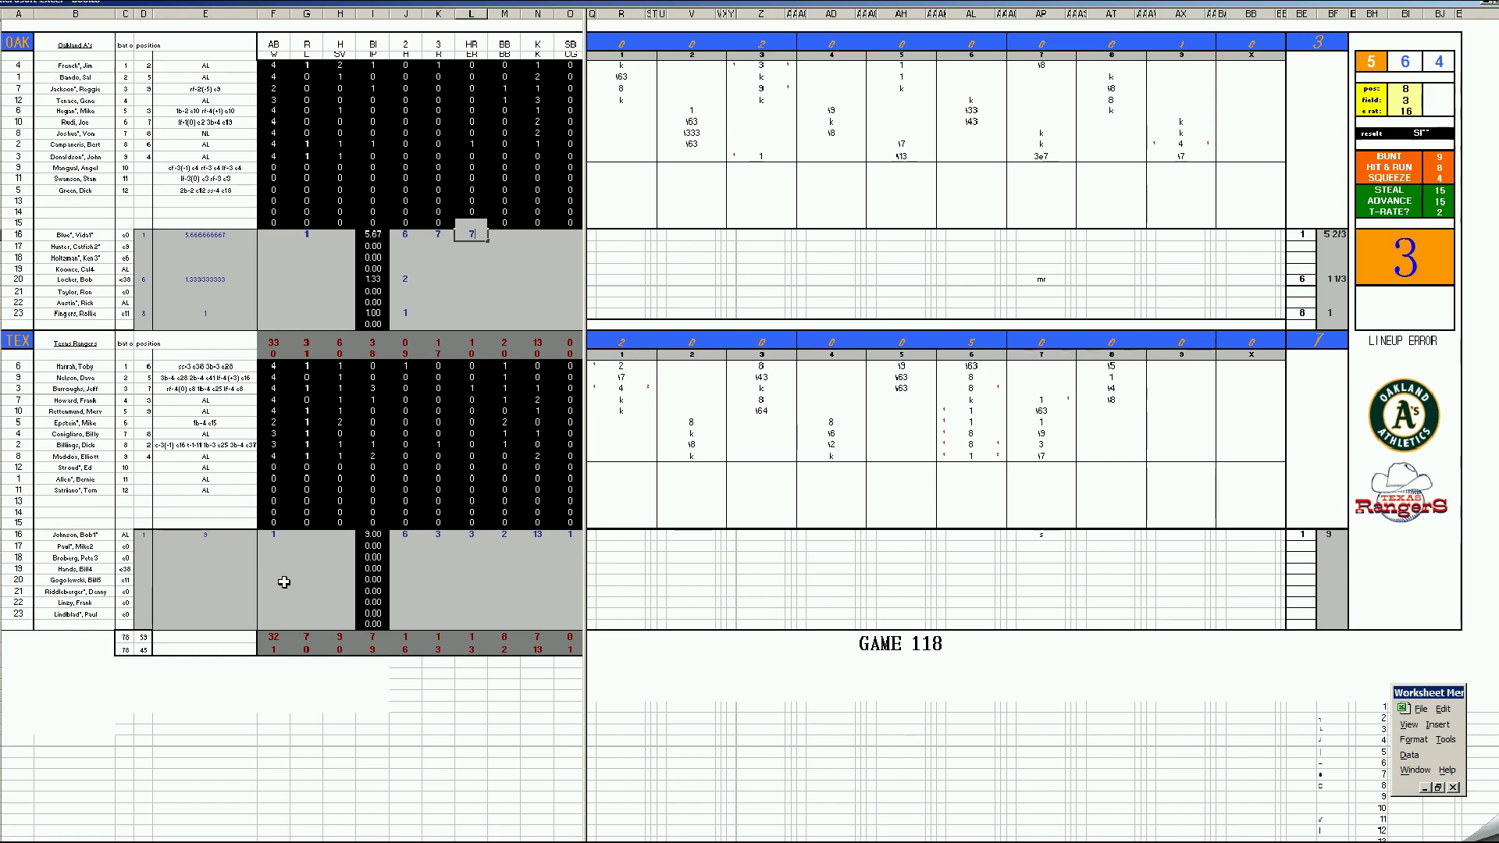
pyautogui.press('Right')
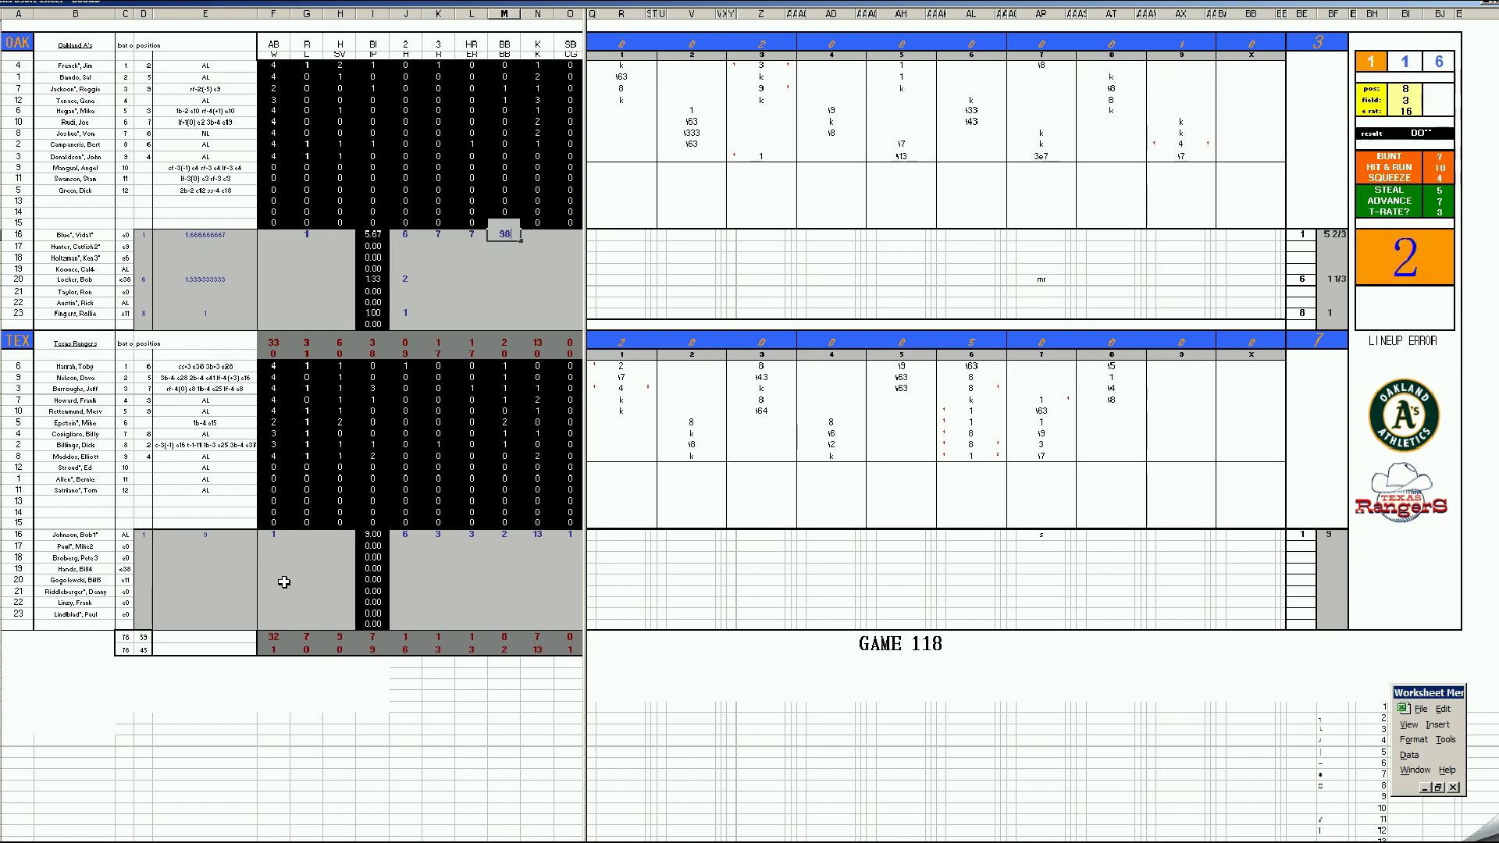
pyautogui.write('8')
pyautogui.press('Right')
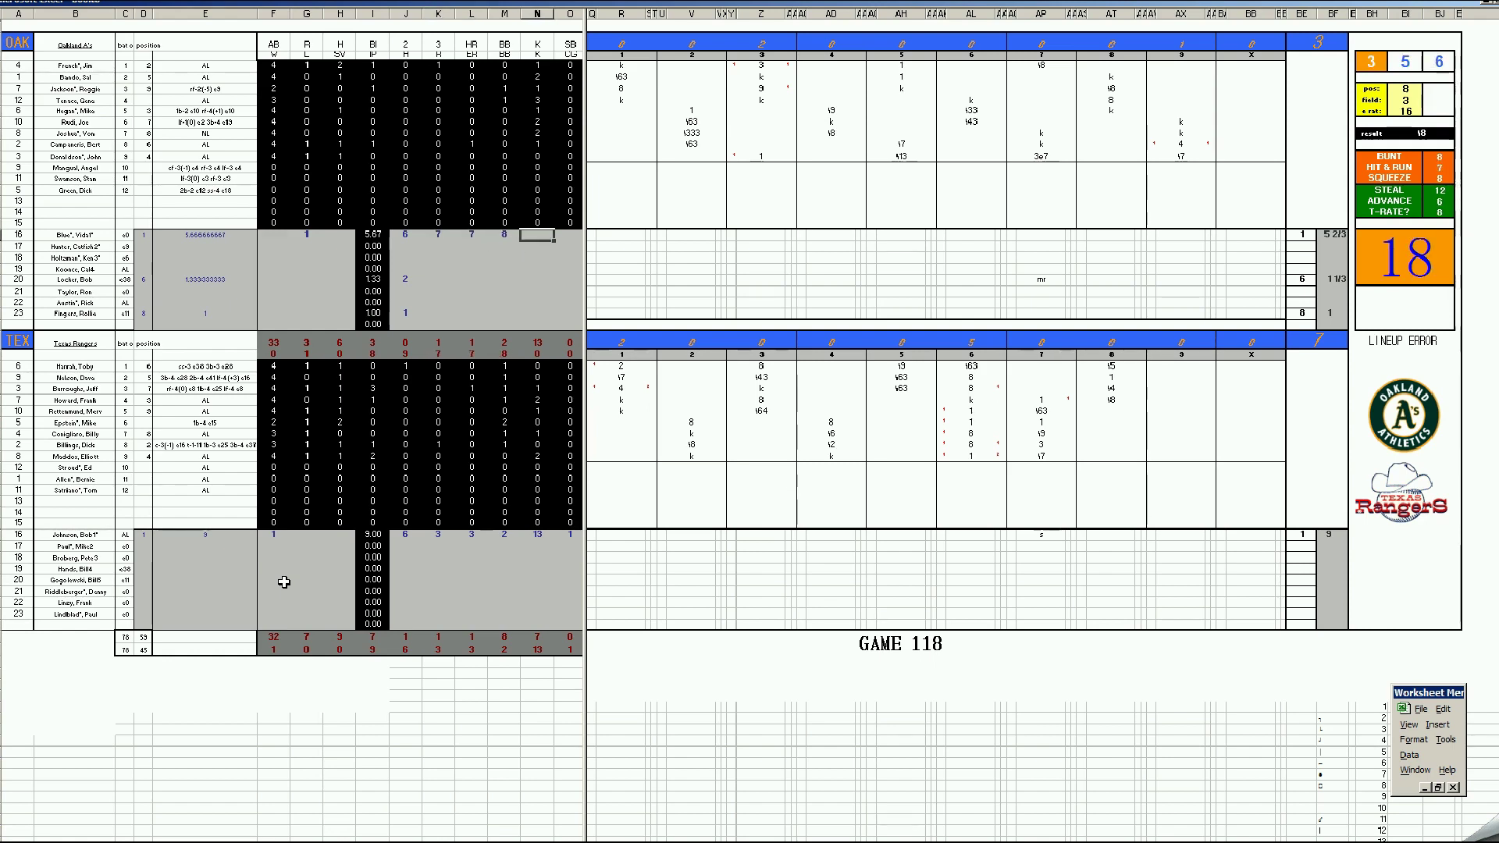
pyautogui.write('7')
pyautogui.press('Return')
pyautogui.press('Left')
pyautogui.press('Left')
pyautogui.press('Left')
pyautogui.press('Left')
pyautogui.press('Left')
pyautogui.press('Left')
pyautogui.press('Left')
pyautogui.press('Left')
pyautogui.press('Down')
pyautogui.press('Down')
pyautogui.press('Right')
pyautogui.press('Down')
pyautogui.press('Left')
pyautogui.press('Down')
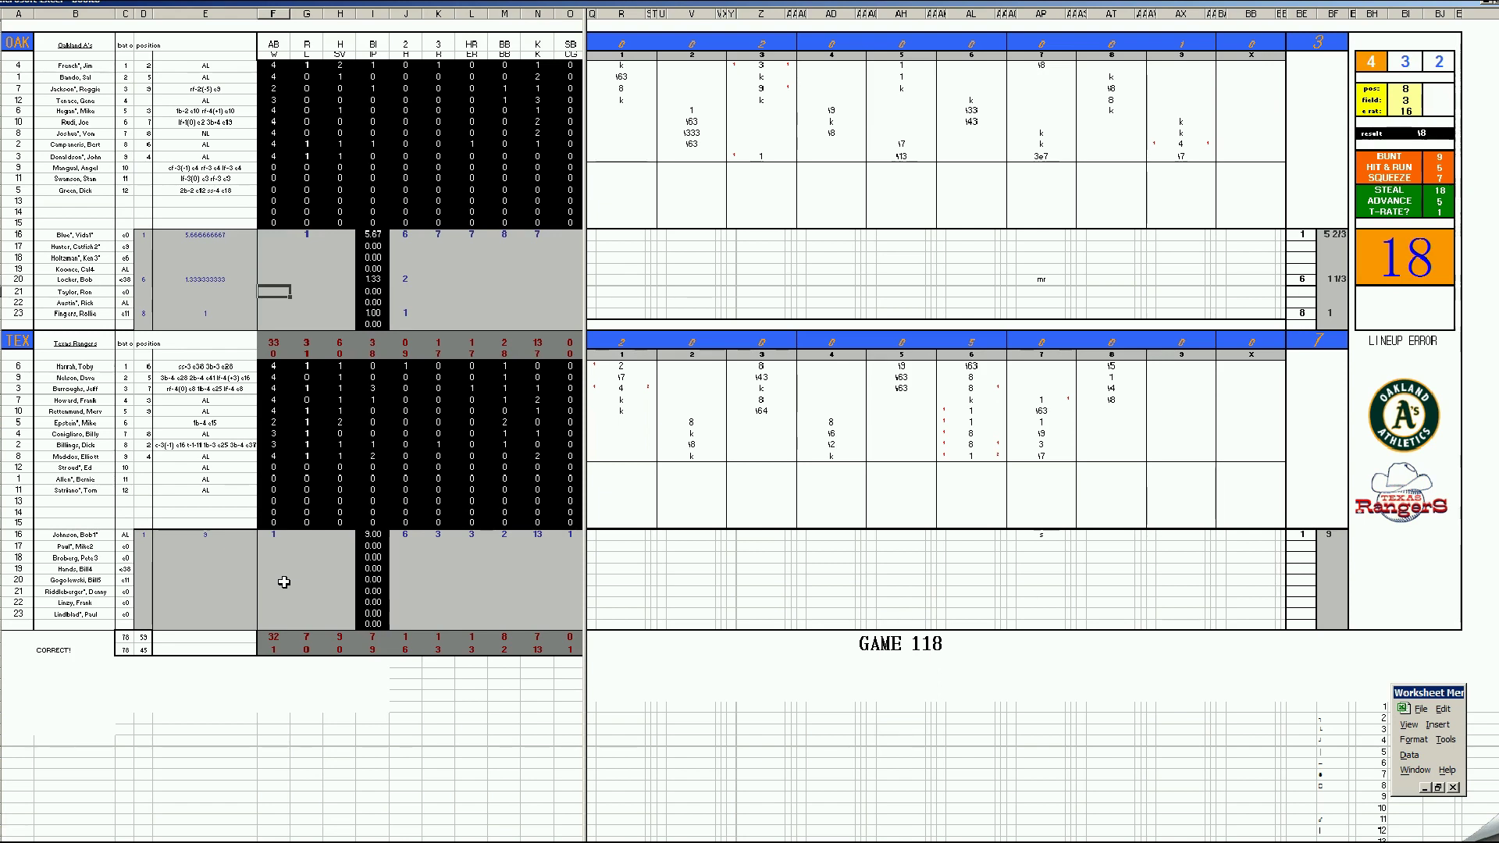
# - Save the box score as 25oaktex.xls, then save it again as mf.xls
pyautogui.hotkey('ctrl', 's')
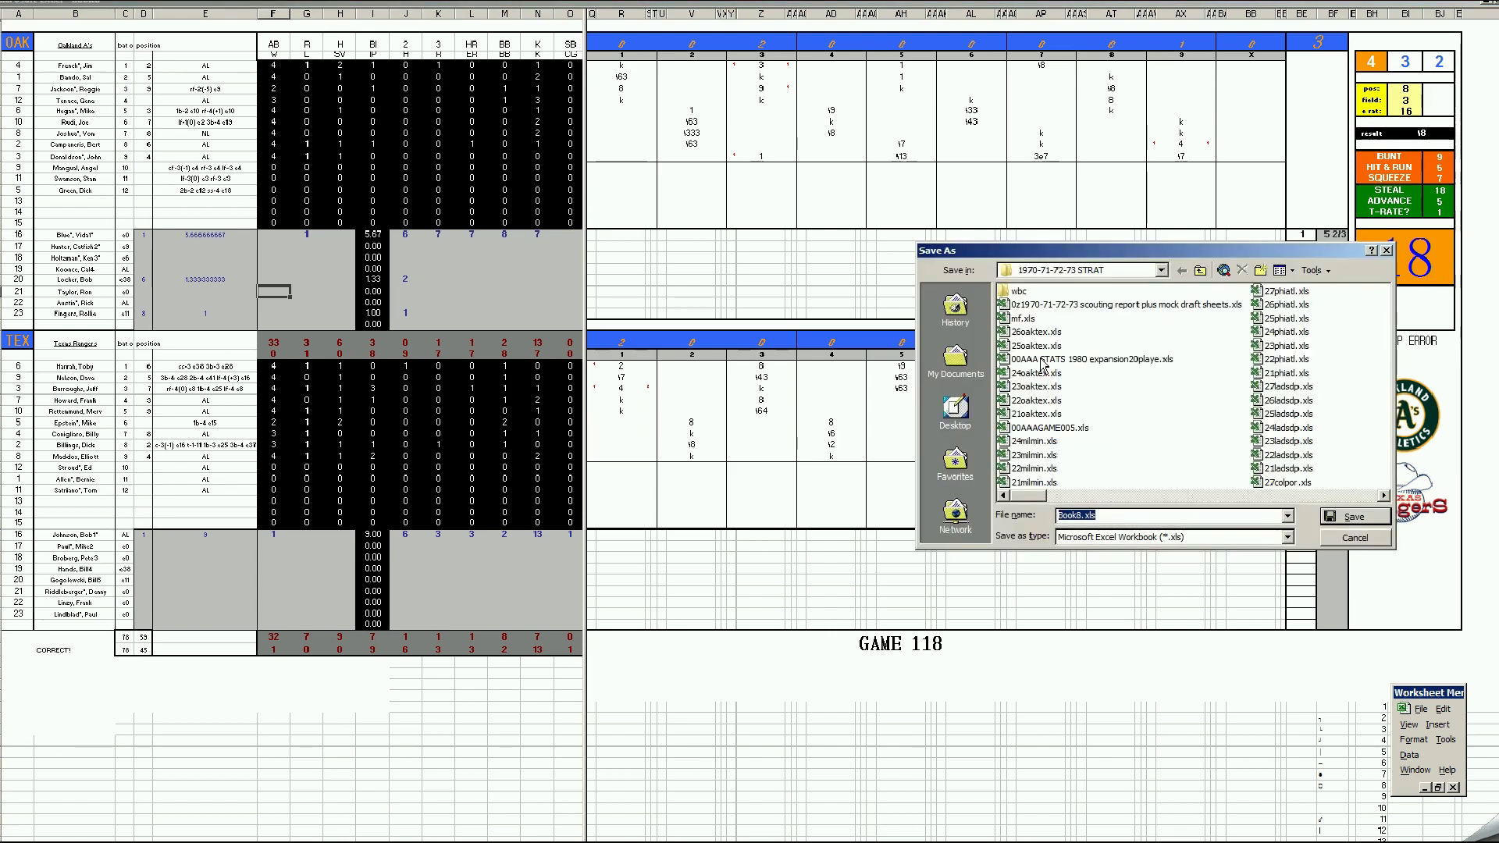
pyautogui.click(1037, 332)
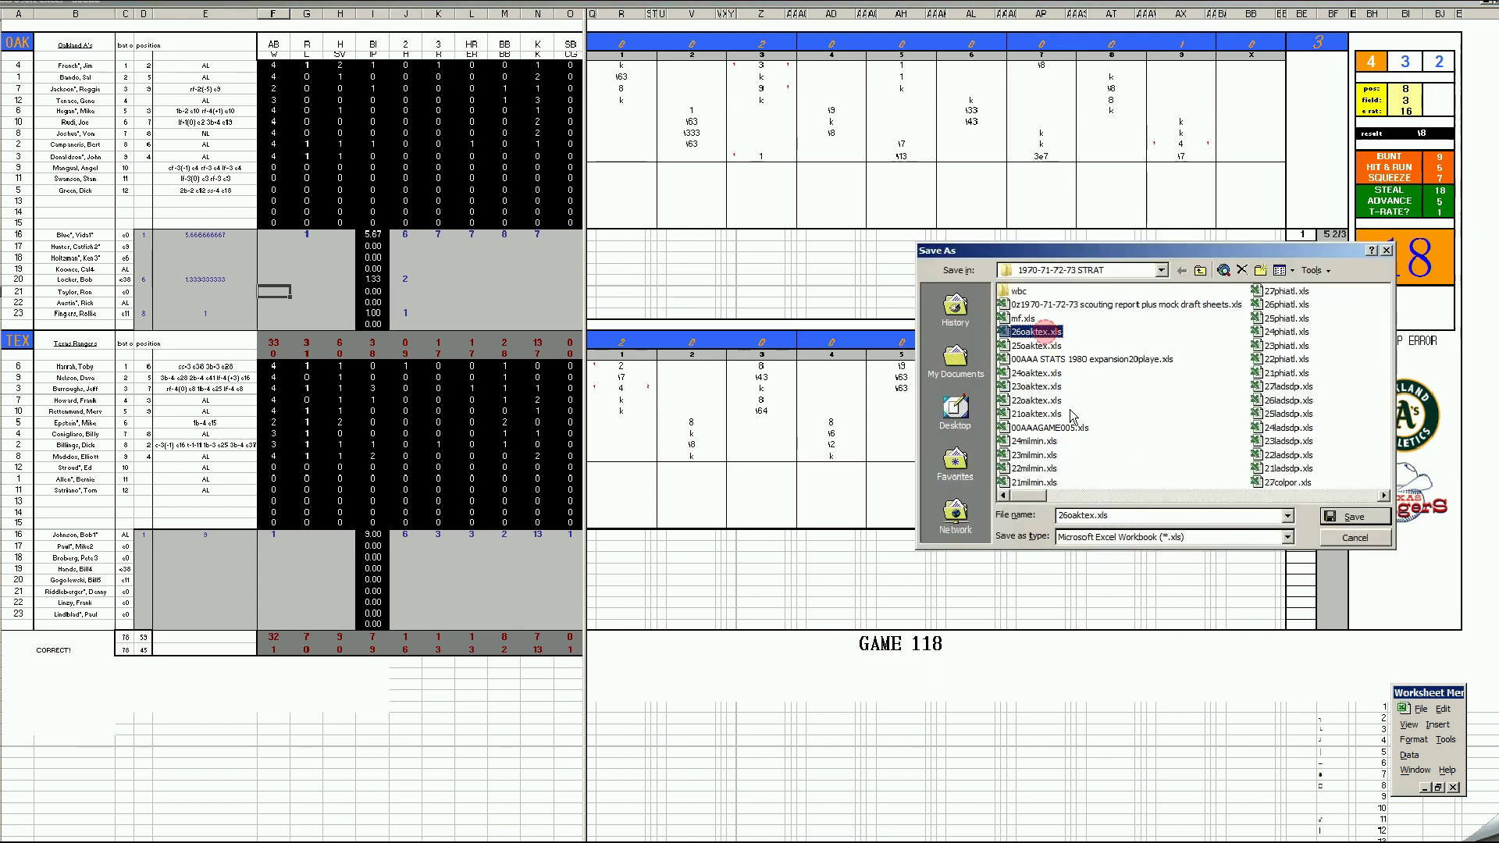
pyautogui.click(1062, 516)
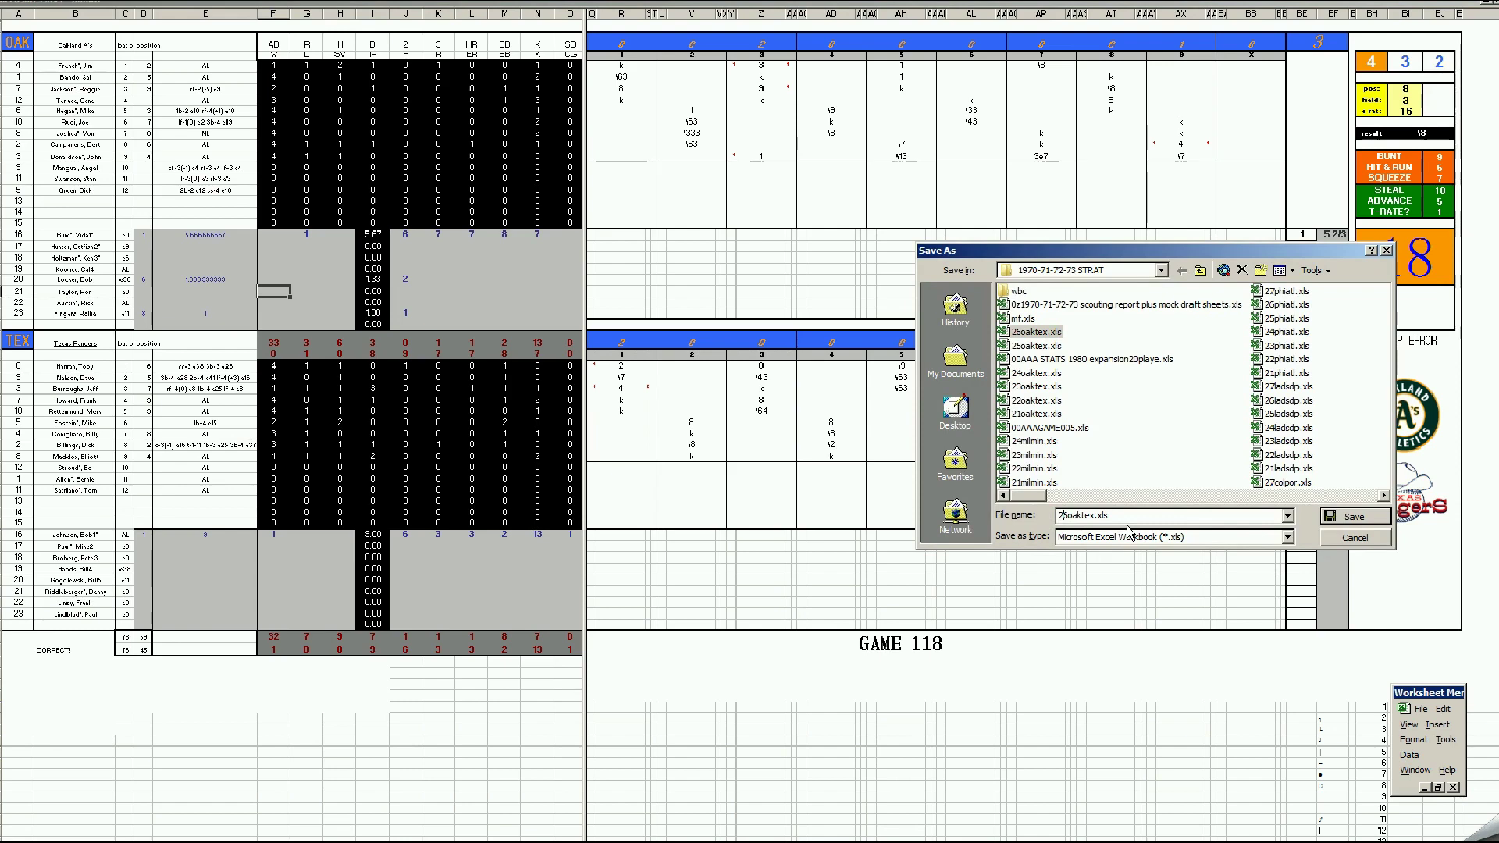
pyautogui.press('Return')
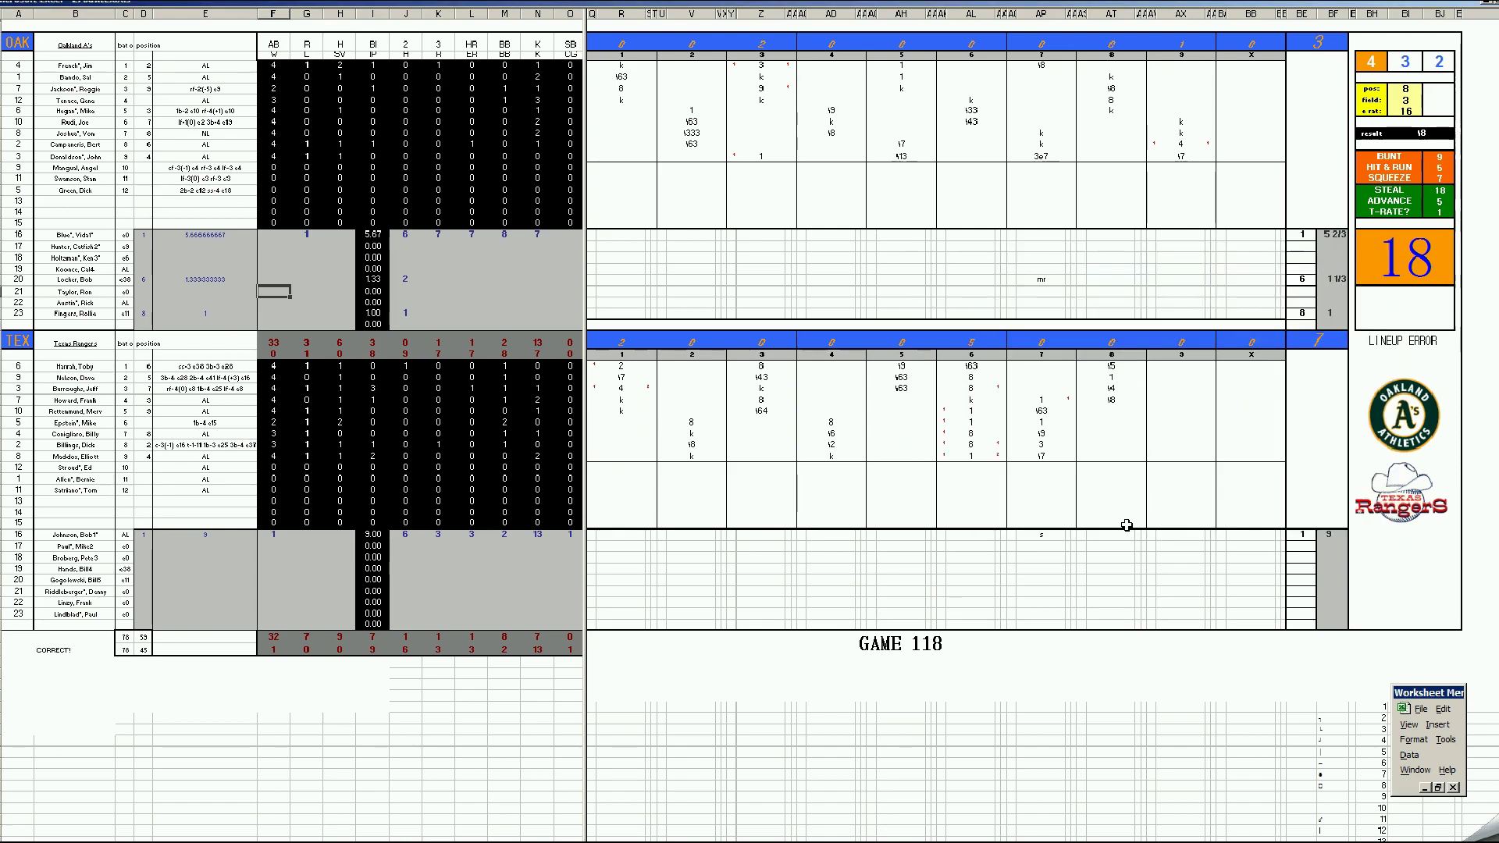
pyautogui.press('F12')
pyautogui.press('Return')
pyautogui.press('Return')
pyautogui.press('Return')
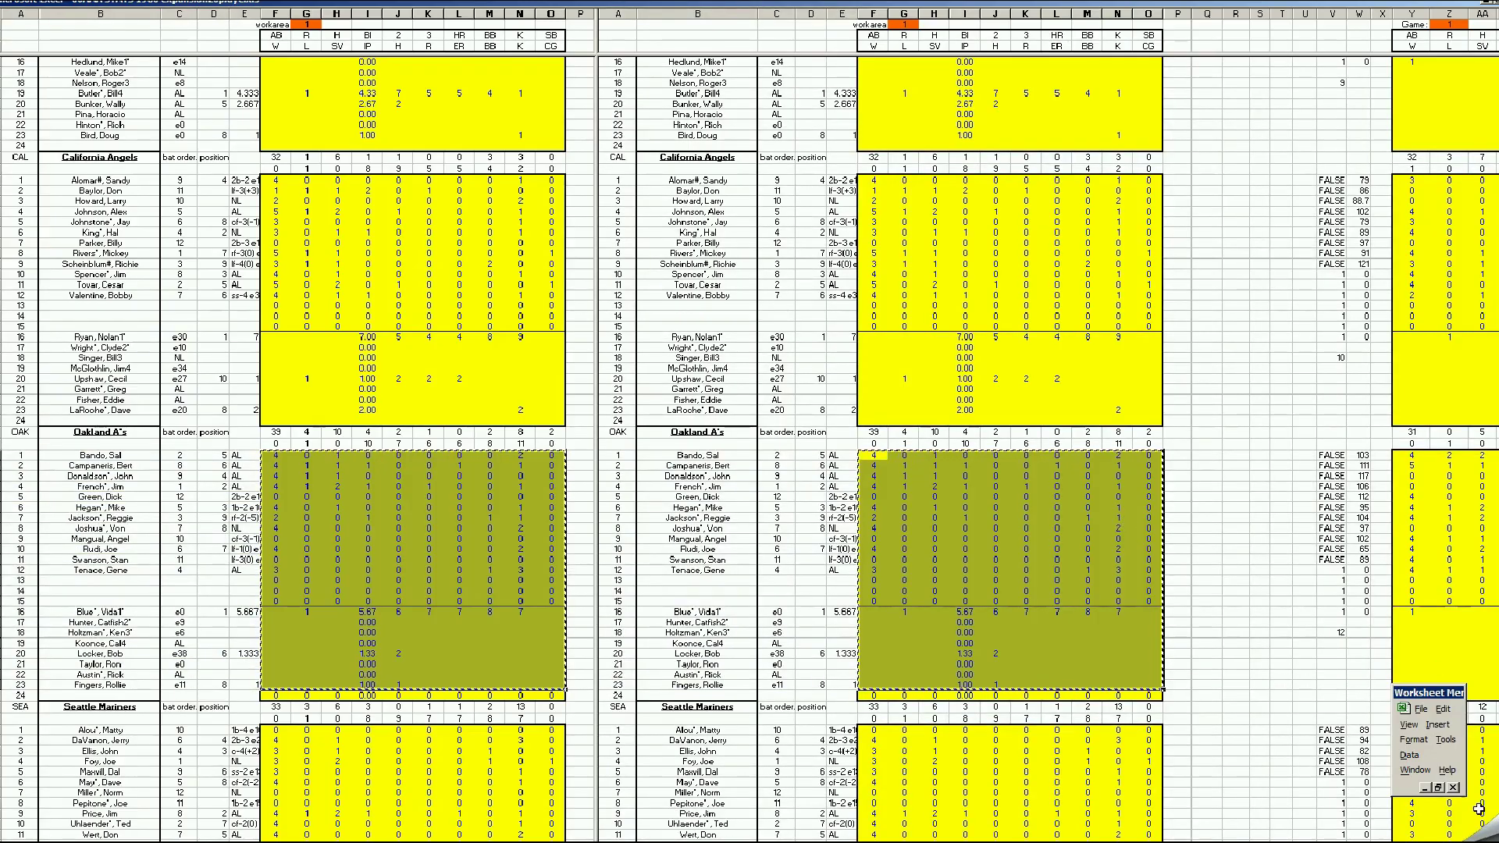
# - Scroll right across the season stats sheet to the empty Game 12 columns
pyautogui.hscroll(7, 1046, 449)
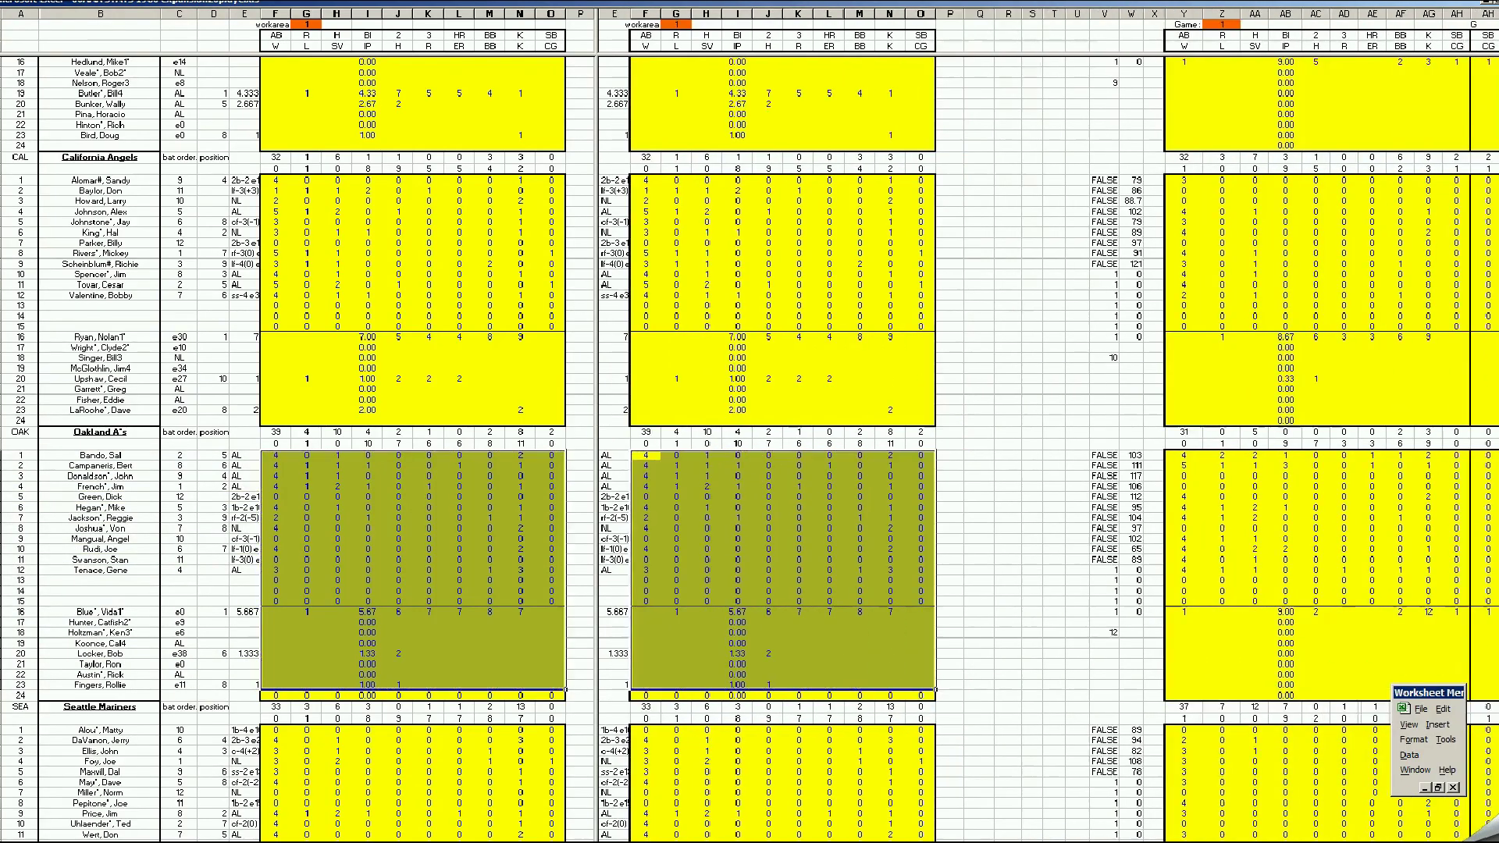
pyautogui.hscroll(10, 1046, 449)
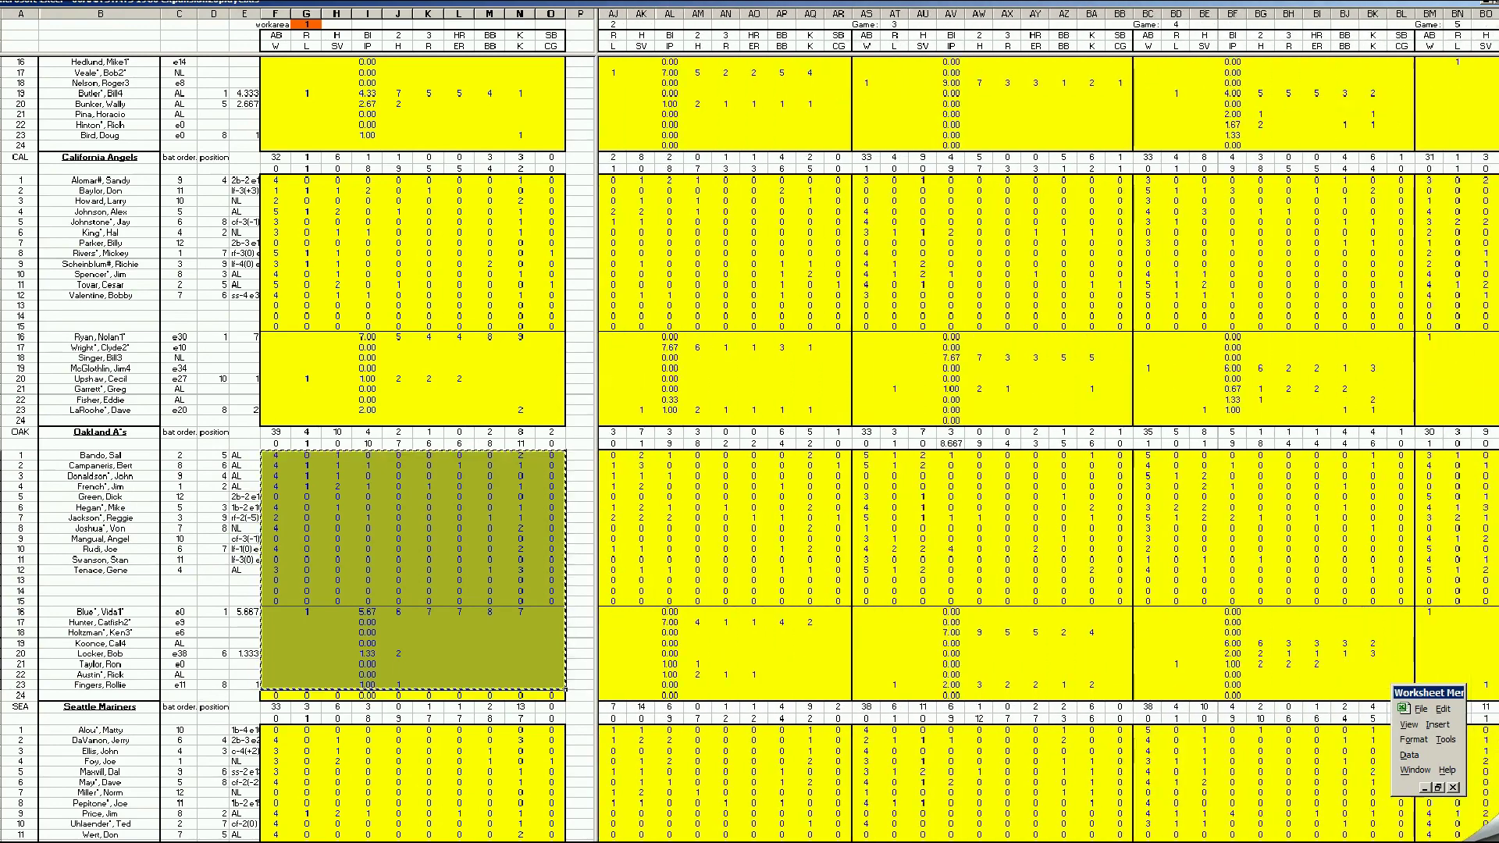
pyautogui.hscroll(11, 1046, 449)
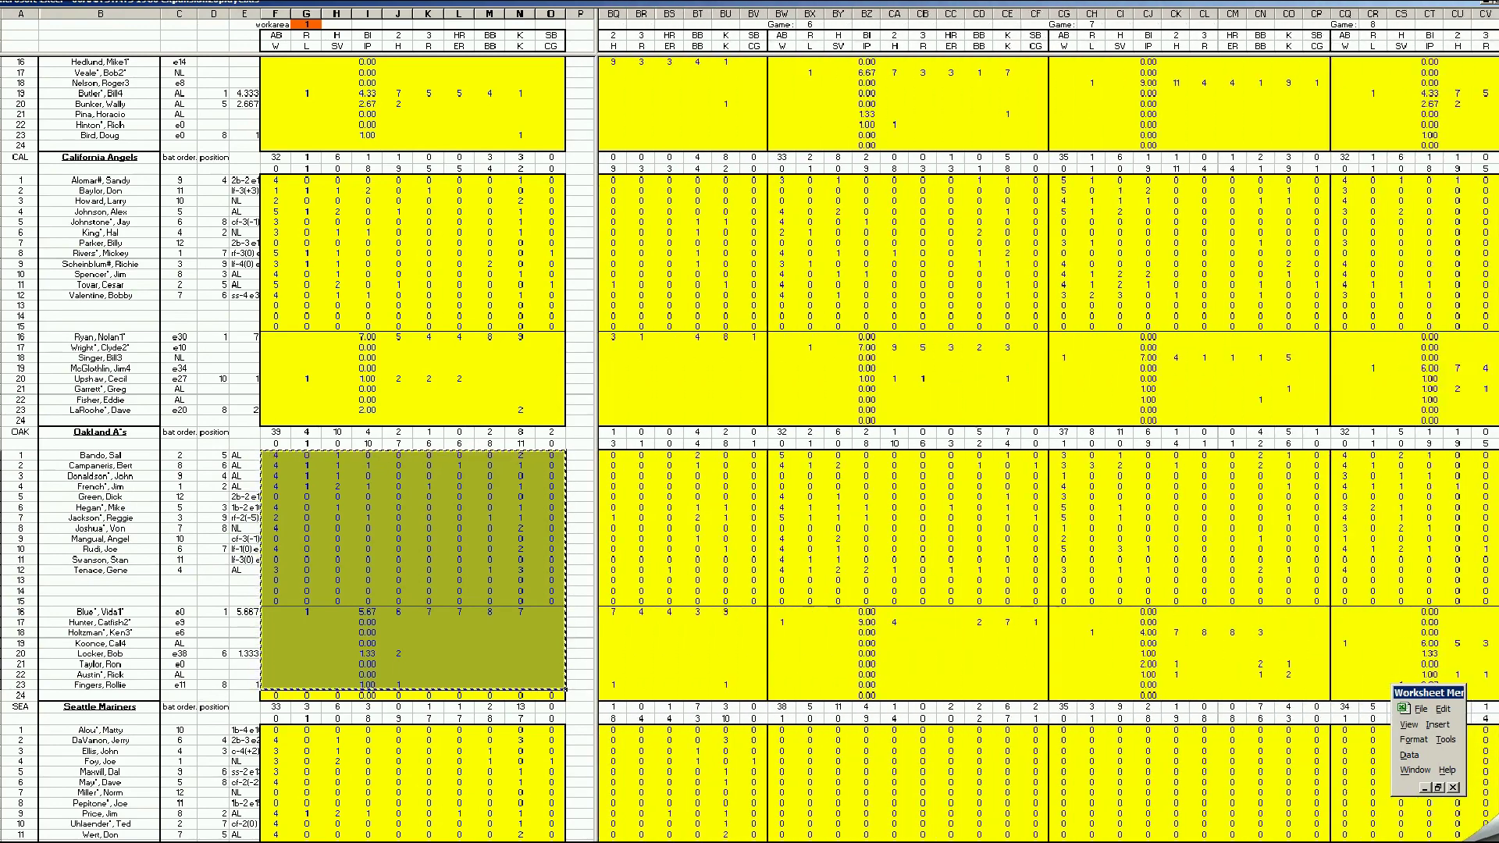
pyautogui.hscroll(13, 1456, 829)
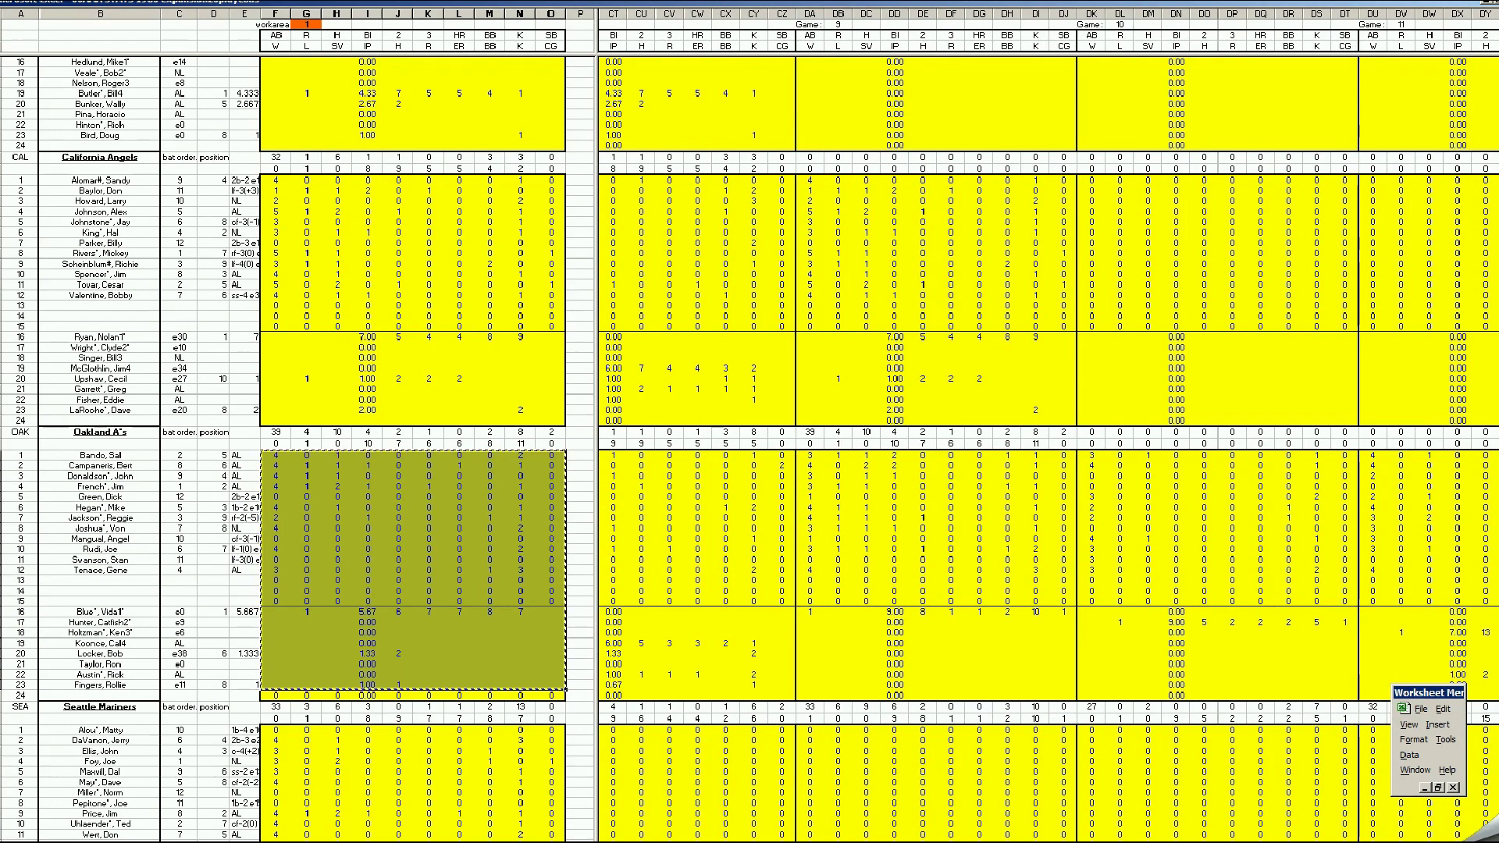
pyautogui.hscroll(20, 1456, 829)
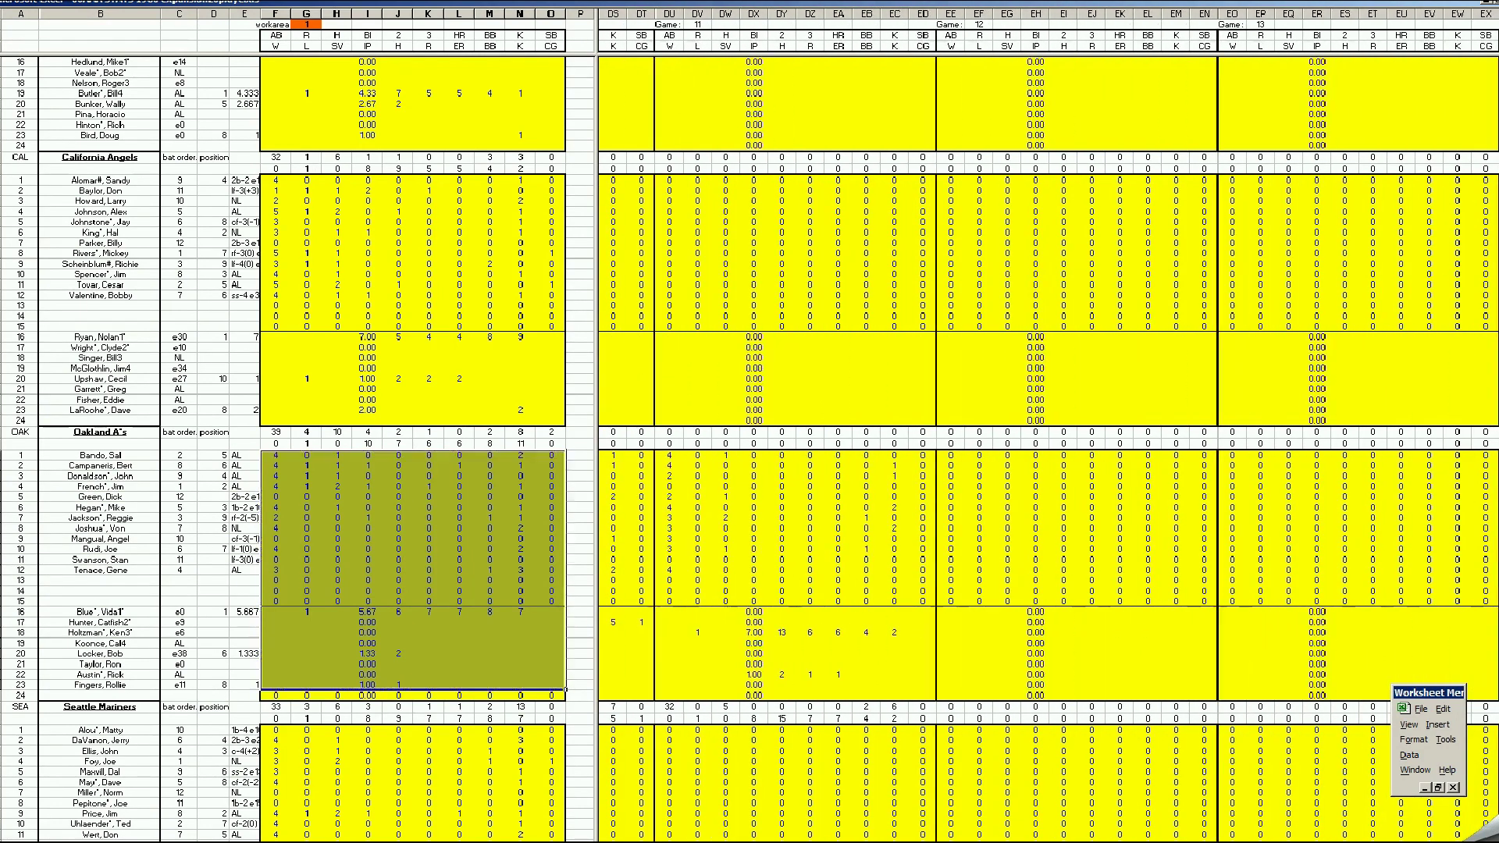
pyautogui.hscroll(4, 813, 544)
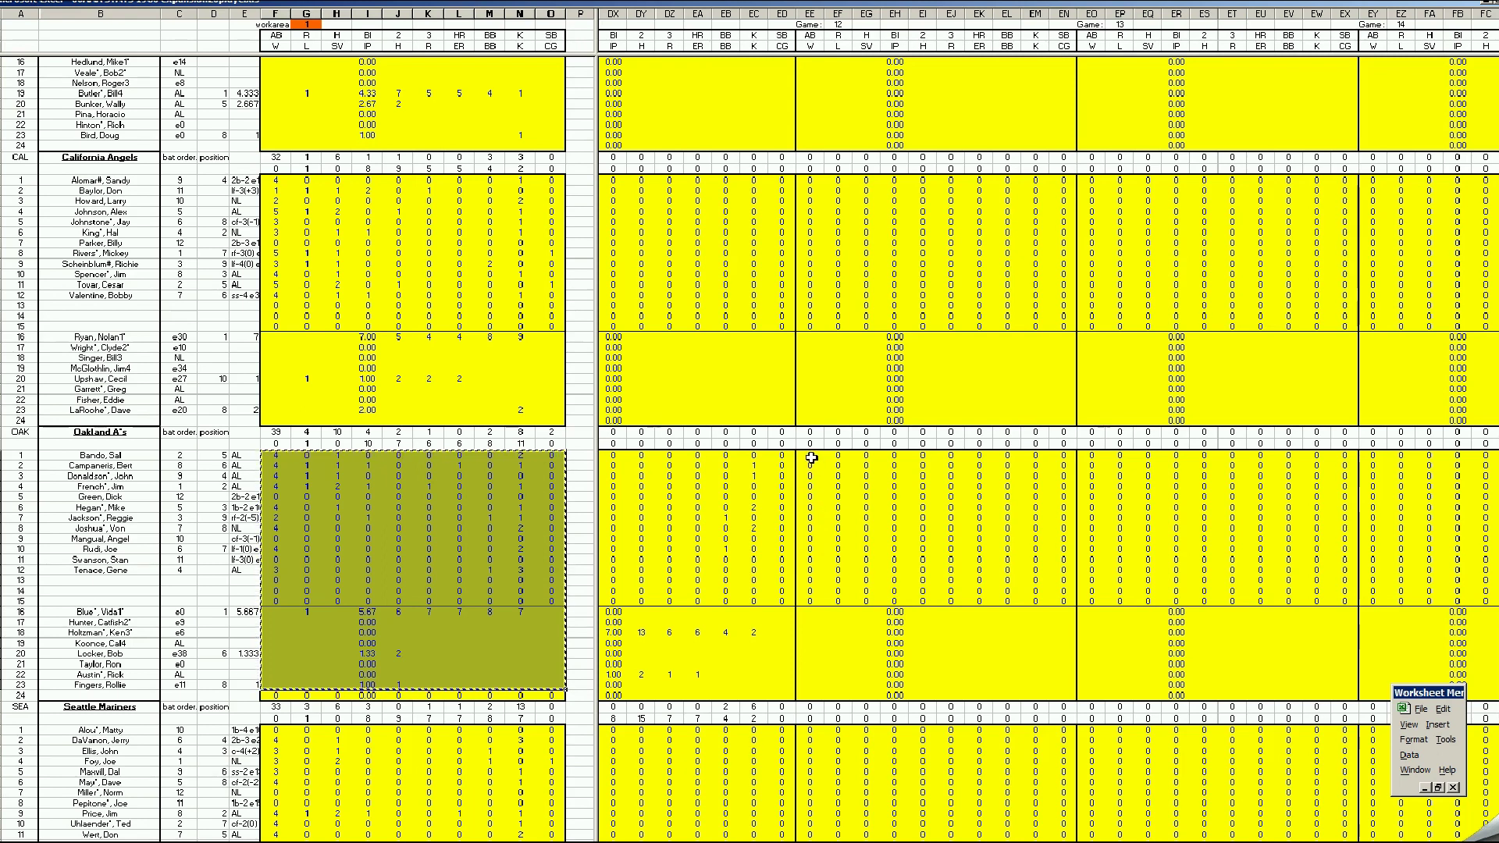
# - Paste the Oakland block at EE1, then copy the Rangers block into its Game 12 cell
pyautogui.rightClick(811, 456)
pyautogui.click(837, 500)
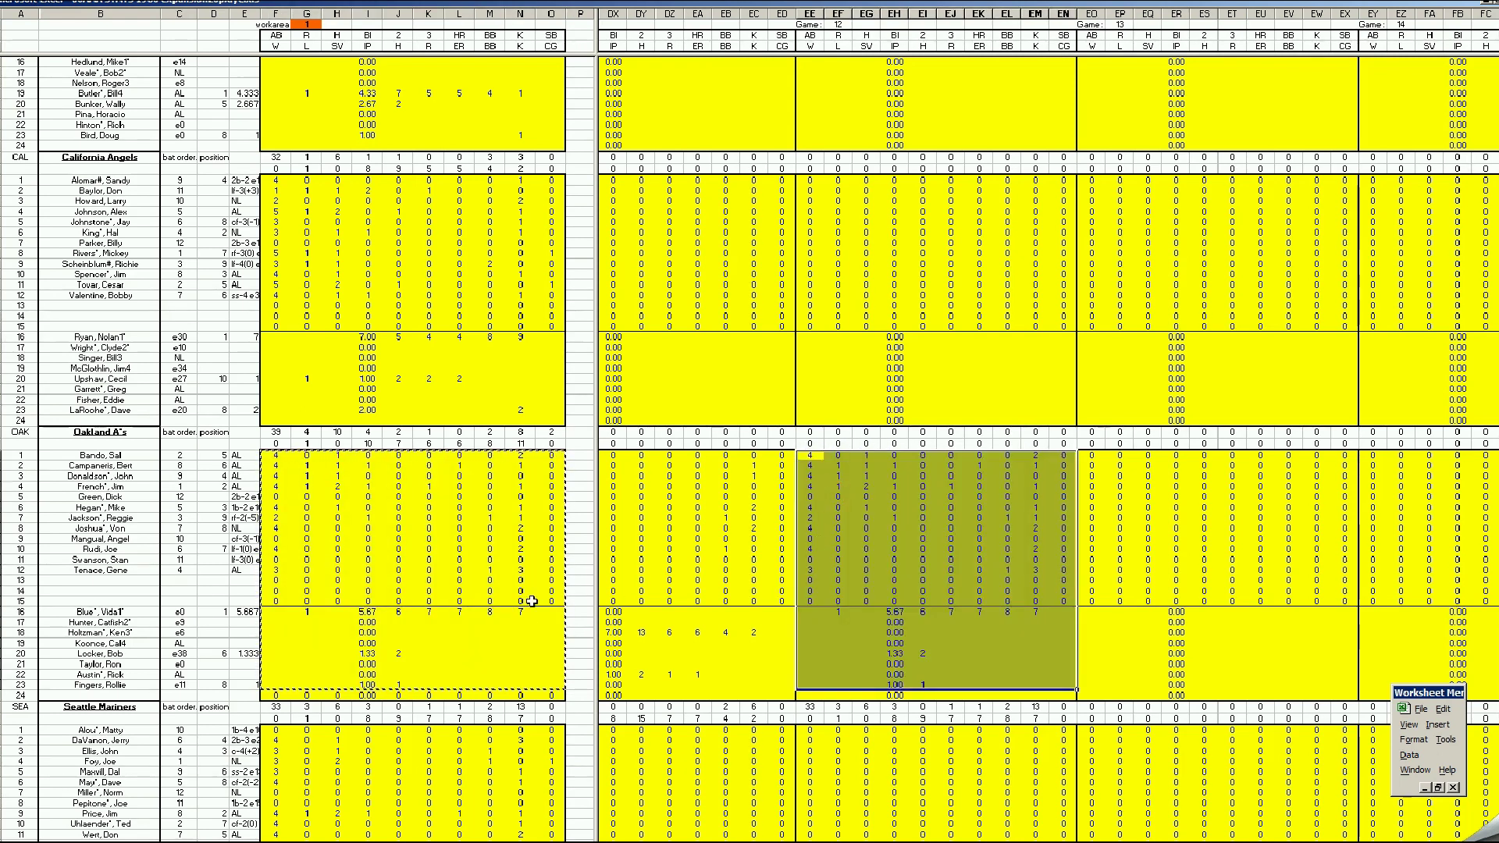
pyautogui.click(490, 600)
pyautogui.hotkey('ctrl', 'c')
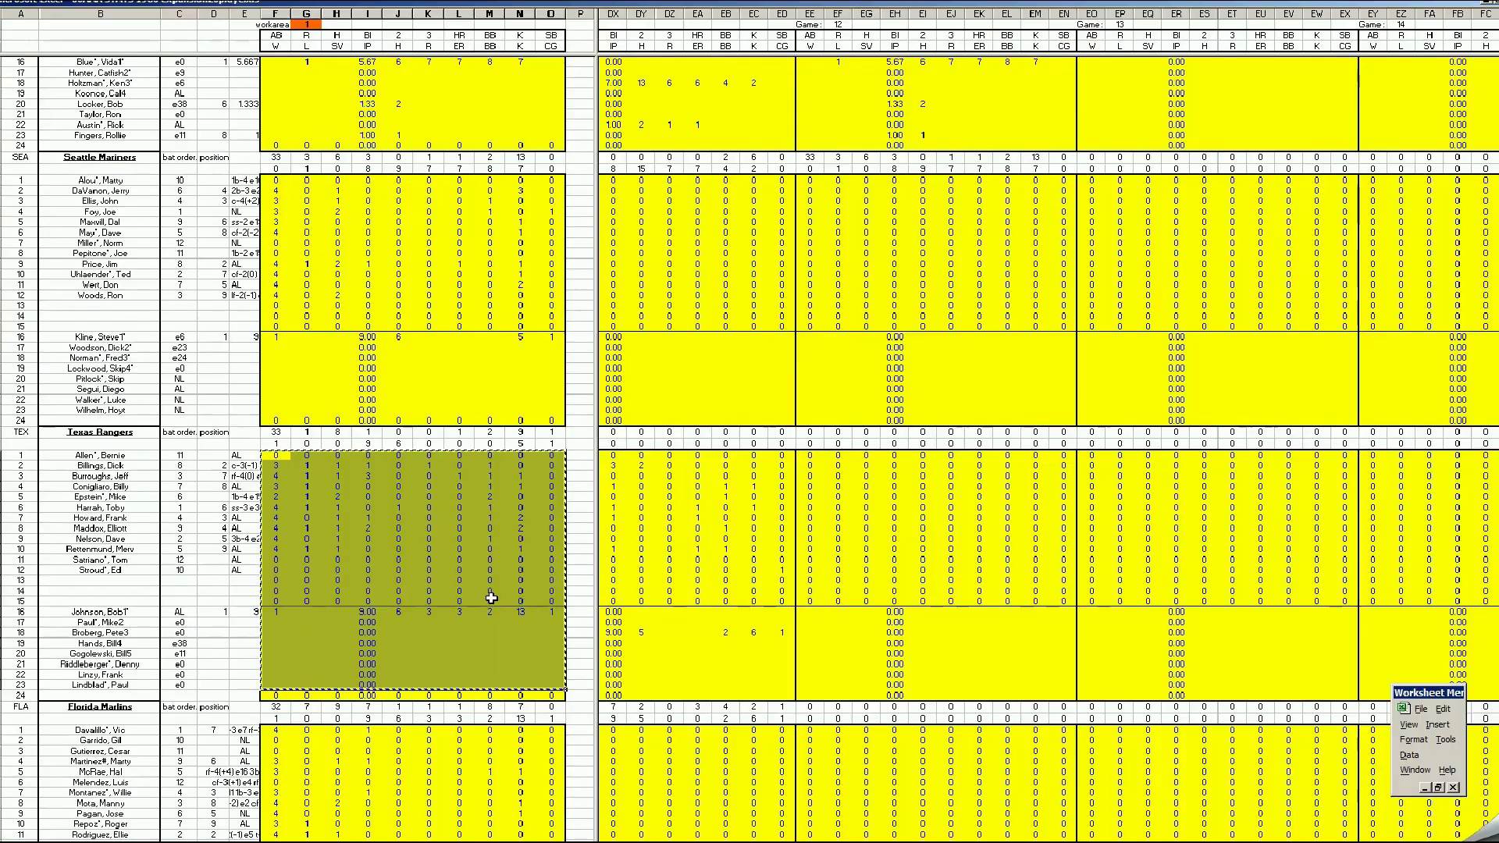
pyautogui.rightClick(809, 457)
pyautogui.click(835, 500)
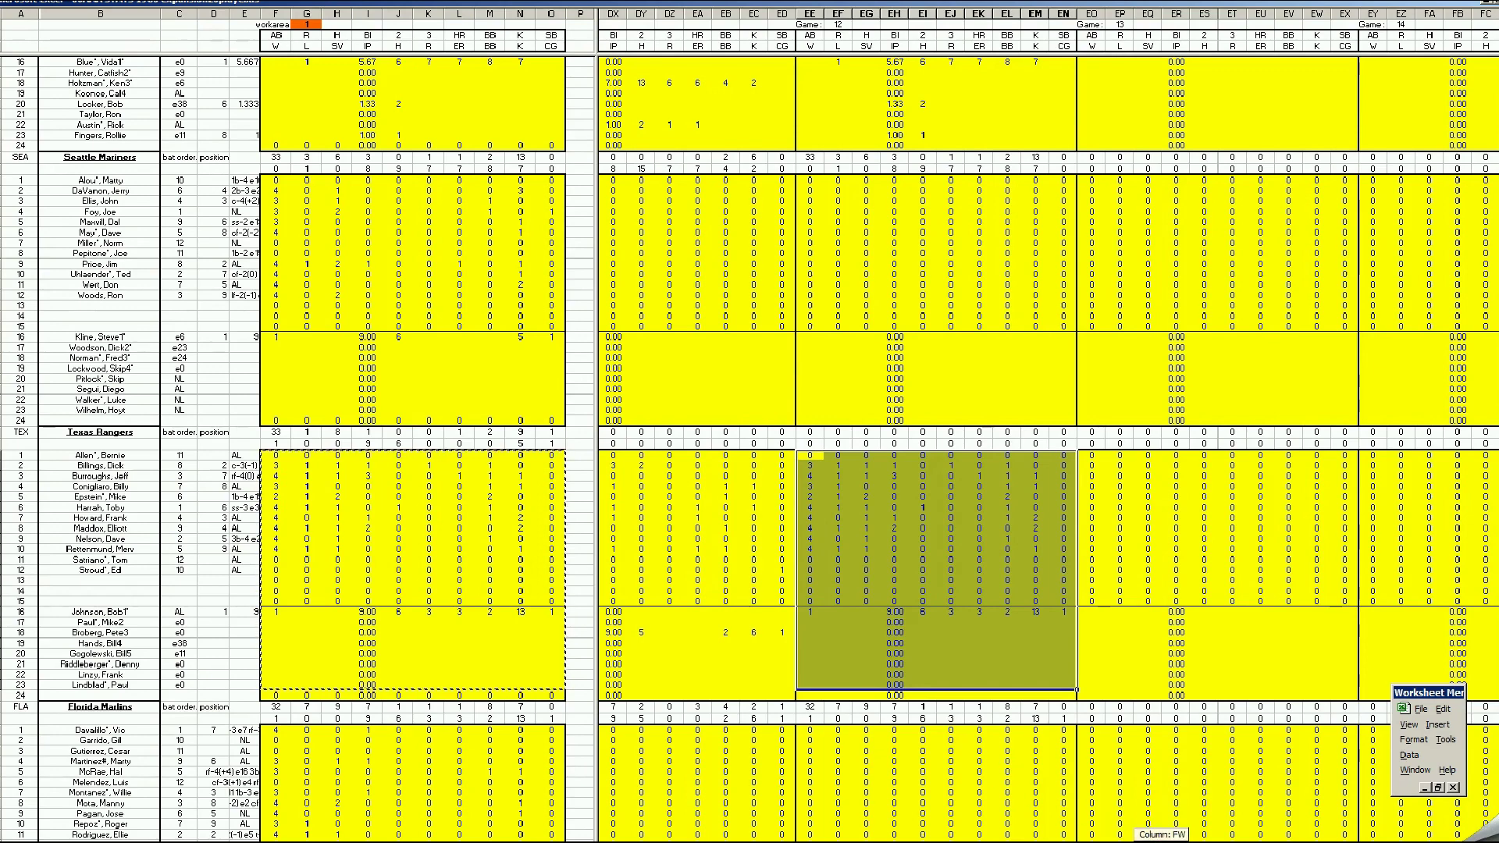
pyautogui.moveTo(1162, 841); pyautogui.dragTo(1171, 841)
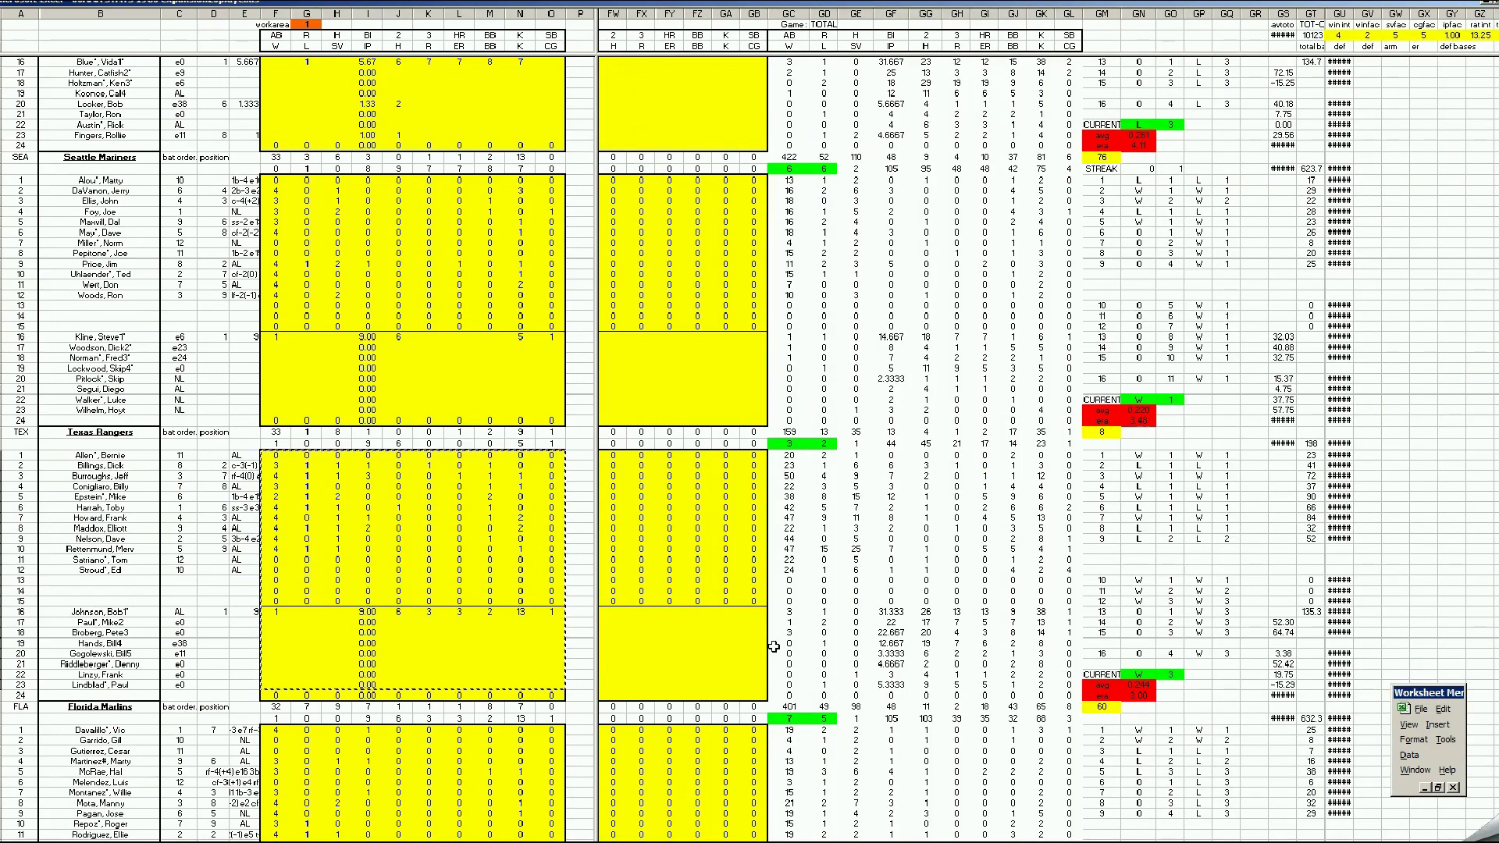
pyautogui.click(688, 643)
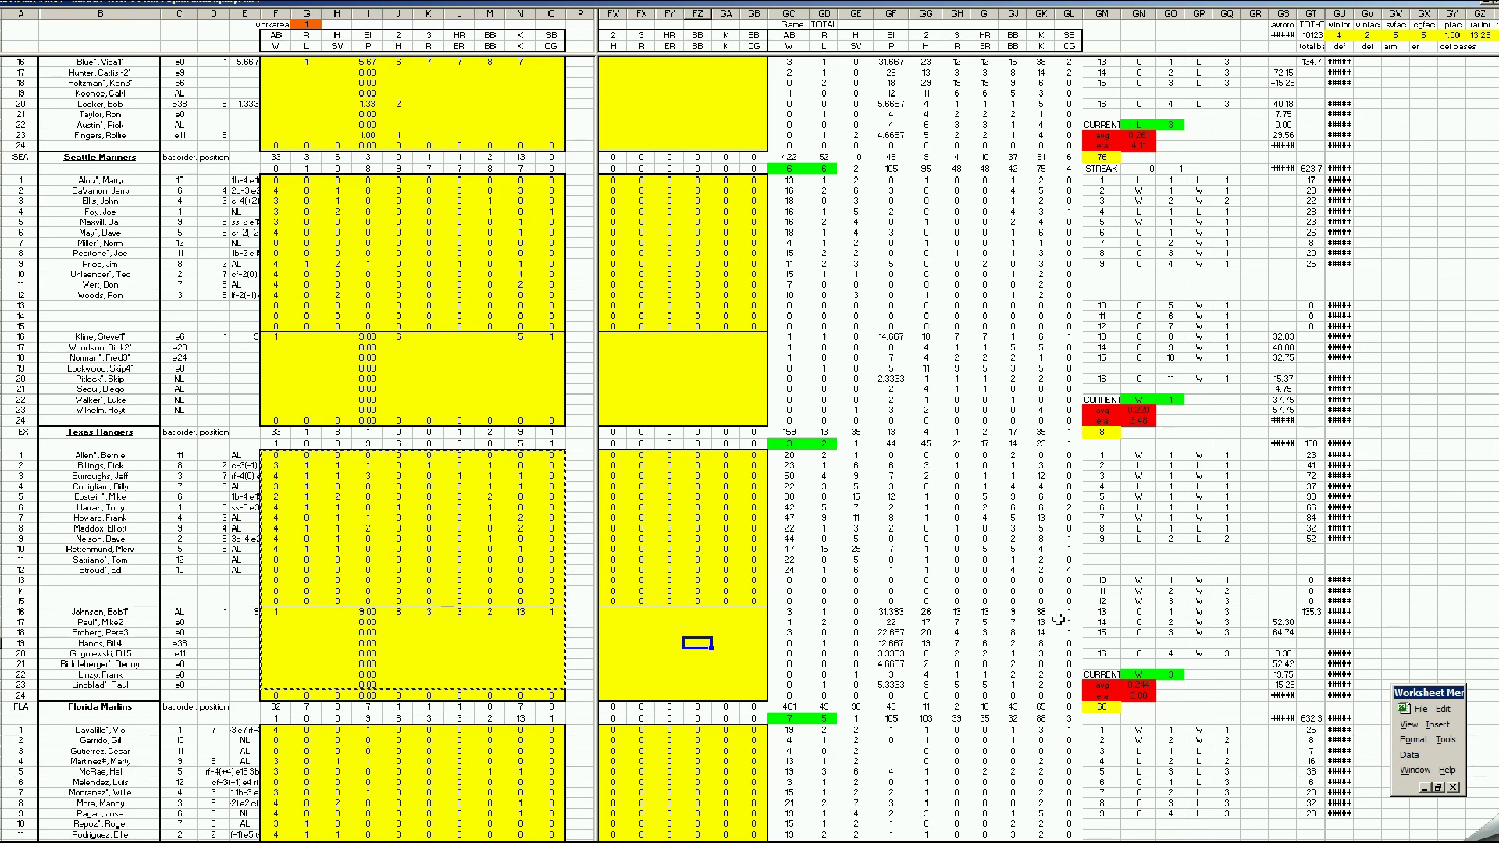
pyautogui.click(854, 550)
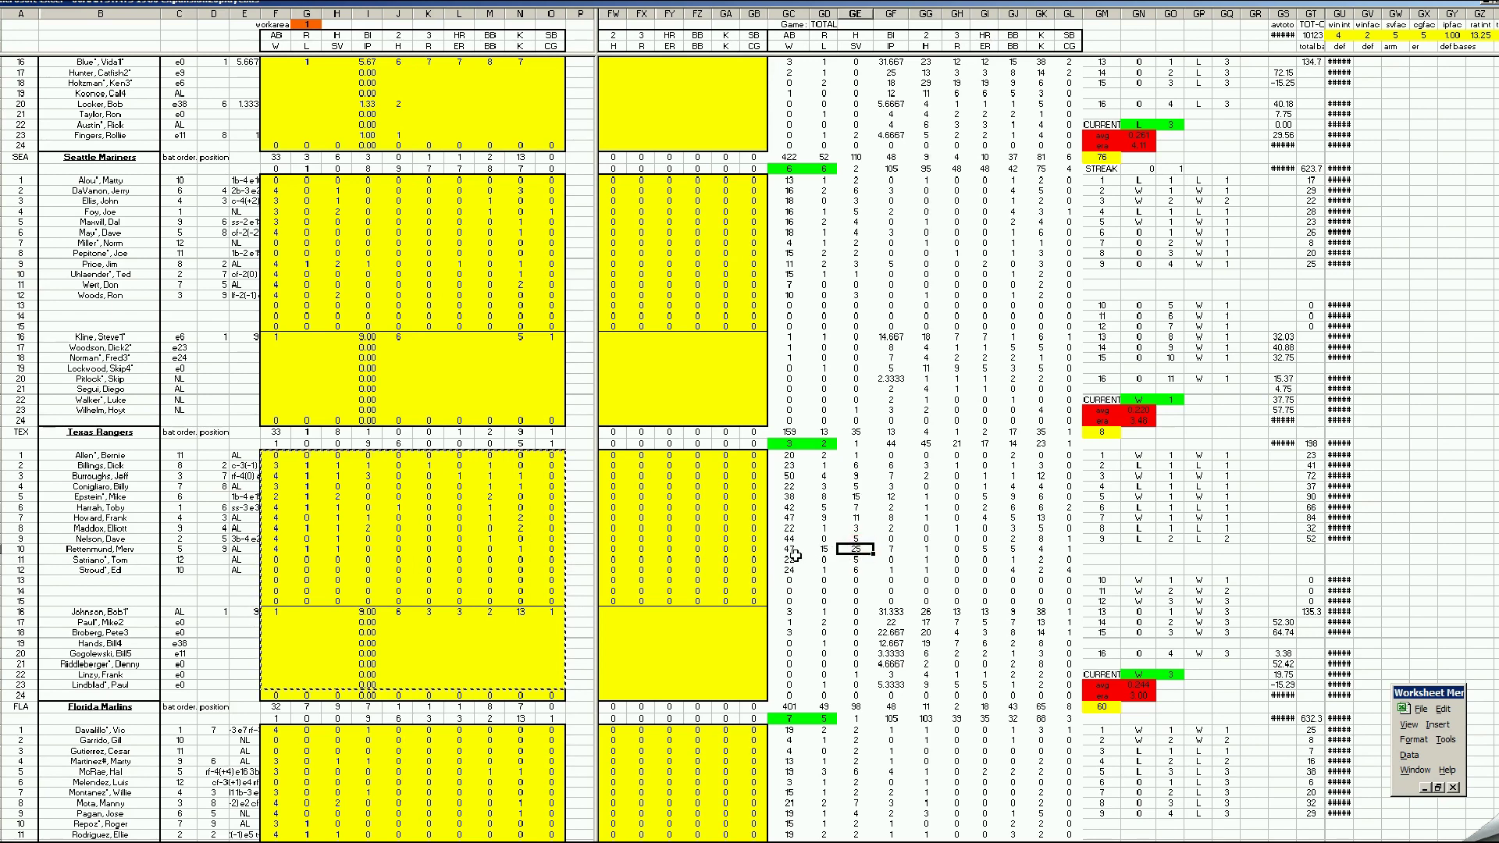
pyautogui.doubleClick(727, 631)
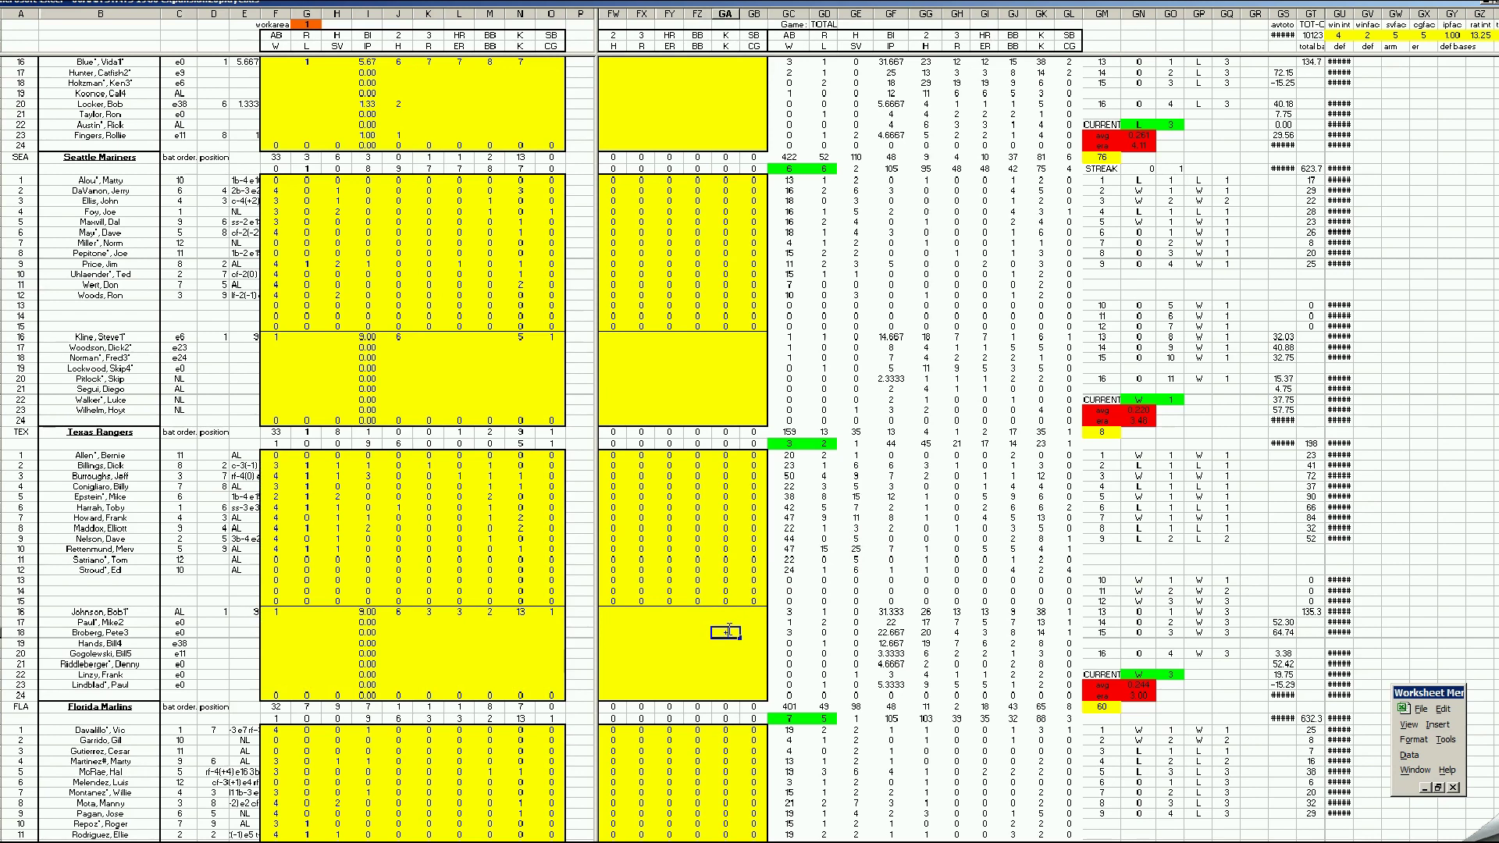
pyautogui.write('+25/47')
pyautogui.press('Return')
pyautogui.press('Up')
pyautogui.press('Delete')
pyautogui.click(672, 385)
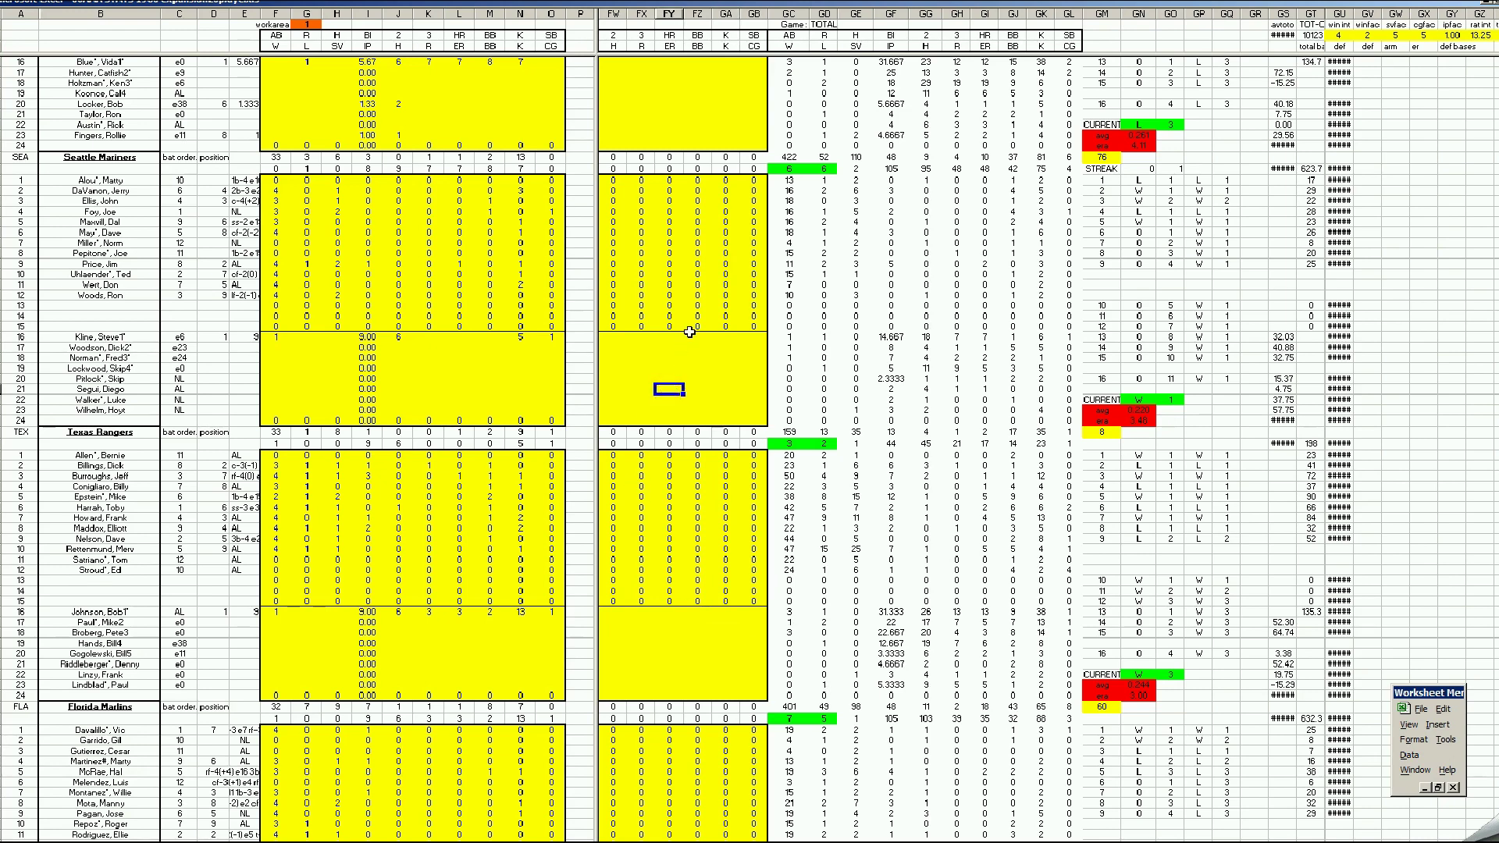
pyautogui.click(703, 358)
pyautogui.scroll(9, 707, 375)
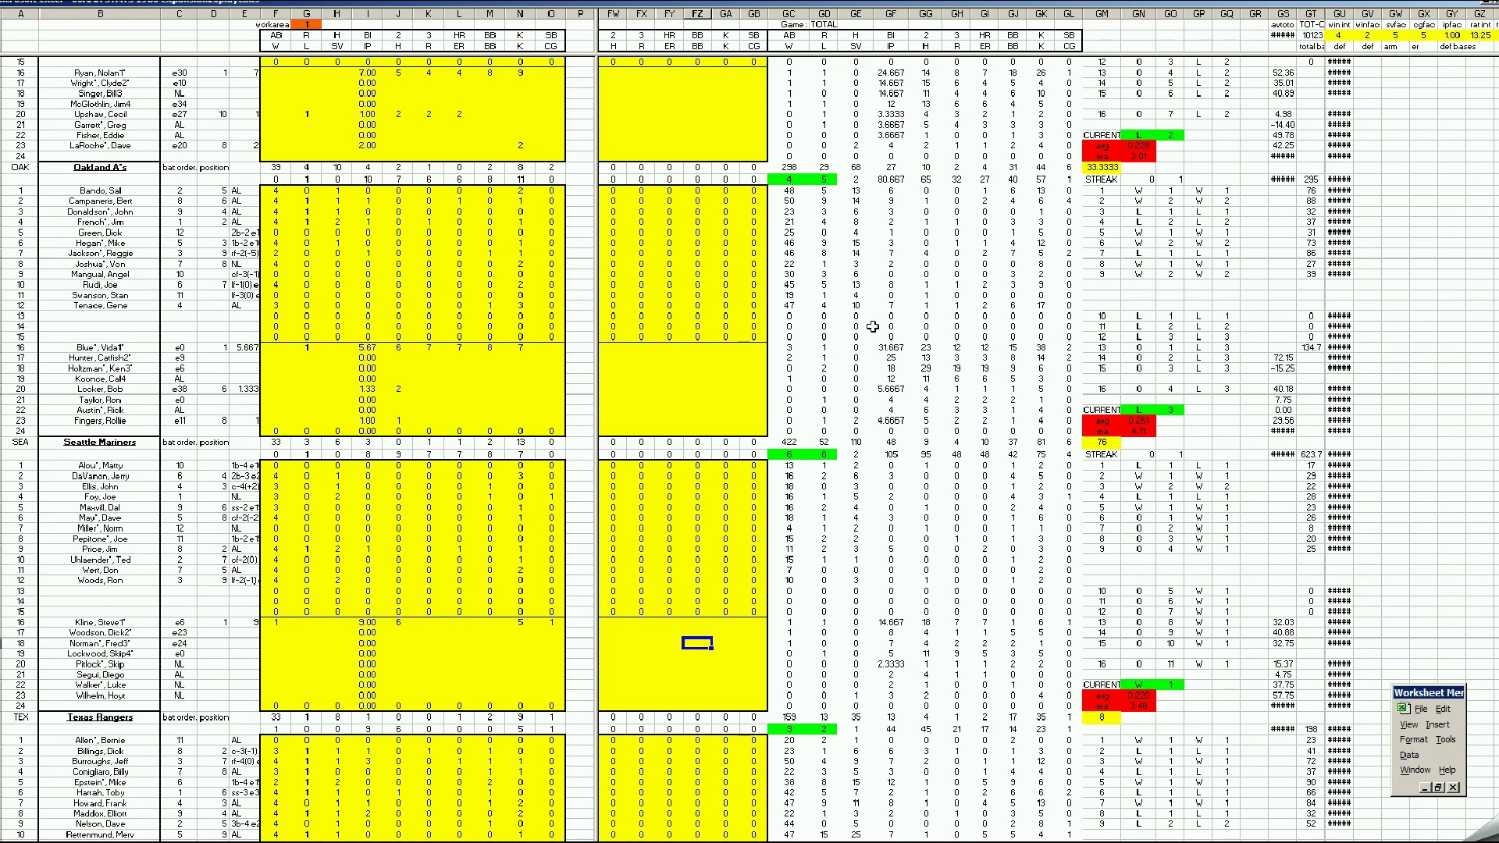
pyautogui.click(982, 252)
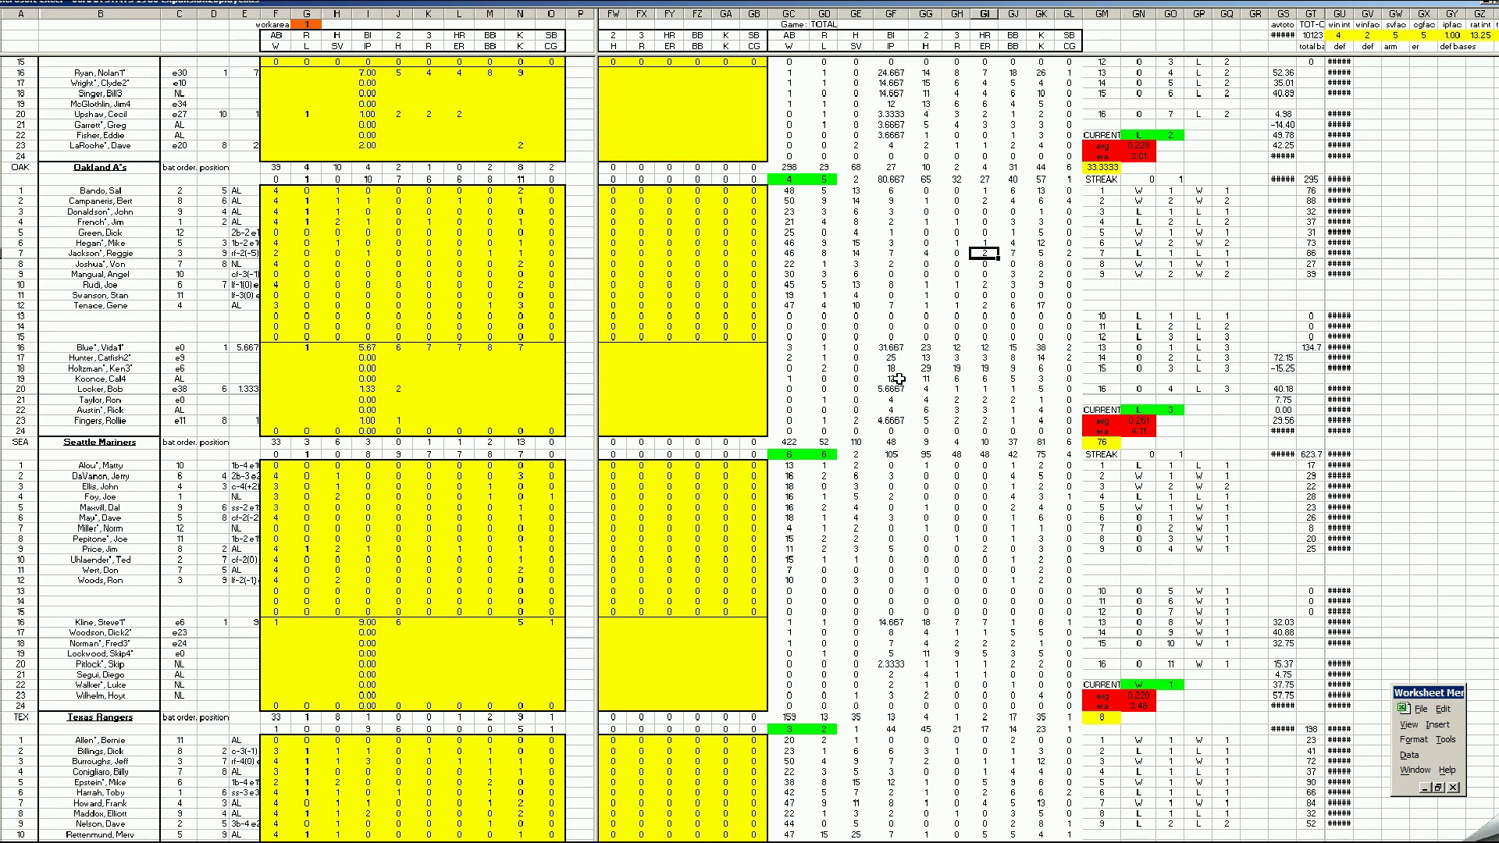
pyautogui.click(750, 399)
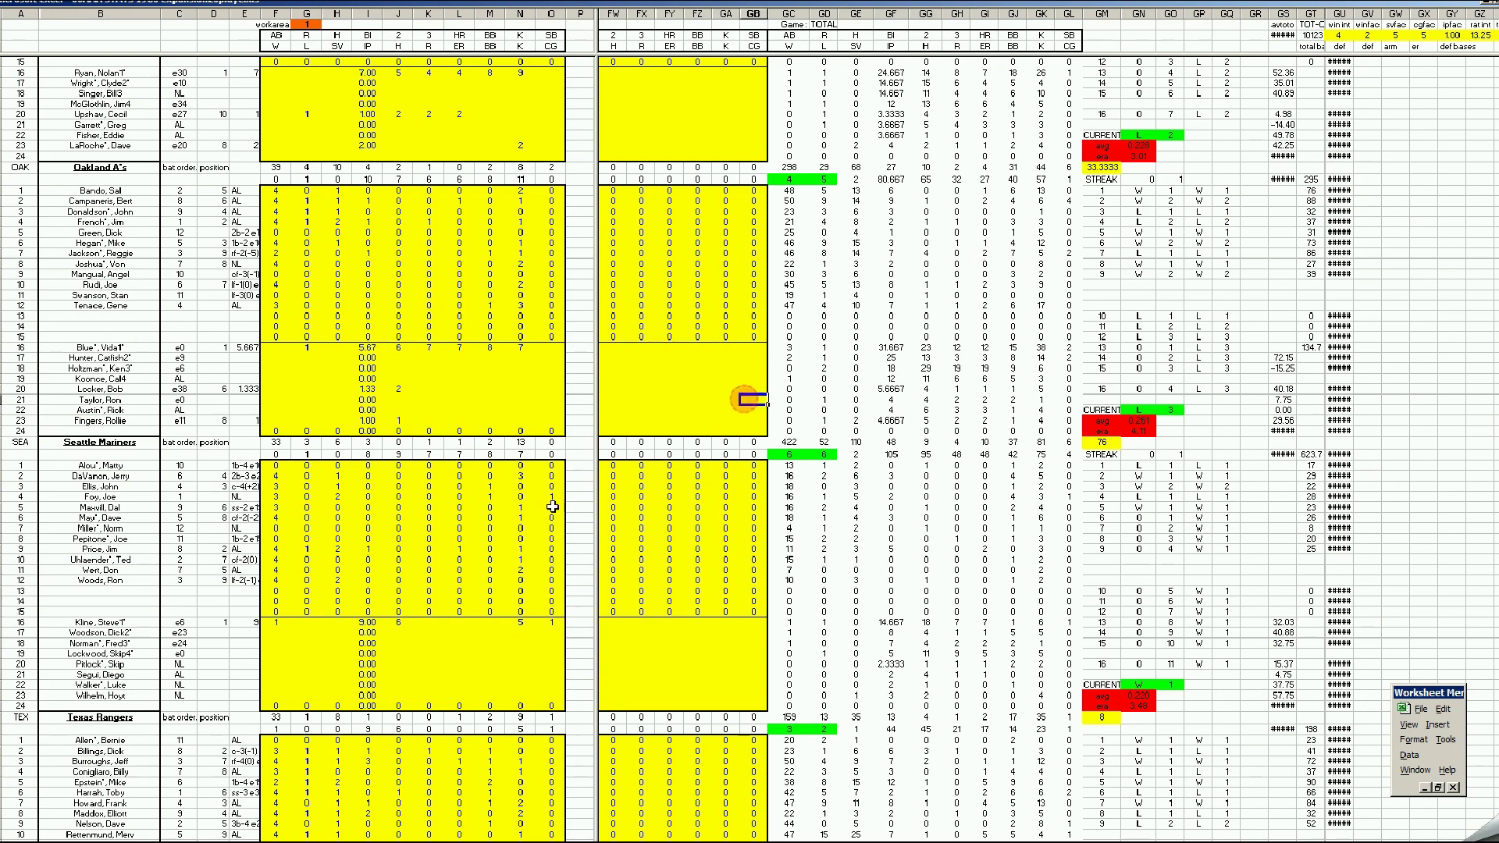
pyautogui.hotkey('ctrl', 'pagedown')
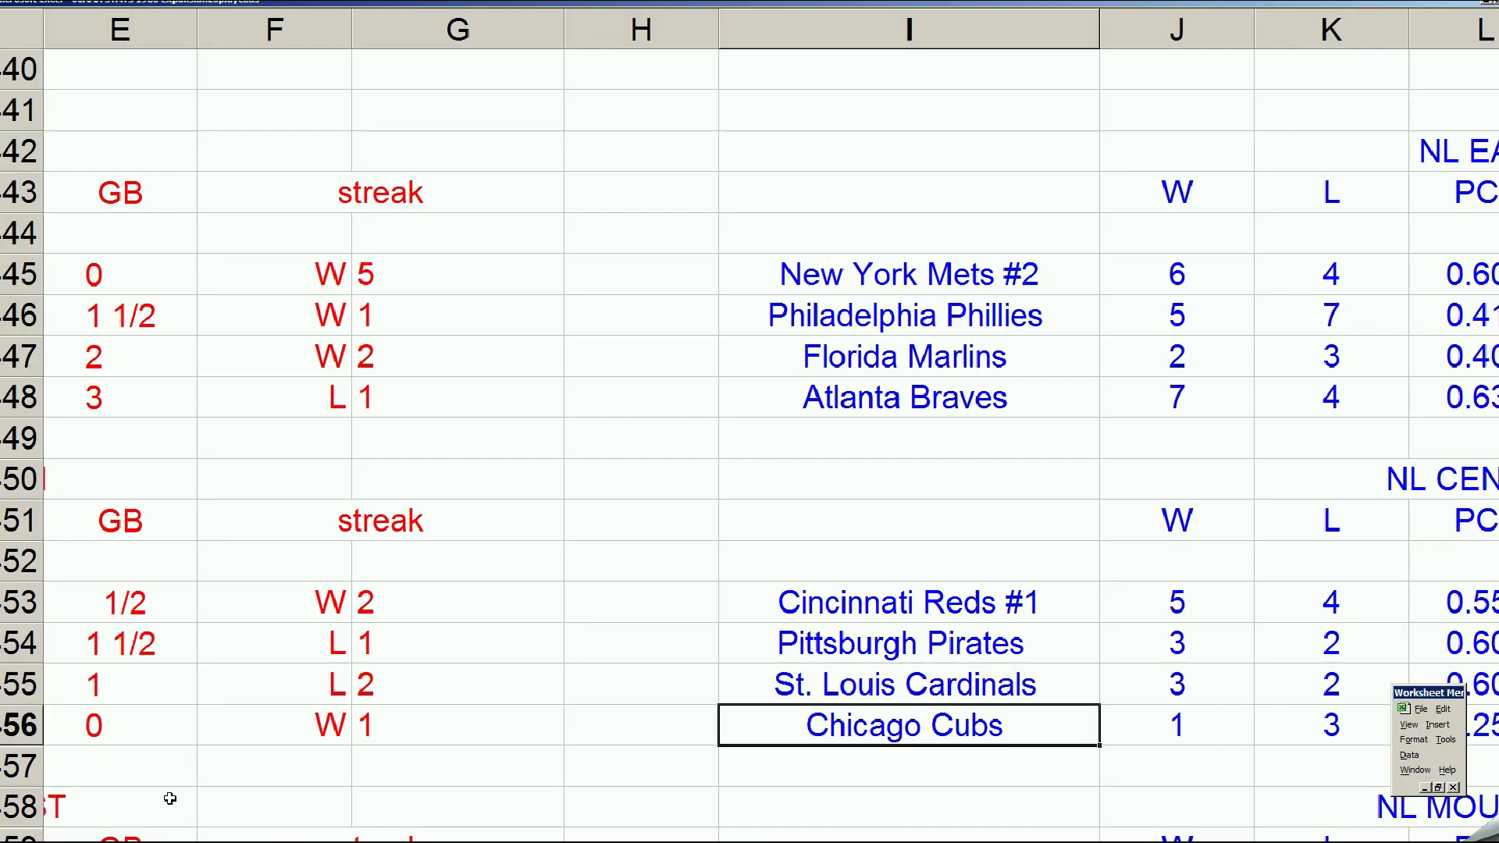
pyautogui.click(191, 721)
pyautogui.press('Home')
pyautogui.press('Down')
pyautogui.press('Down')
pyautogui.press('Down')
pyautogui.press('Down')
pyautogui.press('Down')
pyautogui.press('Down')
pyautogui.press('Down')
pyautogui.press('Down')
pyautogui.press('Down')
pyautogui.press('Down')
pyautogui.press('Down')
pyautogui.press('Down')
pyautogui.press('Down')
pyautogui.press('Down')
pyautogui.press('Down')
pyautogui.press('Down')
pyautogui.press('Down')
pyautogui.press('Down')
pyautogui.press('Down')
pyautogui.press('Down')
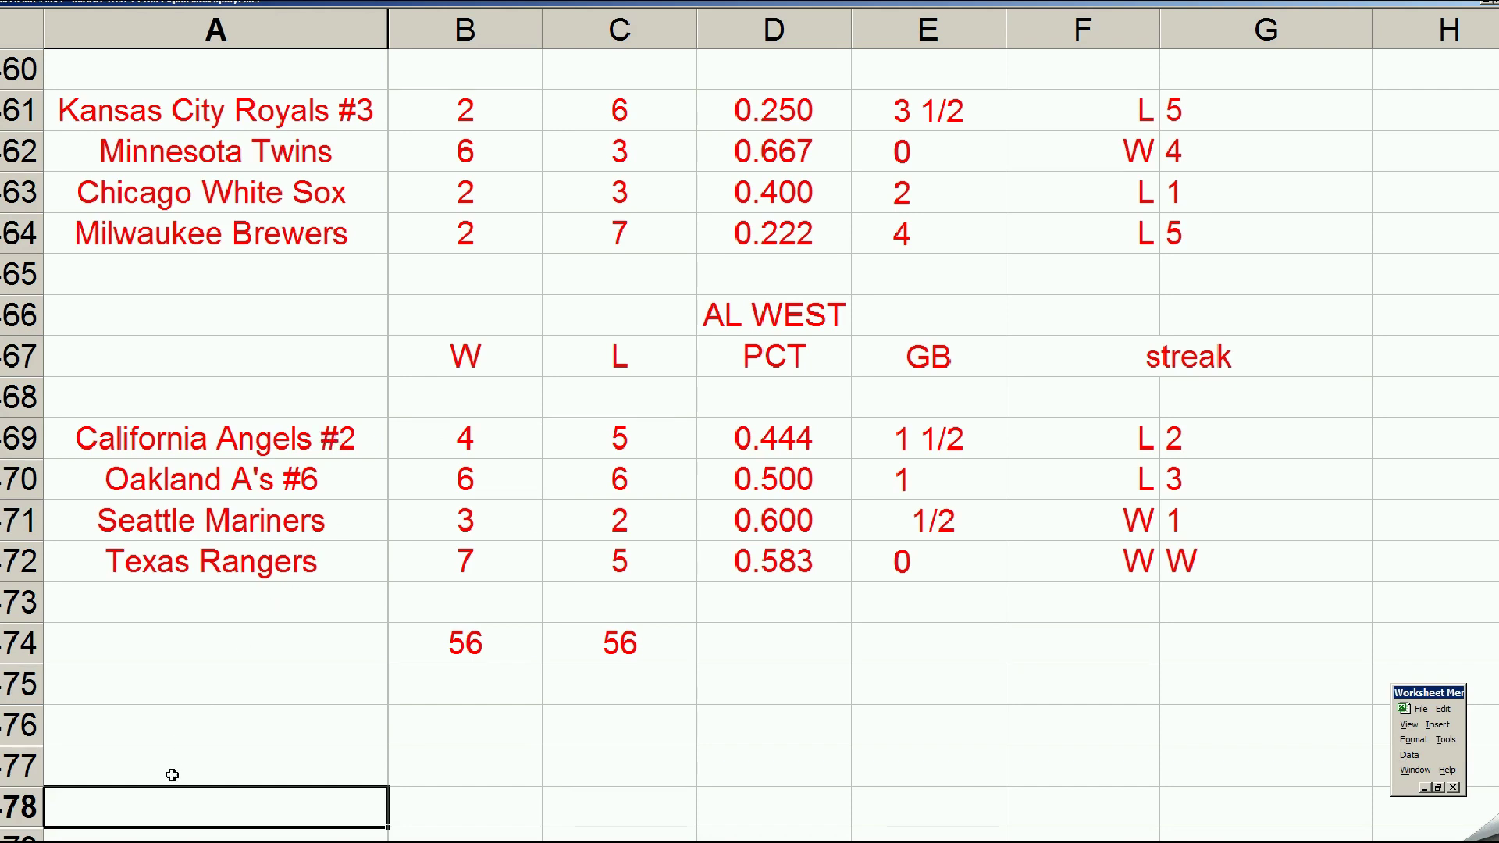
pyautogui.hotkey('ctrl', 'pagedown')
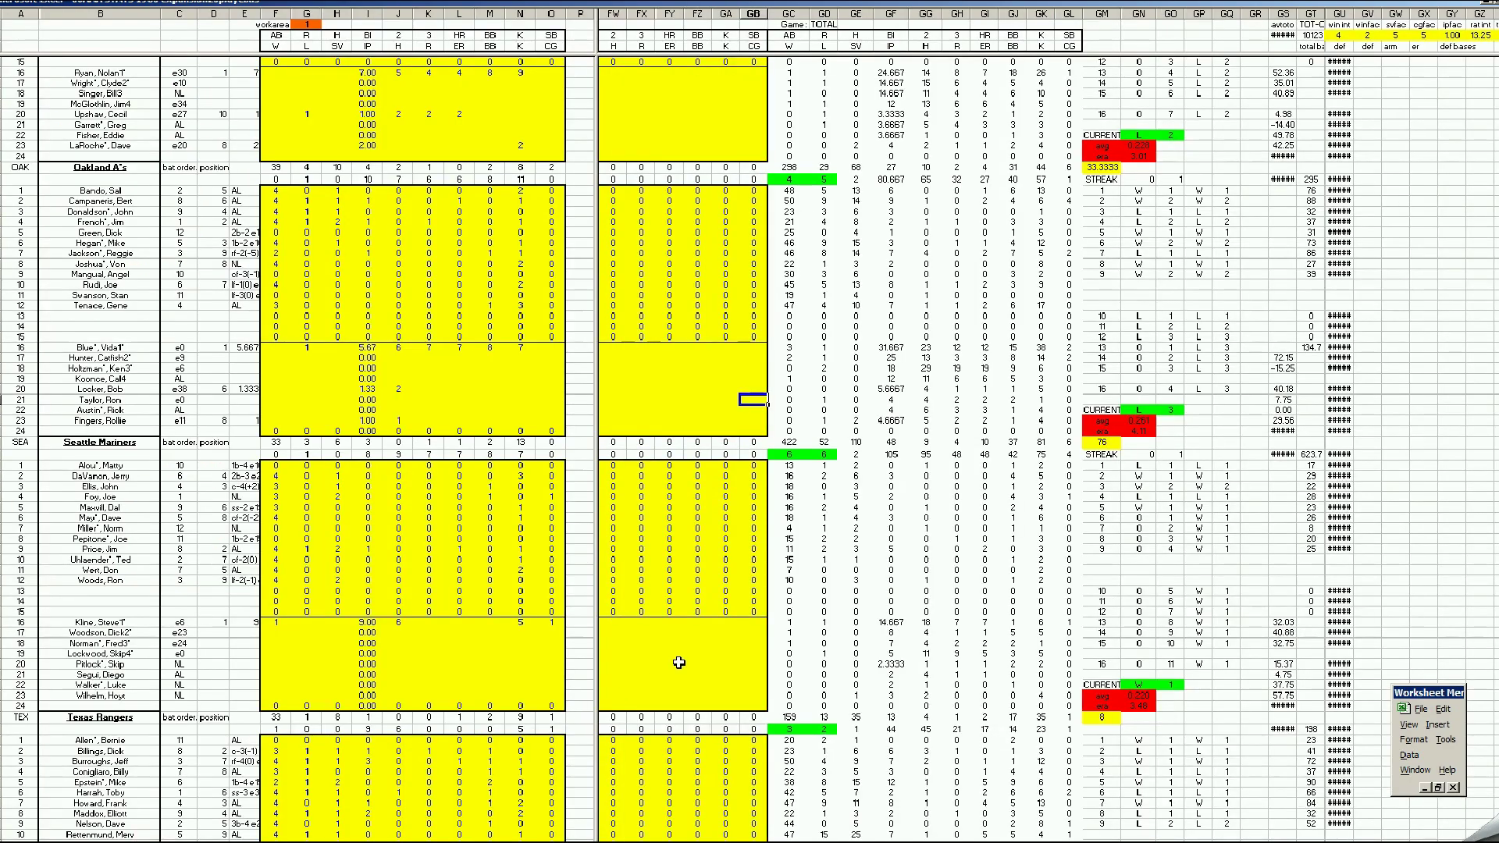
pyautogui.click(679, 662)
pyautogui.press('pagedown')
pyautogui.press('pagedown')
pyautogui.press('pagedown')
pyautogui.press('pagedown')
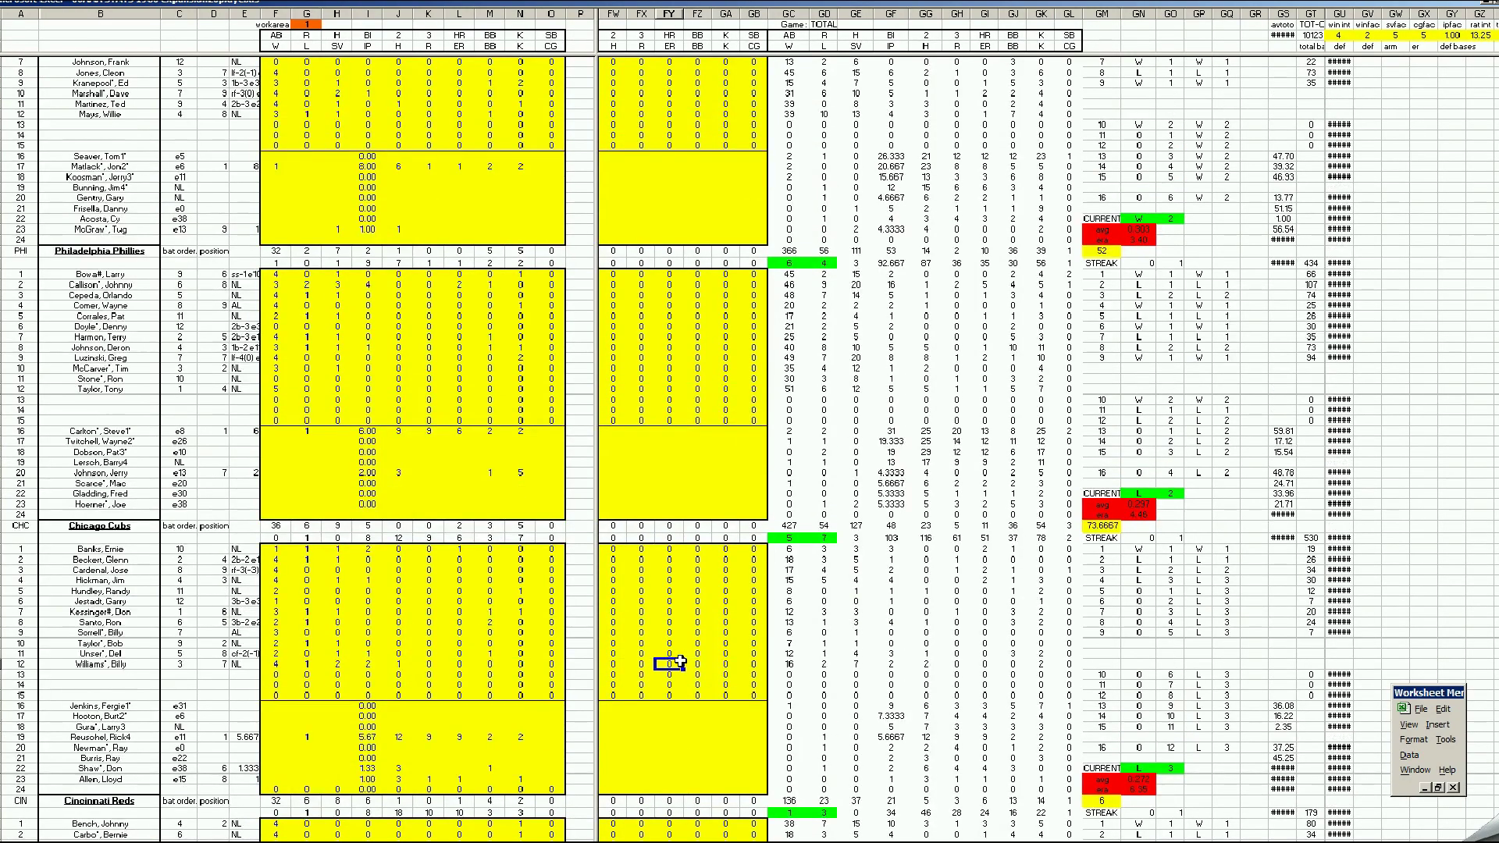
pyautogui.press('pagedown')
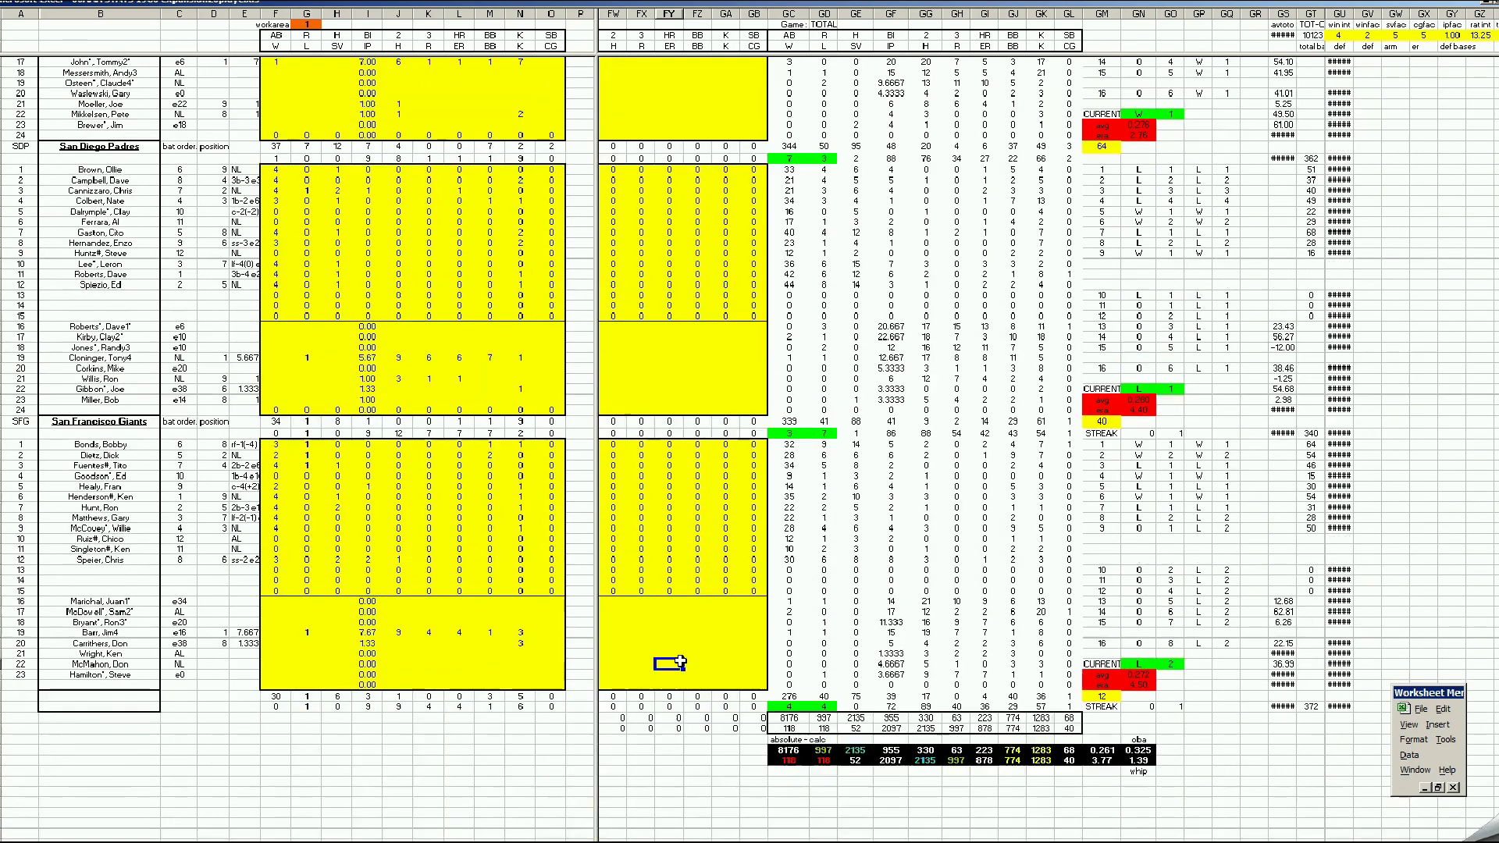
pyautogui.scroll(-3, 742, 682)
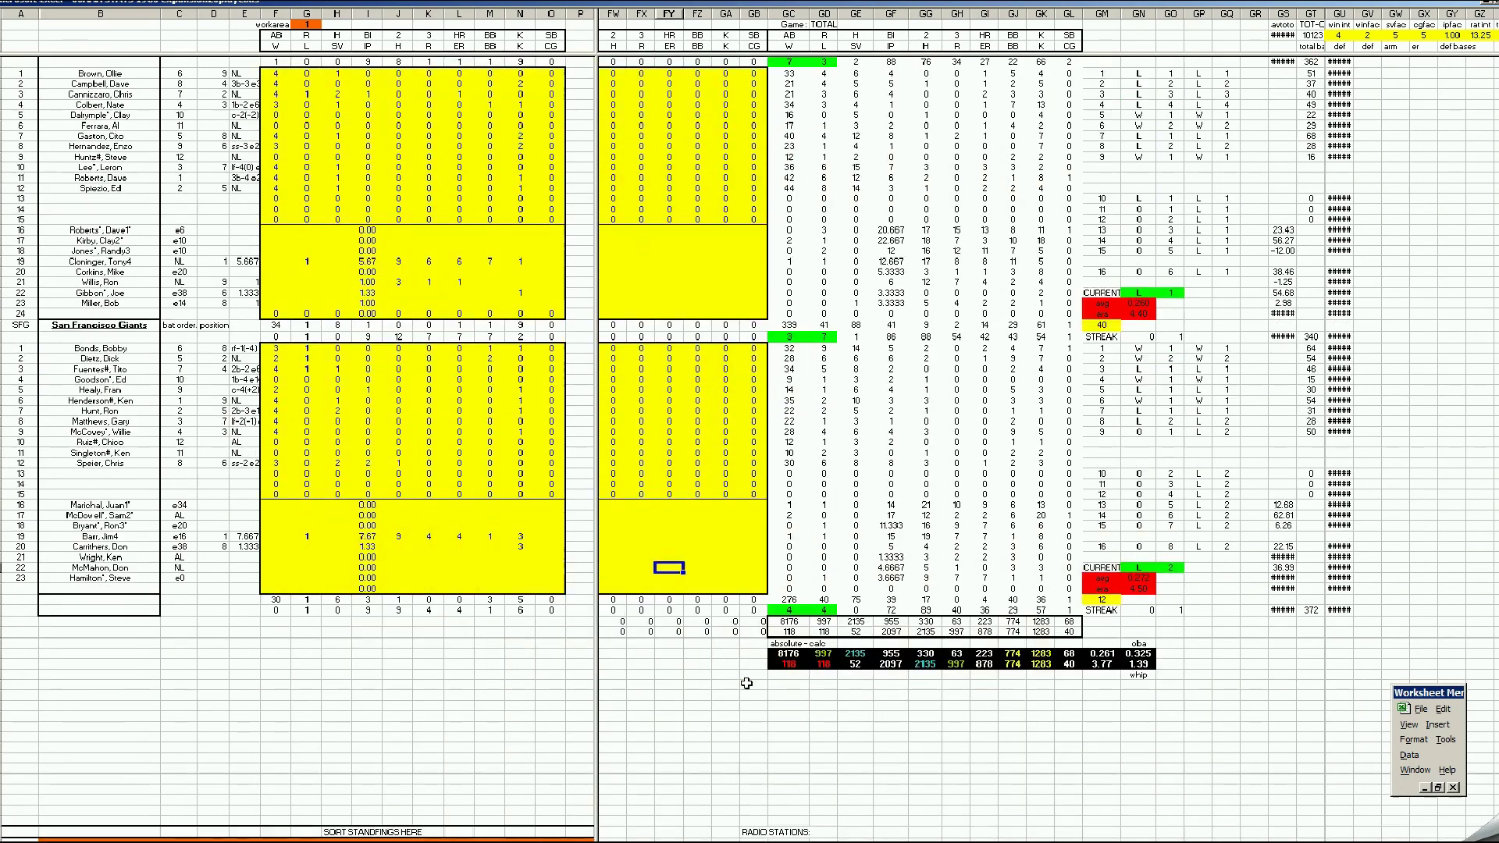